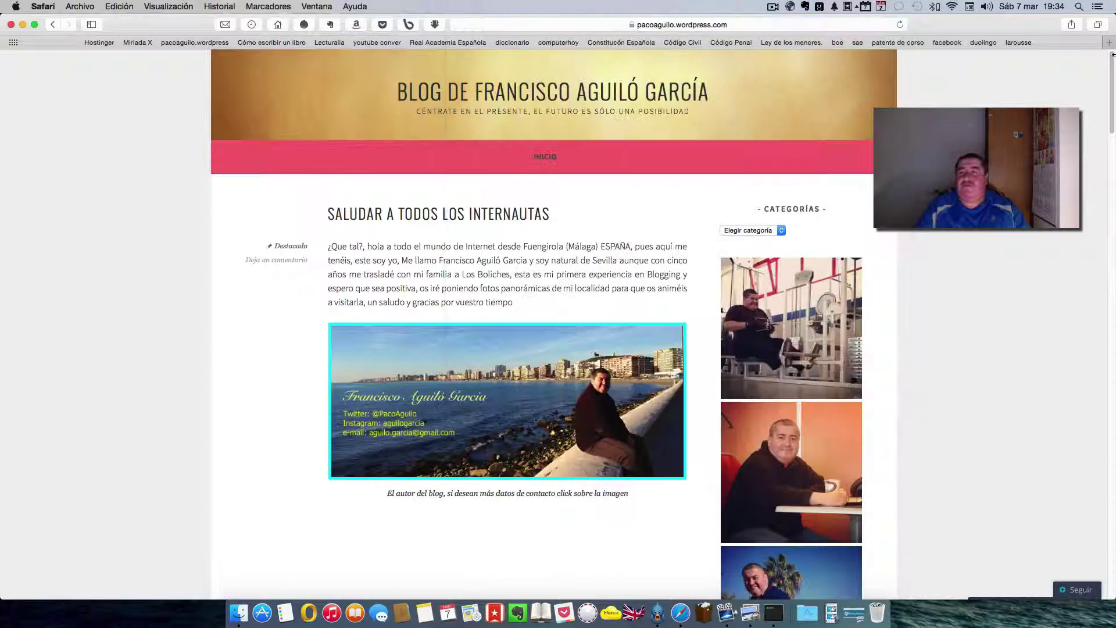
# Step: Search for WordPress in a new browser tab, open the WordPress.com site and look over its Premium and Negocios plans
pyautogui.press('super+t')
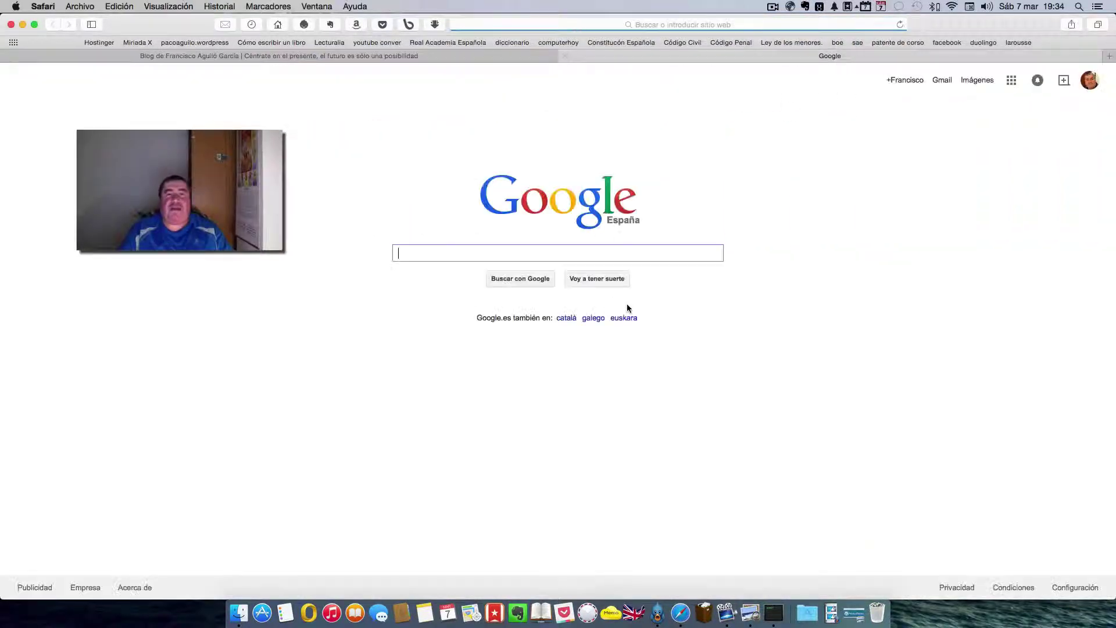
pyautogui.write('word')
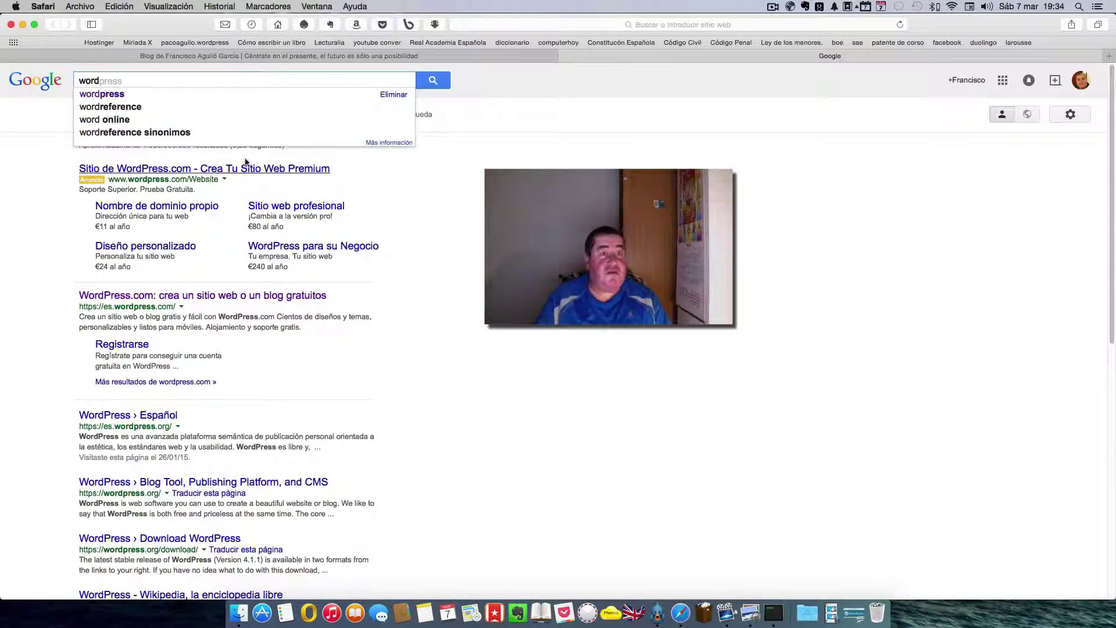
pyautogui.click(216, 169)
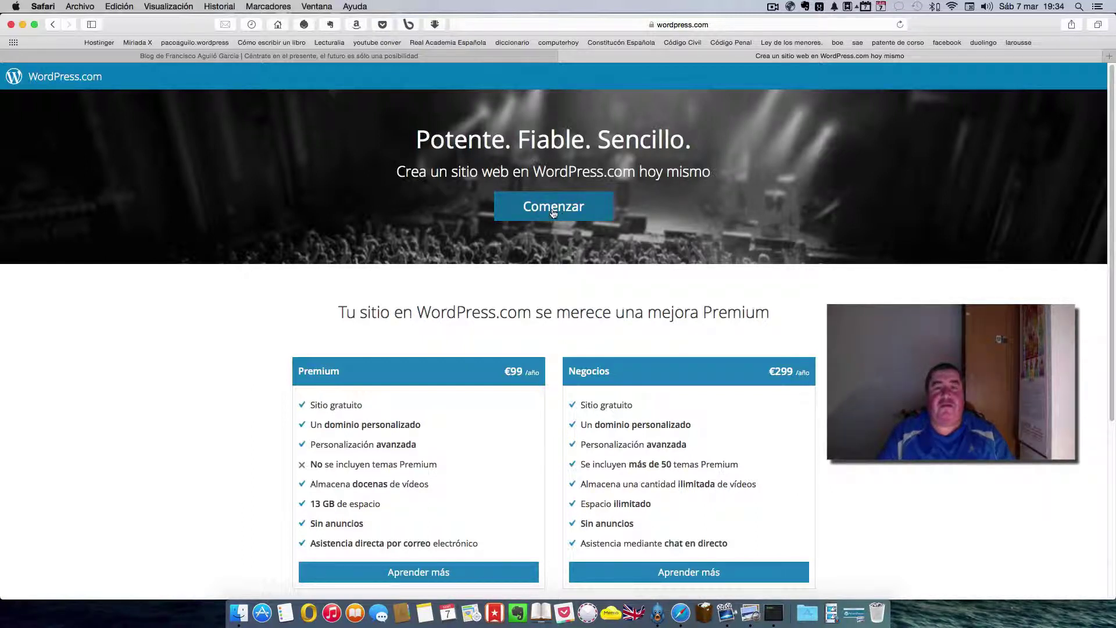
pyautogui.scroll(-5, 918, 299)
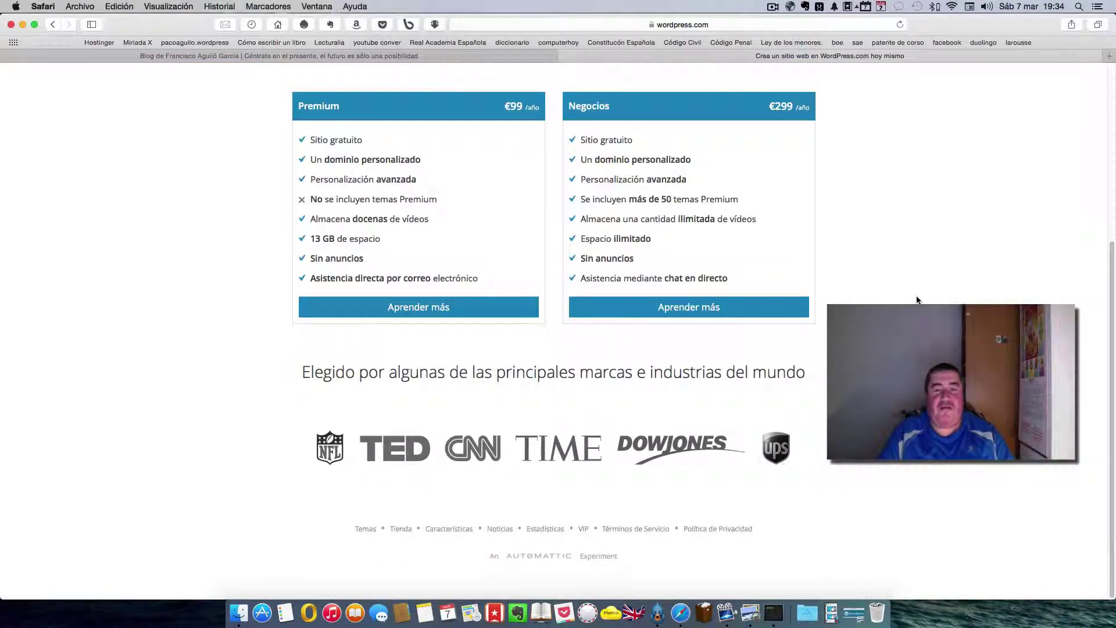
pyautogui.scroll(5, 918, 300)
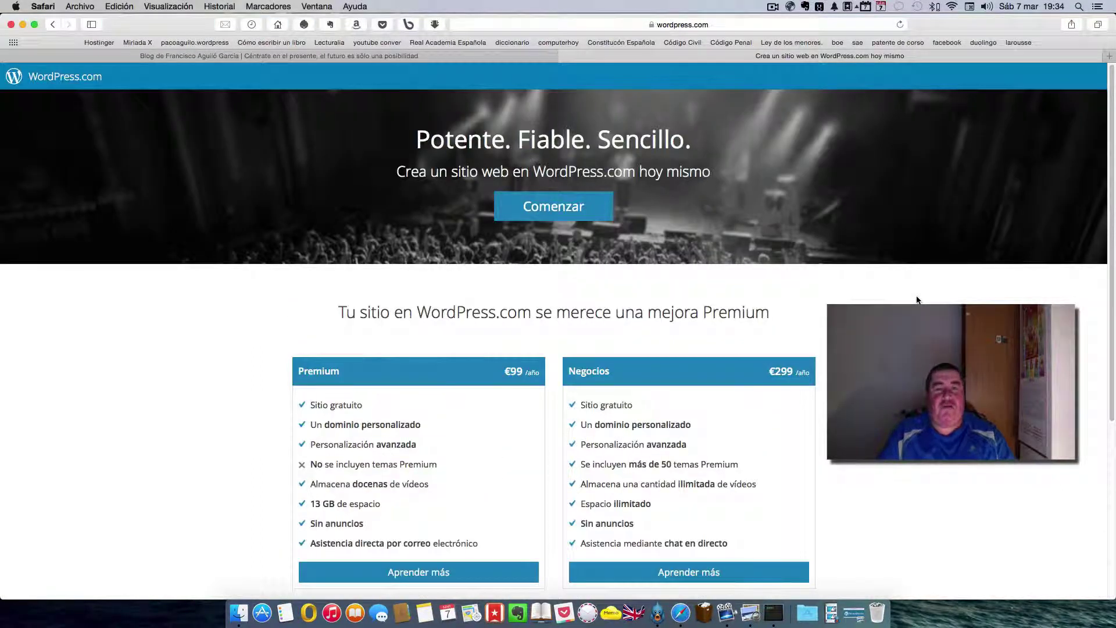
# Step: Go from the WordPress.com start page through sign-up to the log-in form, and close these tabs to return to the blog
pyautogui.click(554, 209)
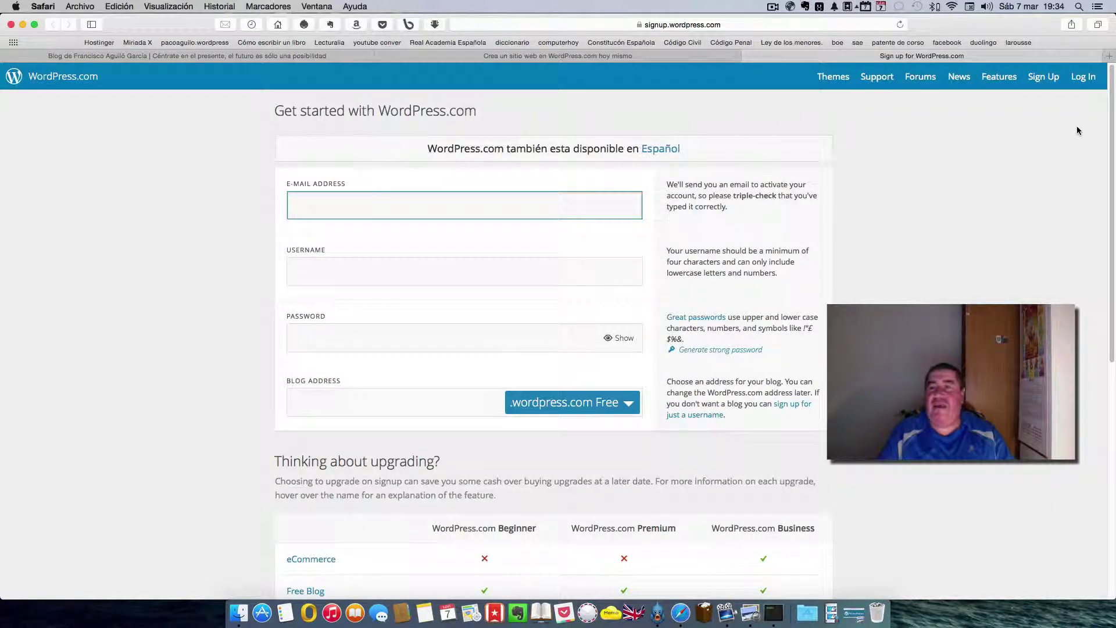
pyautogui.click(1081, 77)
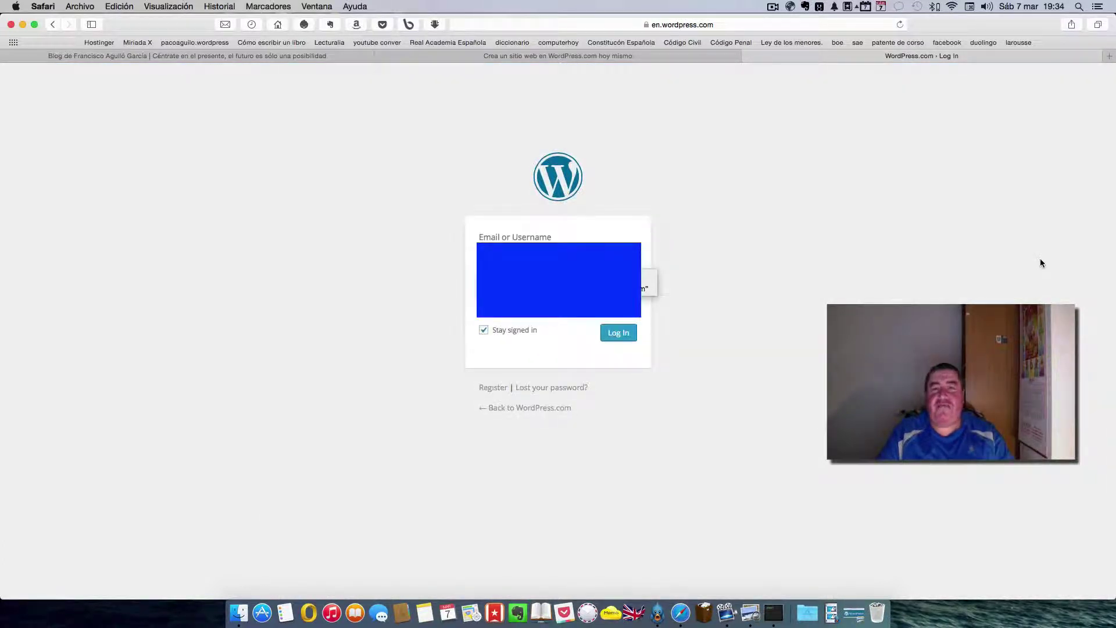
pyautogui.click(748, 55)
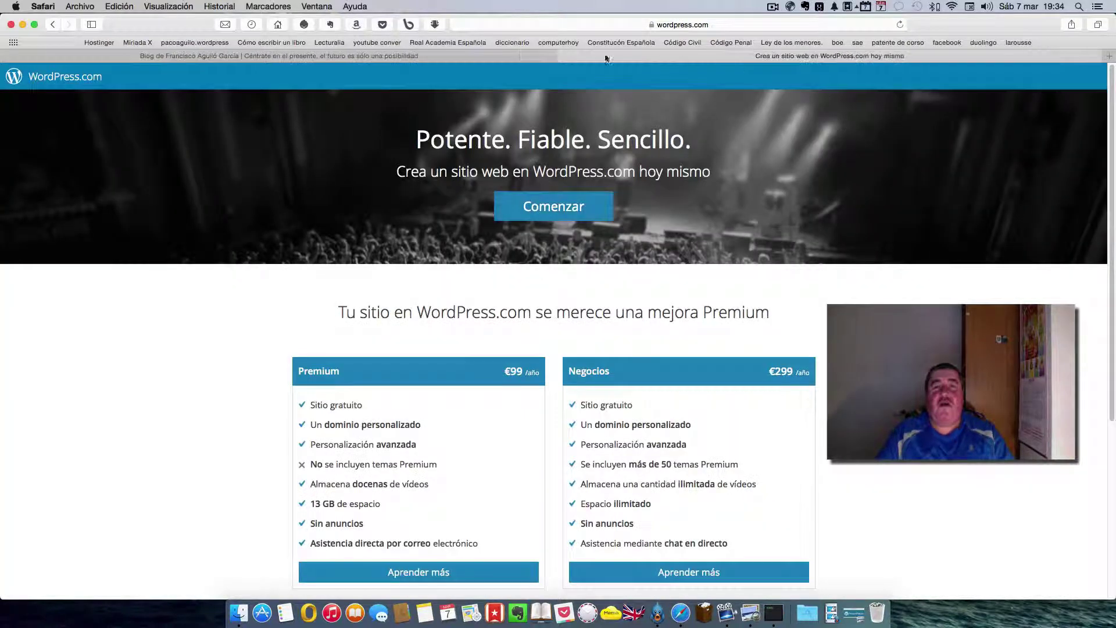
pyautogui.click(565, 56)
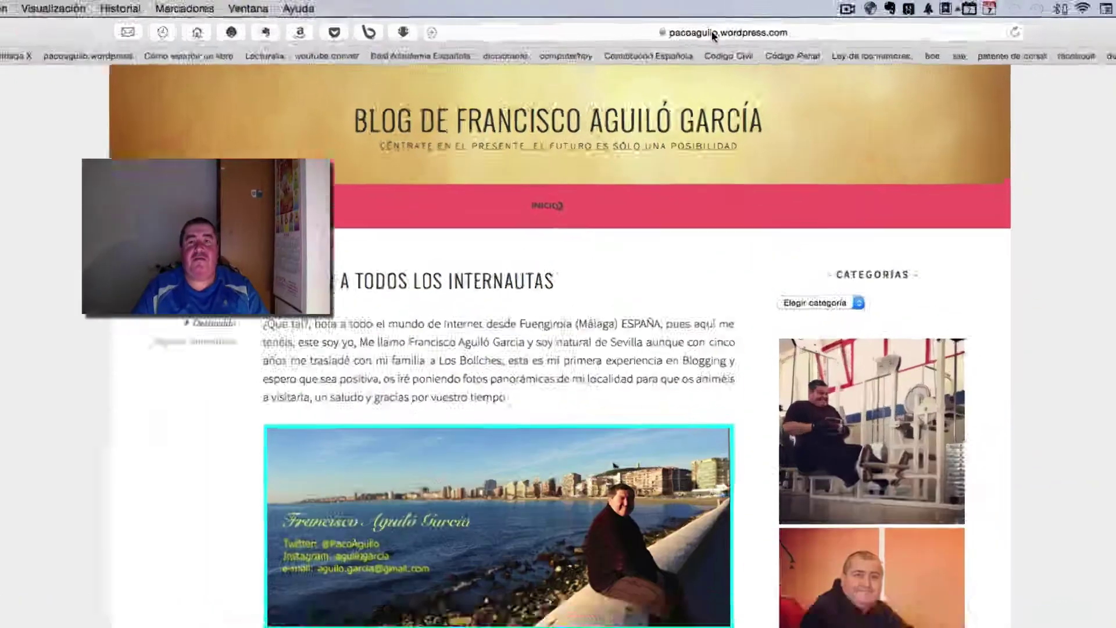
# Step: Load the blog's administration page by adding /wp-admin/ to its address, and log in with the prefilled credentials
pyautogui.click(663, 25)
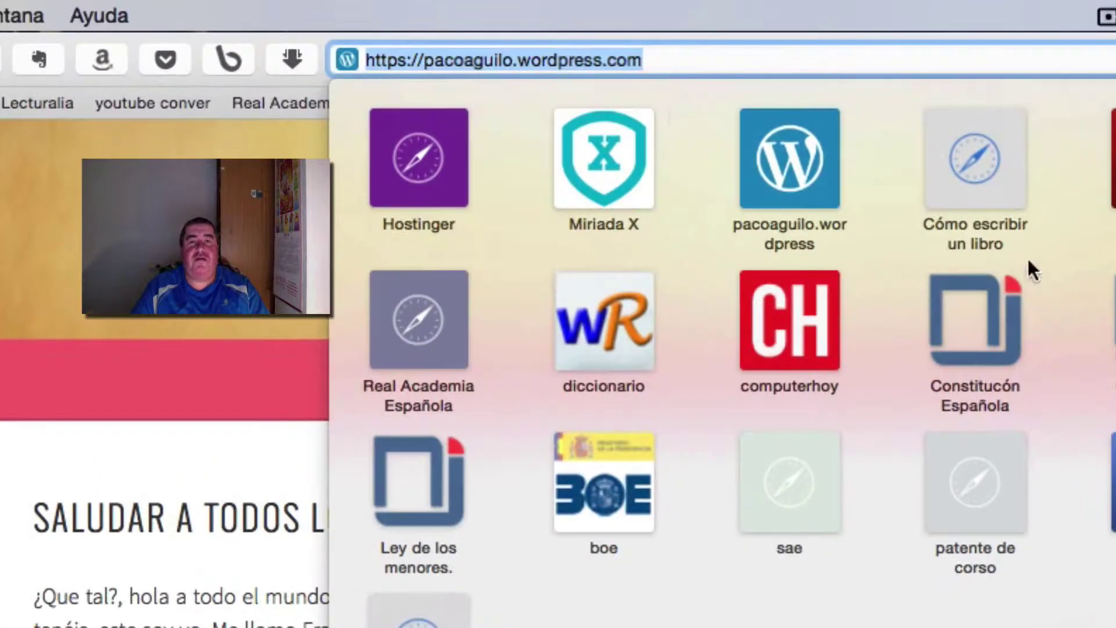
pyautogui.click(667, 58)
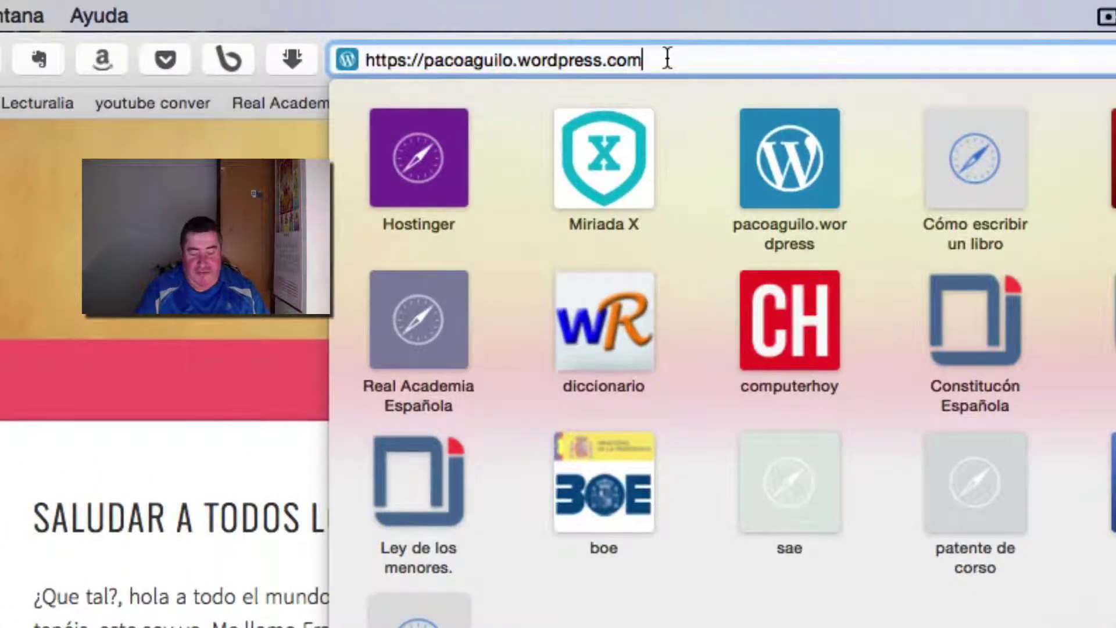
pyautogui.write('/w')
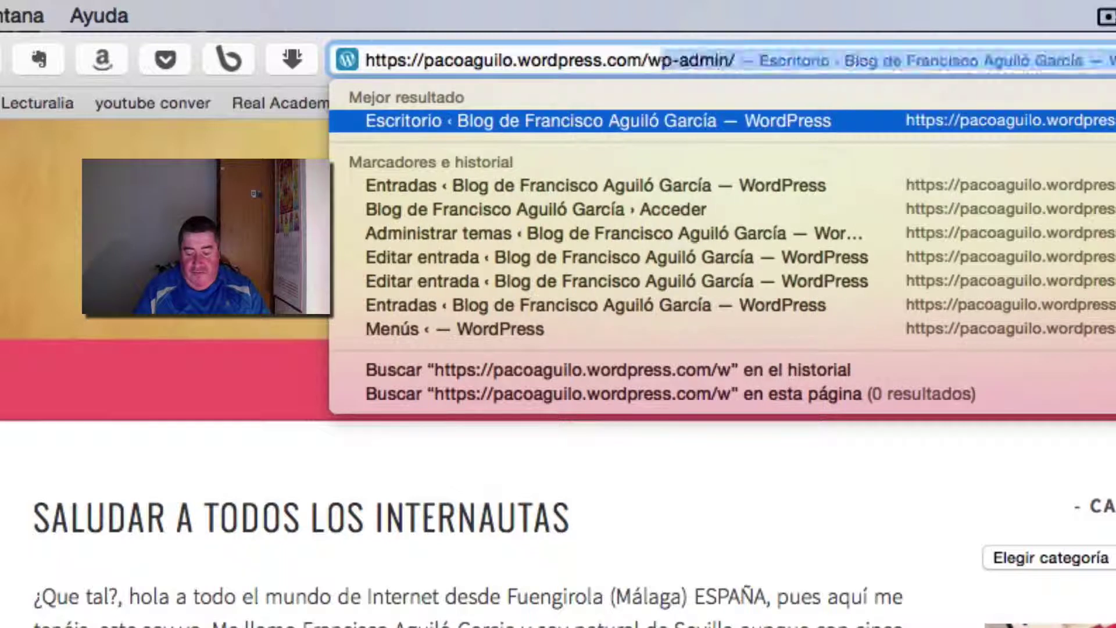
pyautogui.press('Escape')
pyautogui.press('Down')
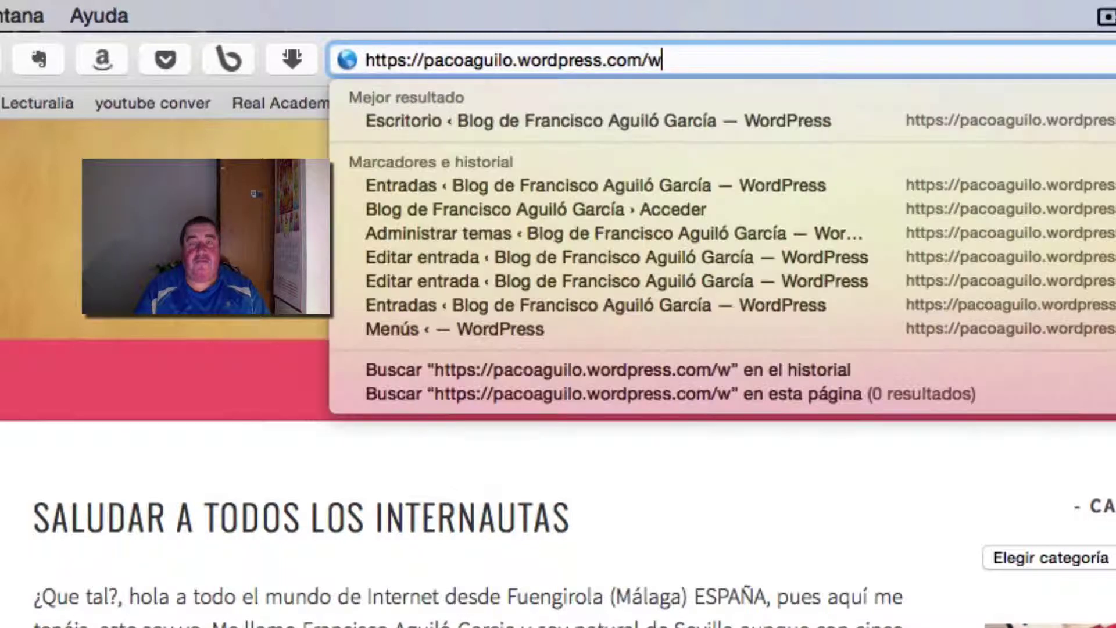
pyautogui.write('p-admi')
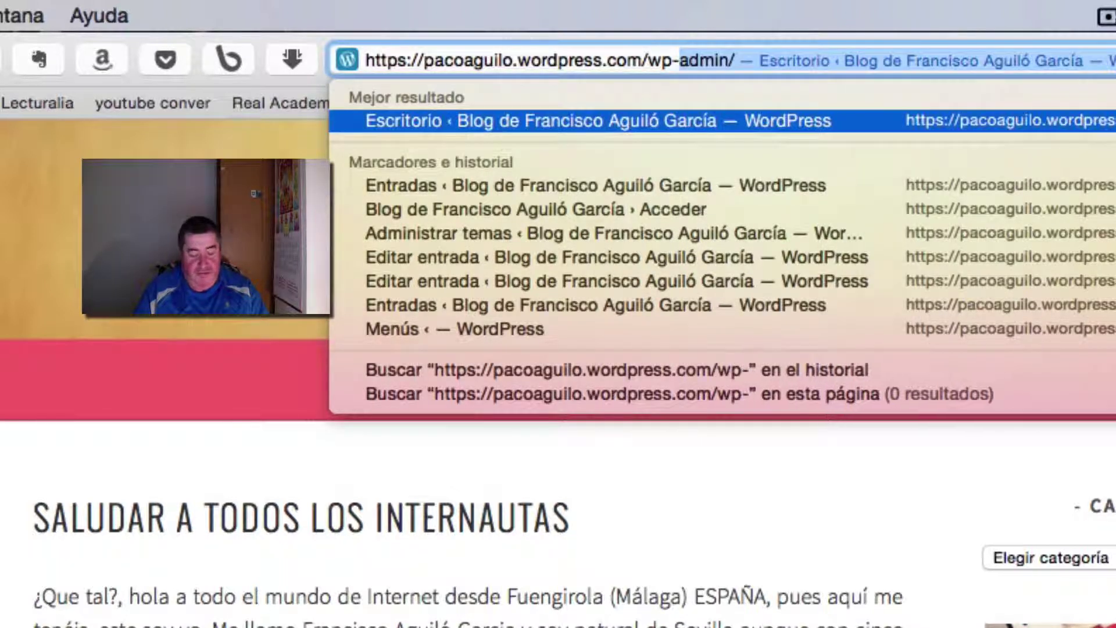
pyautogui.write('n')
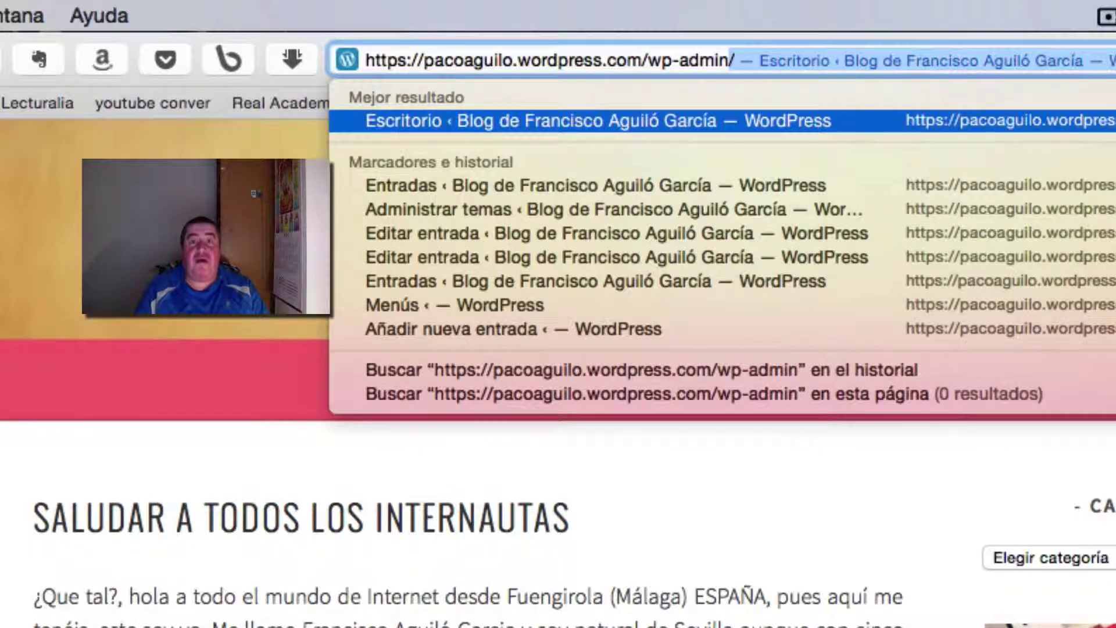
pyautogui.write('/')
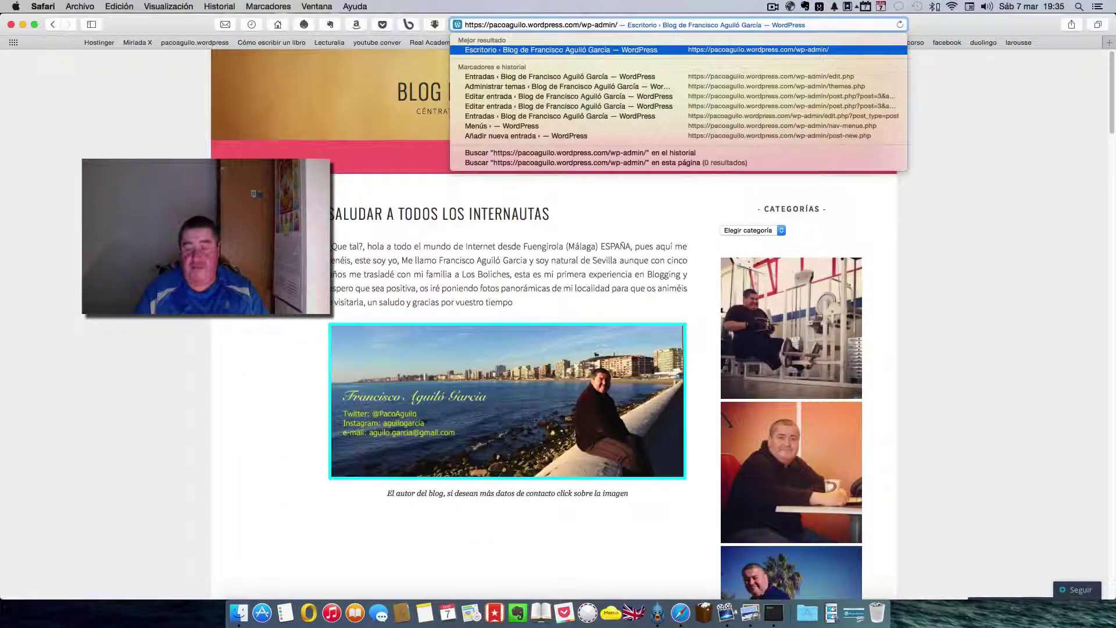
pyautogui.press('Return')
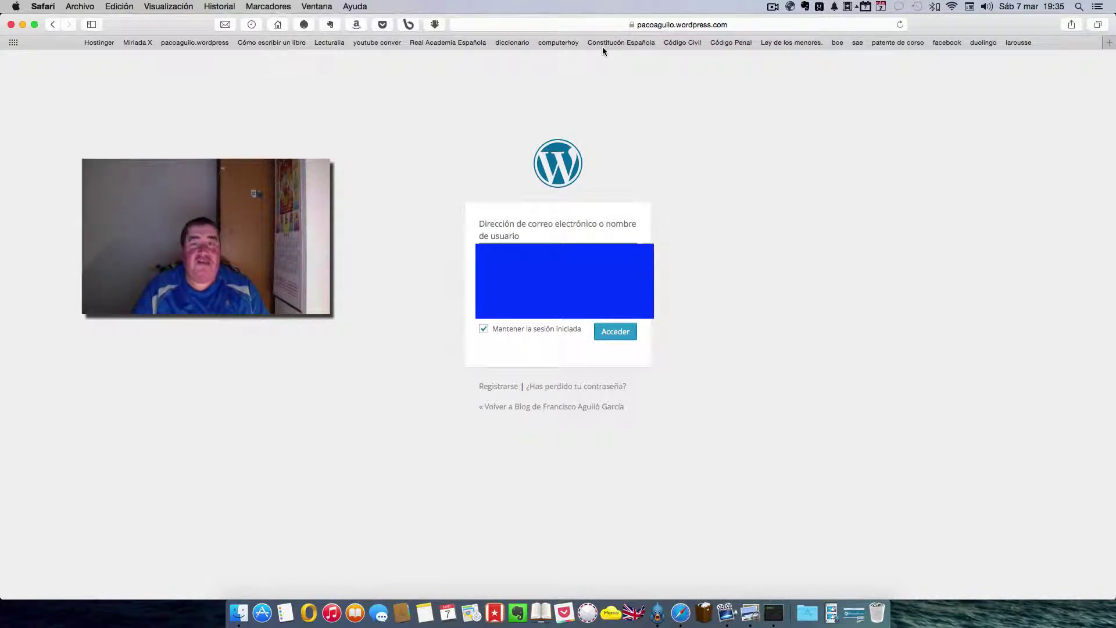
pyautogui.click(617, 332)
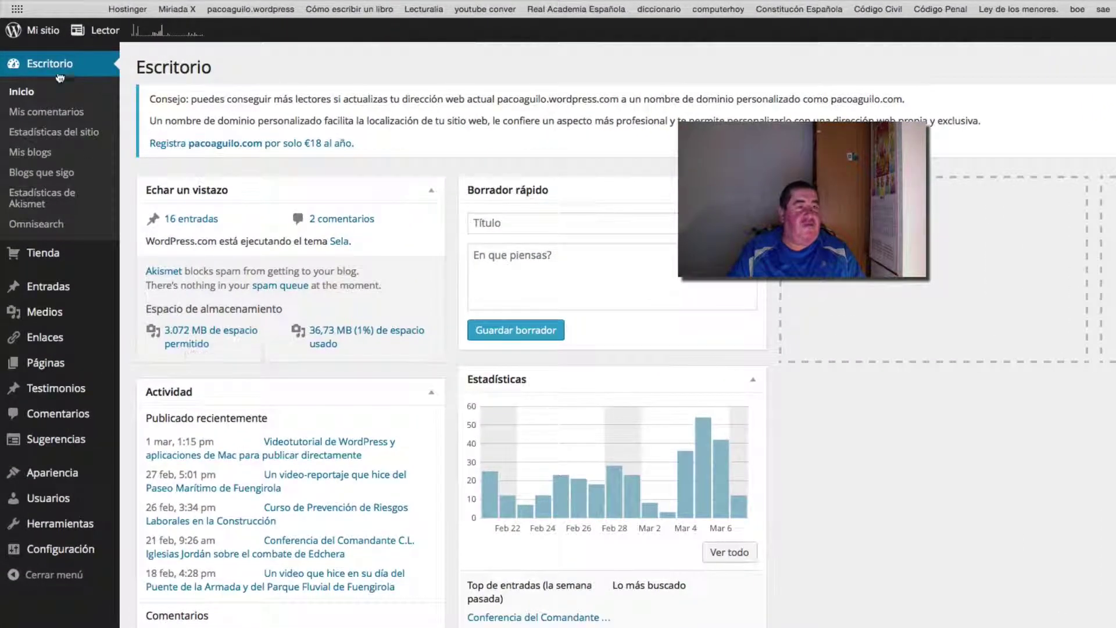
# Step: Examine the dashboard's sections and their submenus, from Tienda and Entradas down to Herramientas and Configuración
pyautogui.moveTo(58, 291)
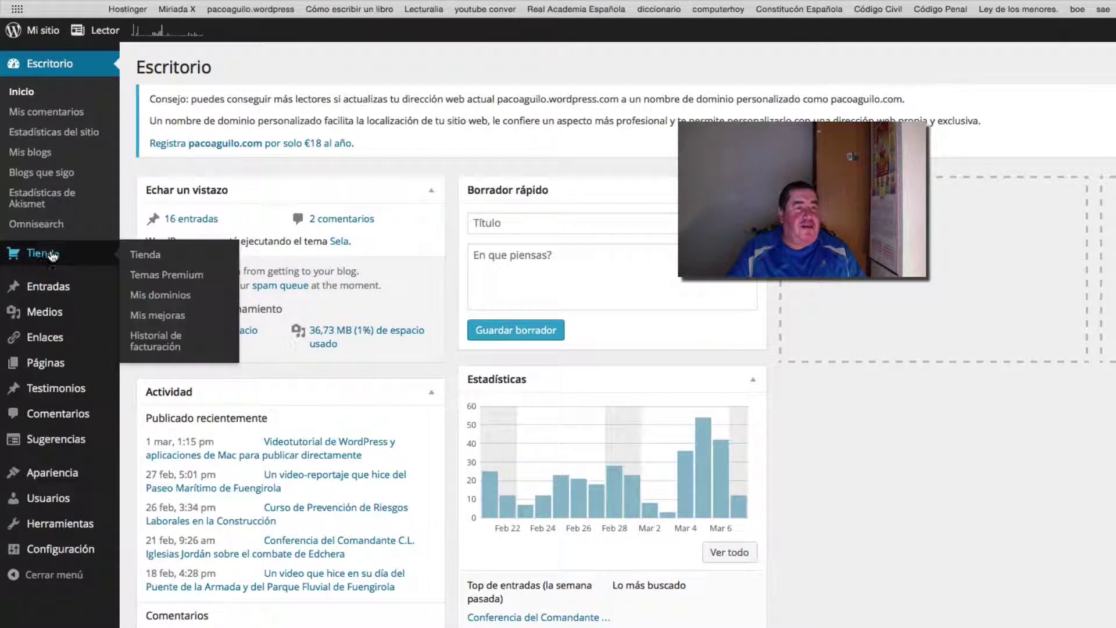
pyautogui.moveTo(54, 315)
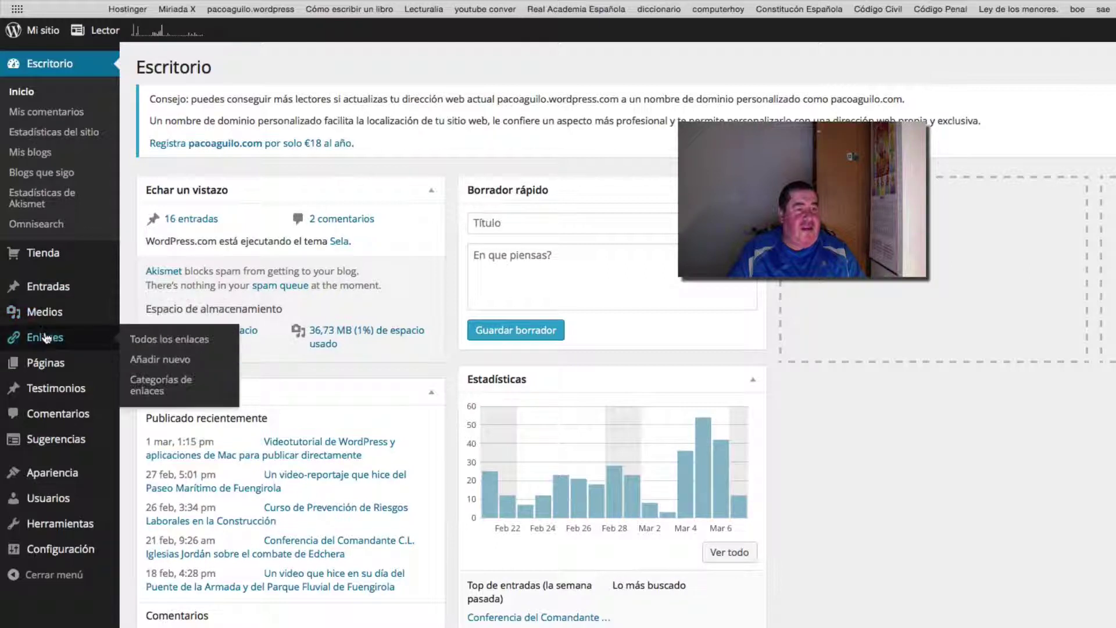
pyautogui.moveTo(53, 391)
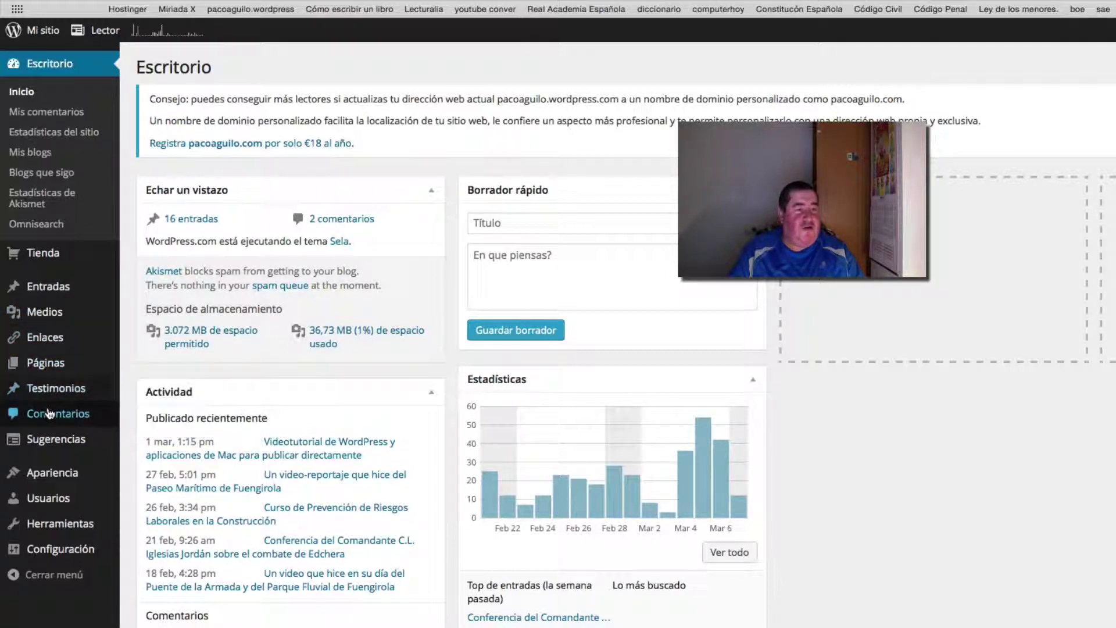
pyautogui.moveTo(50, 445)
pyautogui.moveTo(53, 477)
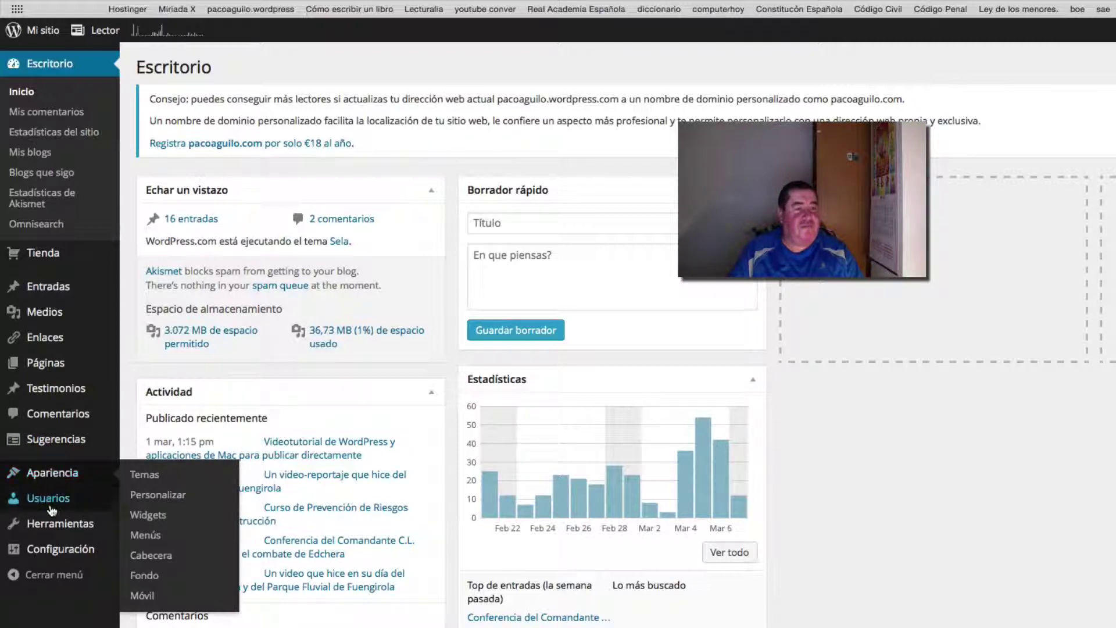
pyautogui.moveTo(54, 505)
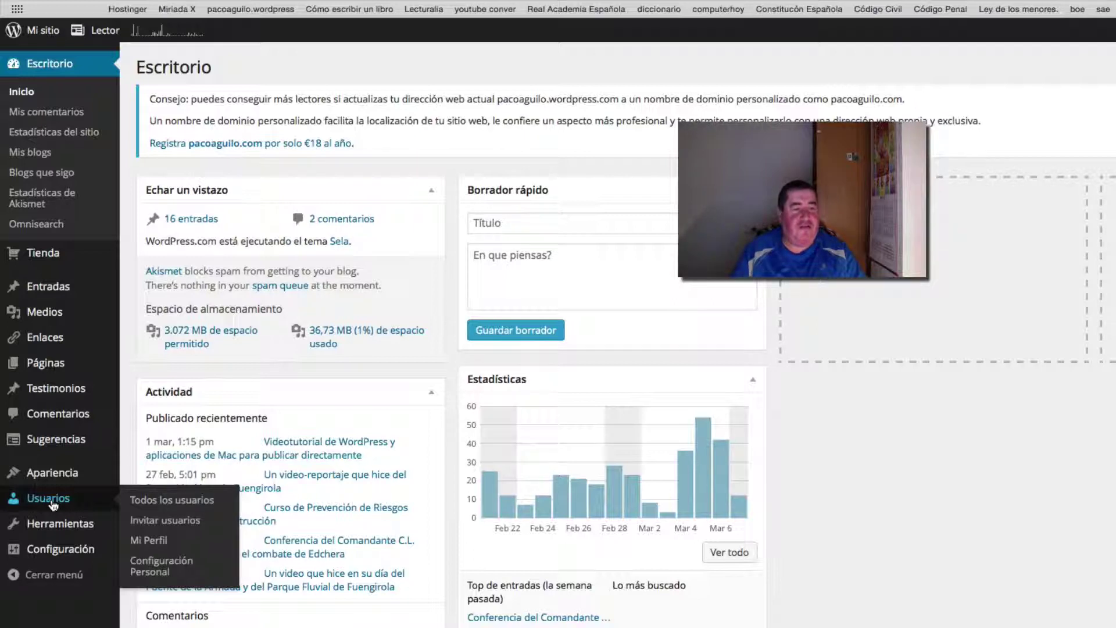
pyautogui.moveTo(56, 527)
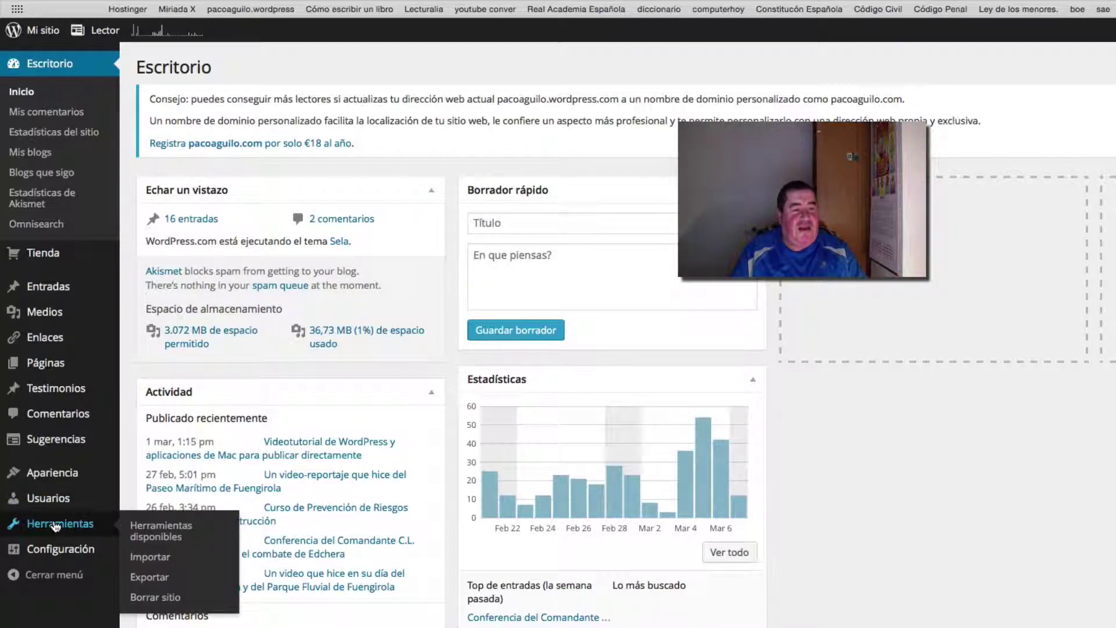
pyautogui.moveTo(56, 549)
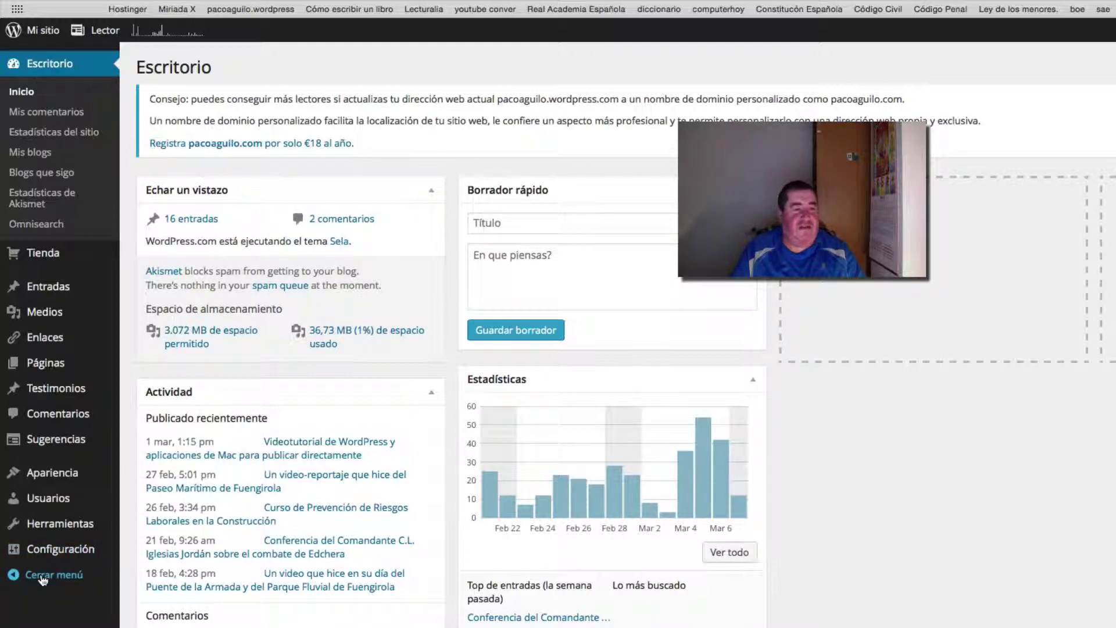
# Step: Collapse the dashboard's navigation to icons, check the Enlaces and Entradas submenus, and expand it again
pyautogui.click(51, 575)
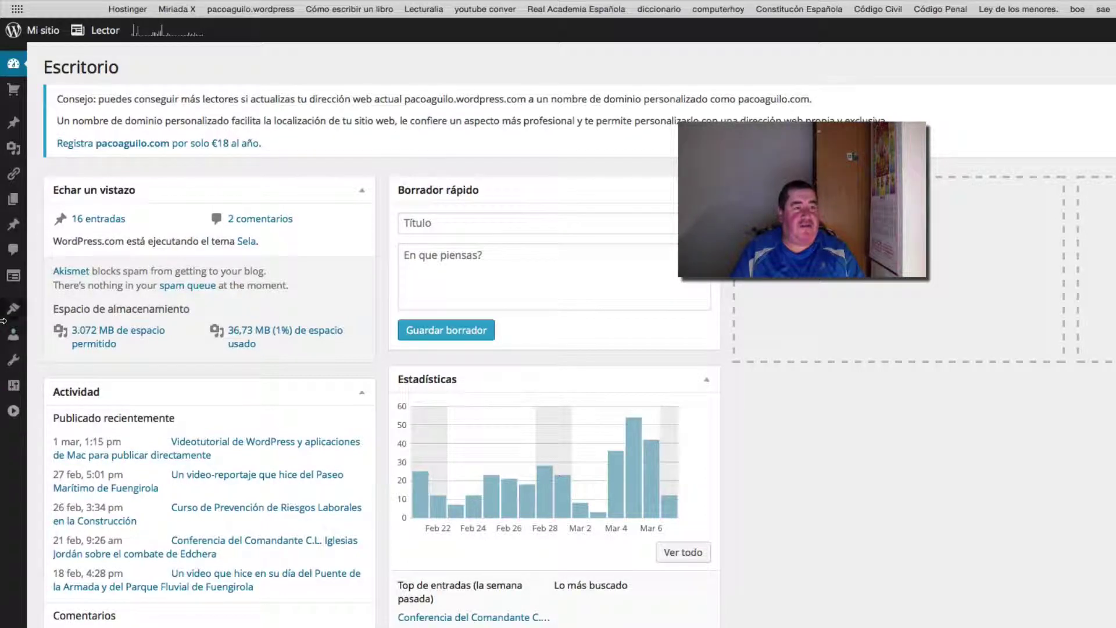
pyautogui.moveTo(10, 381)
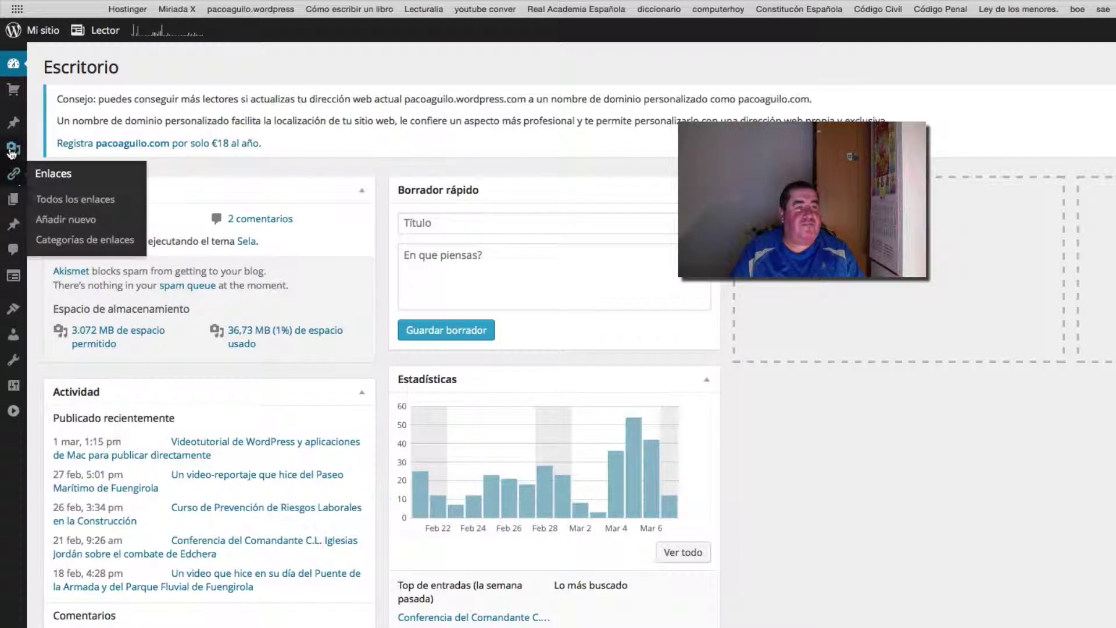
pyautogui.moveTo(11, 132)
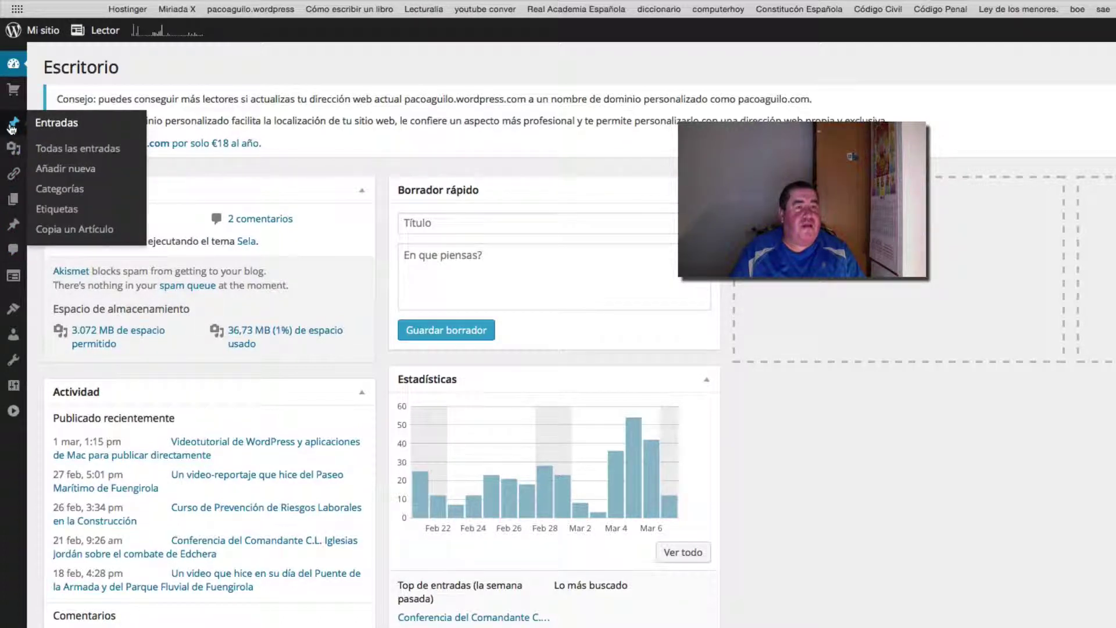
pyautogui.click(12, 412)
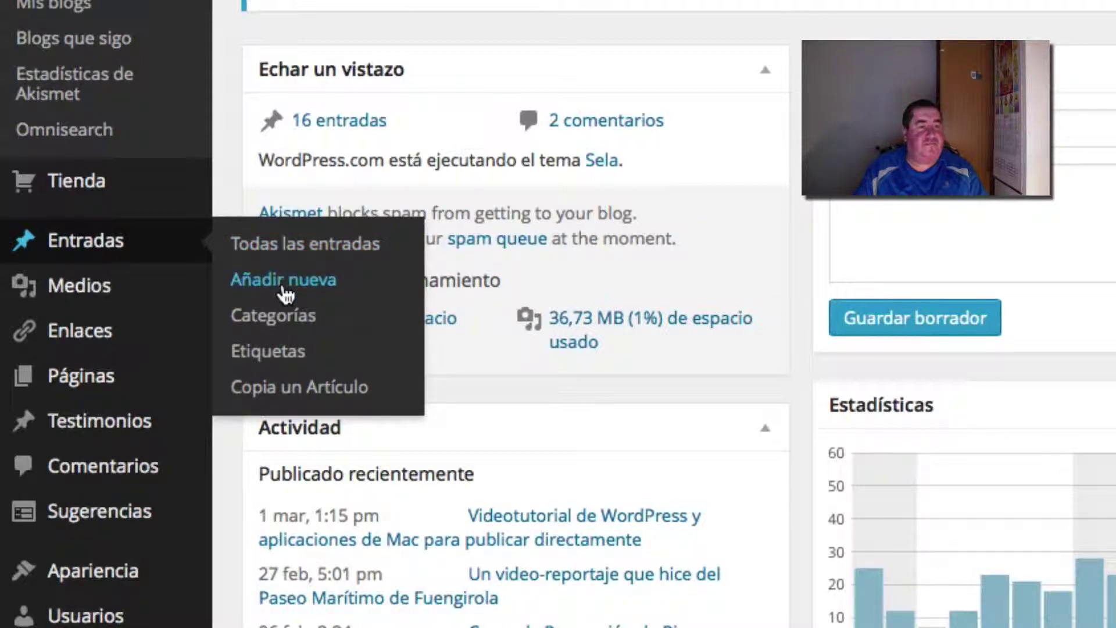
# Step: Start a new blog post from the Entradas section
pyautogui.click(285, 280)
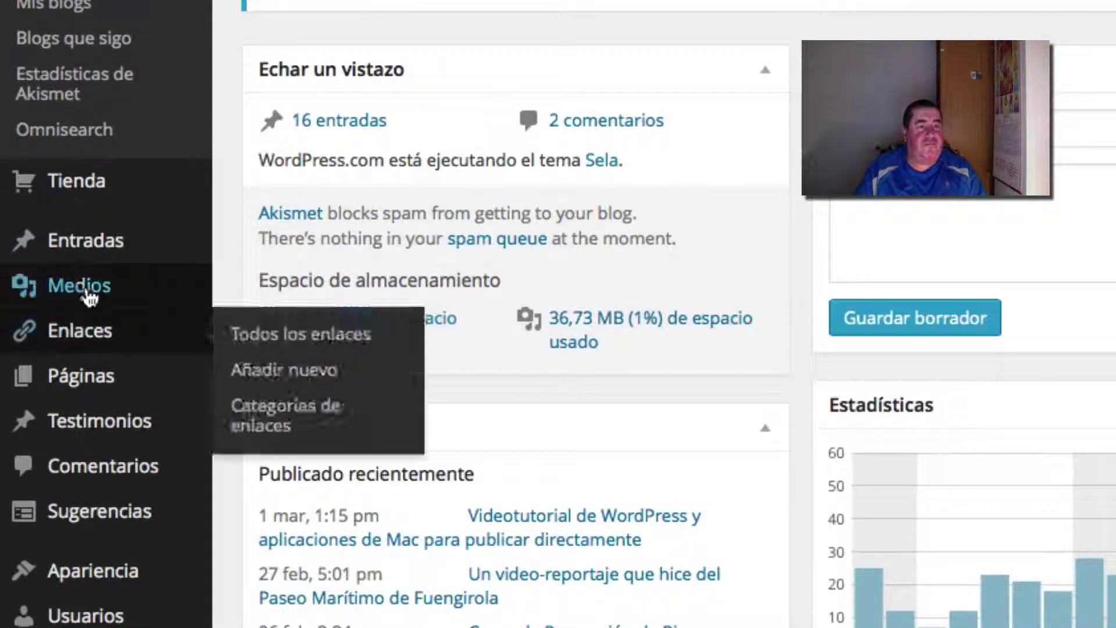
pyautogui.moveTo(82, 242)
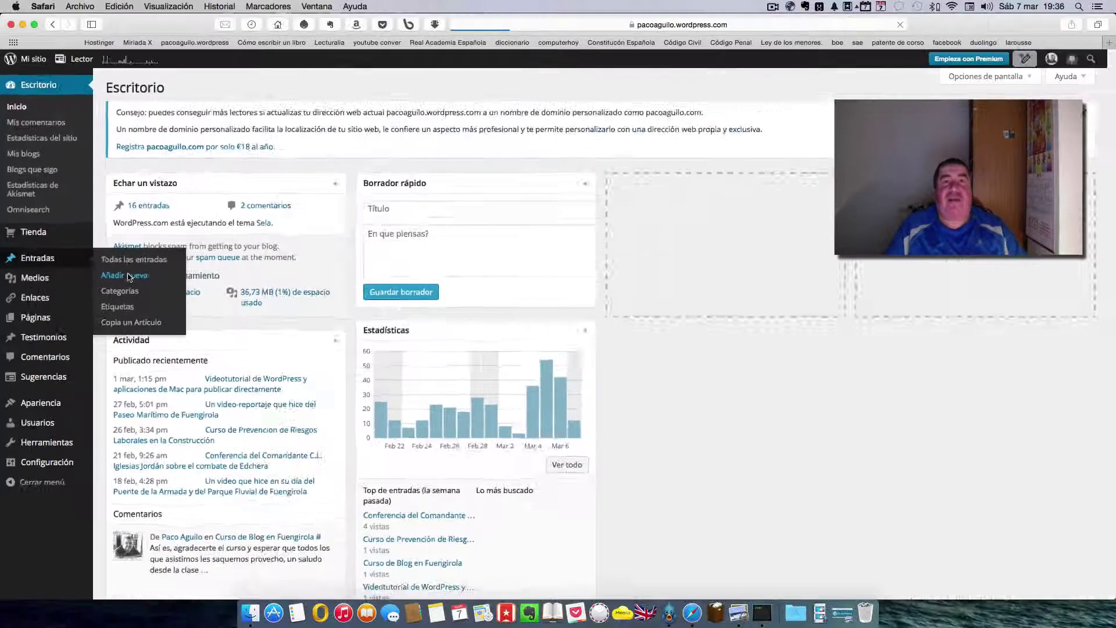
pyautogui.click(291, 278)
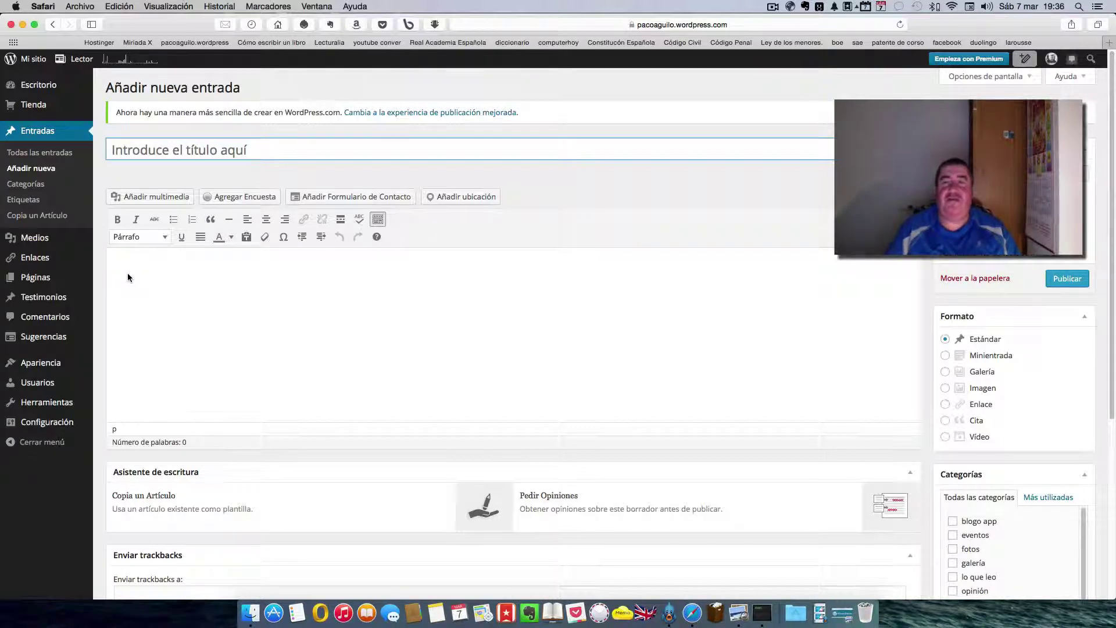
# Step: Open the bookmarked Patente de corso page in a separate browser tab and return to the new post's editor
pyautogui.click(1109, 42)
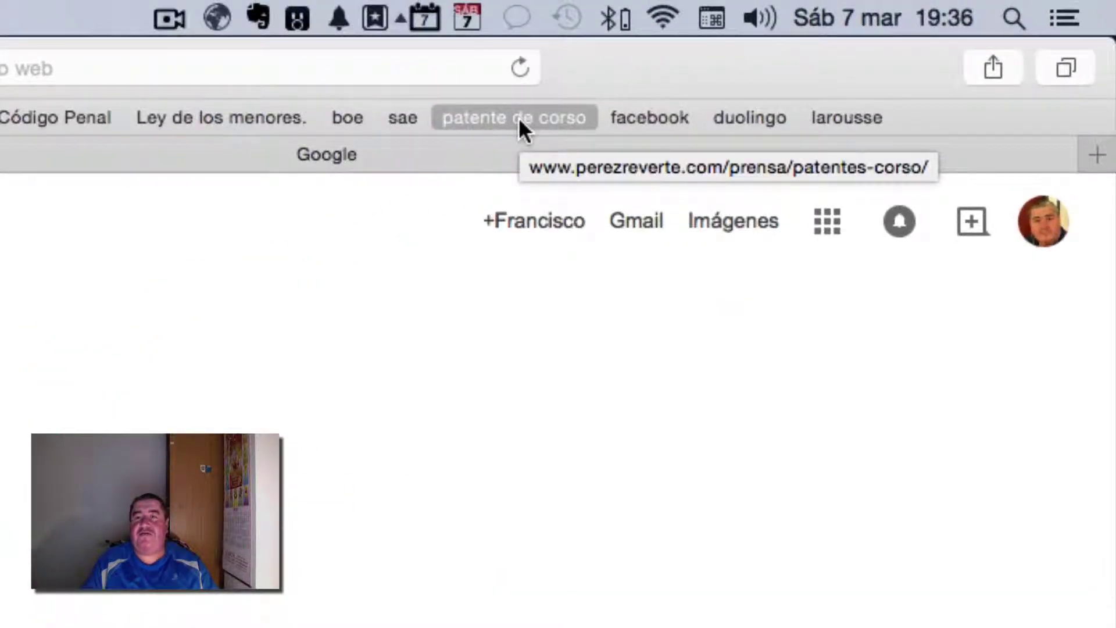
pyautogui.click(520, 119)
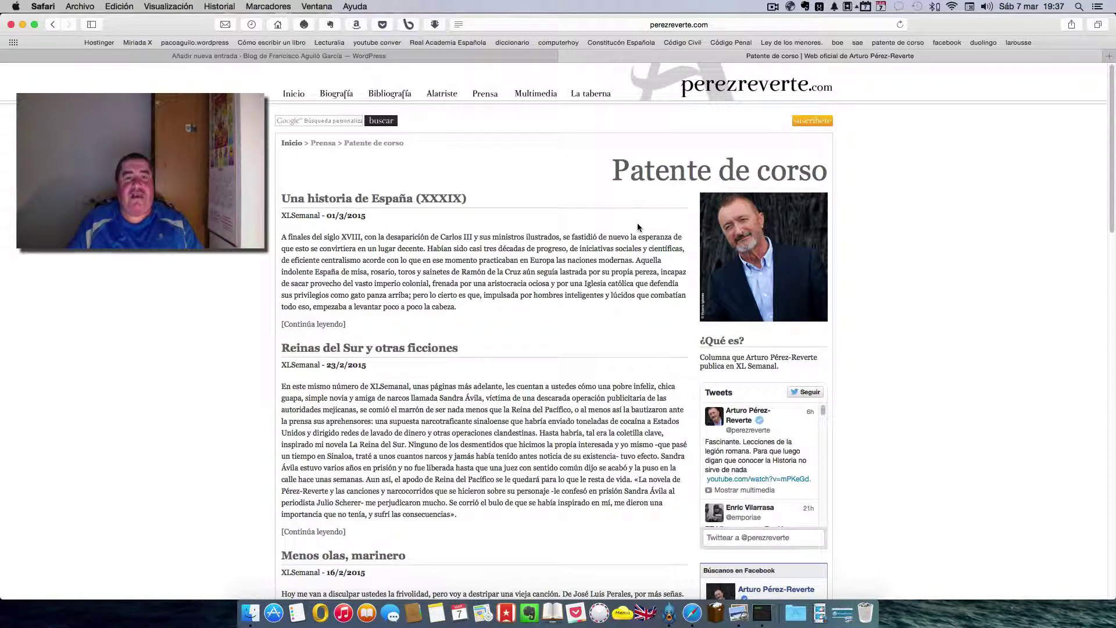
pyautogui.click(263, 58)
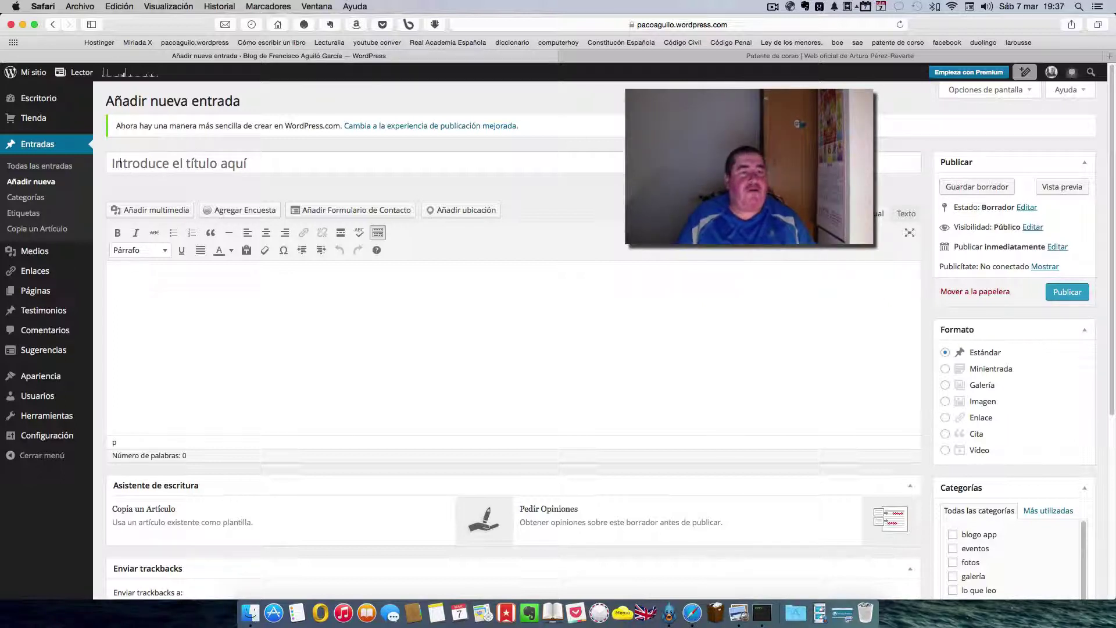
# Step: Title the new post: El blog "Patente de Corso" del escritor Arturo Pérez Reverte
pyautogui.click(124, 164)
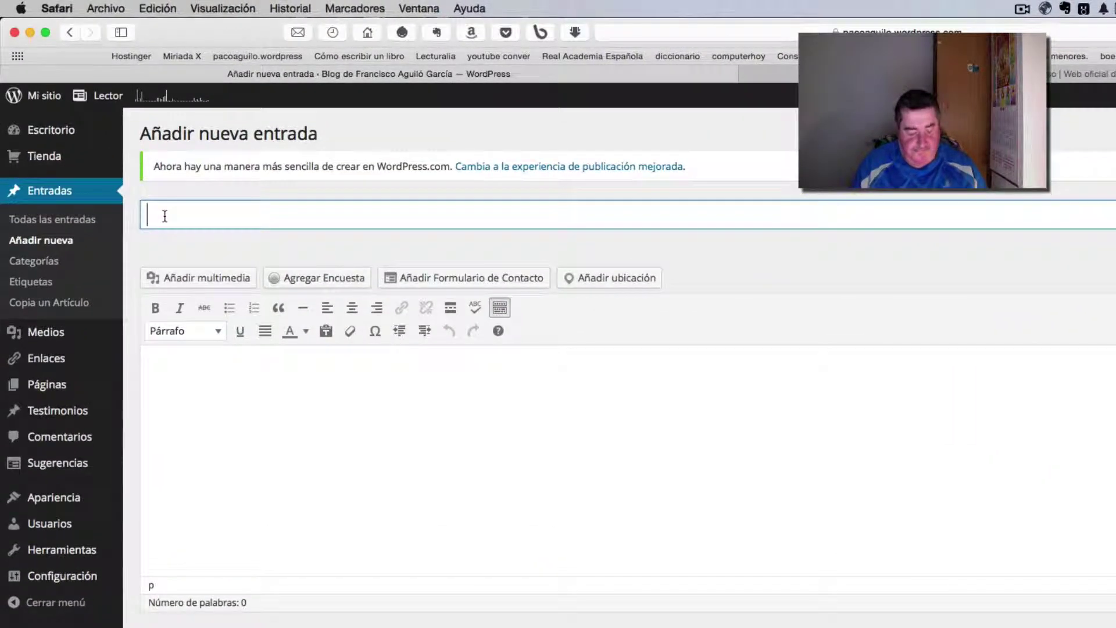
pyautogui.write('E')
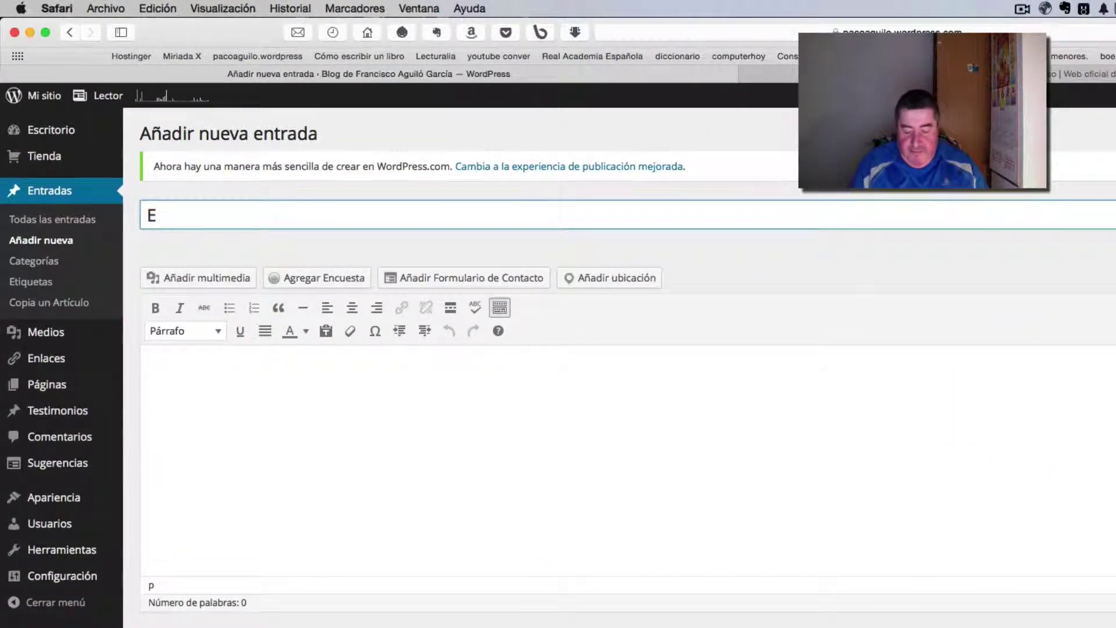
pyautogui.write('l b')
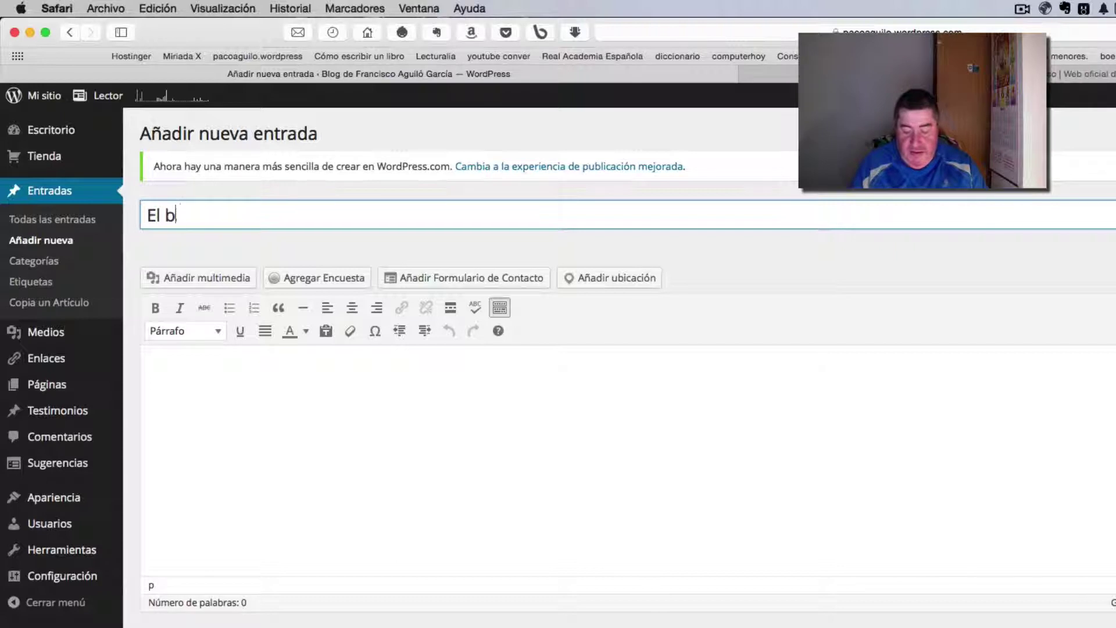
pyautogui.write('log')
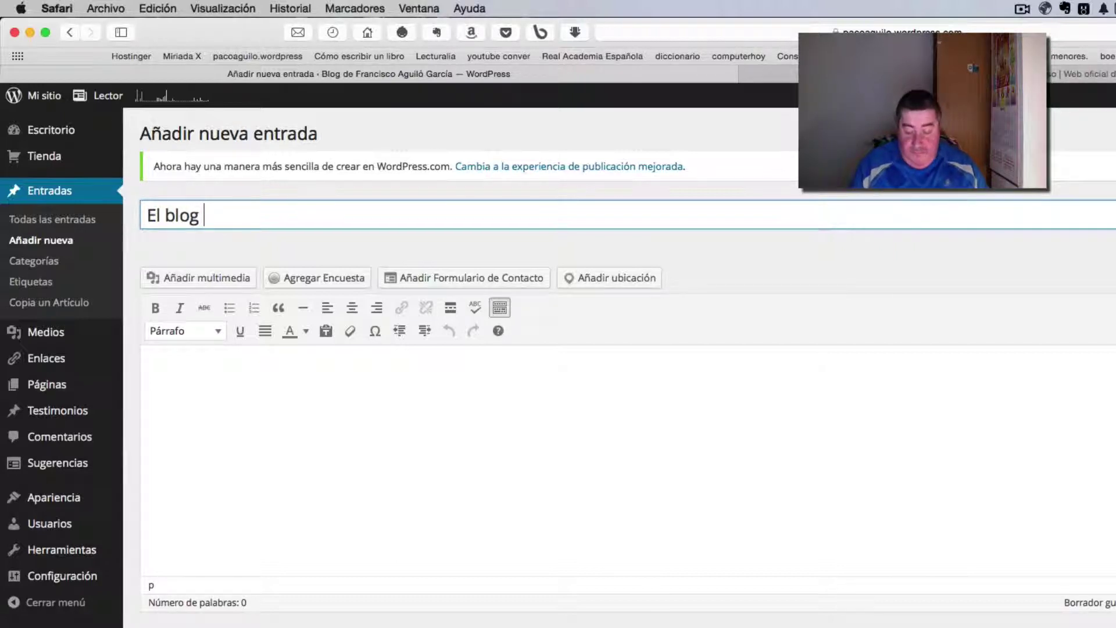
pyautogui.write(' "P')
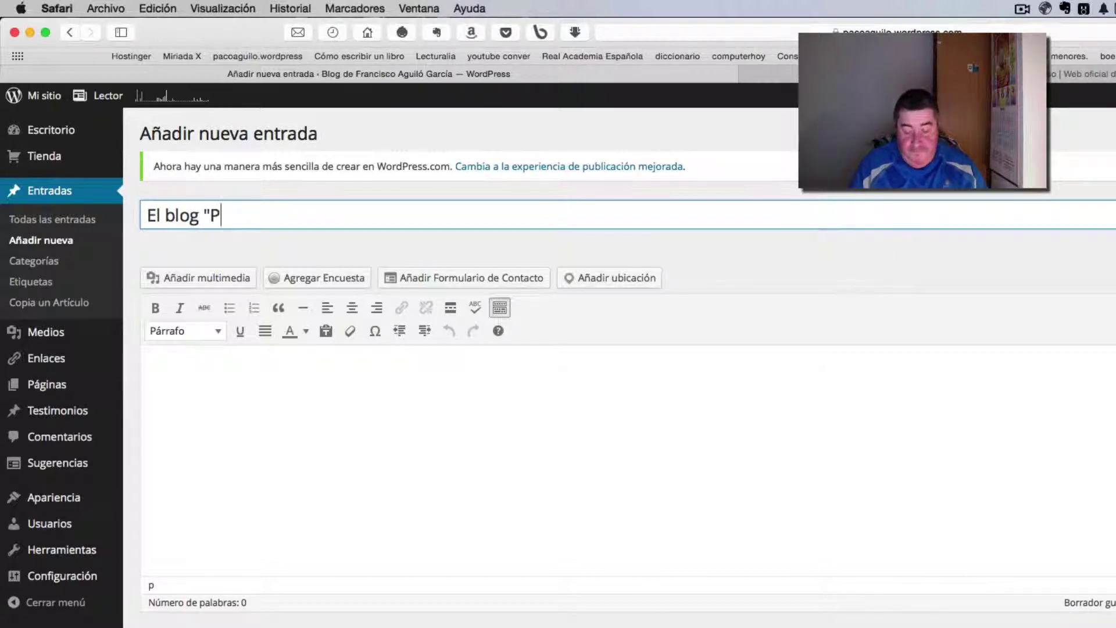
pyautogui.write('atente d')
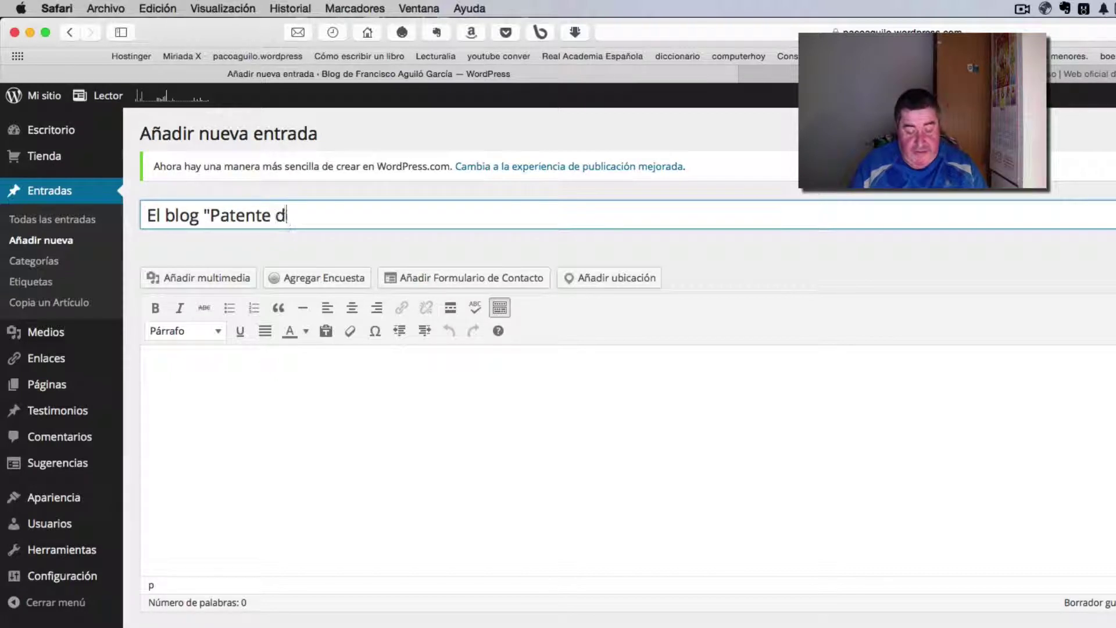
pyautogui.write('e Cors')
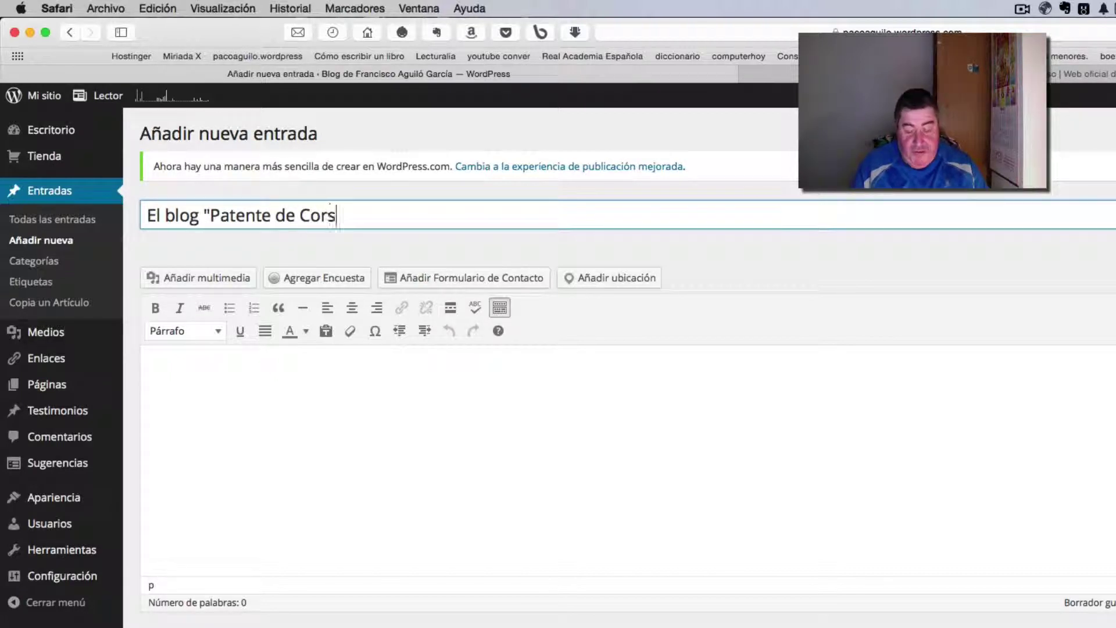
pyautogui.write('o" del ')
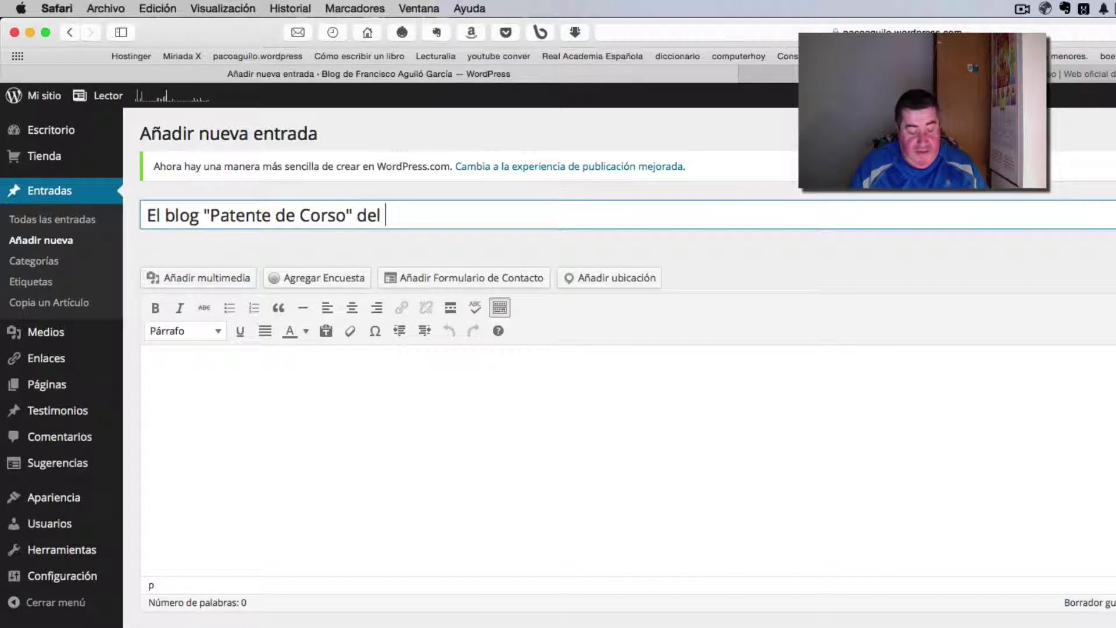
pyautogui.write('escrit')
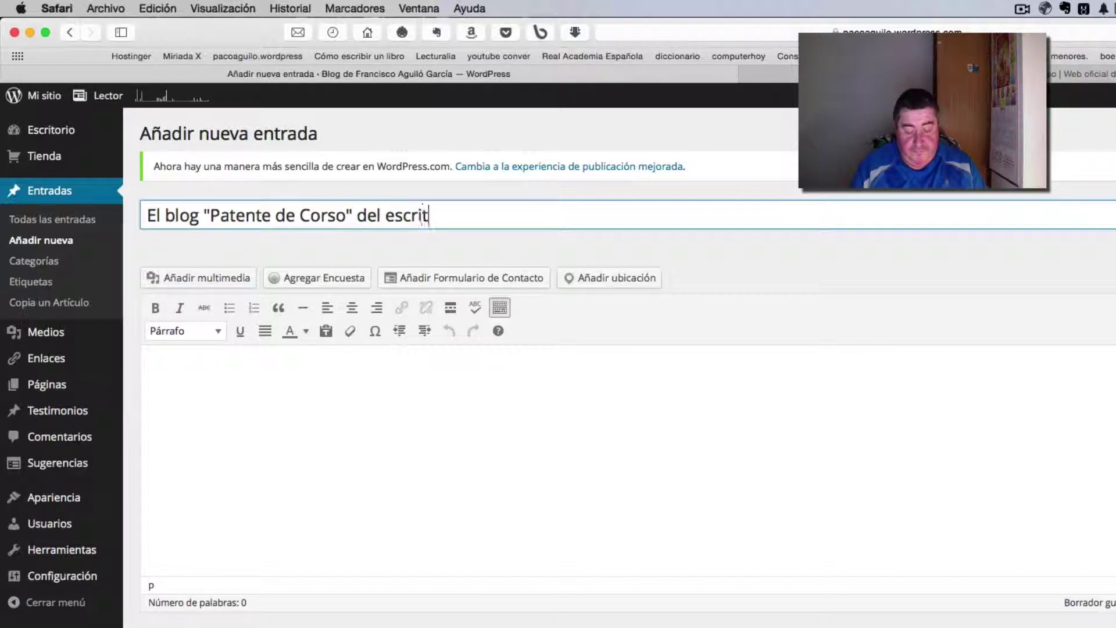
pyautogui.write('or A')
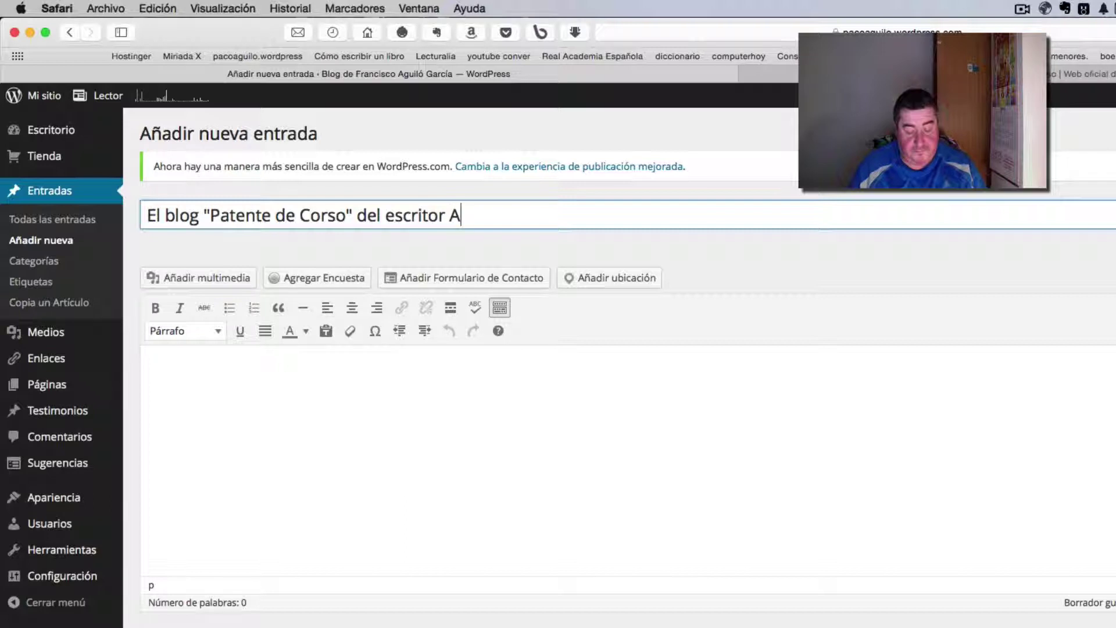
pyautogui.write('rturo P')
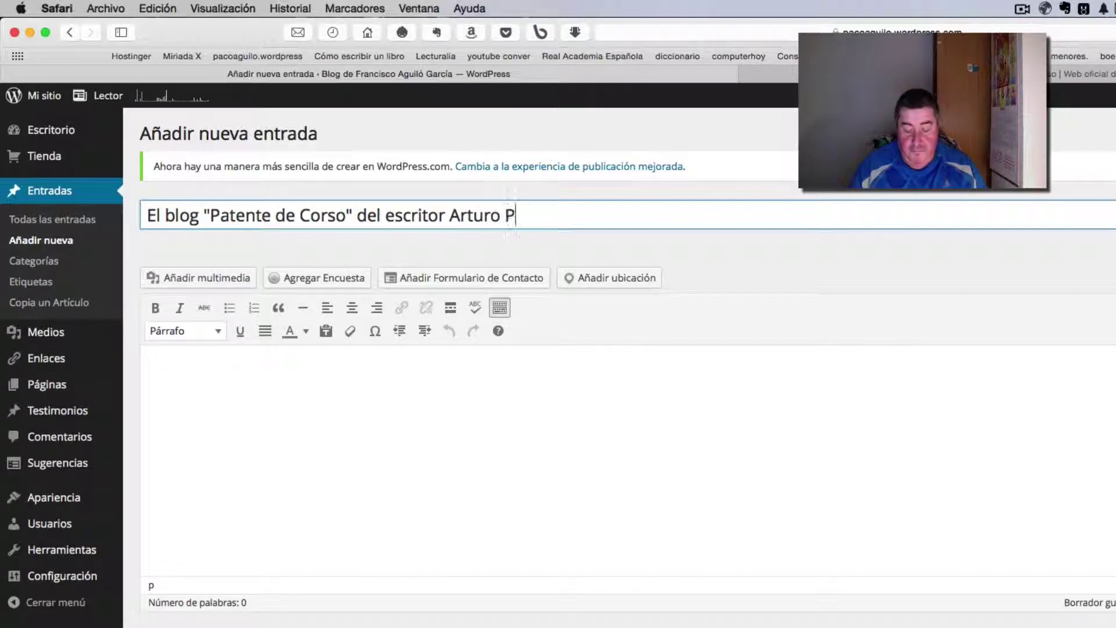
pyautogui.write('érez ')
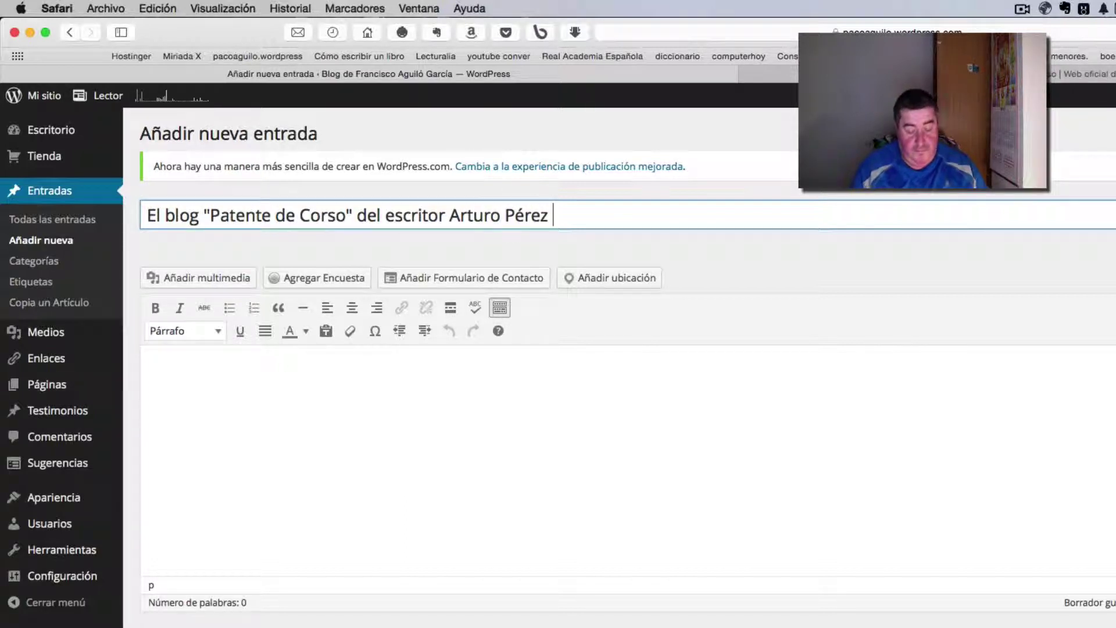
pyautogui.write('Reverte')
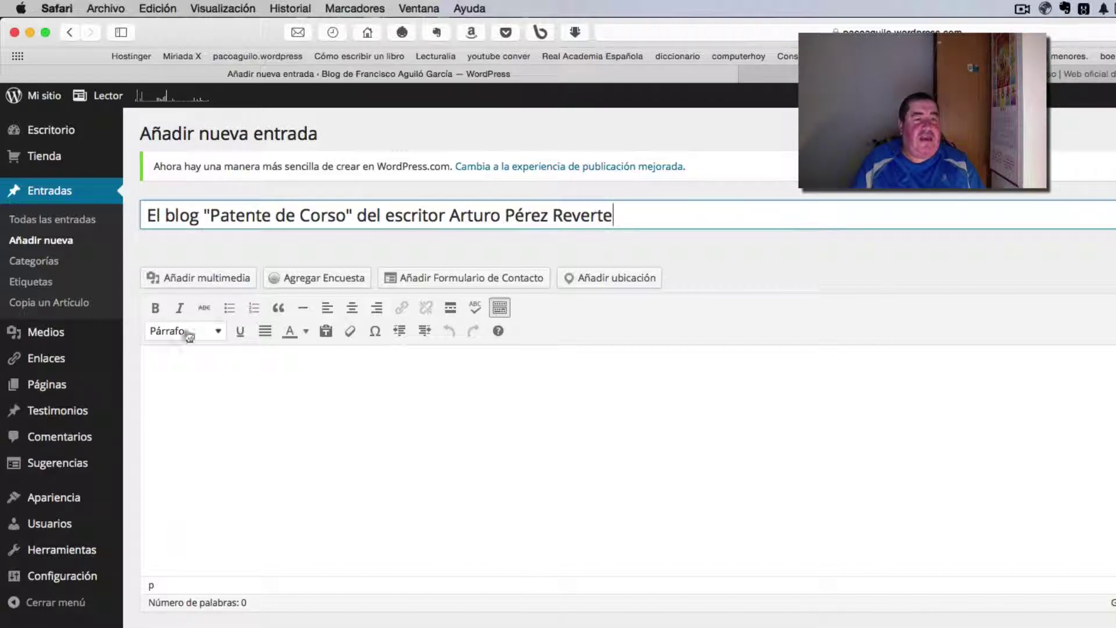
# Step: Begin the post body with "Me gustaría hacer hincapié en un blog de este prestigioso periodista y escritor muy conocido por sus novelas"
pyautogui.click(152, 363)
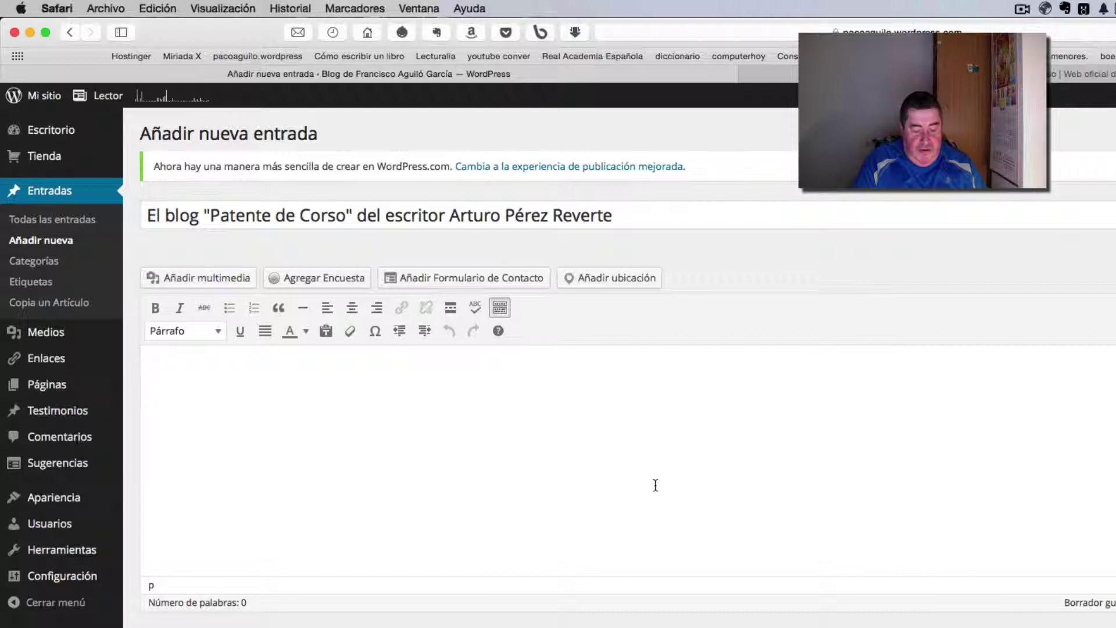
pyautogui.write('Me gus')
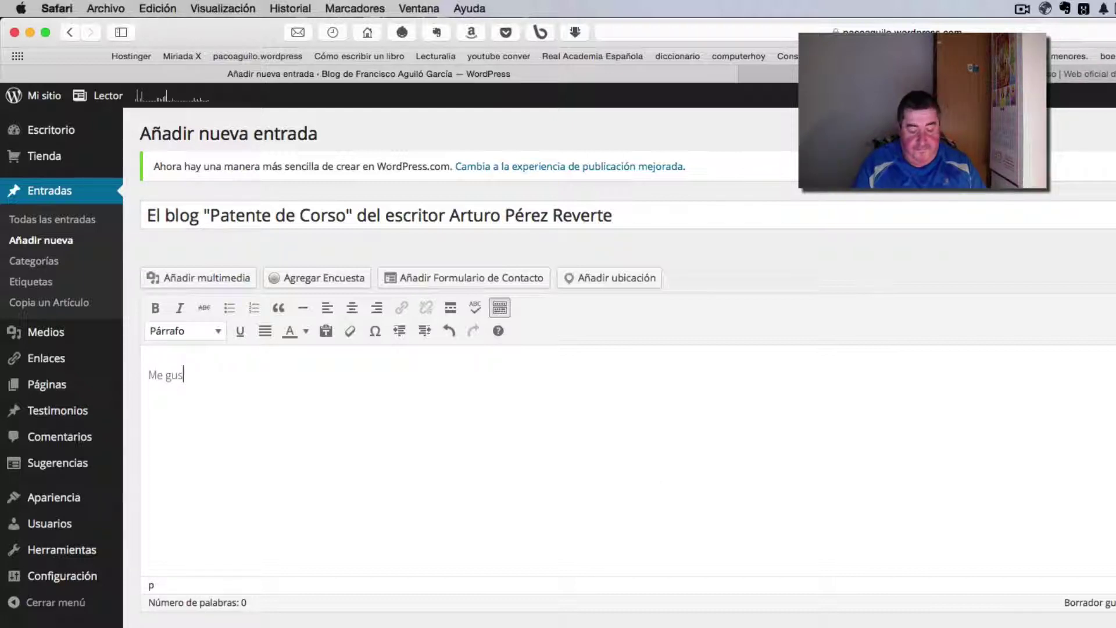
pyautogui.write('taria hacer')
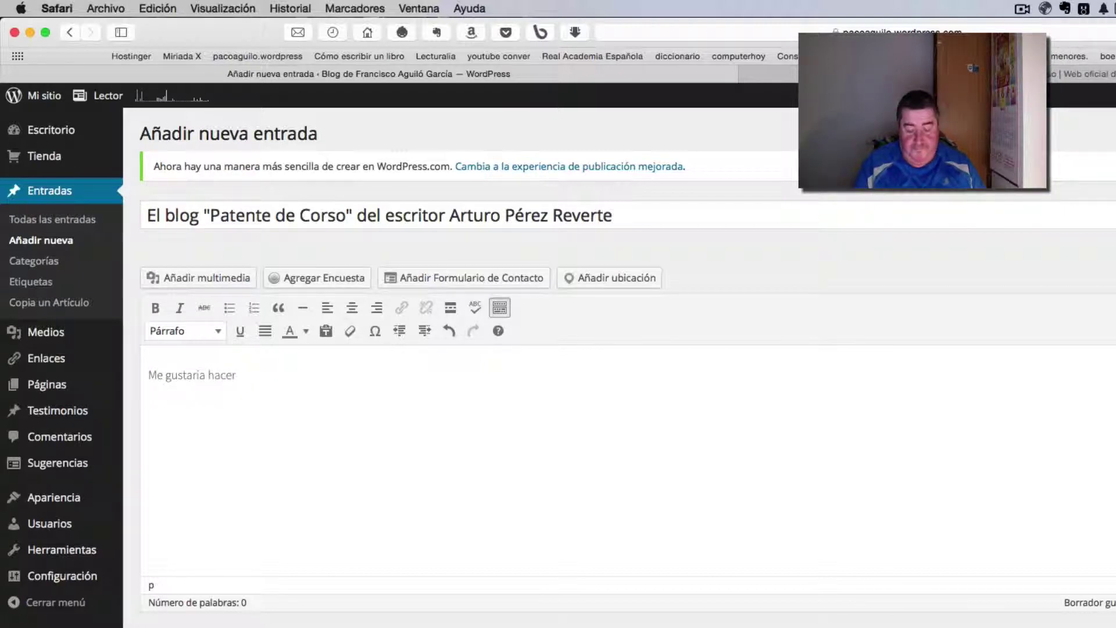
pyautogui.write('hincapi')
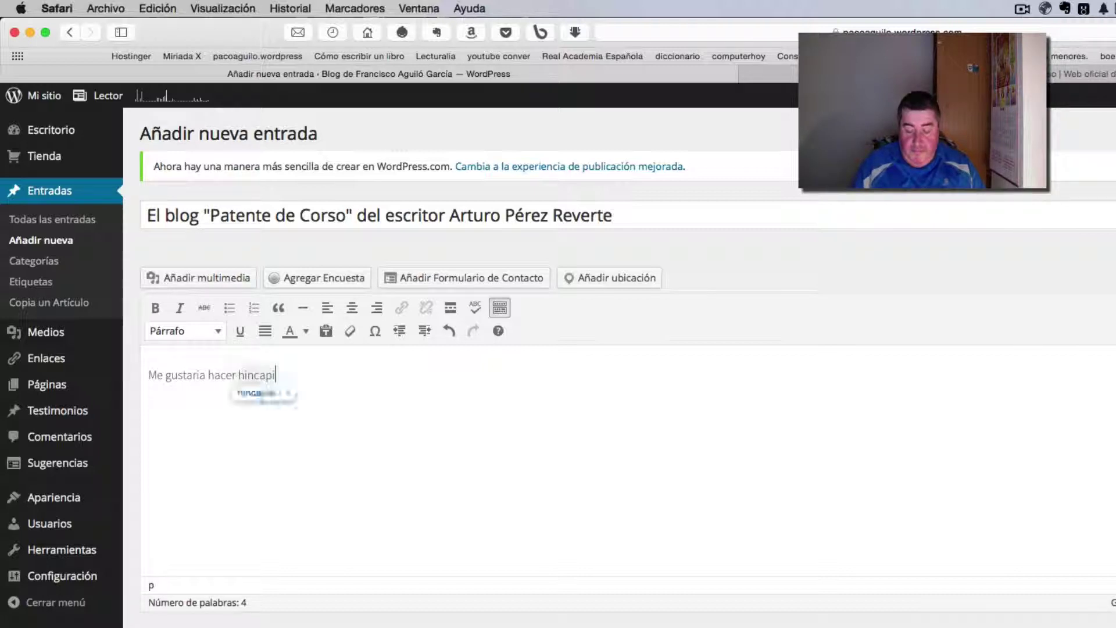
pyautogui.write('é en ')
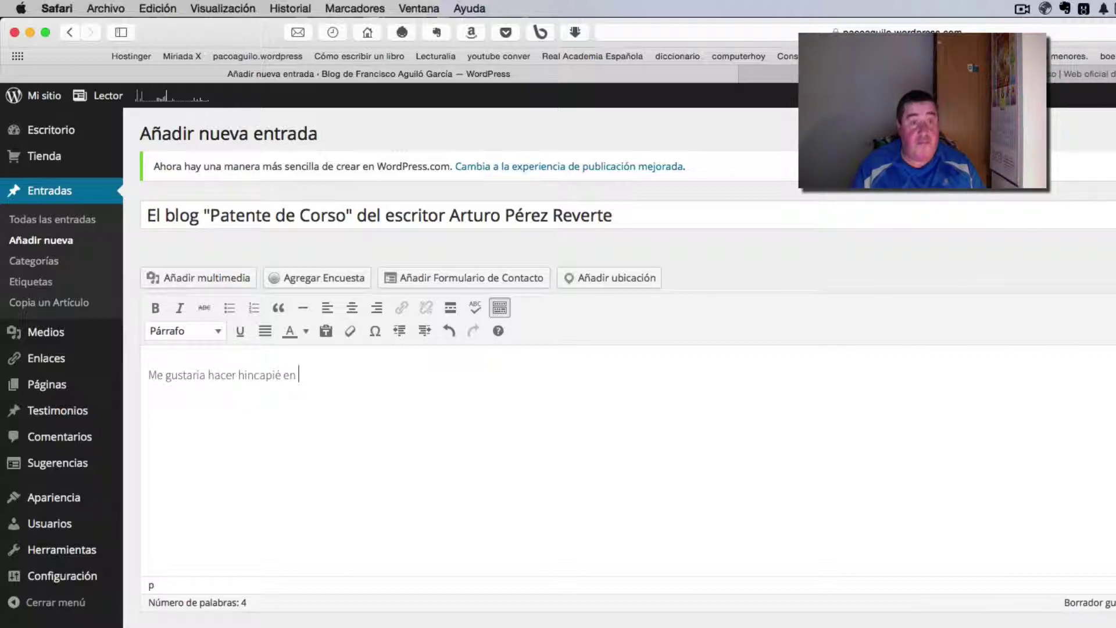
pyautogui.write('un blog de este ')
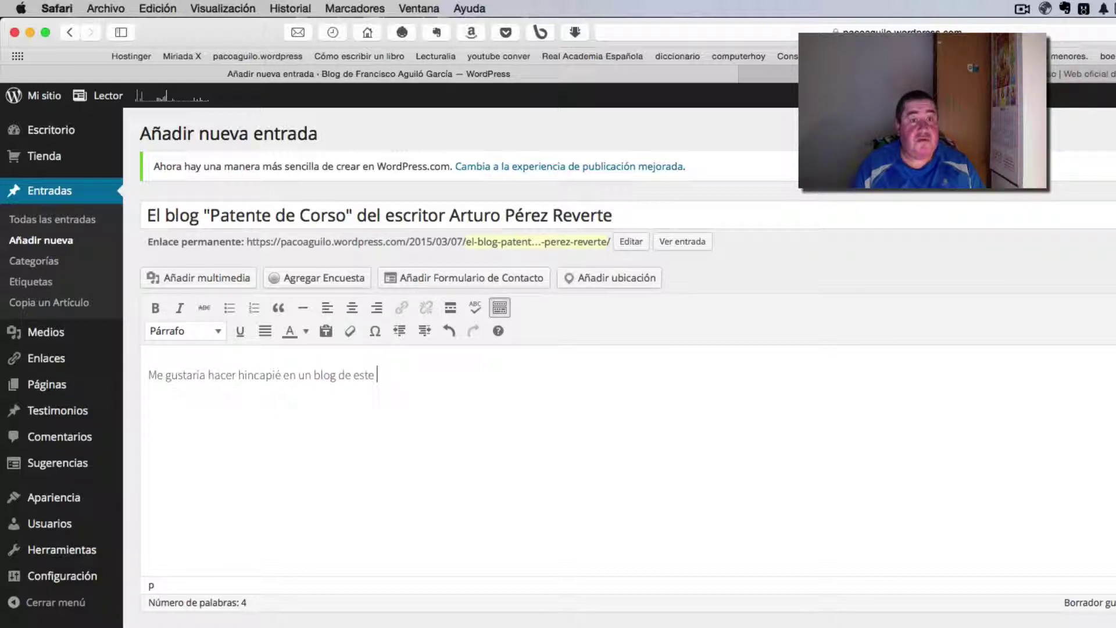
pyautogui.write('prest')
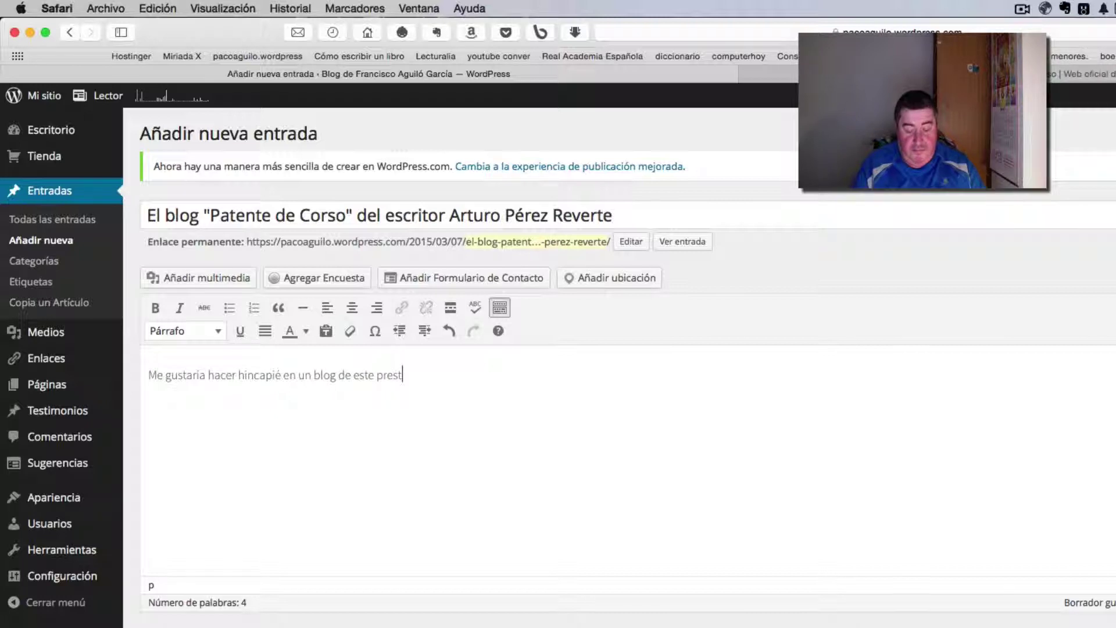
pyautogui.write('igioso')
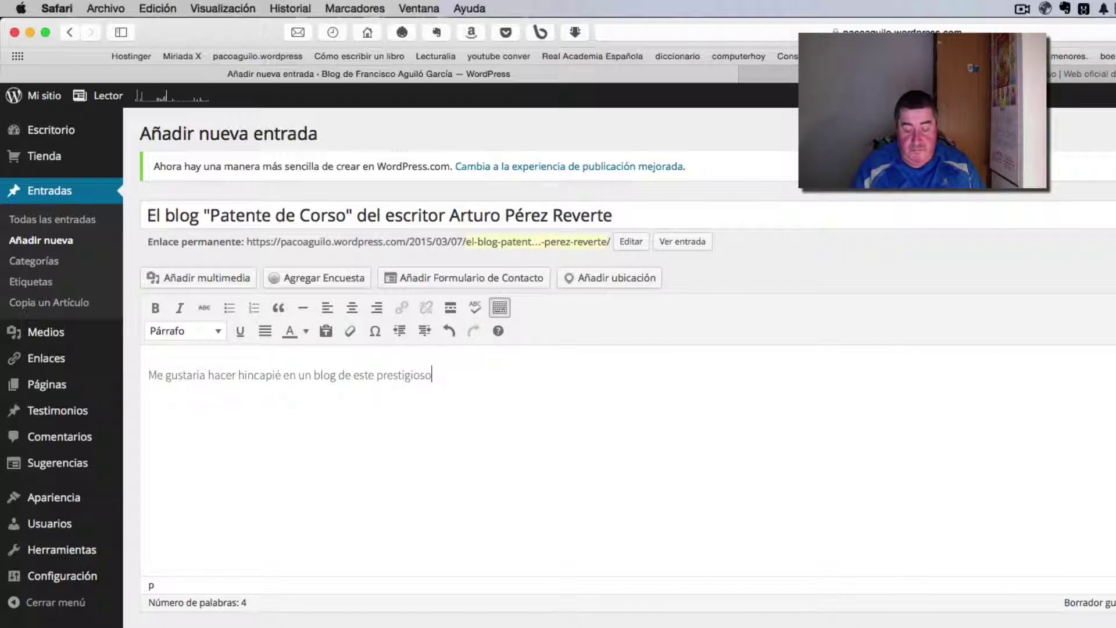
pyautogui.write(' periodis')
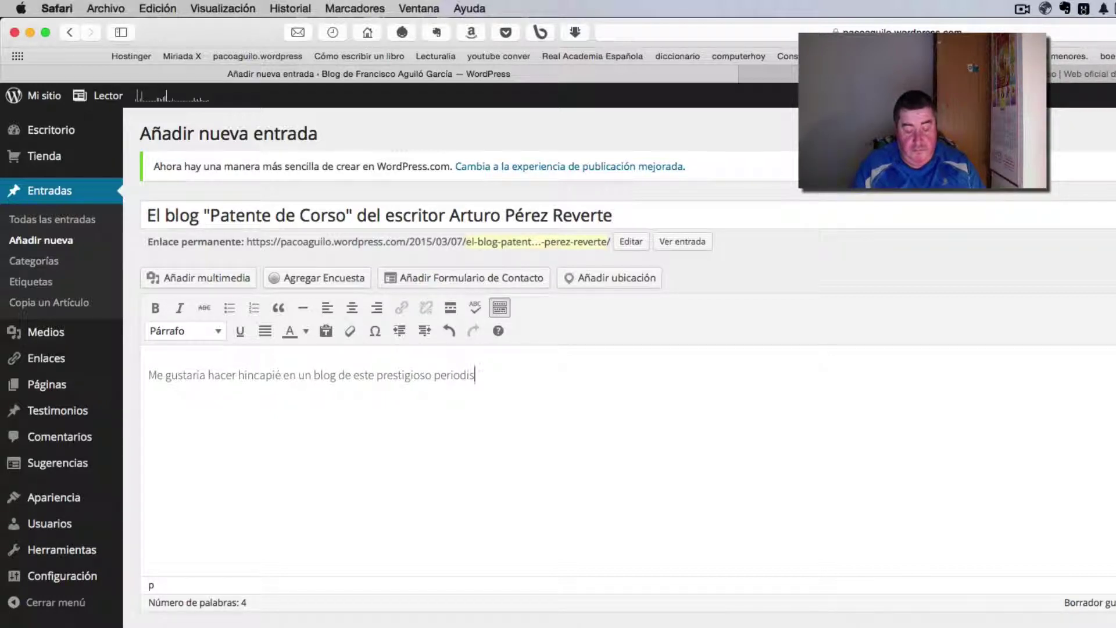
pyautogui.write('ta y es')
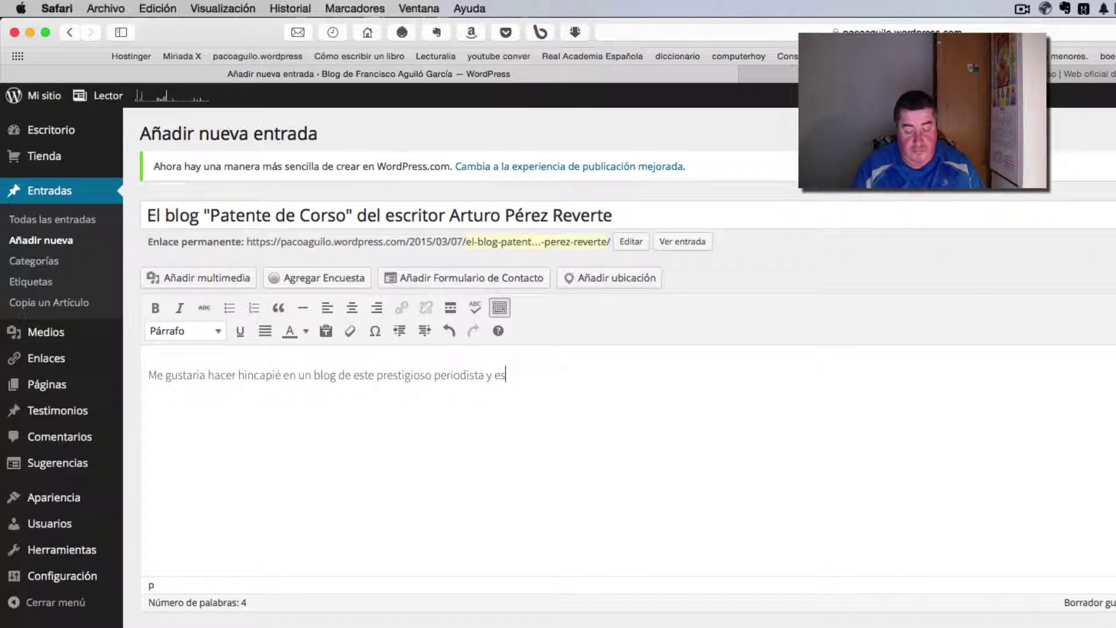
pyautogui.write('critor')
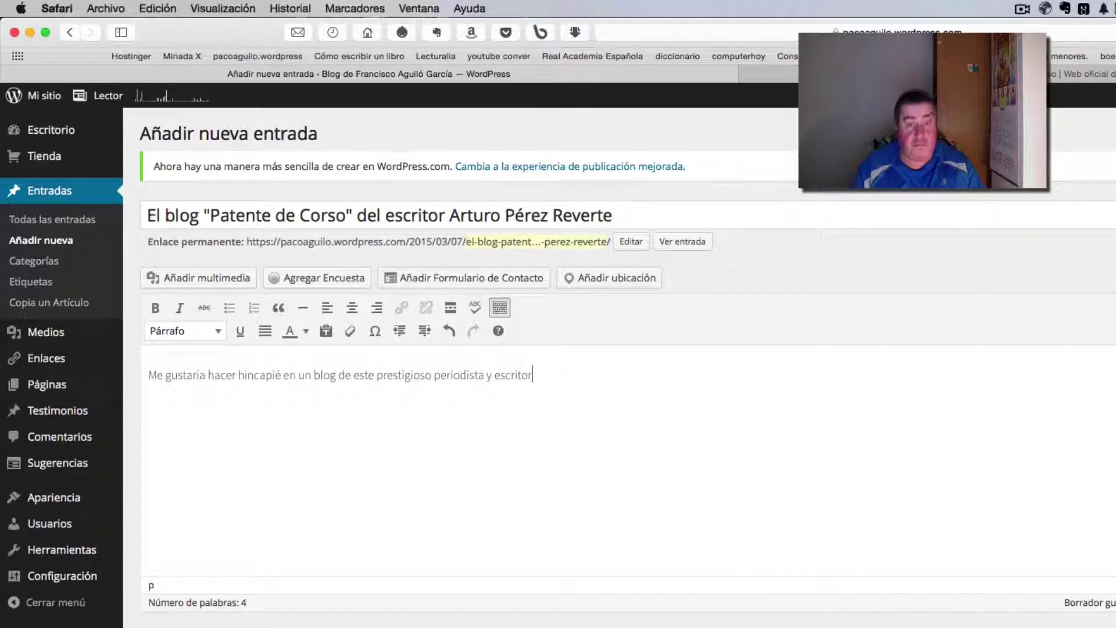
pyautogui.write(' muy ')
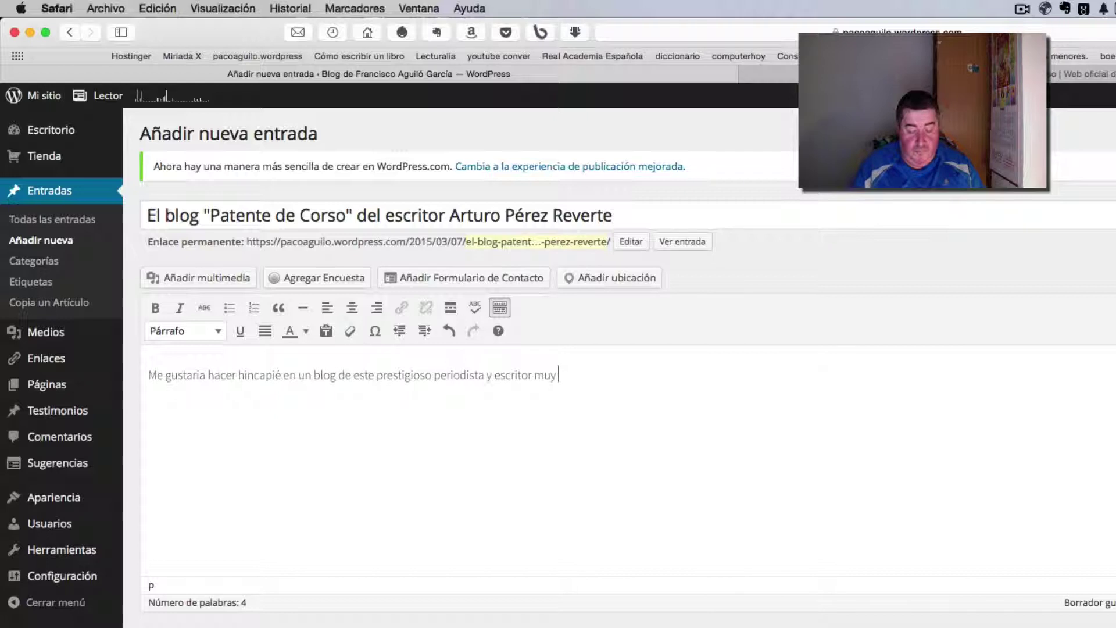
pyautogui.write('conocido por sus no')
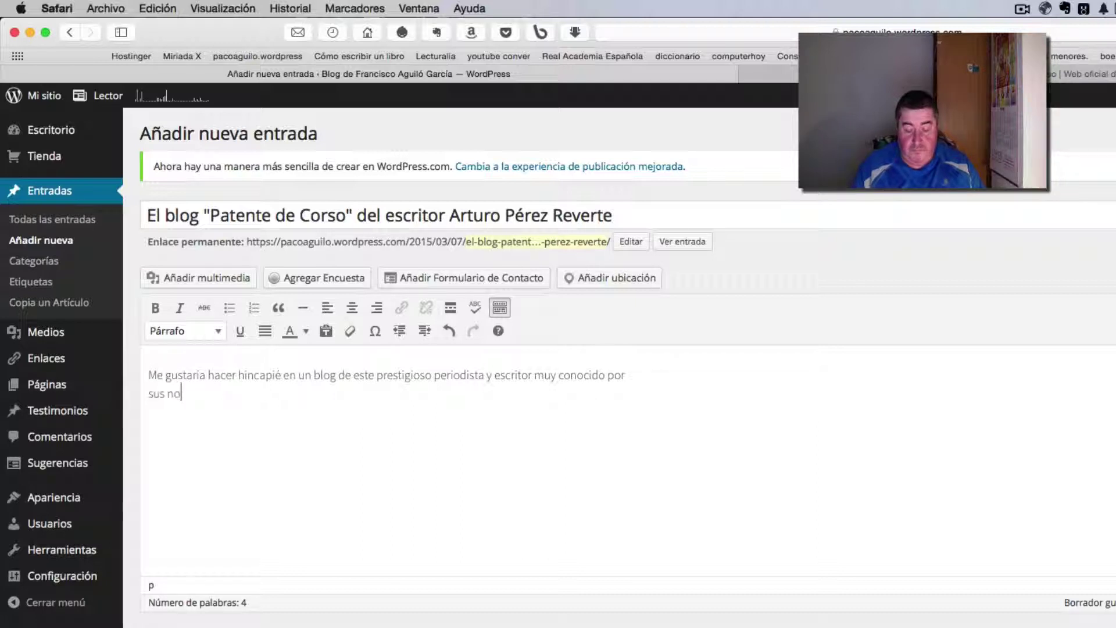
pyautogui.write('velas')
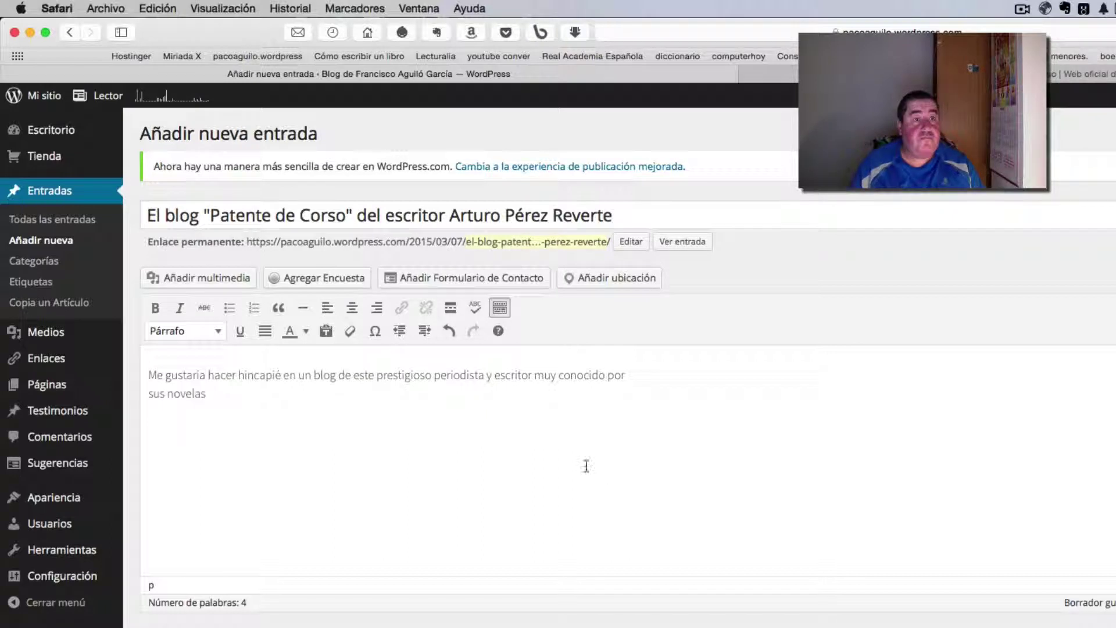
# Step: Delete the space between "por" and "sus" in the body text and undo the deletion
pyautogui.click(149, 394)
pyautogui.press('BackSpace')
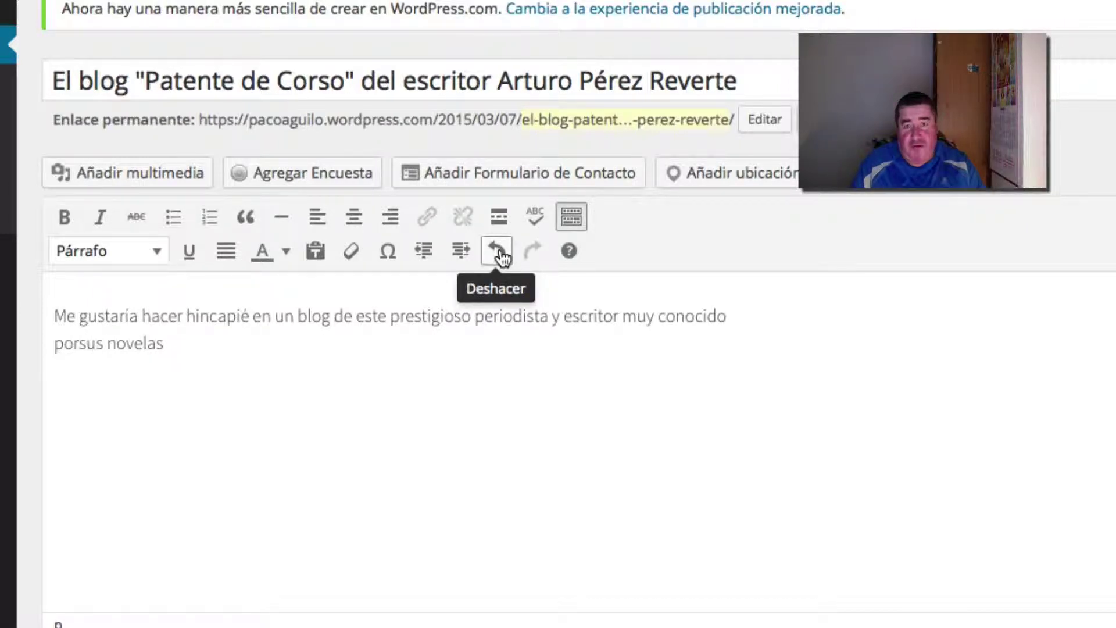
pyautogui.click(500, 251)
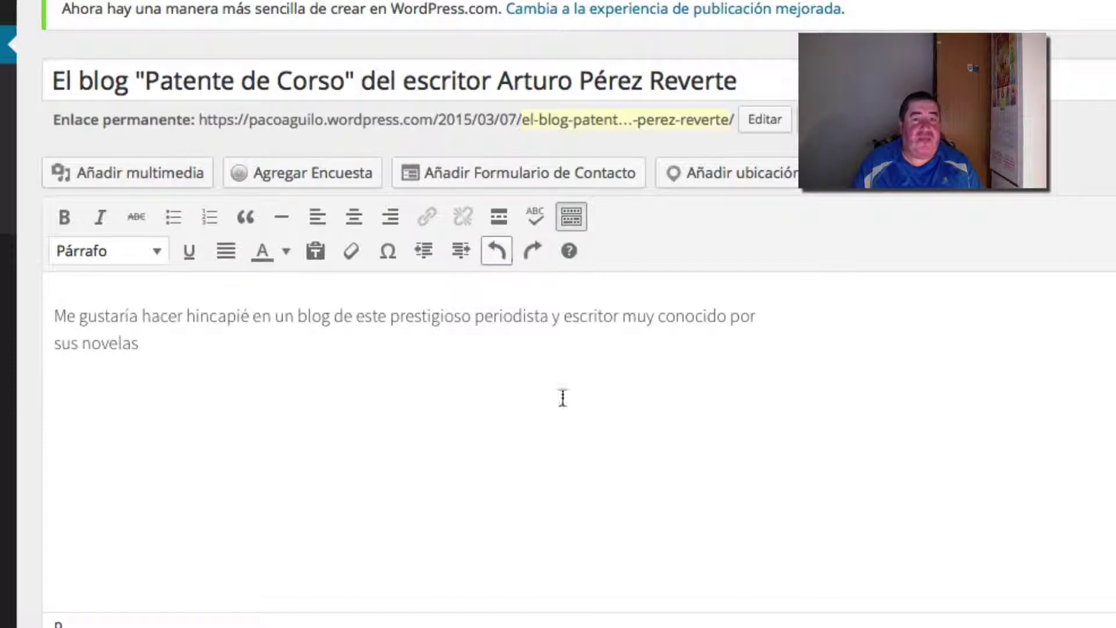
# Step: Continue the body sentence after "novelas" with "del Capitán Alatriste", rejecting the suggested spelling correction
pyautogui.click(157, 349)
pyautogui.write('del Capitán ')
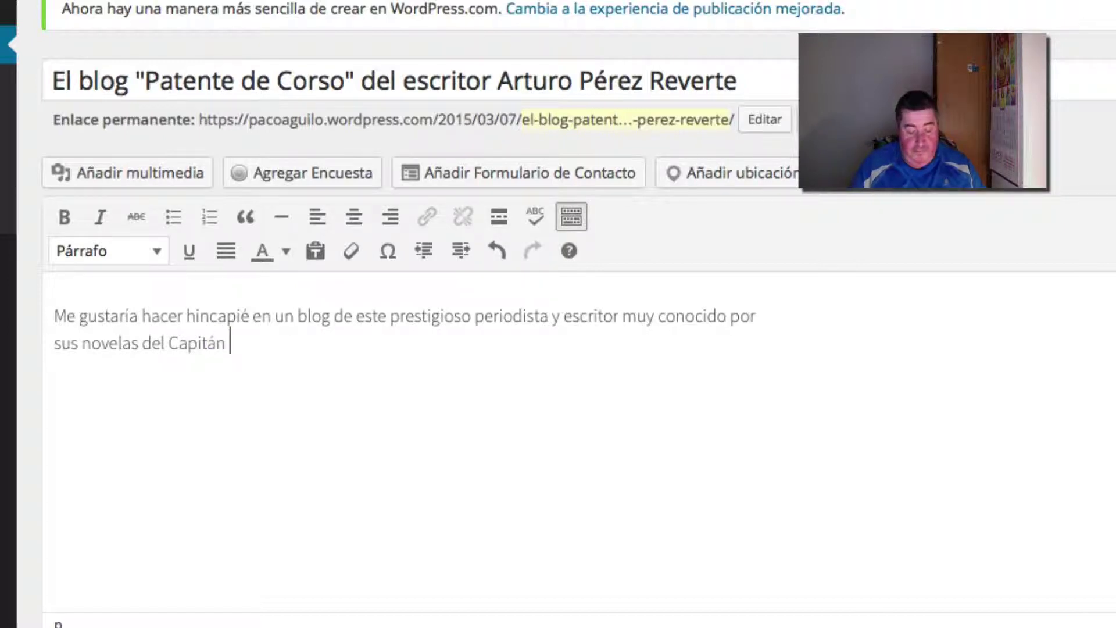
pyautogui.write('Alat')
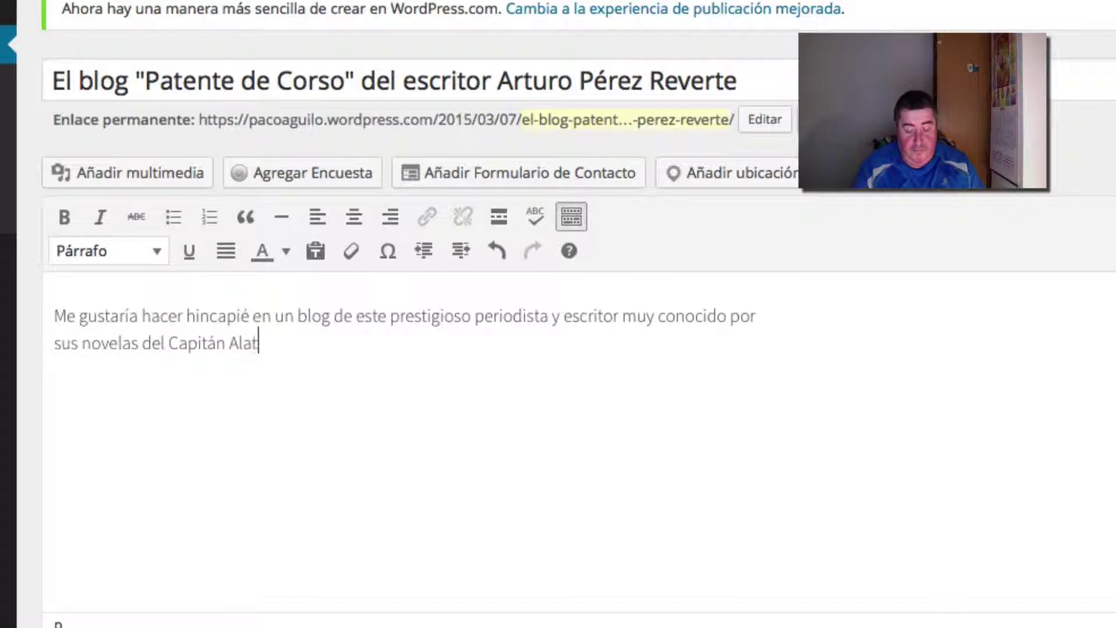
pyautogui.write('riste')
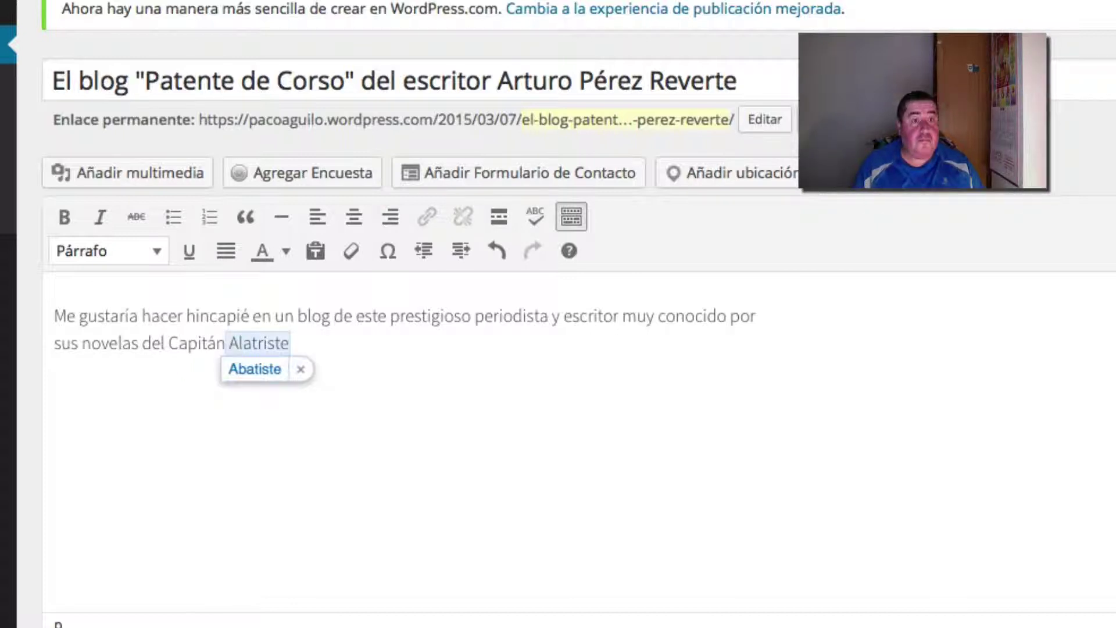
pyautogui.click(301, 368)
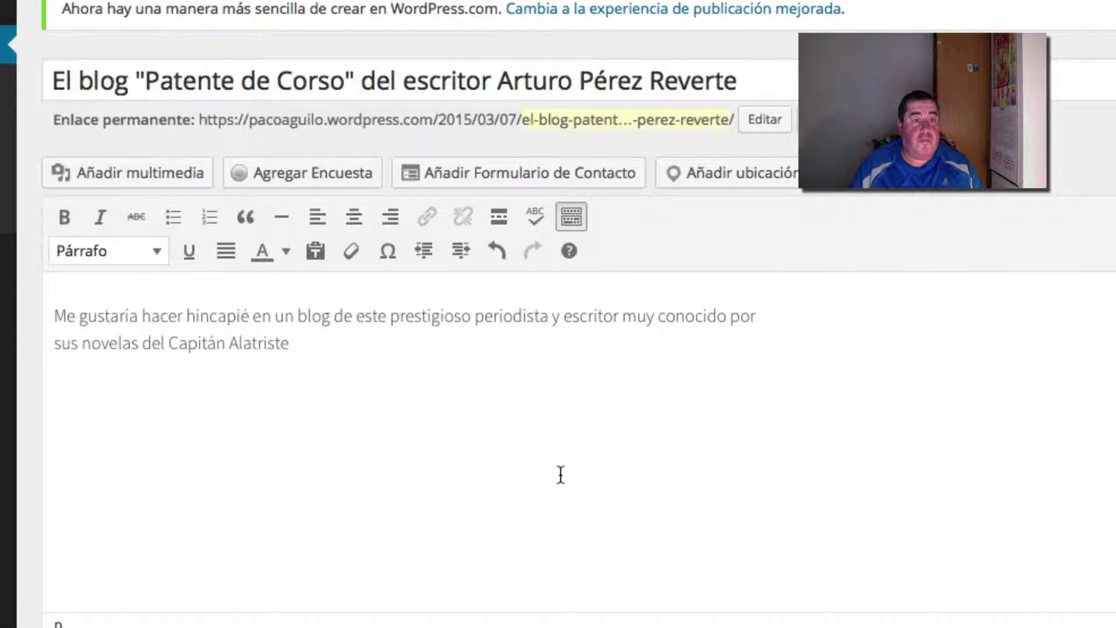
# Step: Extend the body sentence with ", de las cuales se ha hecho una película que tuvo una extraordinaria acogida"
pyautogui.write(', de')
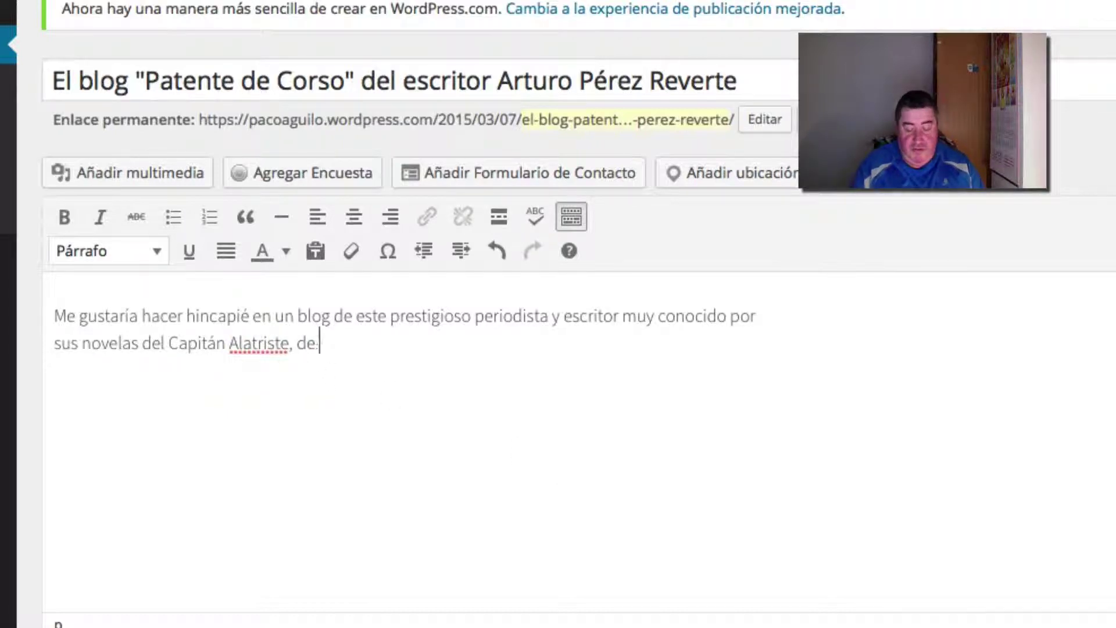
pyautogui.write(' las cuales')
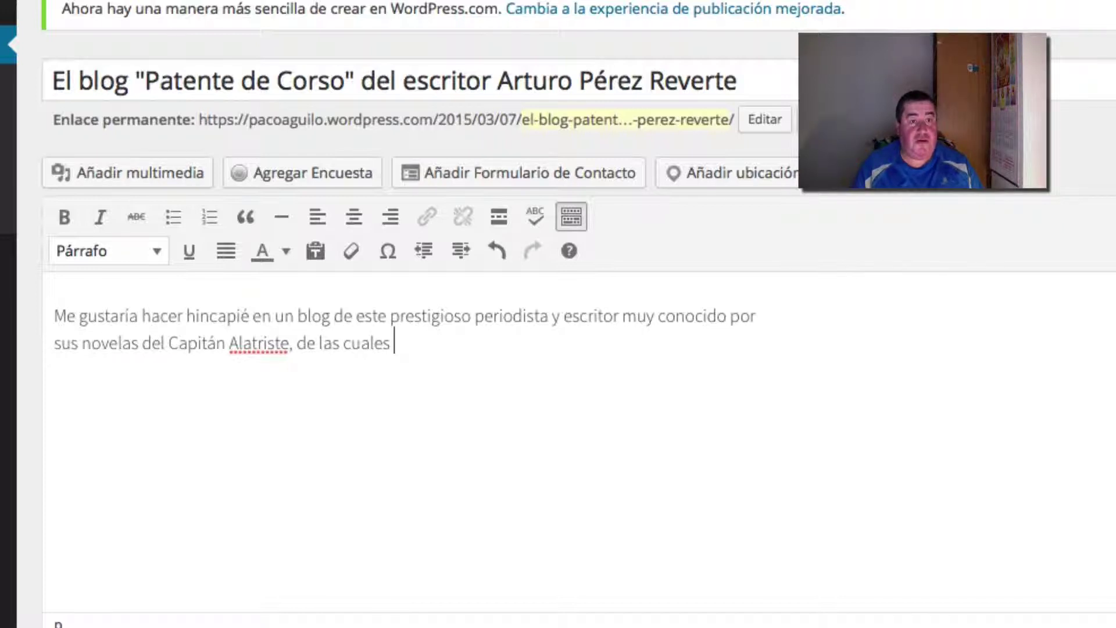
pyautogui.write(' se ')
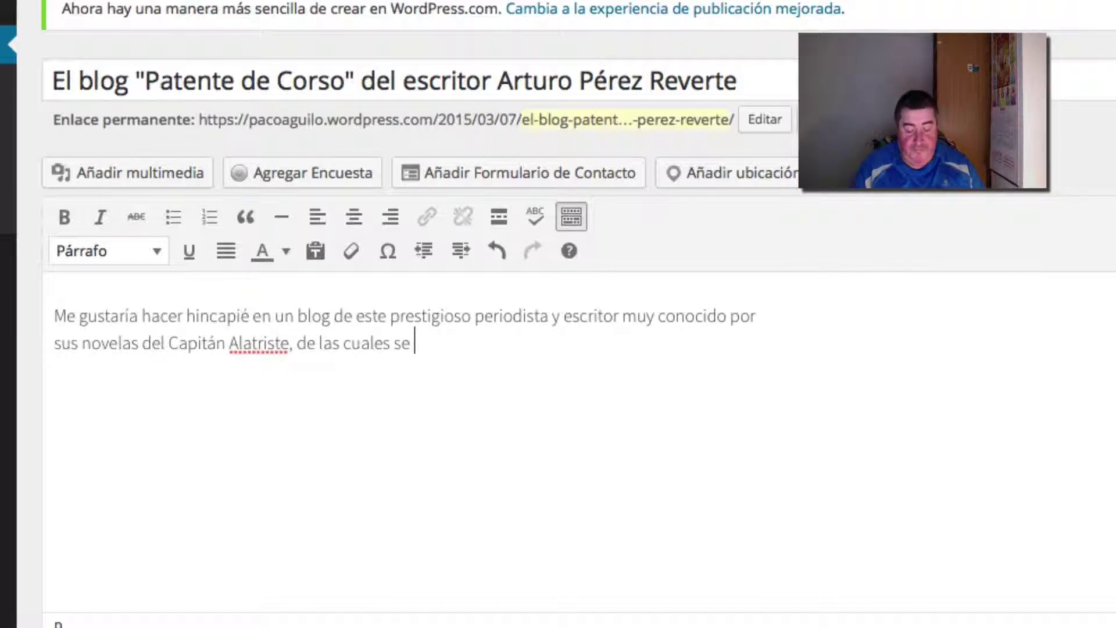
pyautogui.write('ha hech')
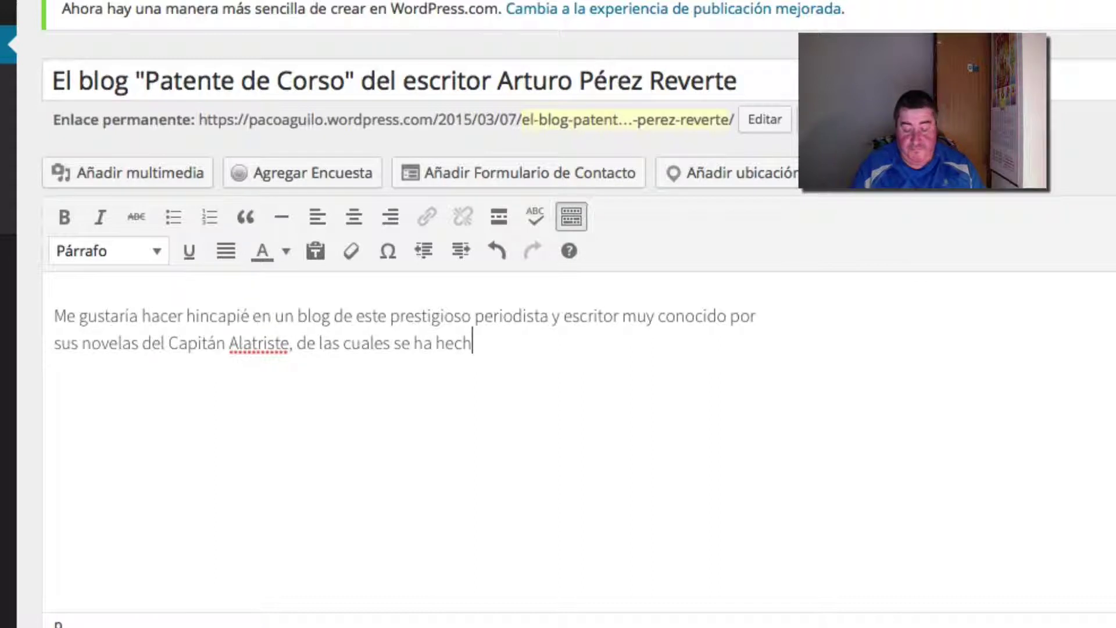
pyautogui.write('o una película que tuvo una extr')
pyautogui.write('a')
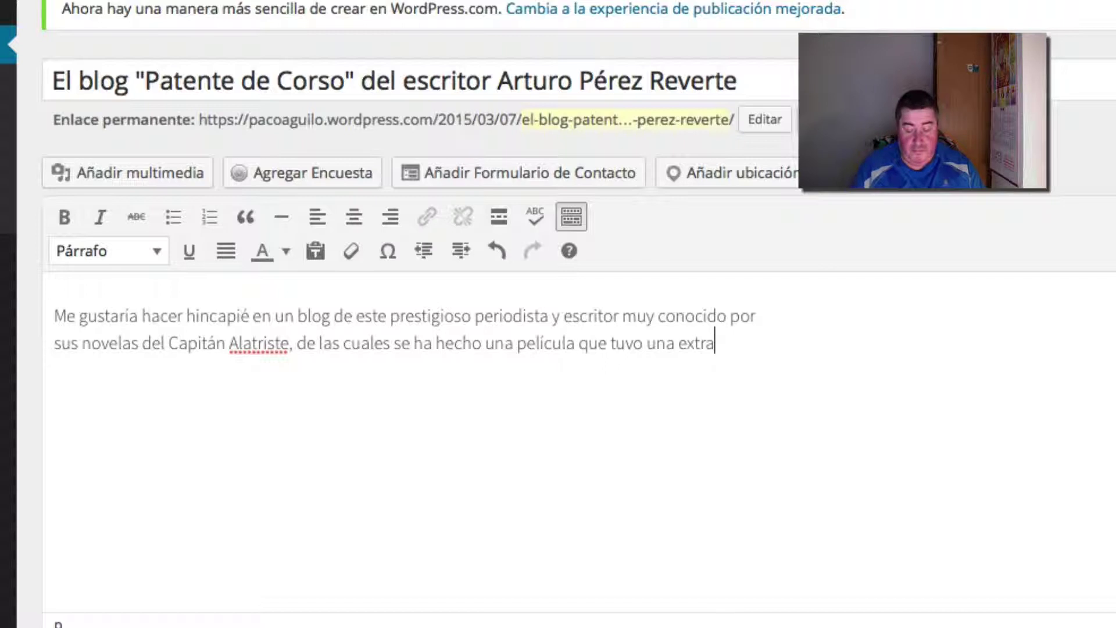
pyautogui.write('ordina')
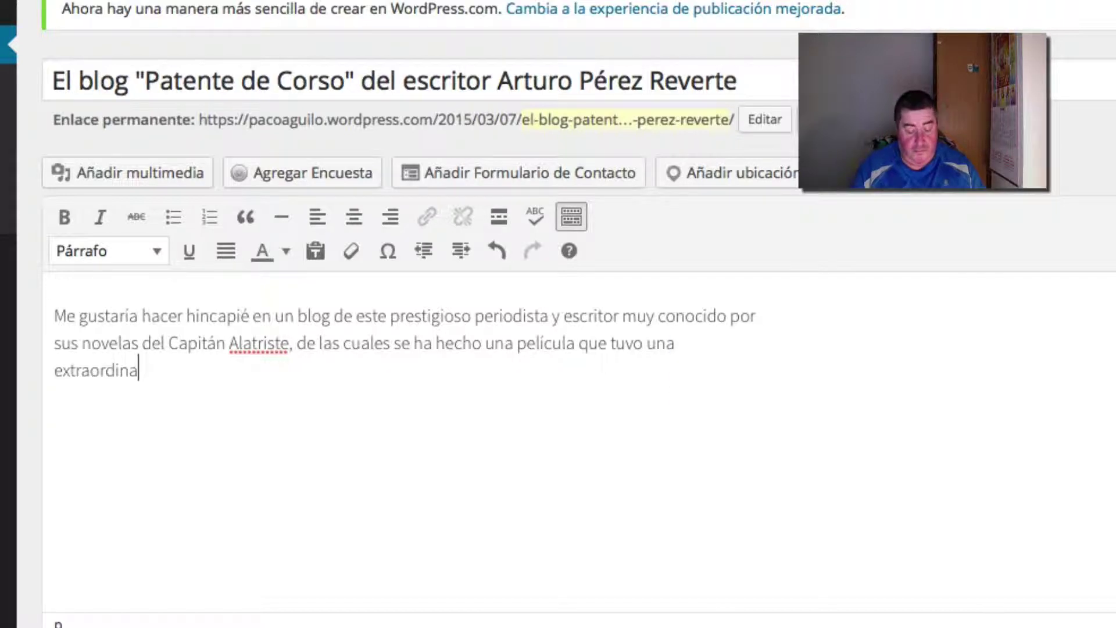
pyautogui.write('ria ac')
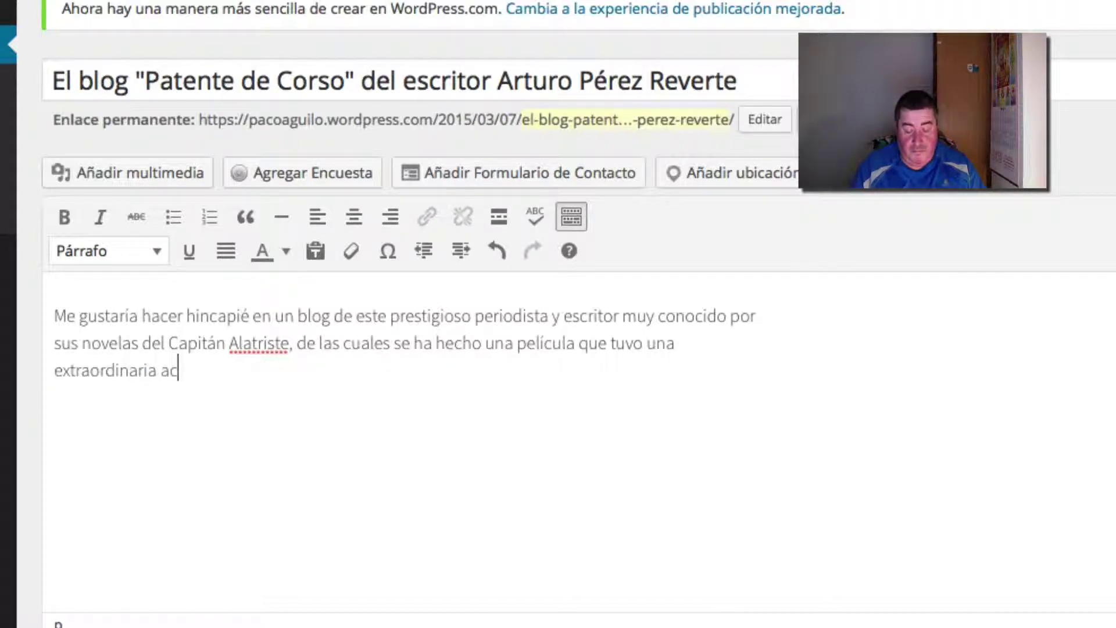
pyautogui.write('ogida ')
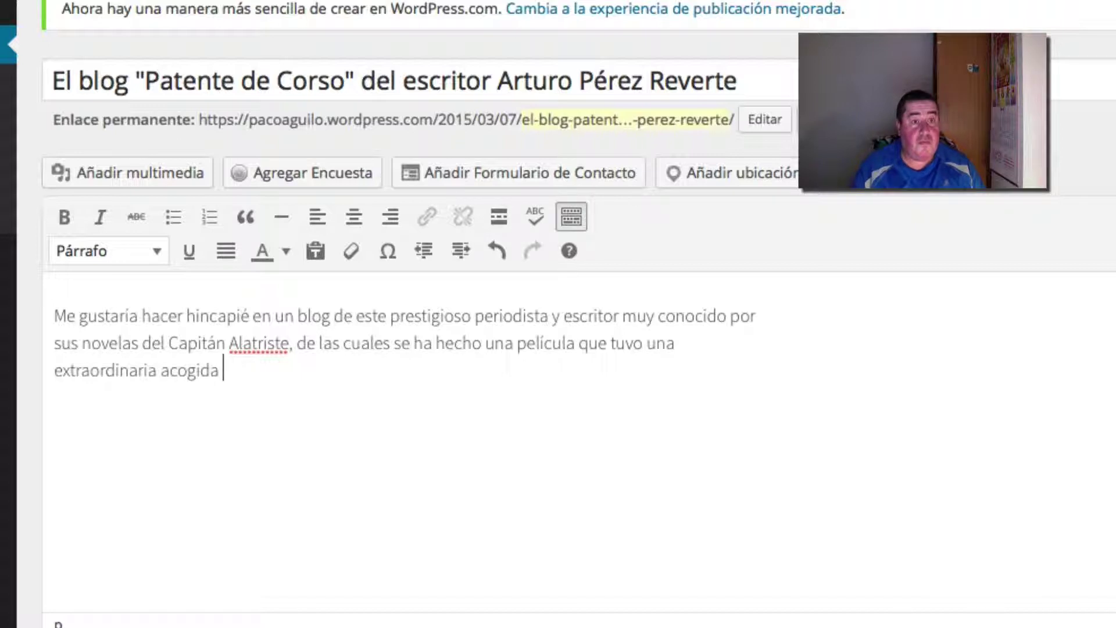
# Step: Complete the body sentence with "por parte del público tanto nacional como internacional"
pyautogui.write('por p')
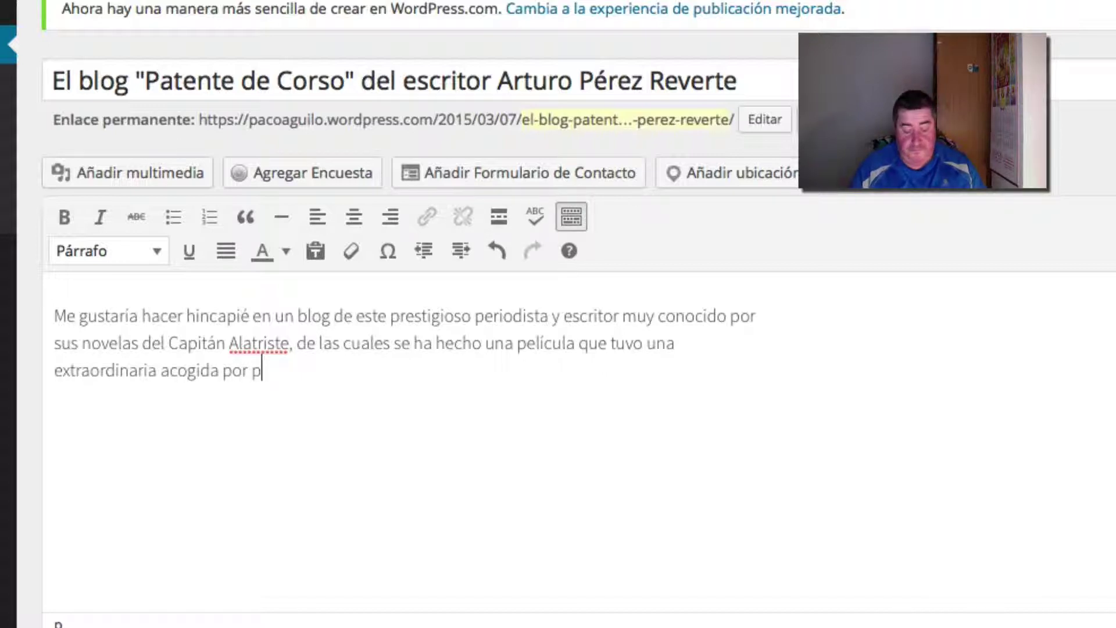
pyautogui.write('arte de ')
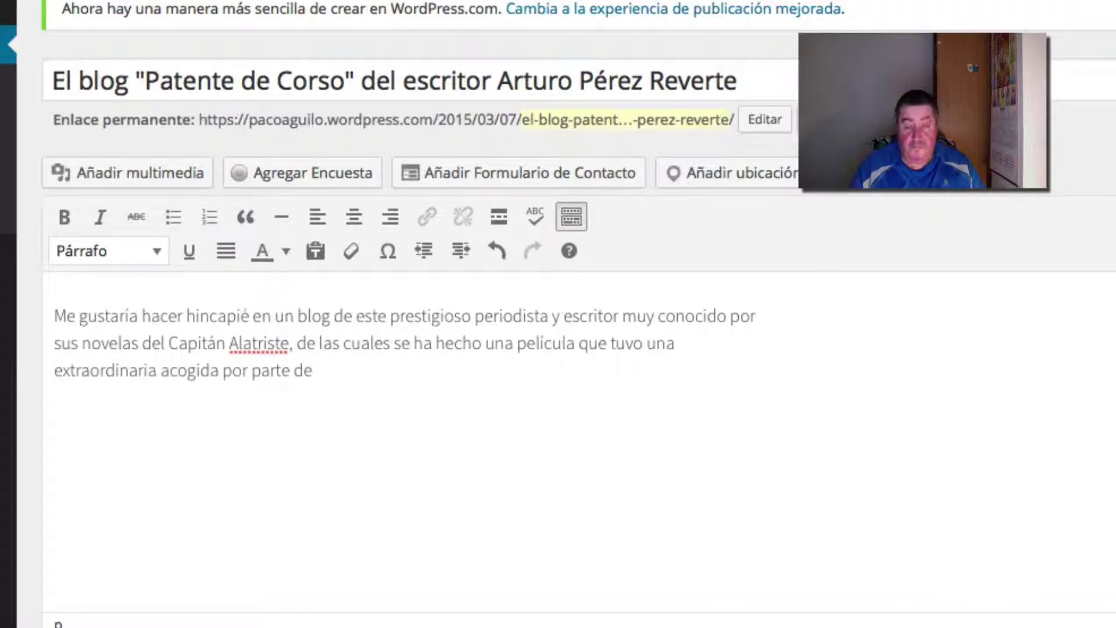
pyautogui.write('l pu')
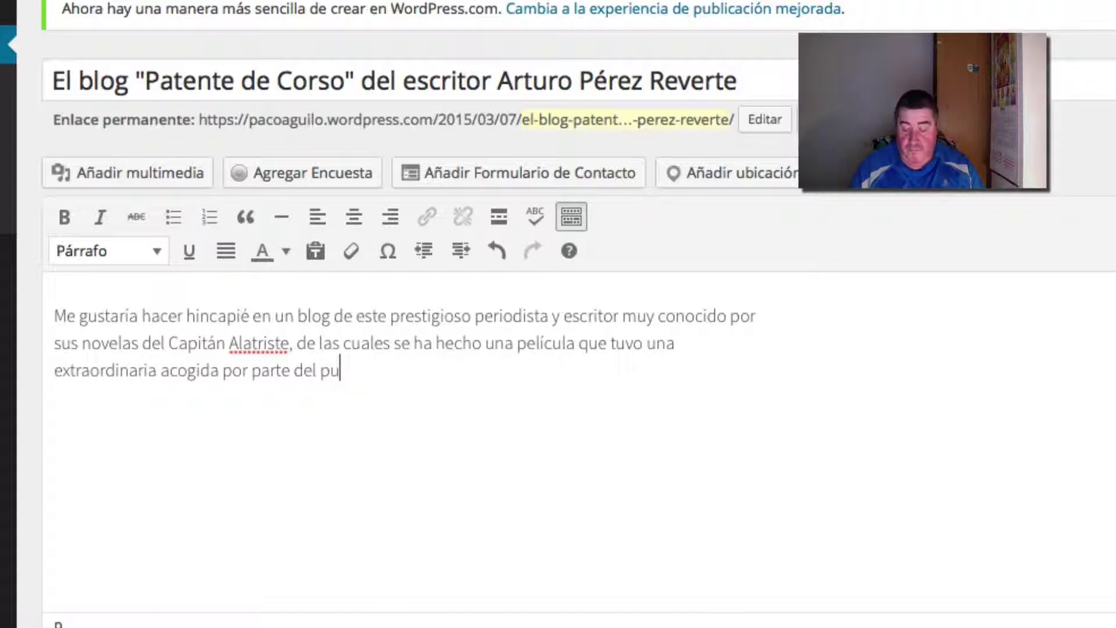
pyautogui.press('BackSpace')
pyautogui.write('úblico tanto')
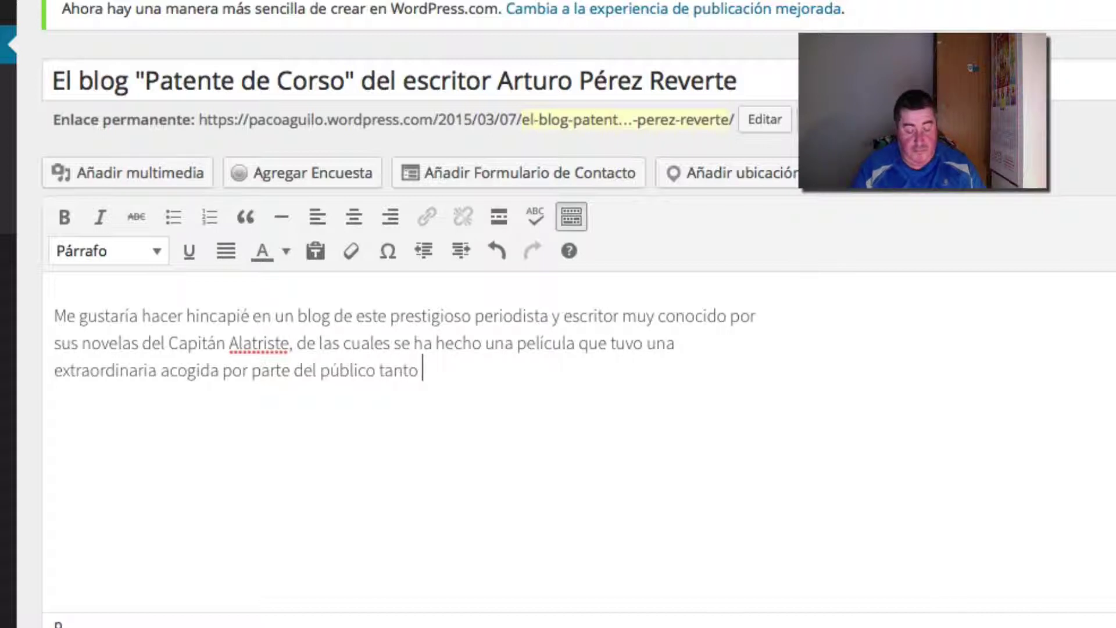
pyautogui.write(' naciona')
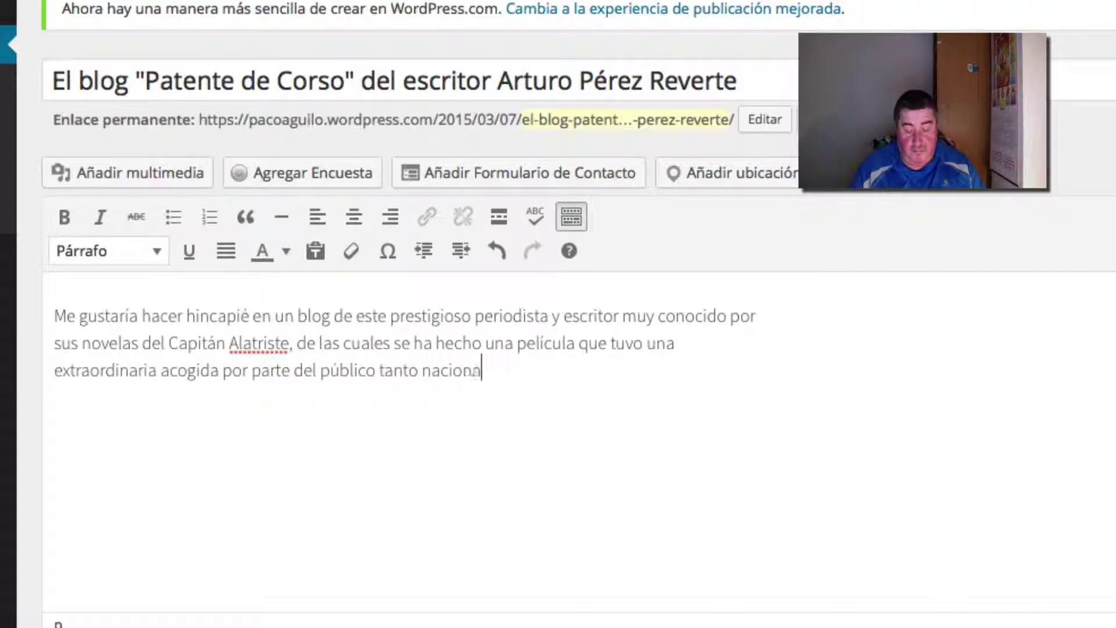
pyautogui.write('l como i')
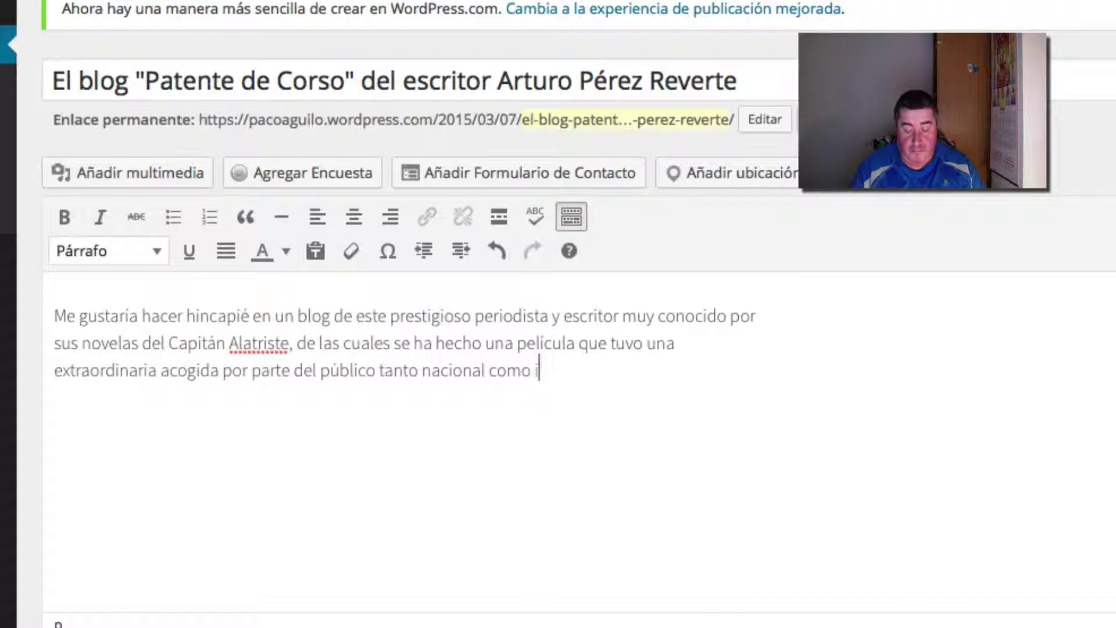
pyautogui.write('nternac')
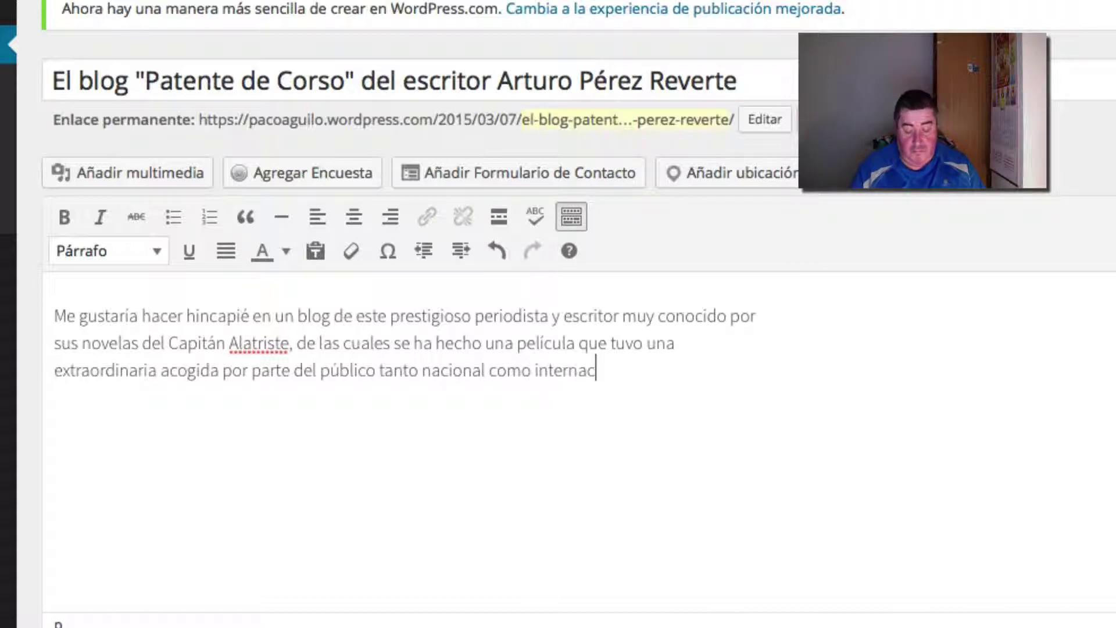
pyautogui.write('ional')
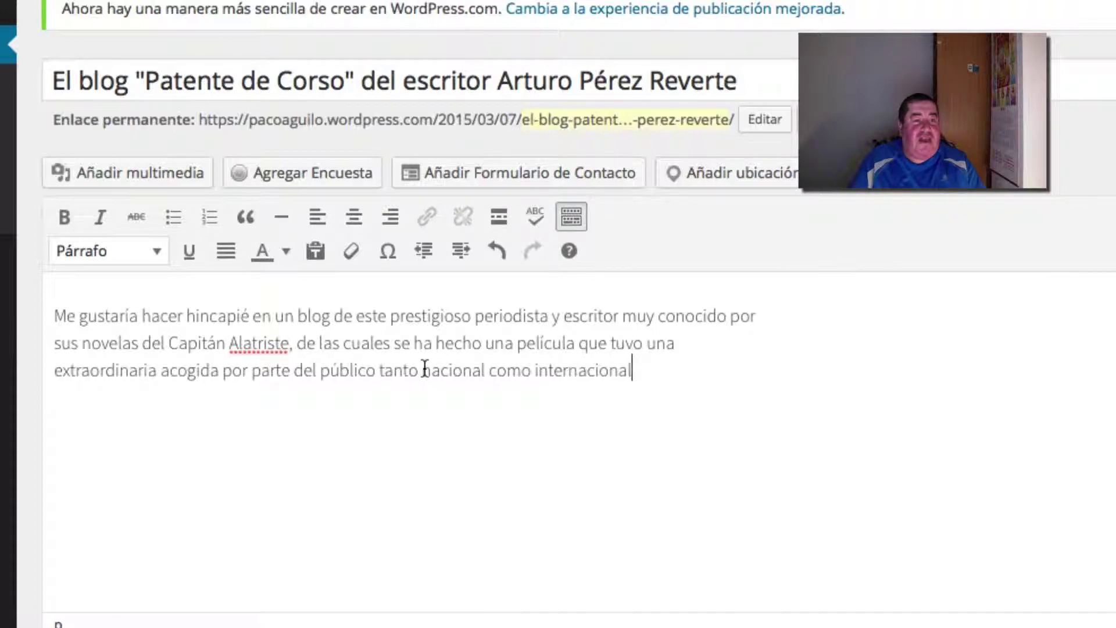
# Step: Make the opening words "Me gustaría" of the body paragraph bold
pyautogui.moveTo(55, 316); pyautogui.dragTo(137, 319)
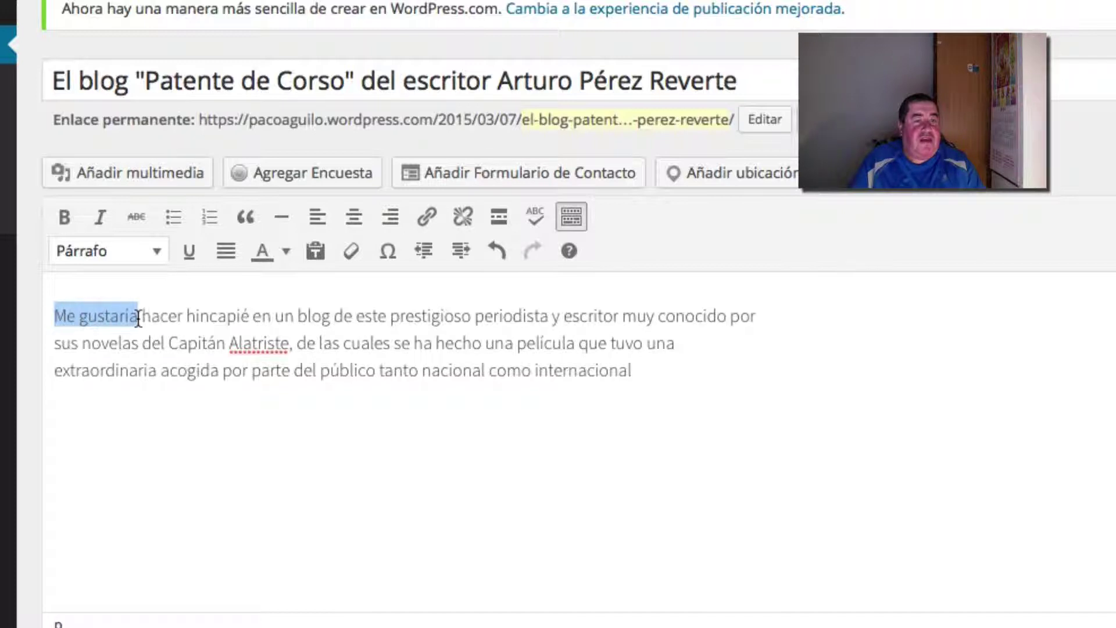
pyautogui.click(64, 218)
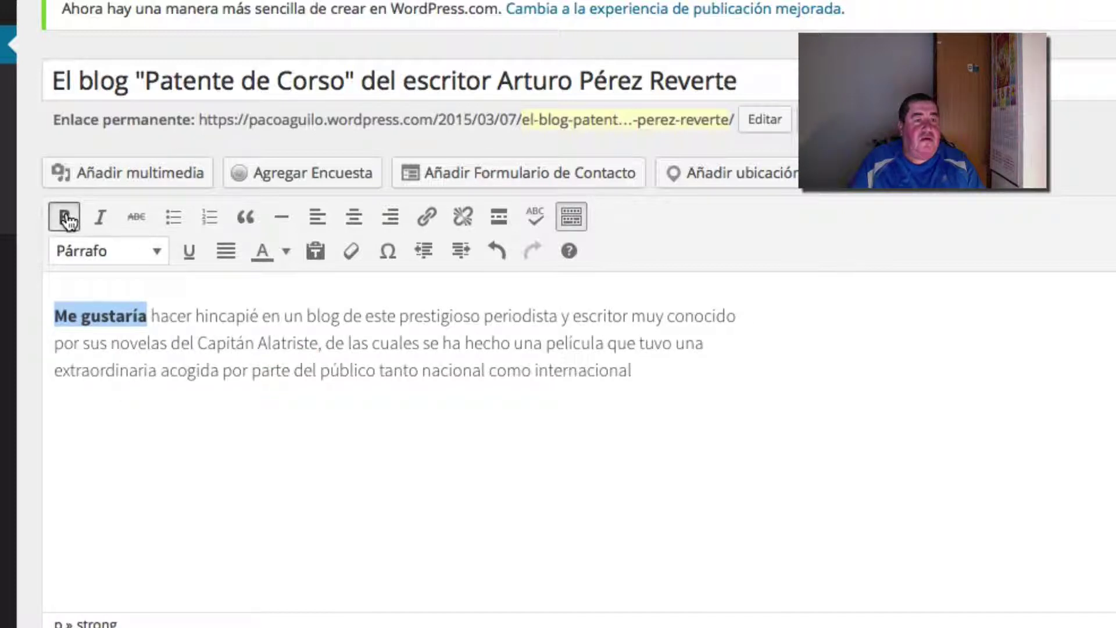
pyautogui.click(787, 415)
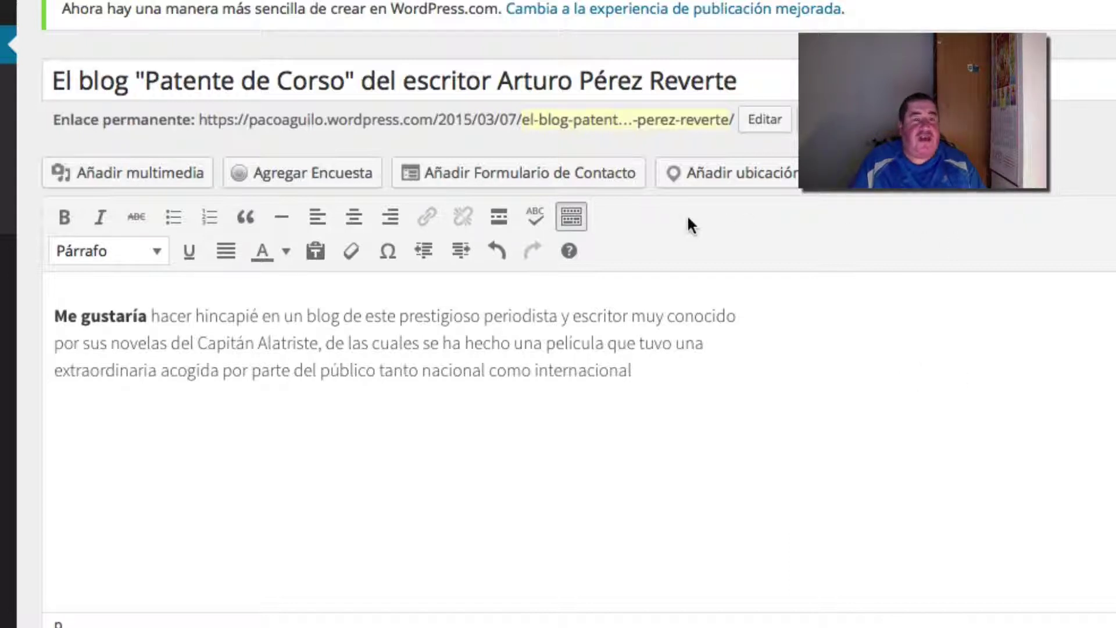
# Step: Undo the bold formatting on "Me gustaría" and redo it
pyautogui.click(494, 252)
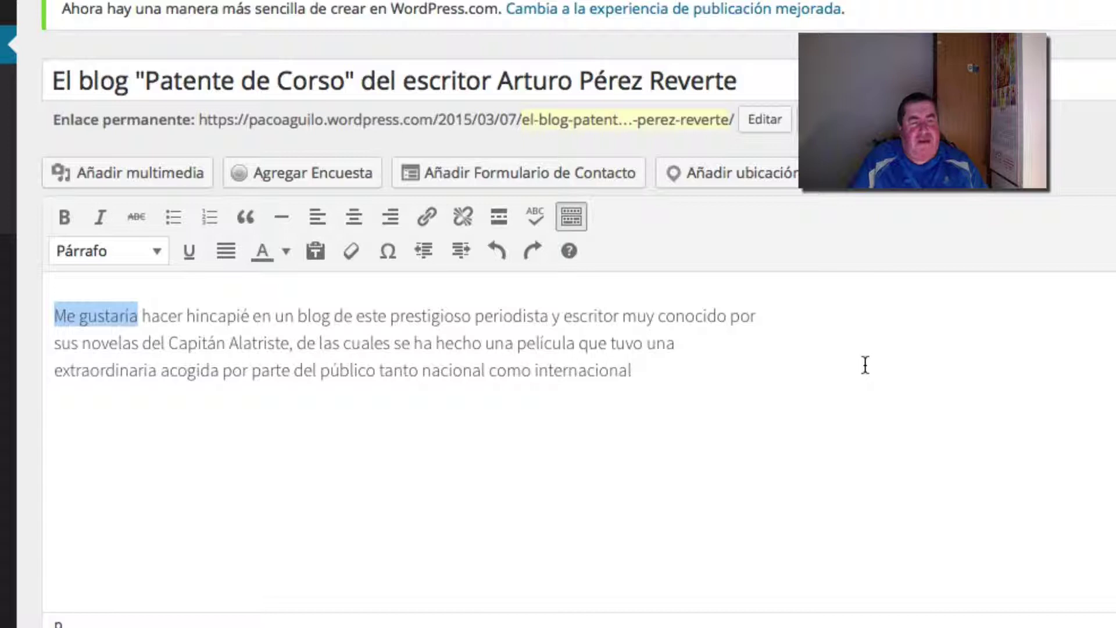
pyautogui.click(532, 251)
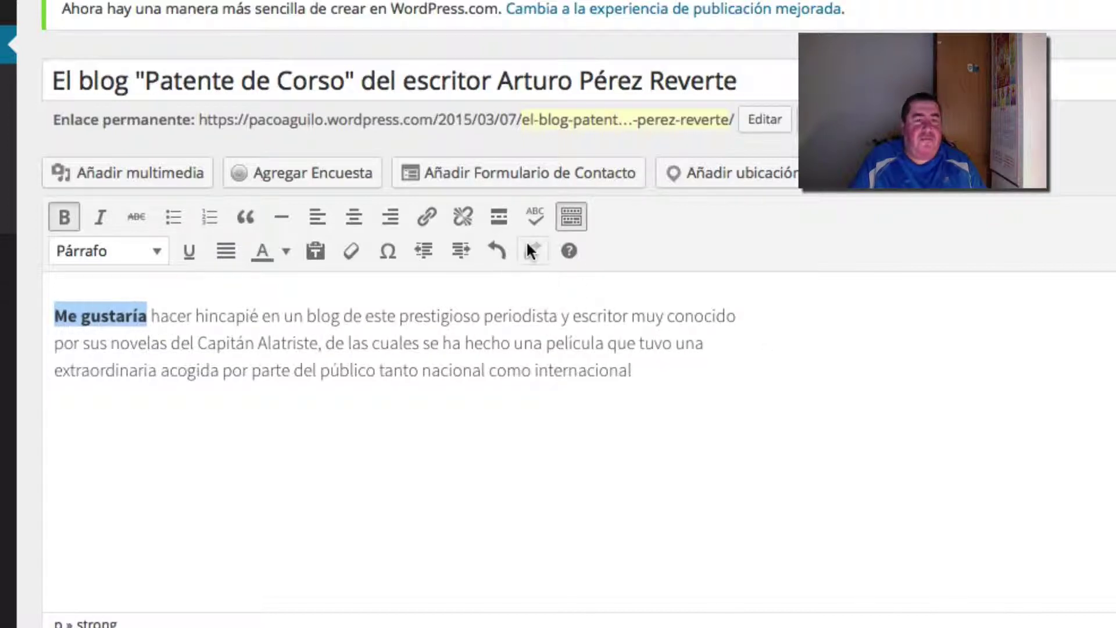
pyautogui.click(803, 372)
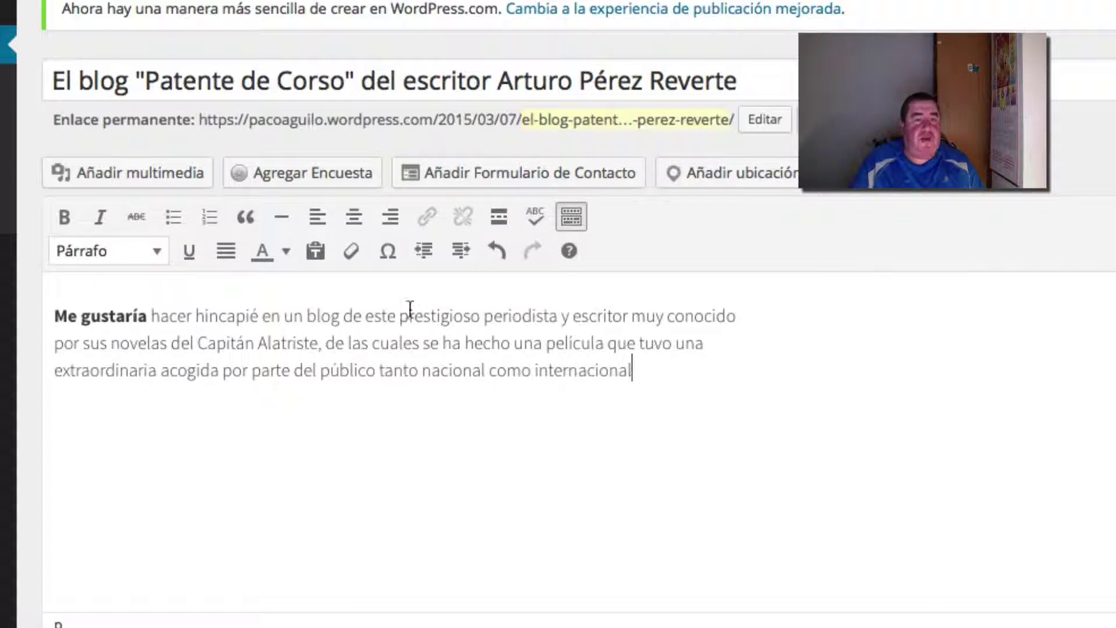
# Step: Italicize the words "prestigioso periodista" in the body paragraph
pyautogui.moveTo(401, 317); pyautogui.dragTo(561, 316)
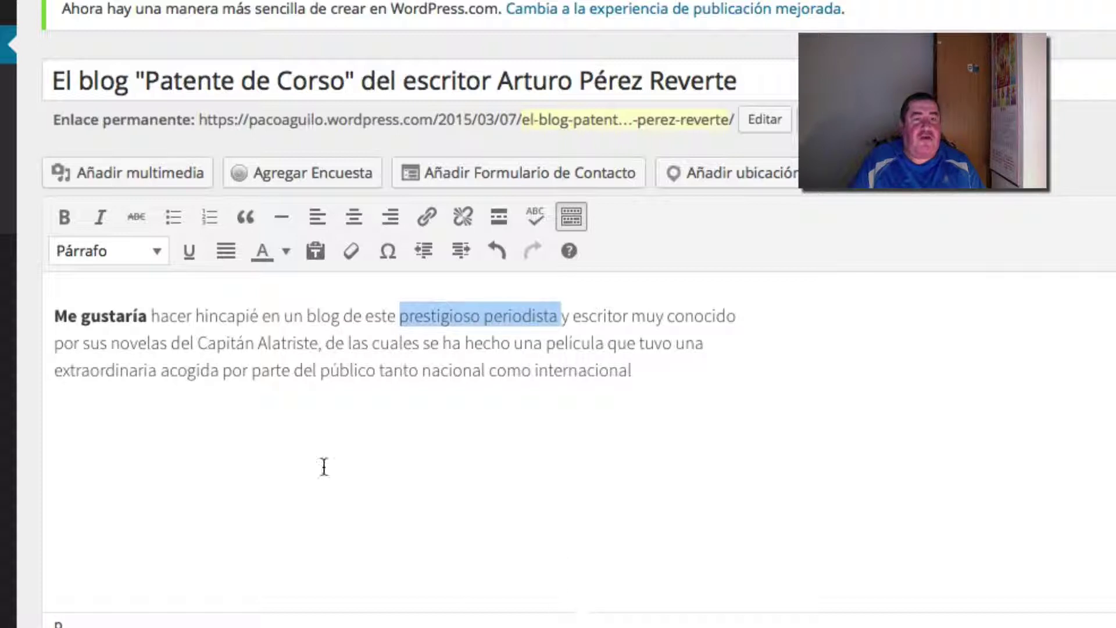
pyautogui.click(99, 219)
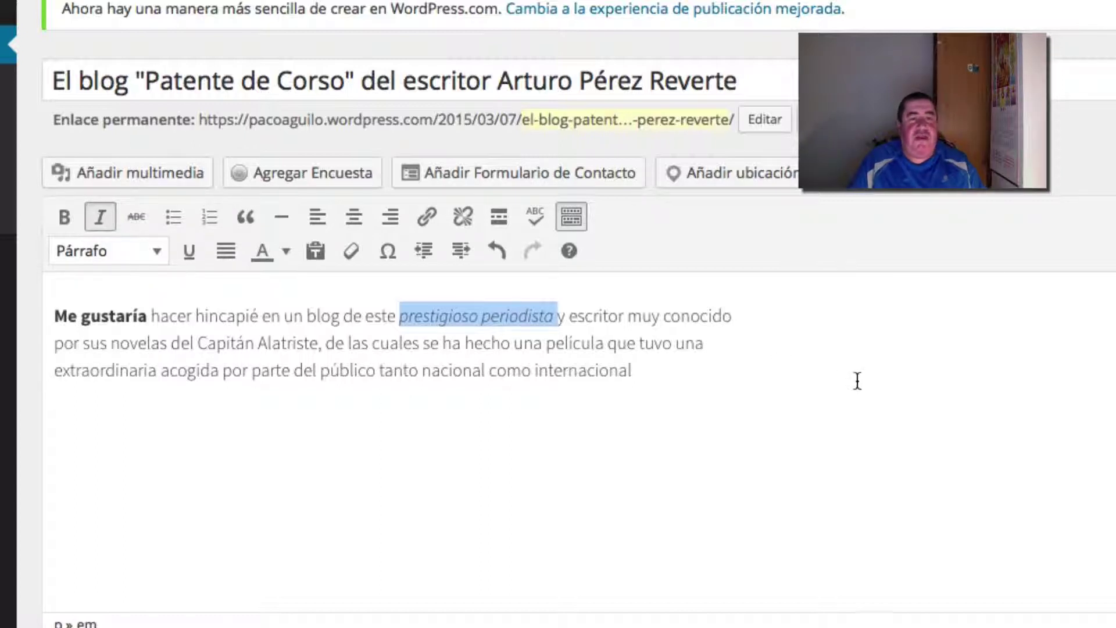
pyautogui.click(822, 361)
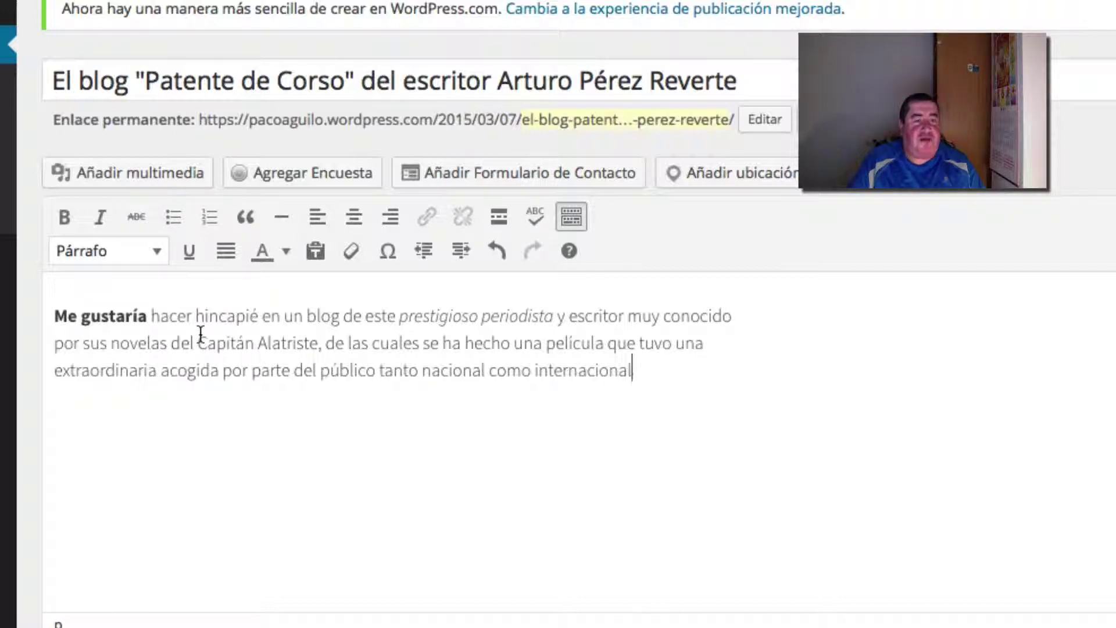
# Step: Strike through the word "conocido" in the body paragraph and undo the strikethrough
pyautogui.moveTo(663, 317); pyautogui.dragTo(735, 317)
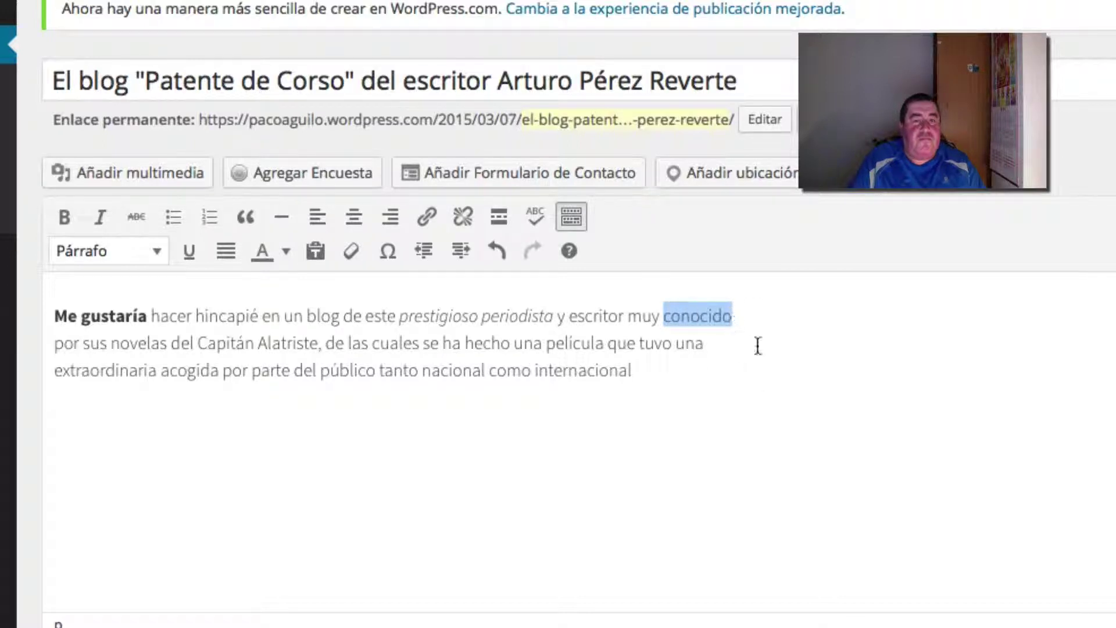
pyautogui.click(138, 218)
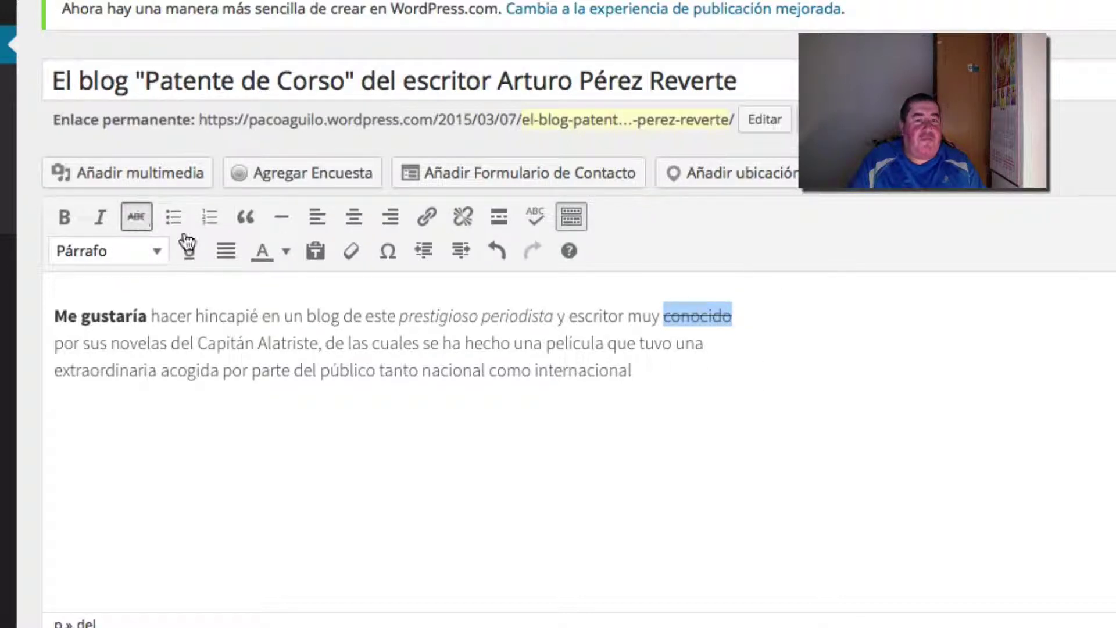
pyautogui.click(879, 494)
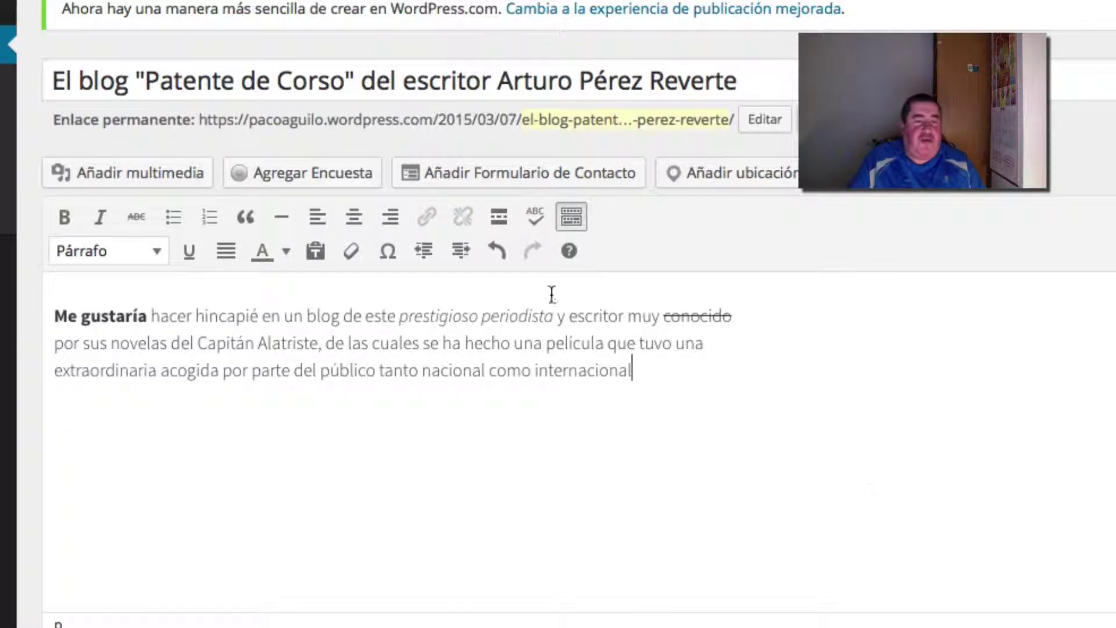
pyautogui.click(497, 251)
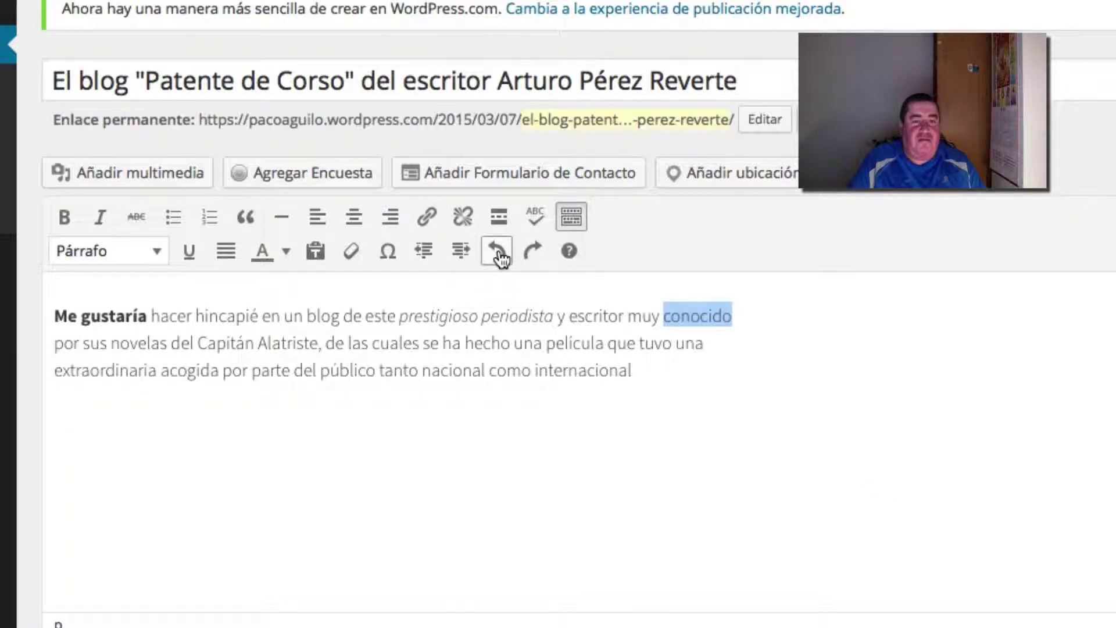
pyautogui.click(822, 435)
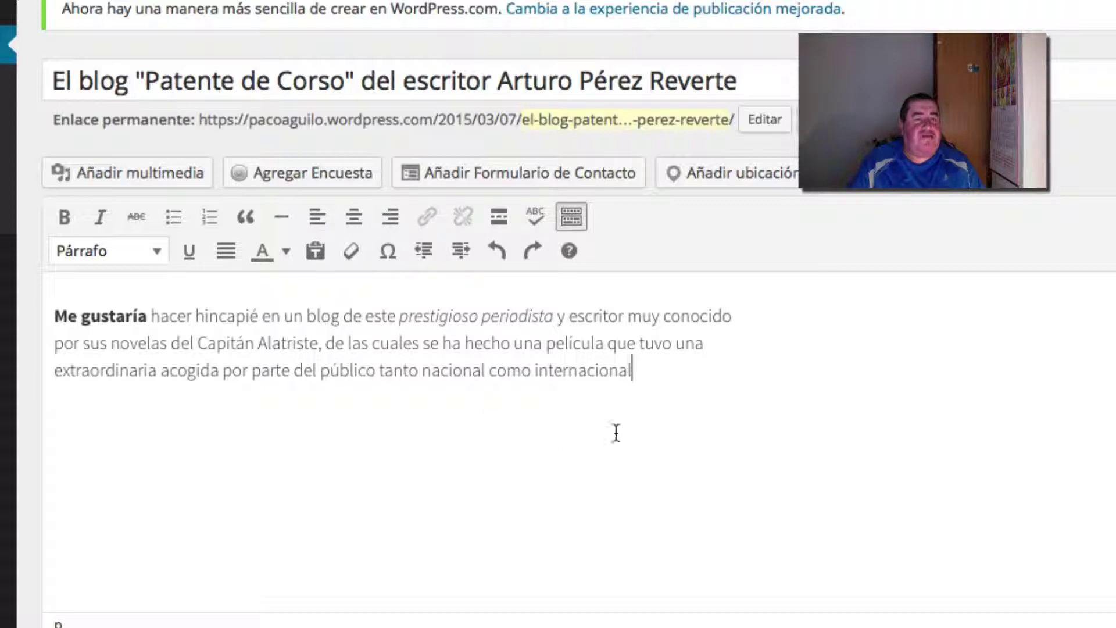
# Step: Justify the entire body paragraph and end it with a period after "internacional"
pyautogui.moveTo(654, 370); pyautogui.dragTo(43, 314)
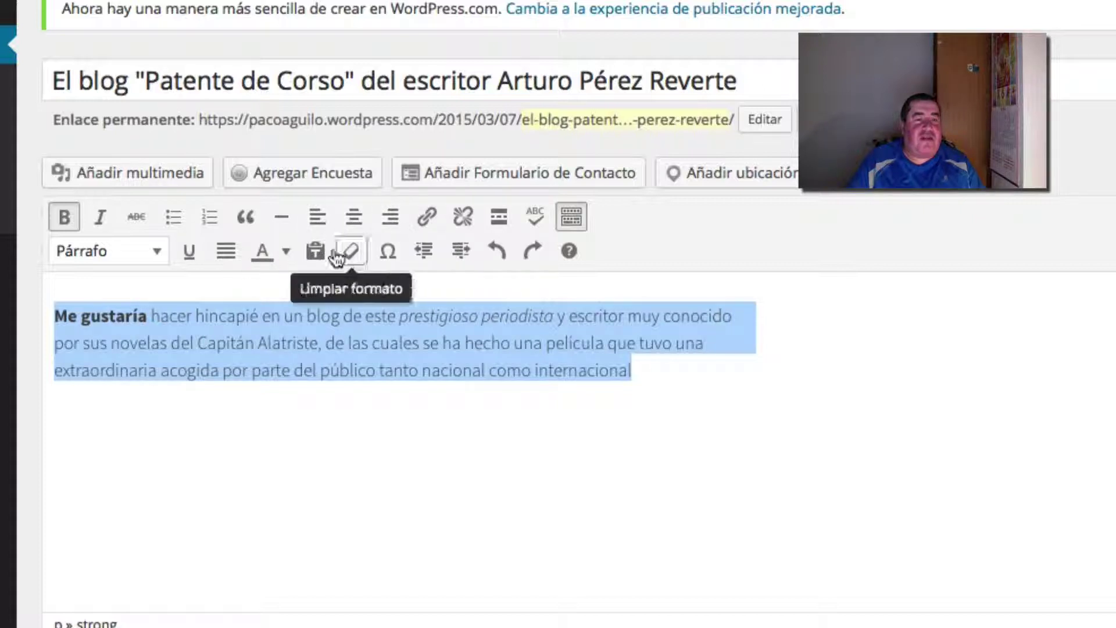
pyautogui.click(226, 256)
pyautogui.click(769, 512)
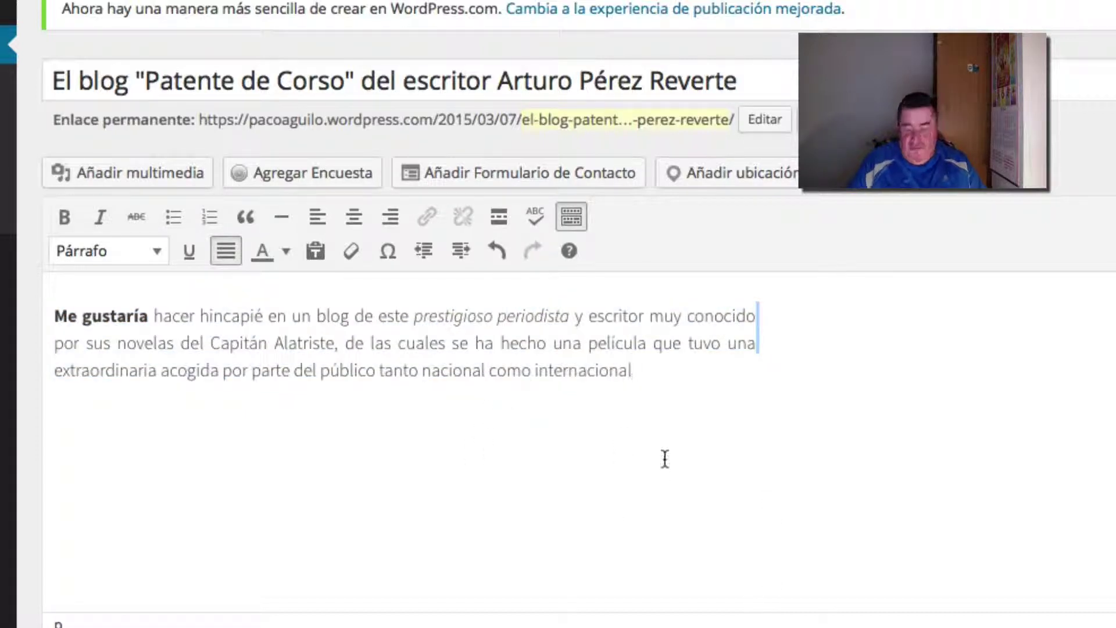
pyautogui.write('.')
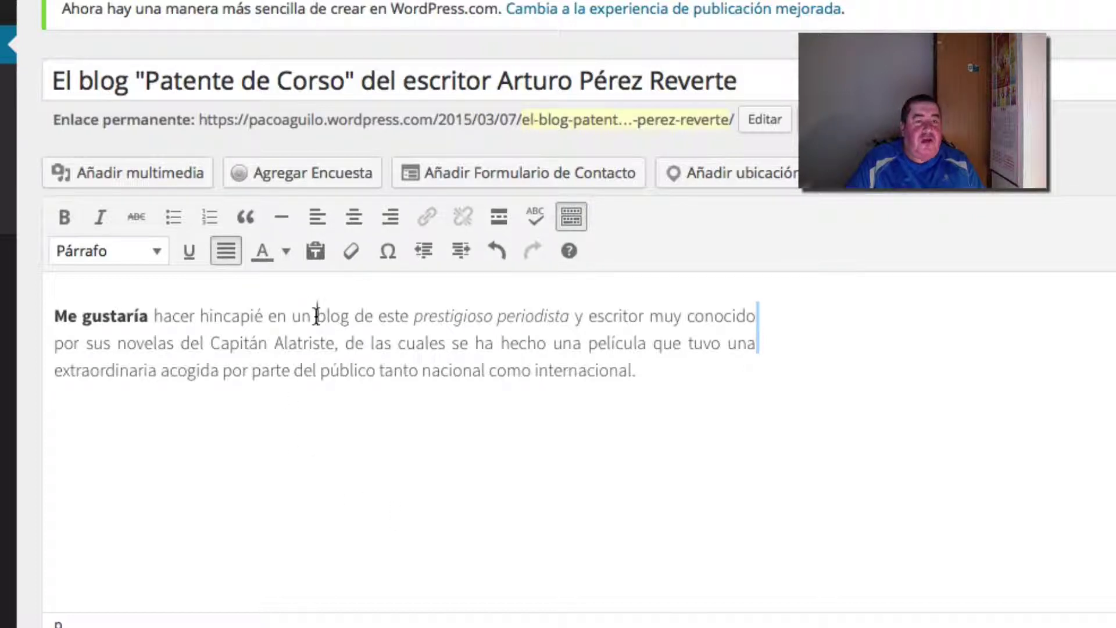
# Step: Start inserting a link on the word "blog" and copy the web address of the open "Patente de corso" page
pyautogui.moveTo(317, 315); pyautogui.dragTo(350, 316)
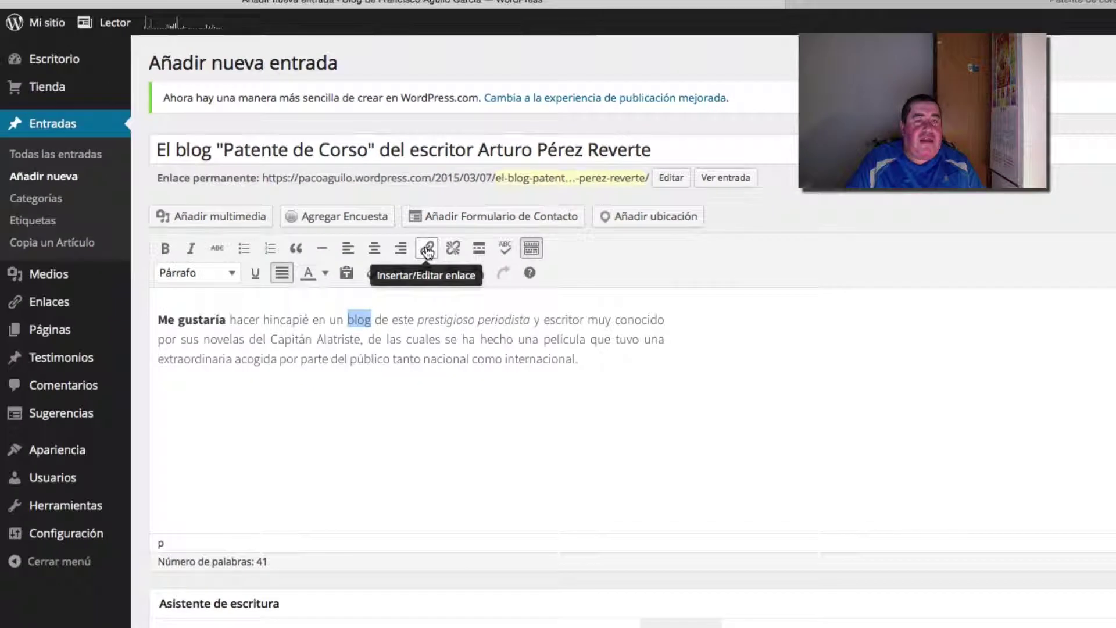
pyautogui.click(428, 250)
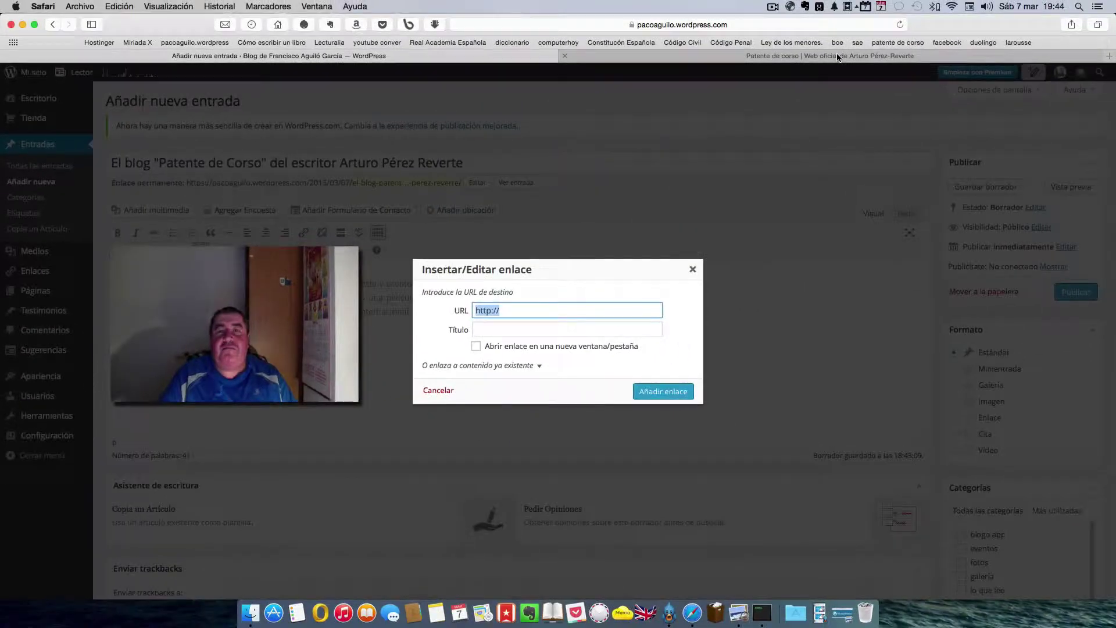
pyautogui.click(785, 55)
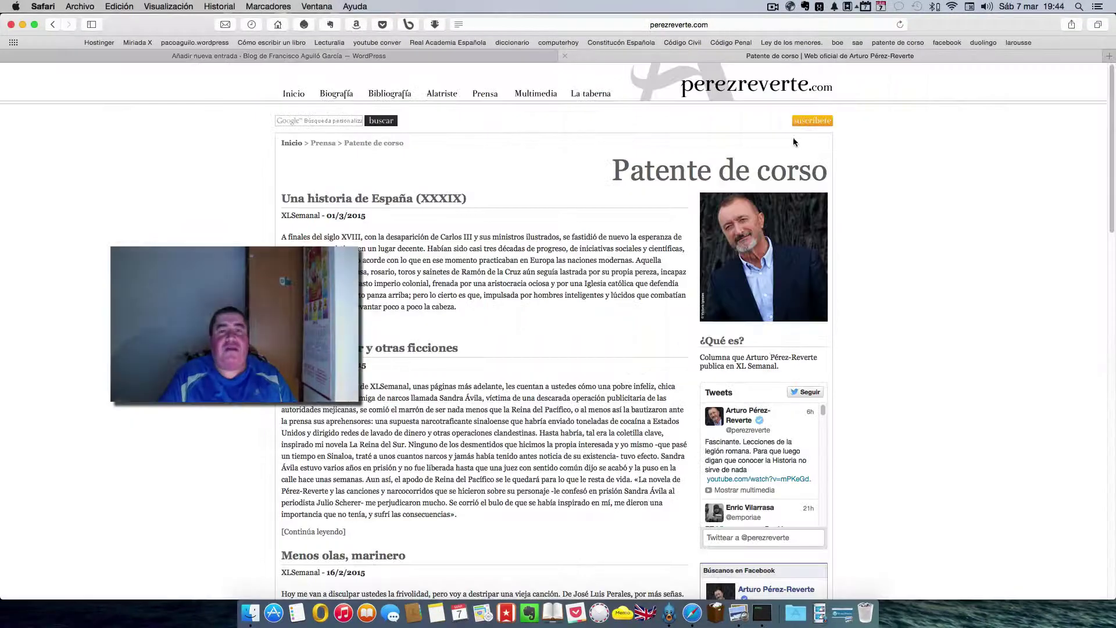
pyautogui.click(691, 24)
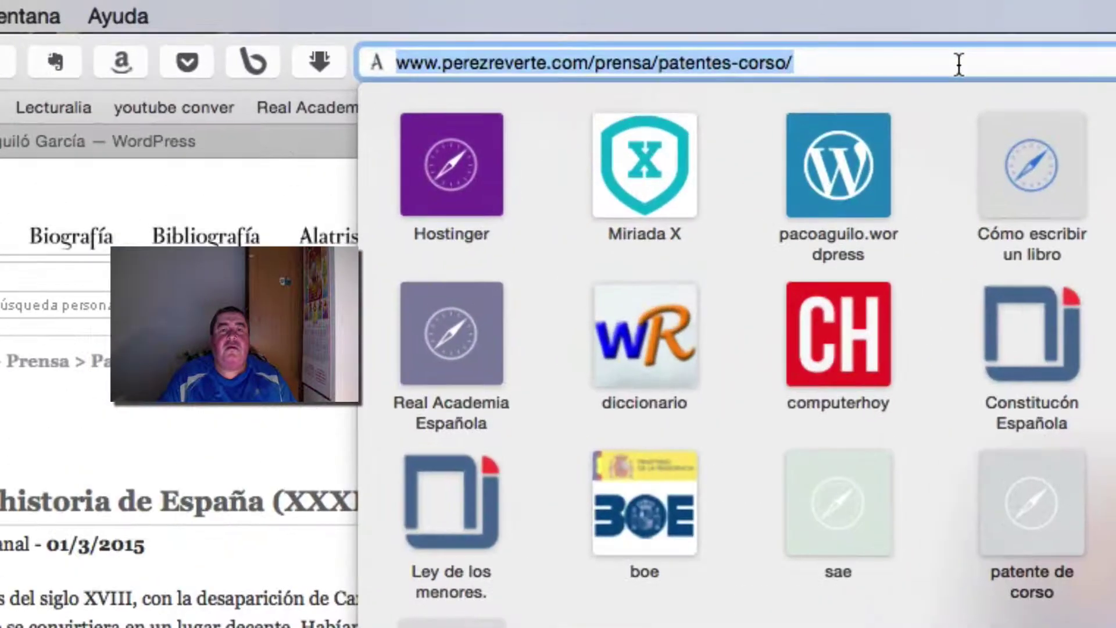
pyautogui.rightClick(605, 61)
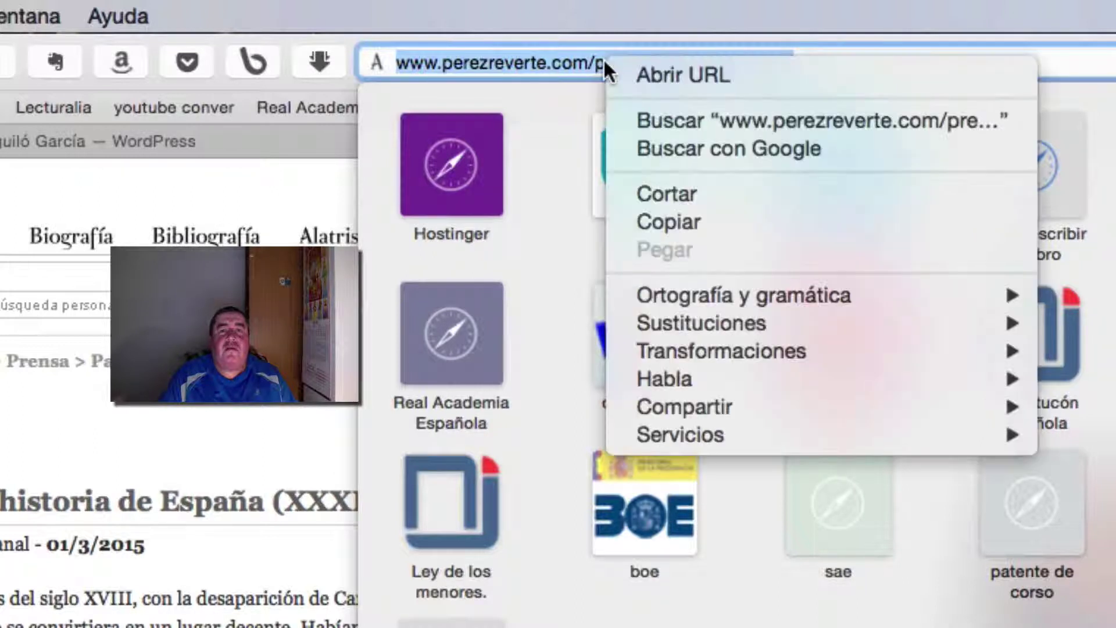
pyautogui.click(690, 221)
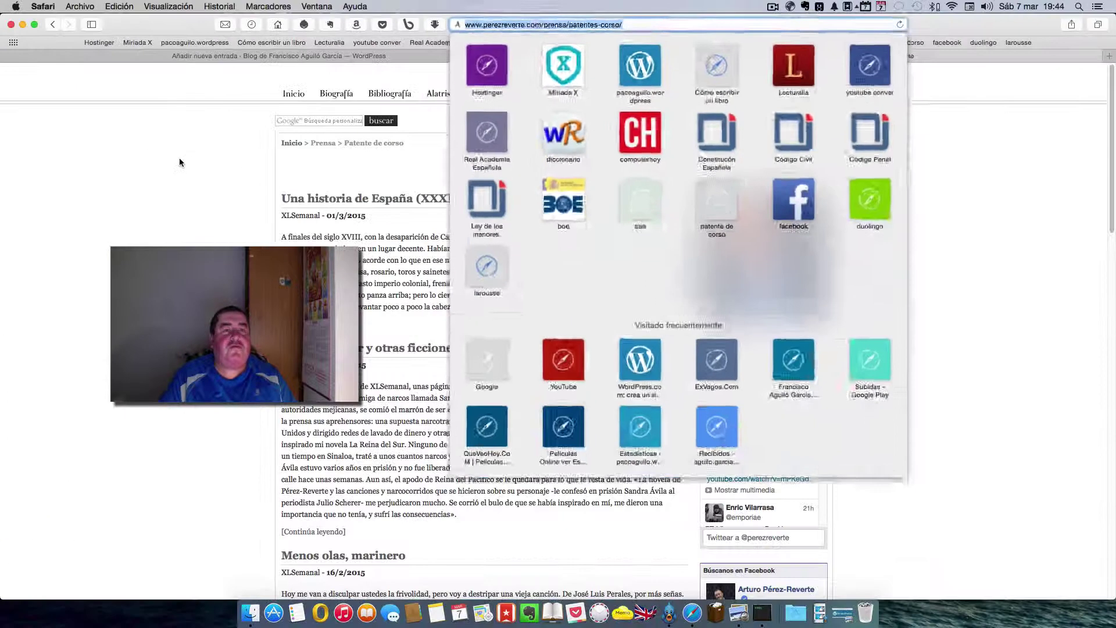
pyautogui.click(179, 162)
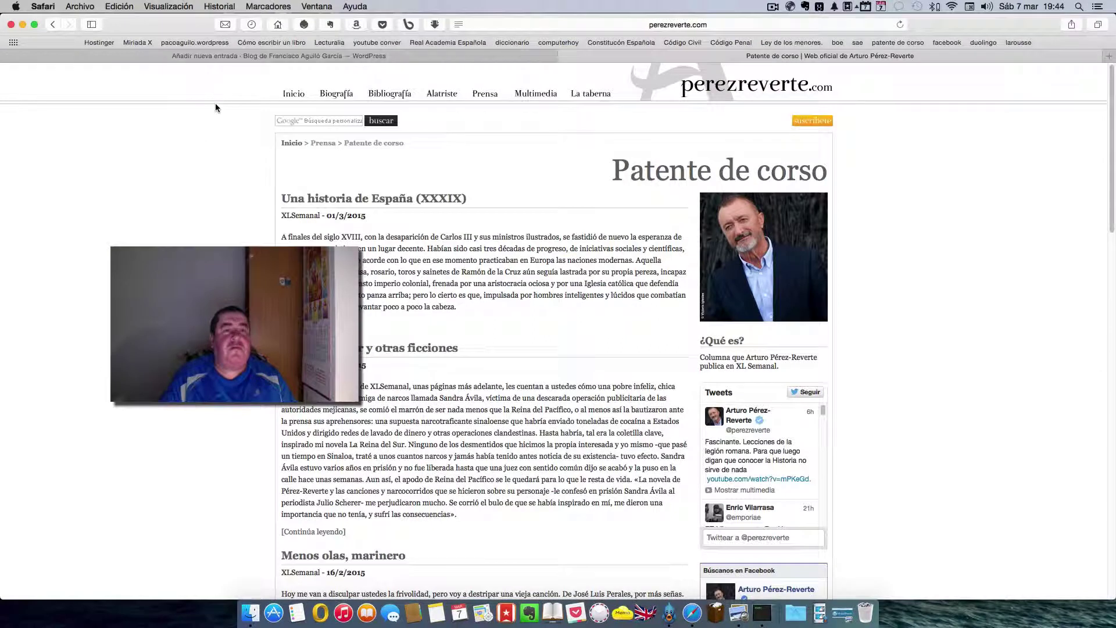
pyautogui.click(223, 58)
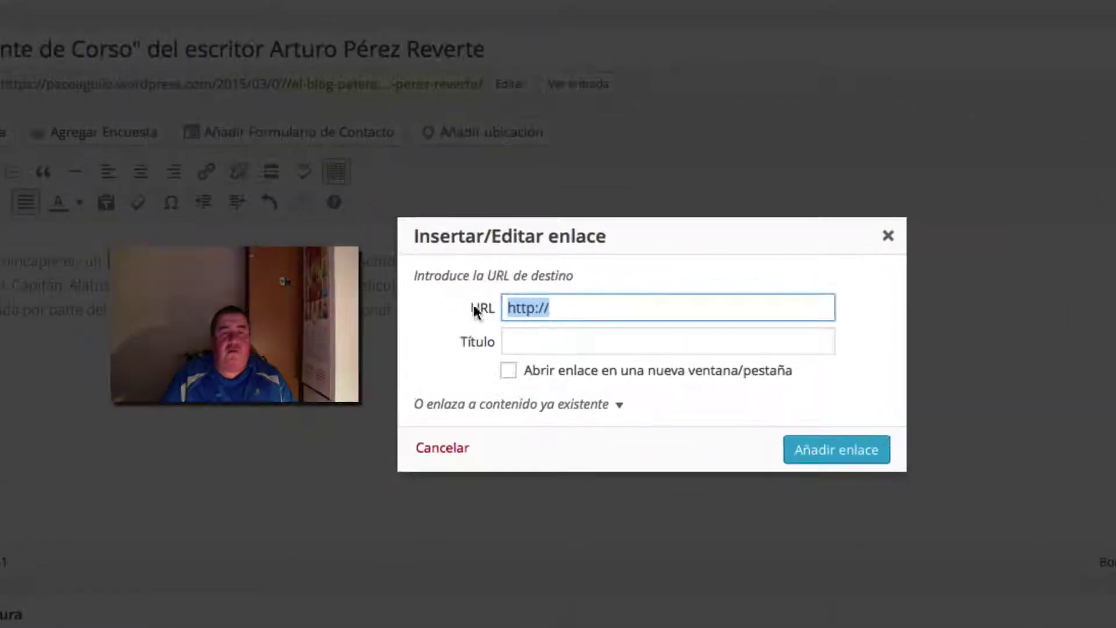
pyautogui.click(557, 310)
pyautogui.rightClick(557, 310)
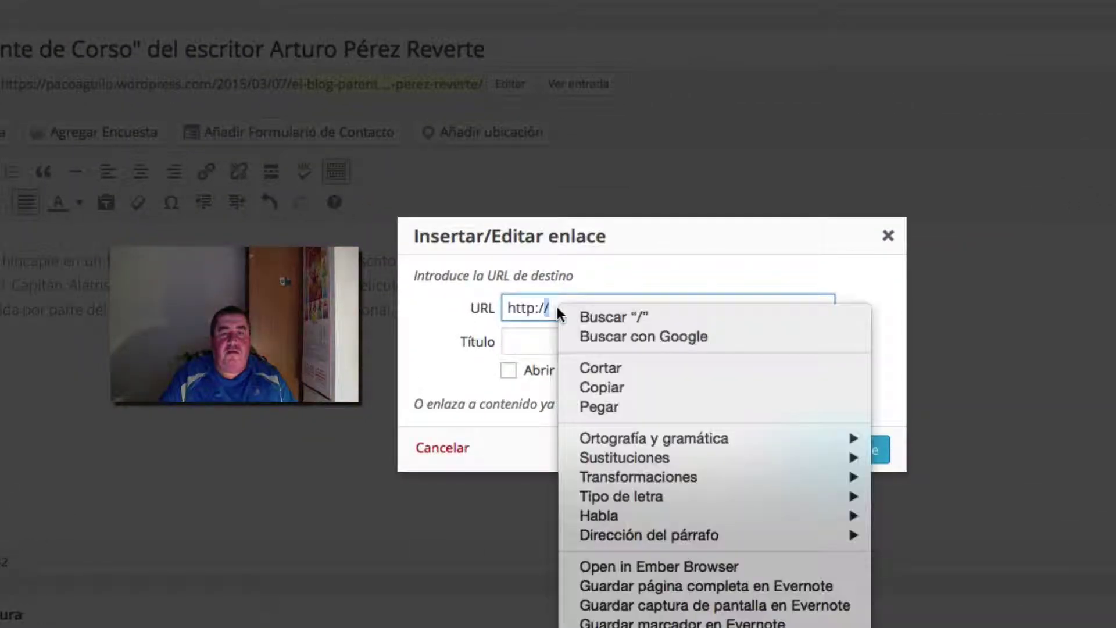
pyautogui.click(613, 407)
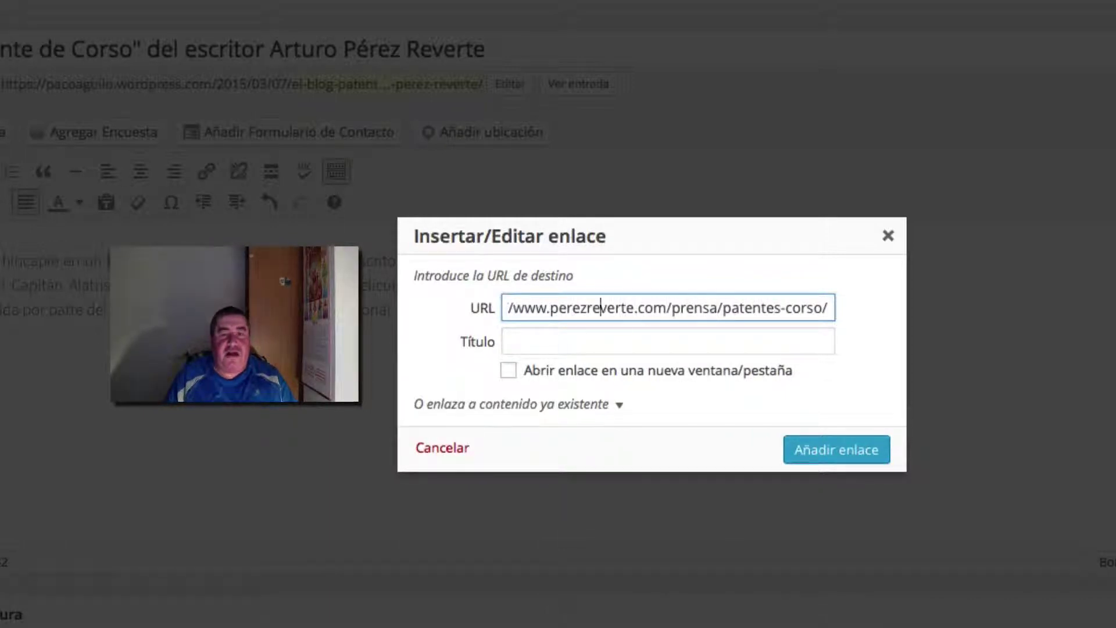
pyautogui.click(510, 307)
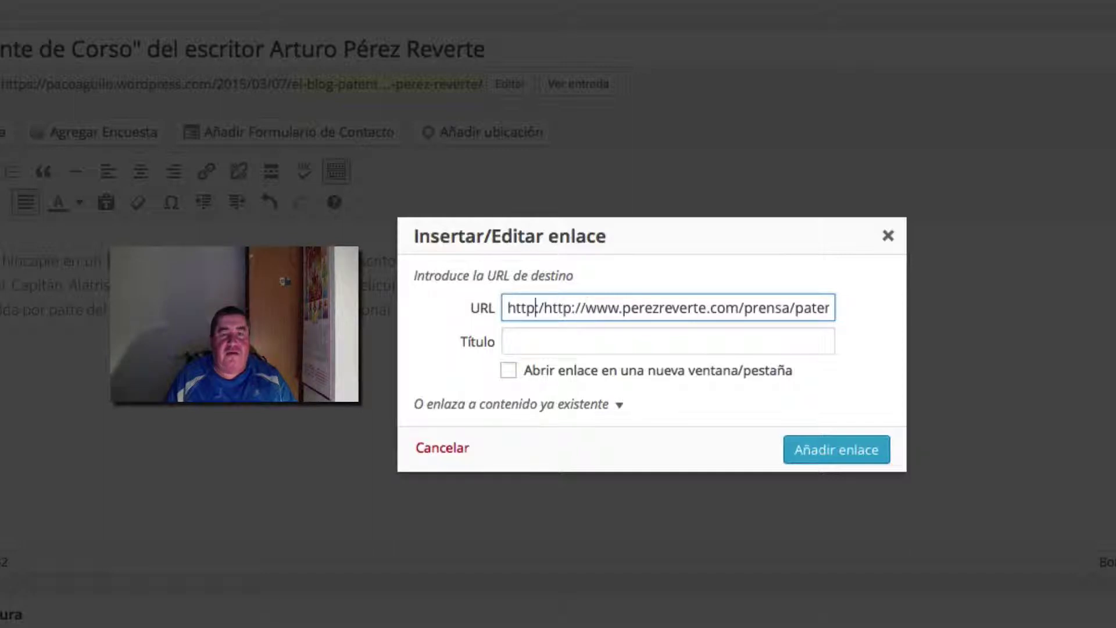
pyautogui.click(545, 307)
pyautogui.press('BackSpace')
pyautogui.press('BackSpace')
pyautogui.press('BackSpace')
pyautogui.press('BackSpace')
pyautogui.press('BackSpace')
pyautogui.press('BackSpace')
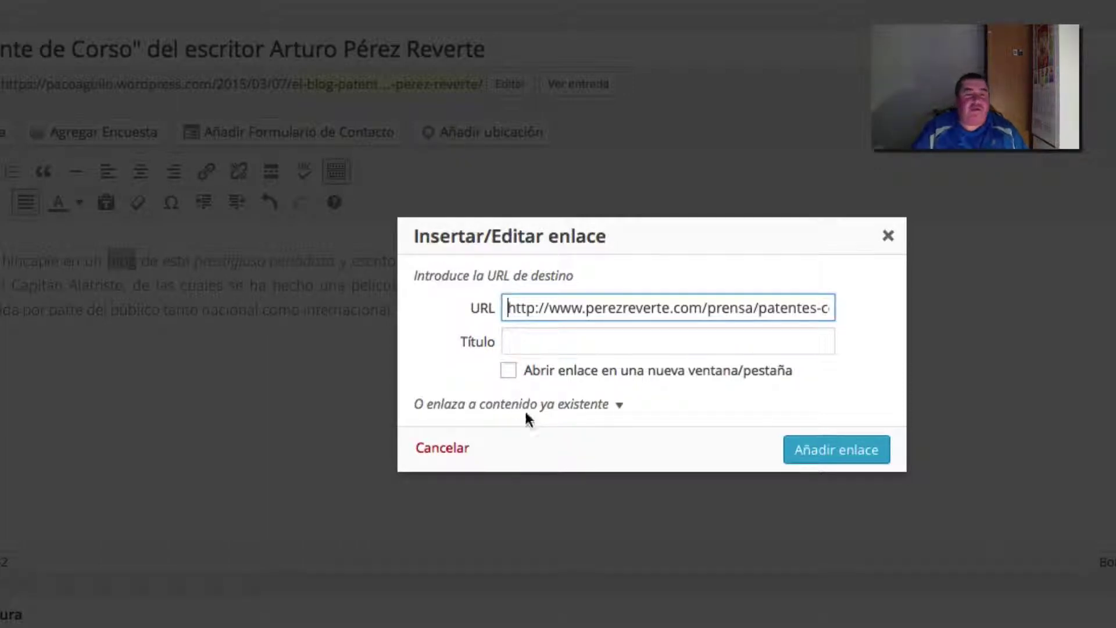
pyautogui.click(510, 373)
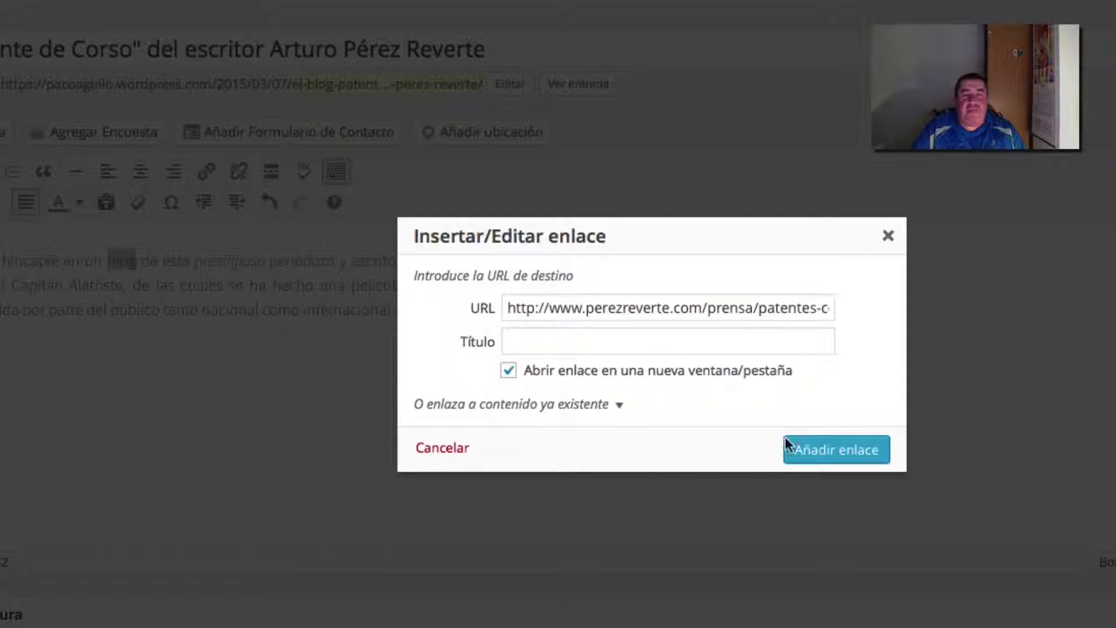
pyautogui.click(826, 452)
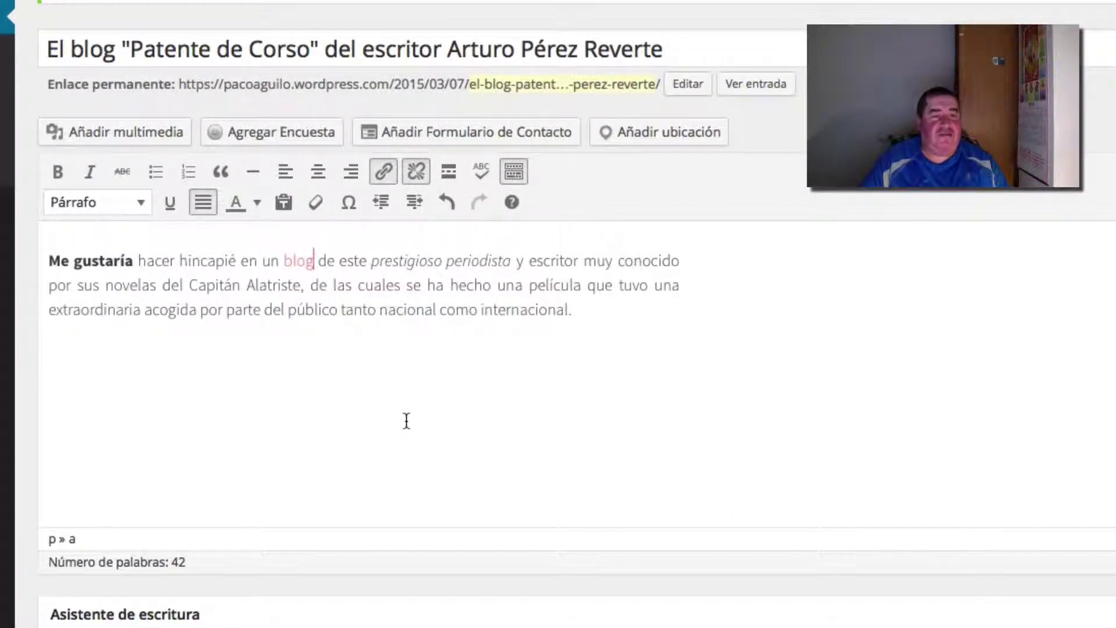
# Step: Insert two Read More tags after the word "blog" and undo both
pyautogui.click(448, 174)
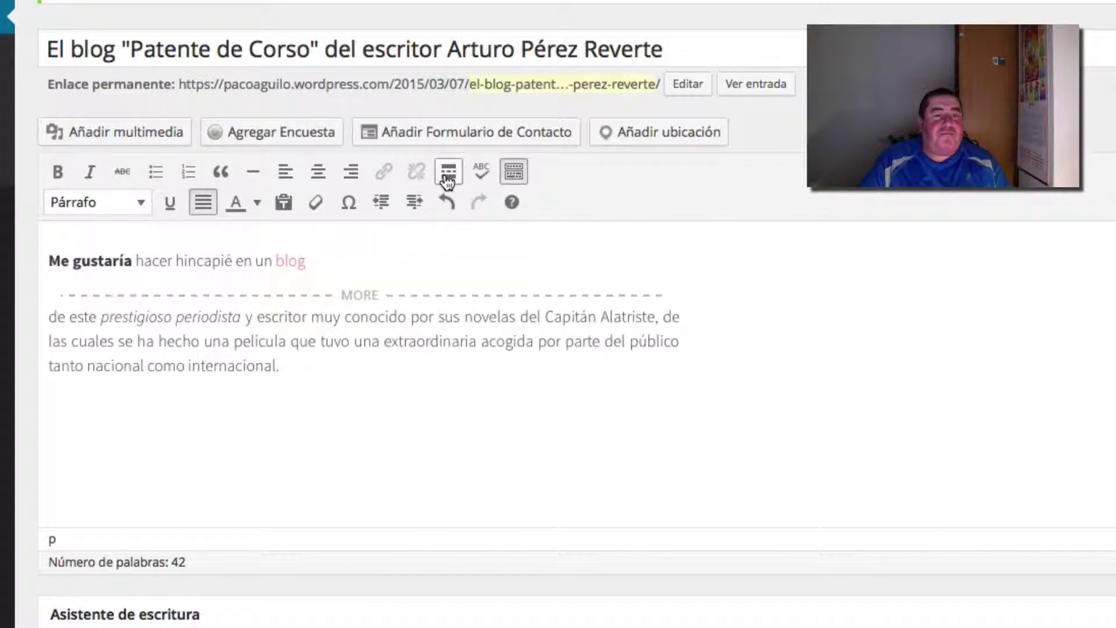
pyautogui.click(448, 174)
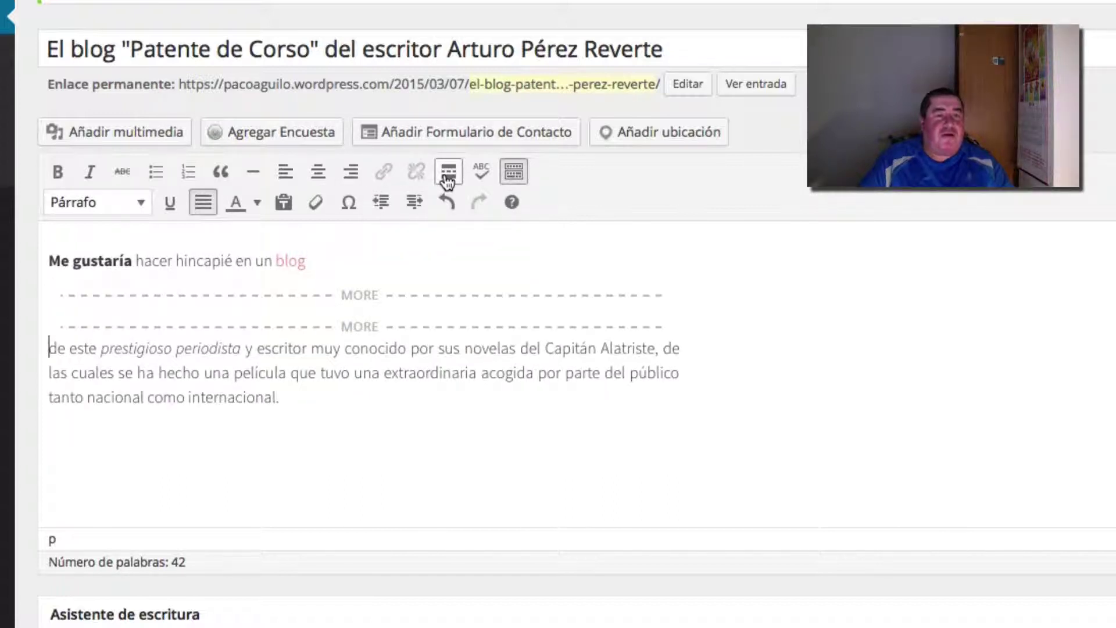
pyautogui.click(447, 203)
pyautogui.click(449, 207)
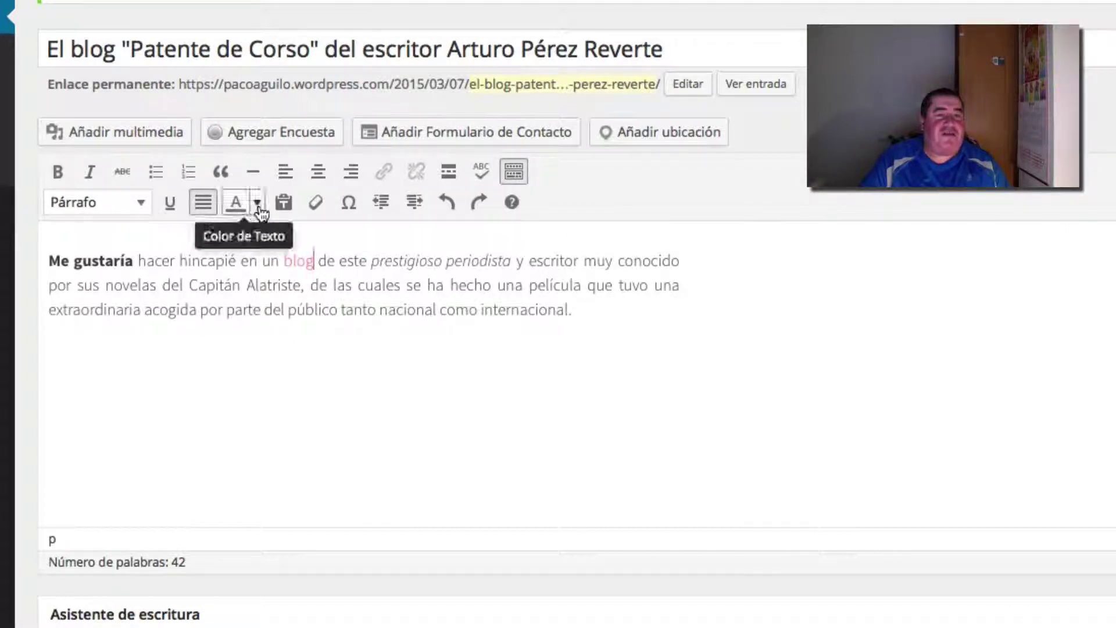
# Step: Hide the second row of editor formatting tools and show it again
pyautogui.click(516, 173)
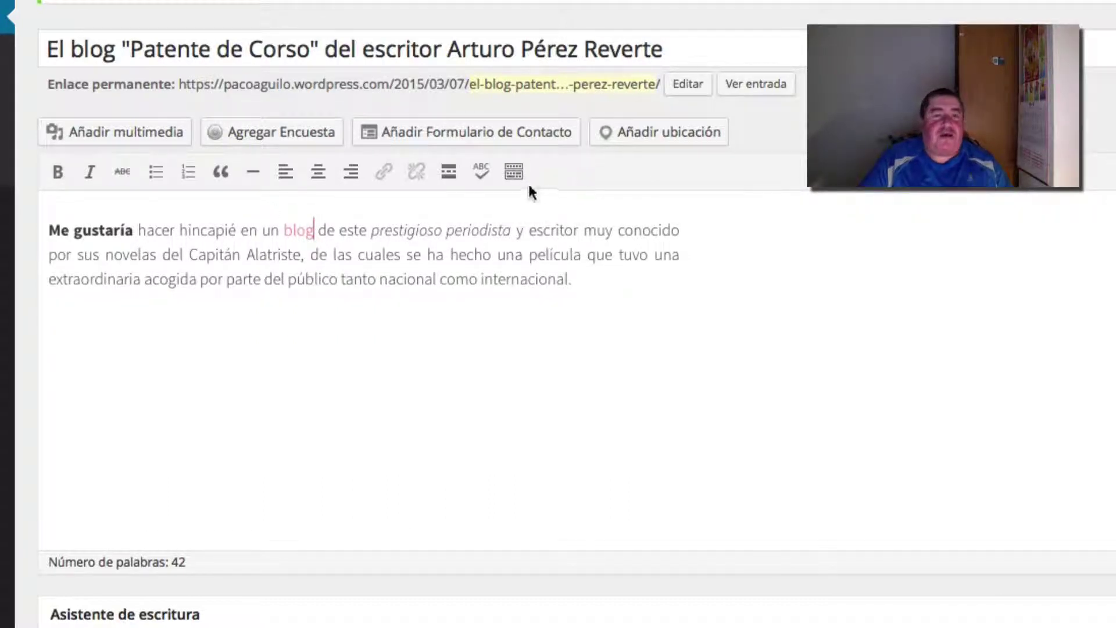
pyautogui.click(515, 172)
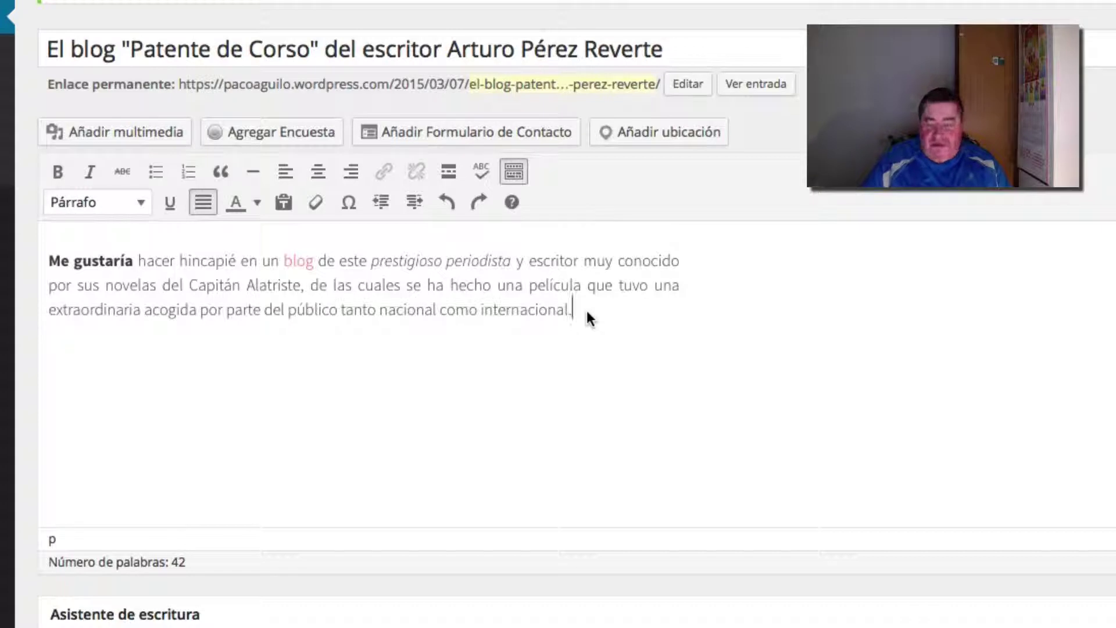
# Step: Insert a Read More tag on a new line below the body paragraph
pyautogui.press('Return')
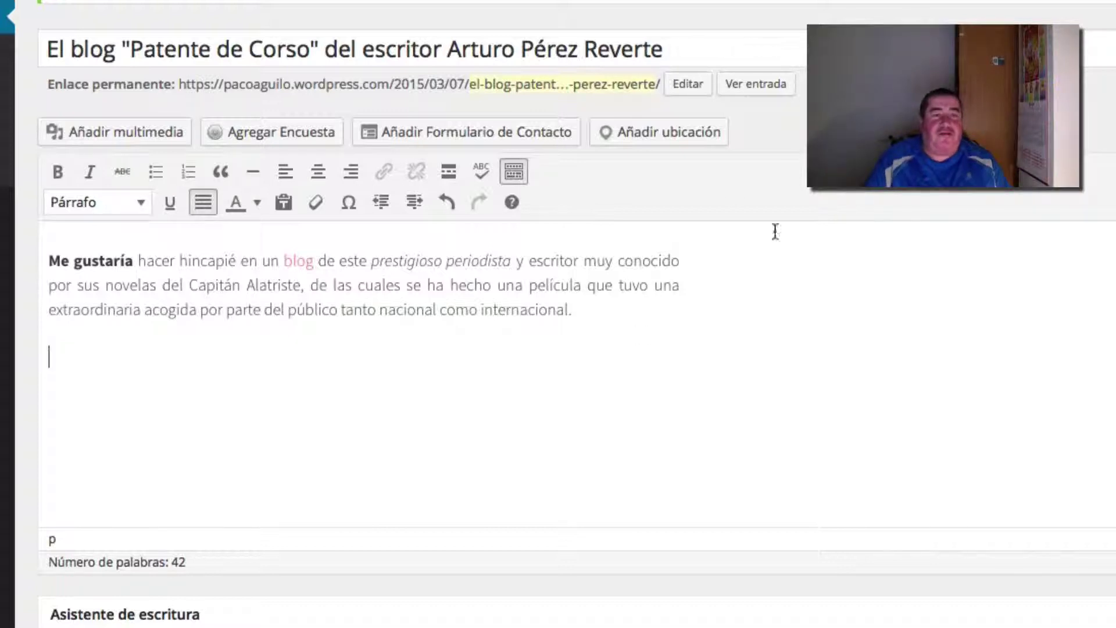
pyautogui.click(454, 180)
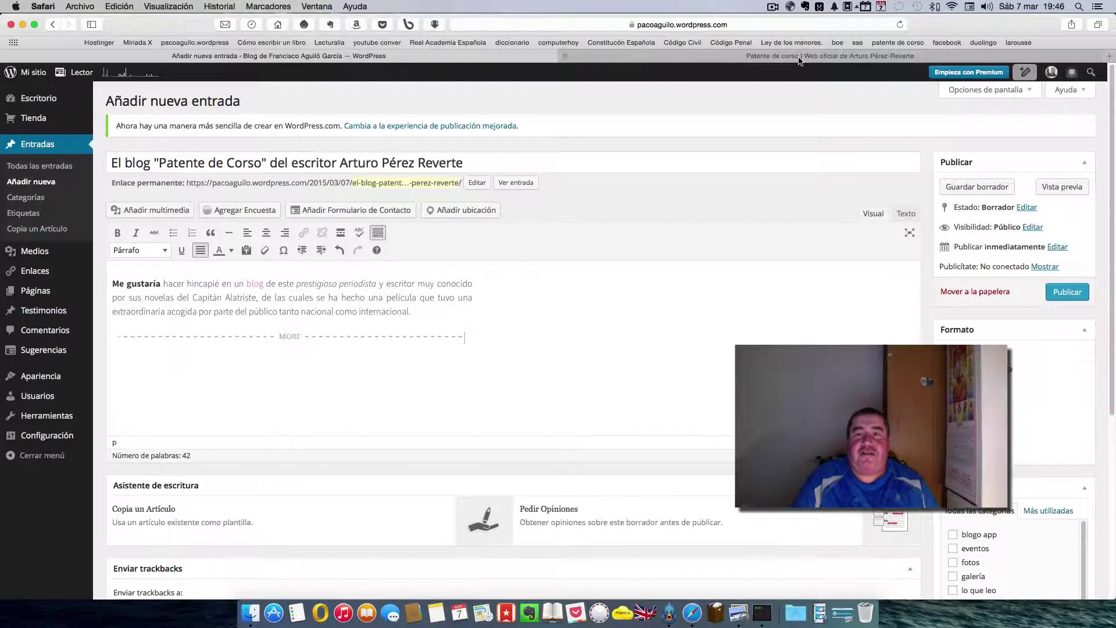
pyautogui.click(799, 58)
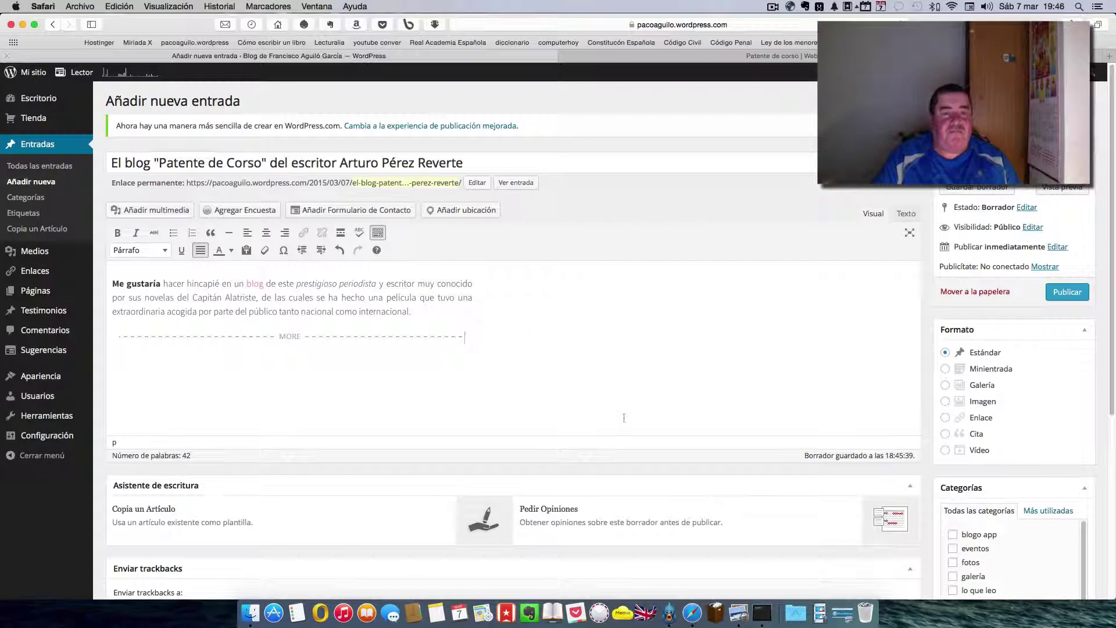
# Step: Write "Algunas de las obras del Sr Pérez Reverte" on a new line below the Read More tag
pyautogui.press('Return')
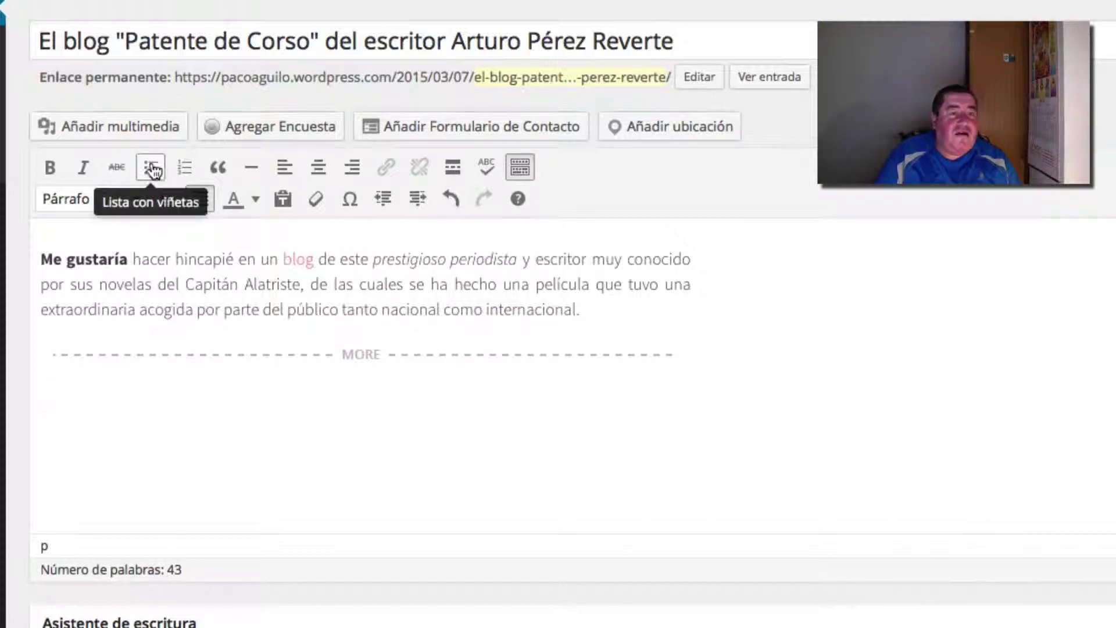
pyautogui.write('Algu')
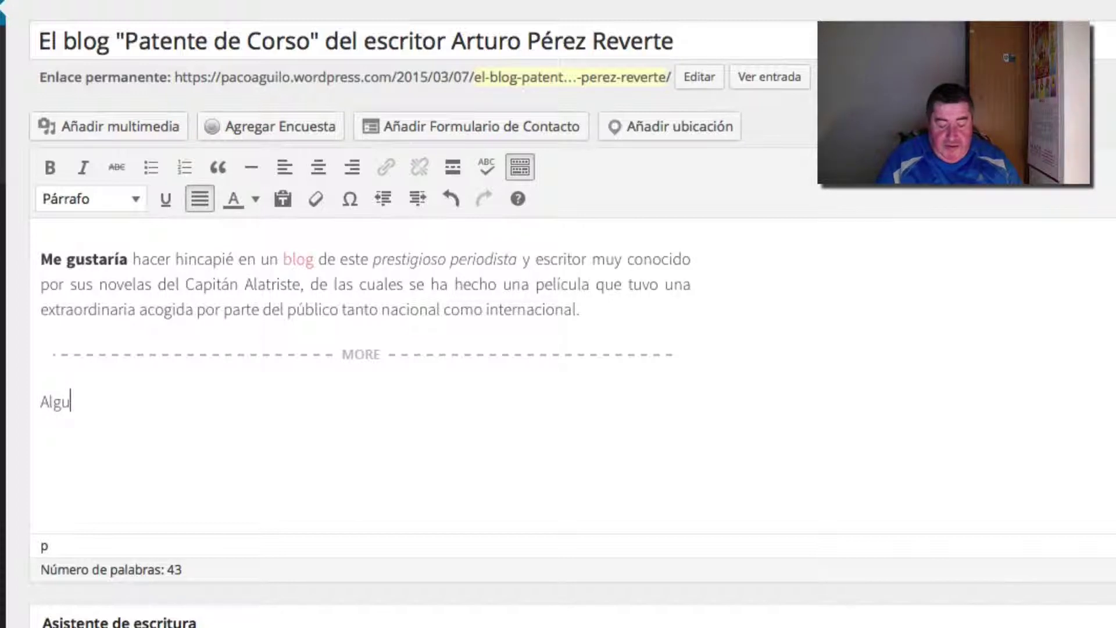
pyautogui.write('nas de las o')
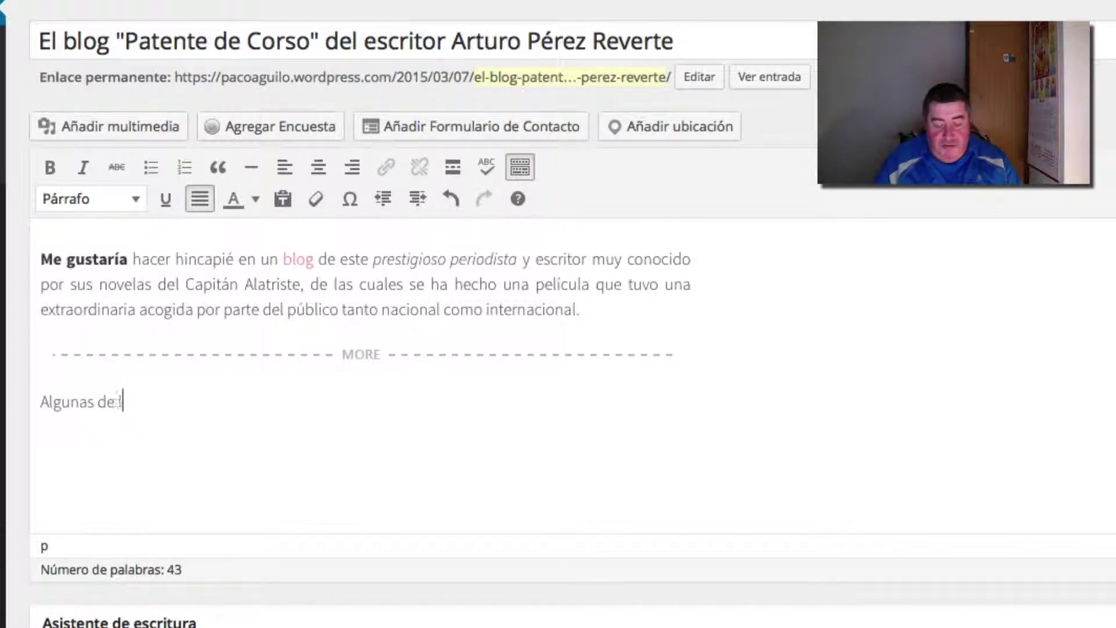
pyautogui.write('bras ')
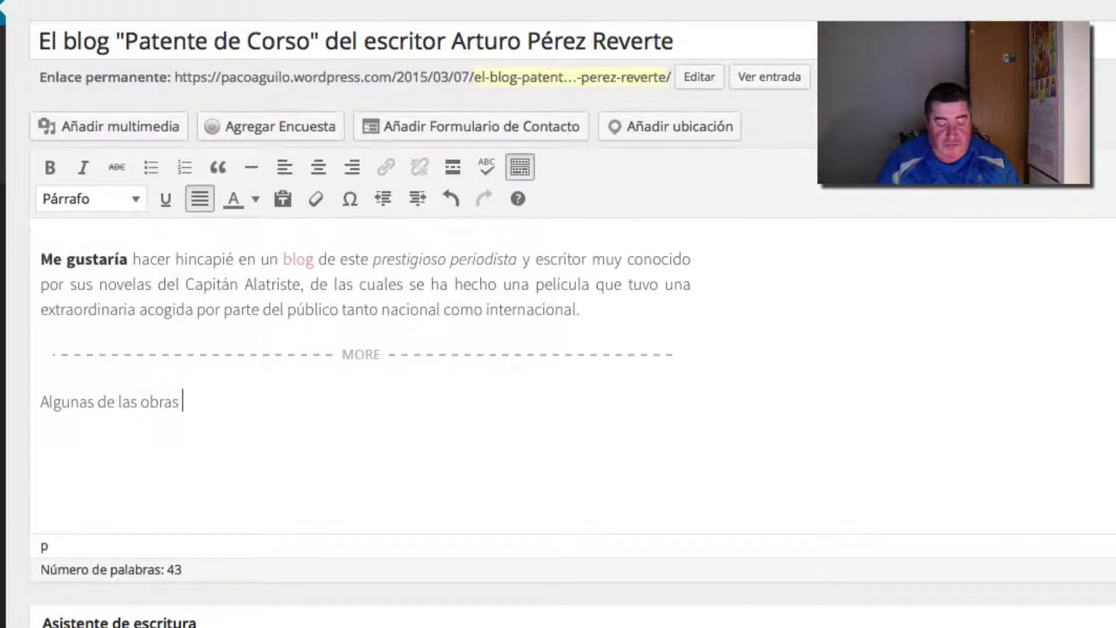
pyautogui.write('de este ')
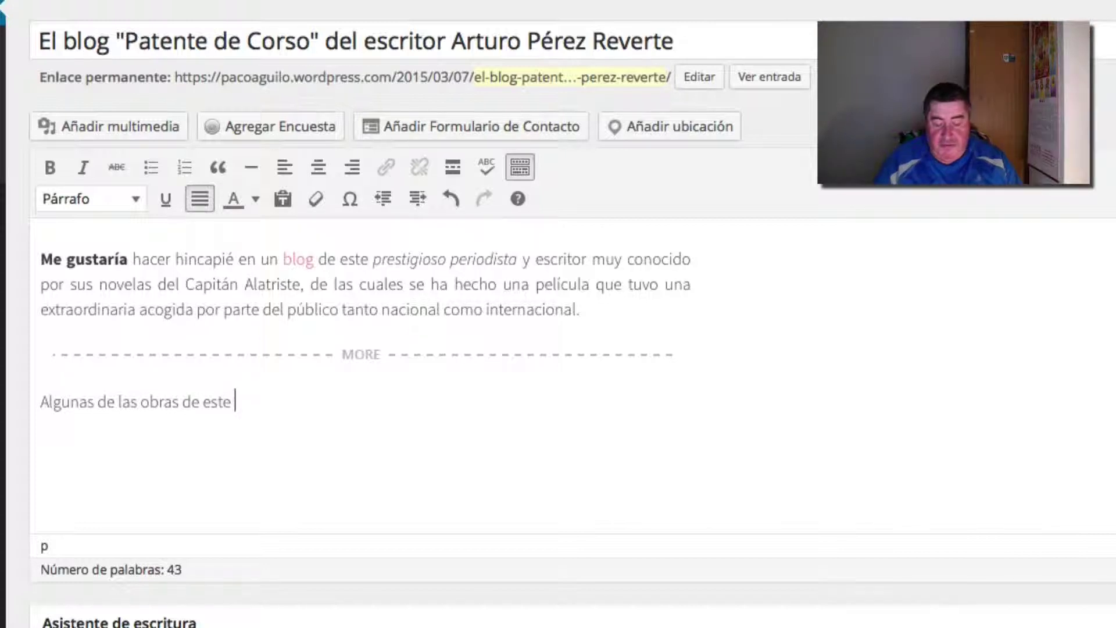
pyautogui.write('pres')
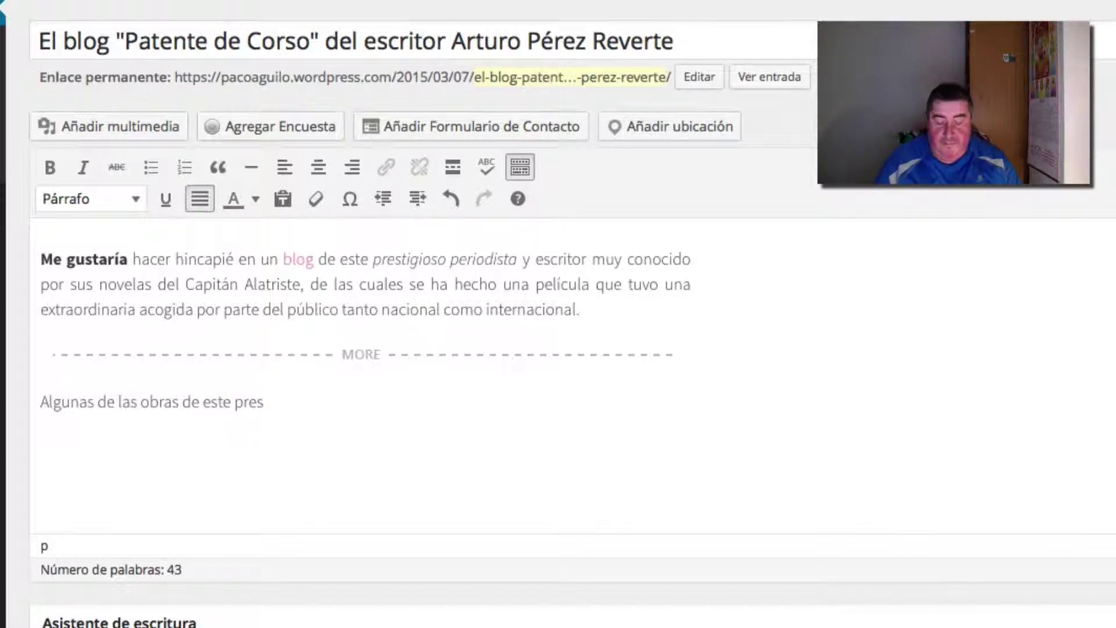
pyautogui.press('BackSpace')
pyautogui.press('BackSpace')
pyautogui.press('BackSpace')
pyautogui.press('BackSpace')
pyautogui.press('BackSpace')
pyautogui.press('BackSpace')
pyautogui.press('BackSpace')
pyautogui.press('BackSpace')
pyautogui.press('BackSpace')
pyautogui.press('BackSpace')
pyautogui.write('l')
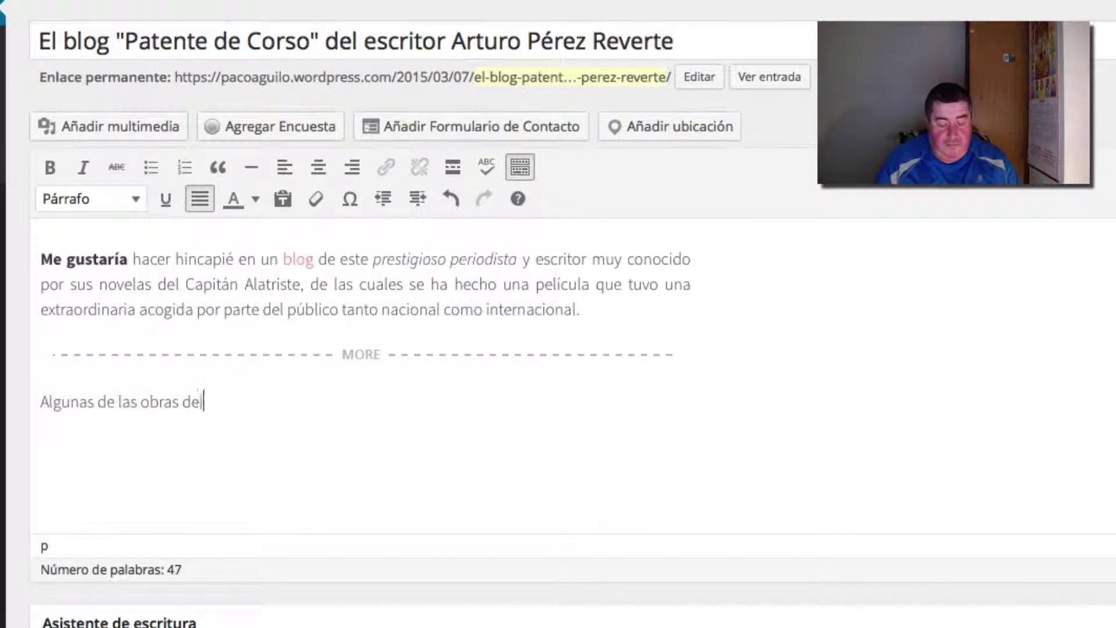
pyautogui.write(' Sr ')
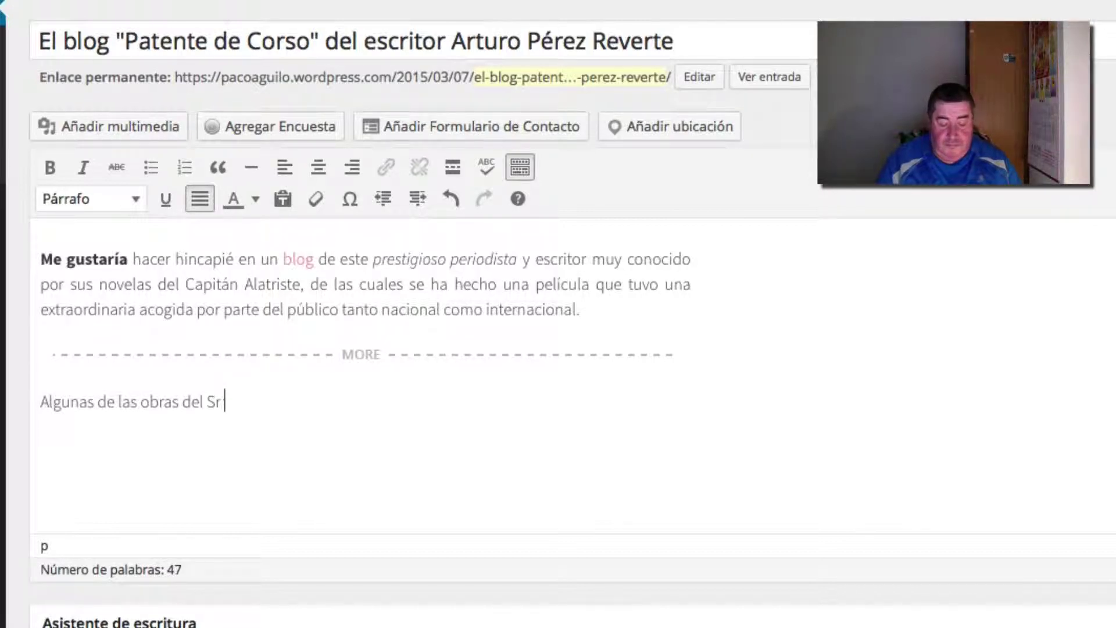
pyautogui.write('Pérez')
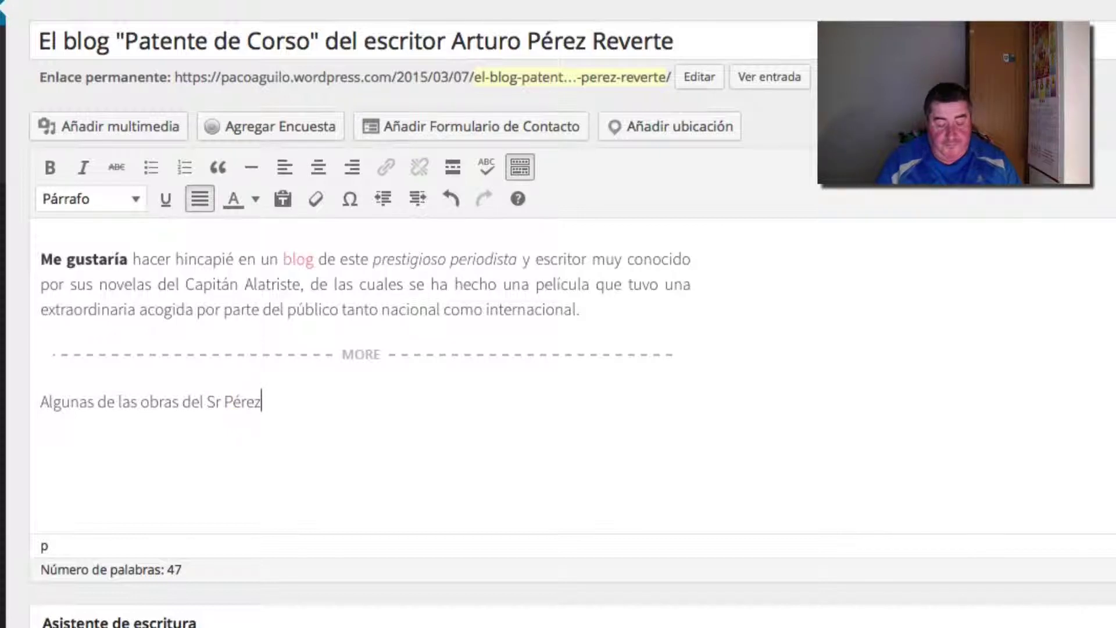
pyautogui.write(' Reverte')
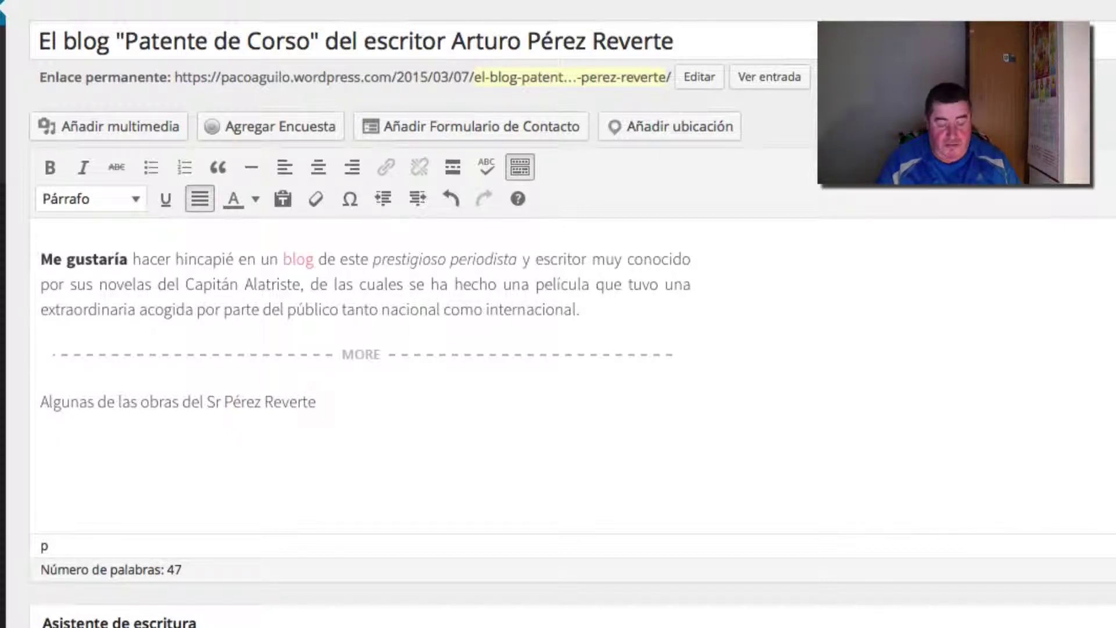
# Step: Complete the introductory line with "son" and start a bulleted list below it with "Las aventuras del Capitán Alatriste"
pyautogui.write('son')
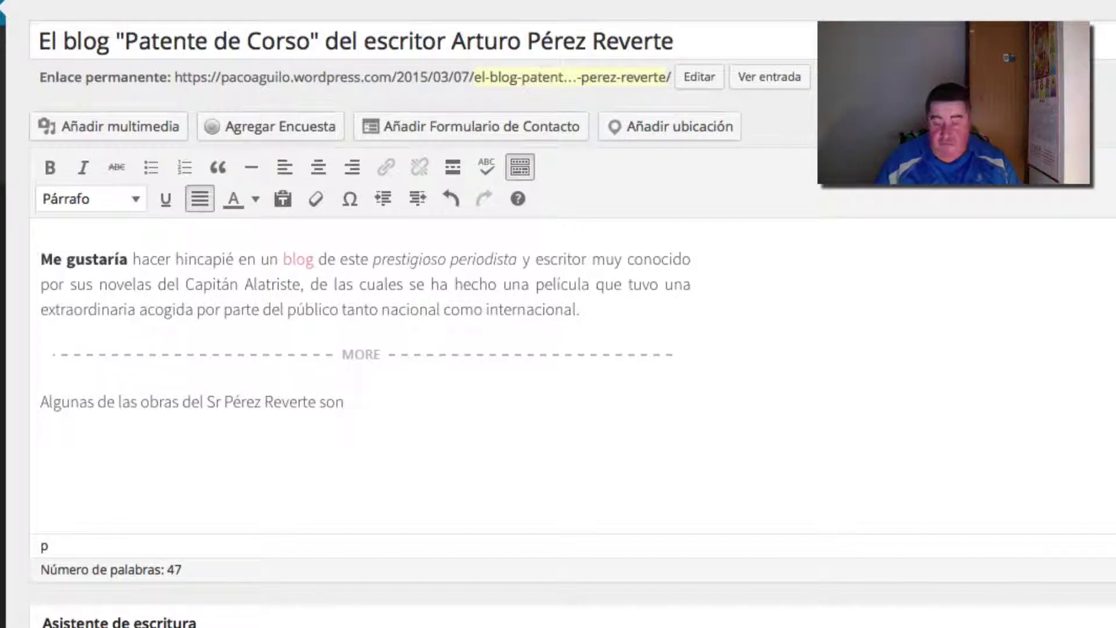
pyautogui.press('Return')
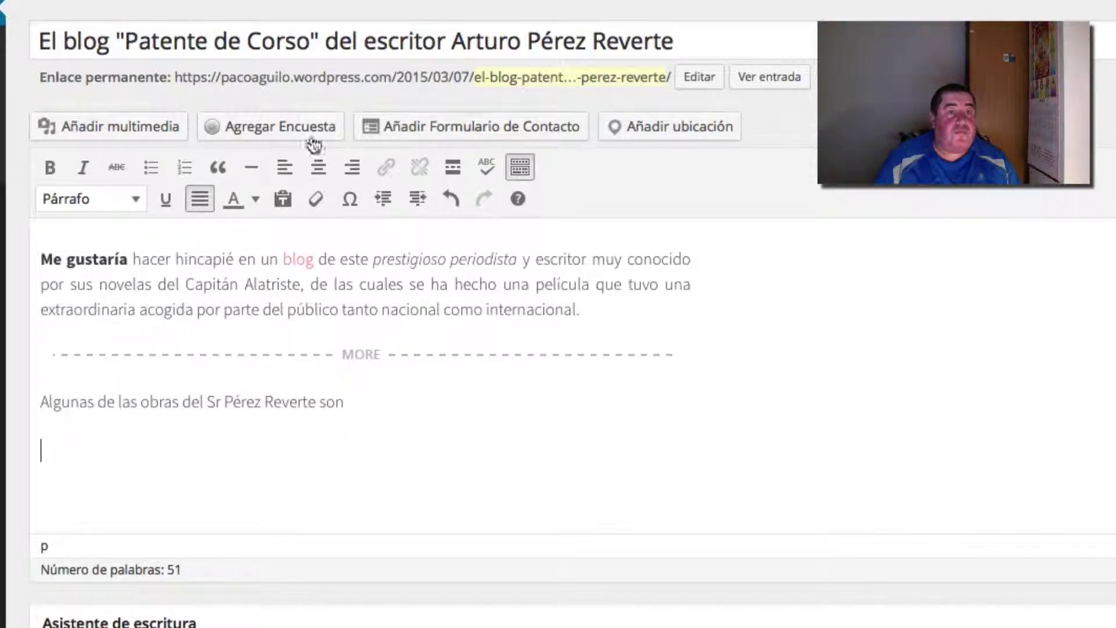
pyautogui.click(151, 168)
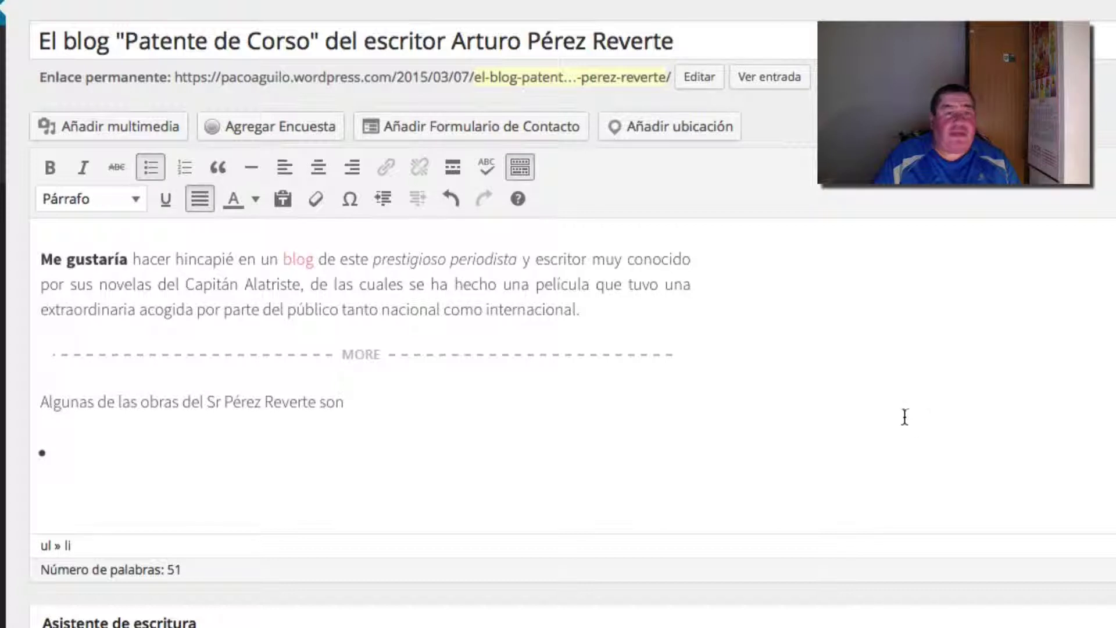
pyautogui.write('L')
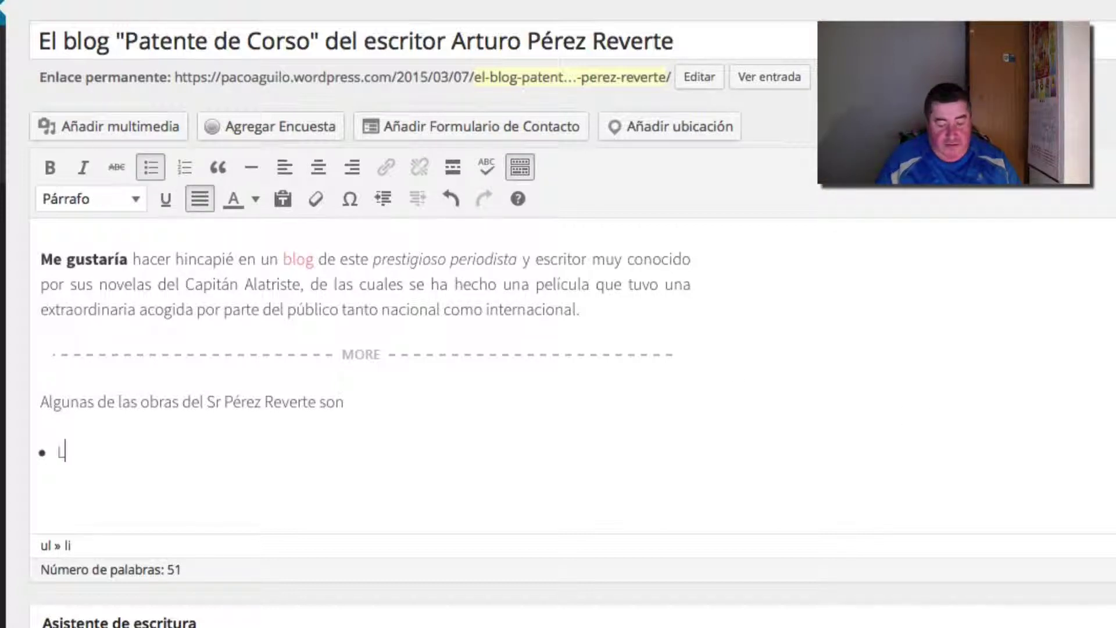
pyautogui.write('as ave')
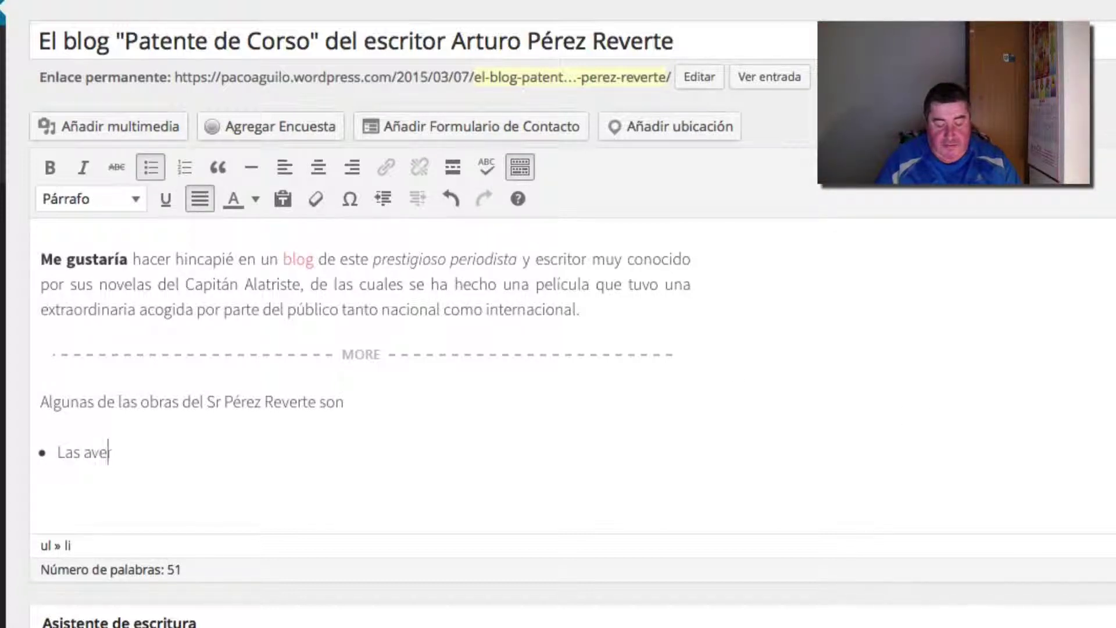
pyautogui.write('nturas de')
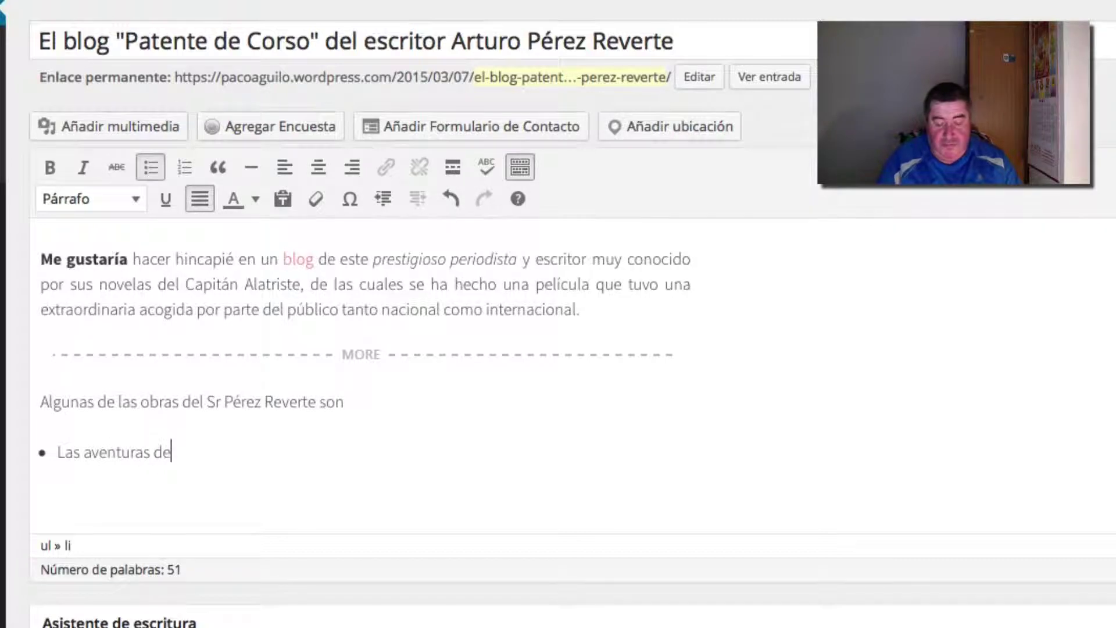
pyautogui.write('l Ca del Cap')
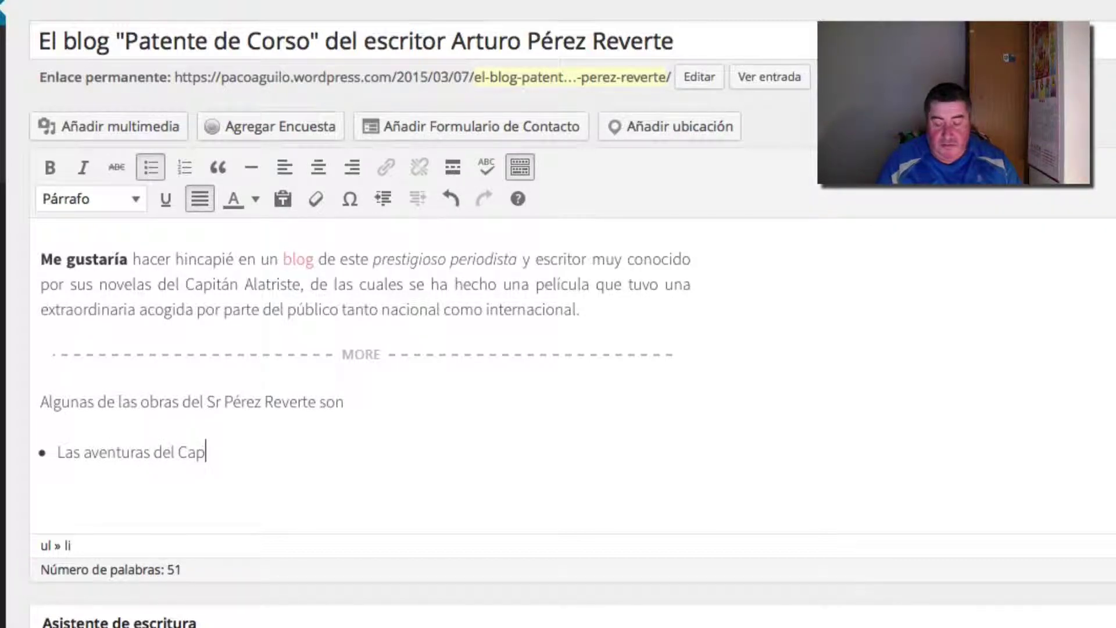
pyautogui.write('itán ')
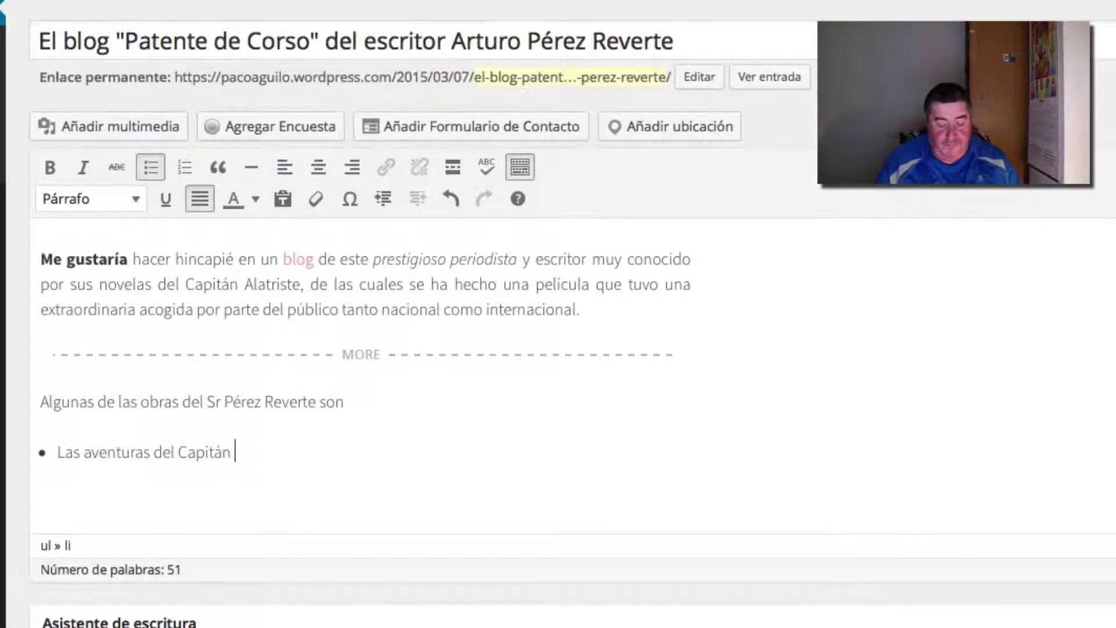
pyautogui.write('Alatr')
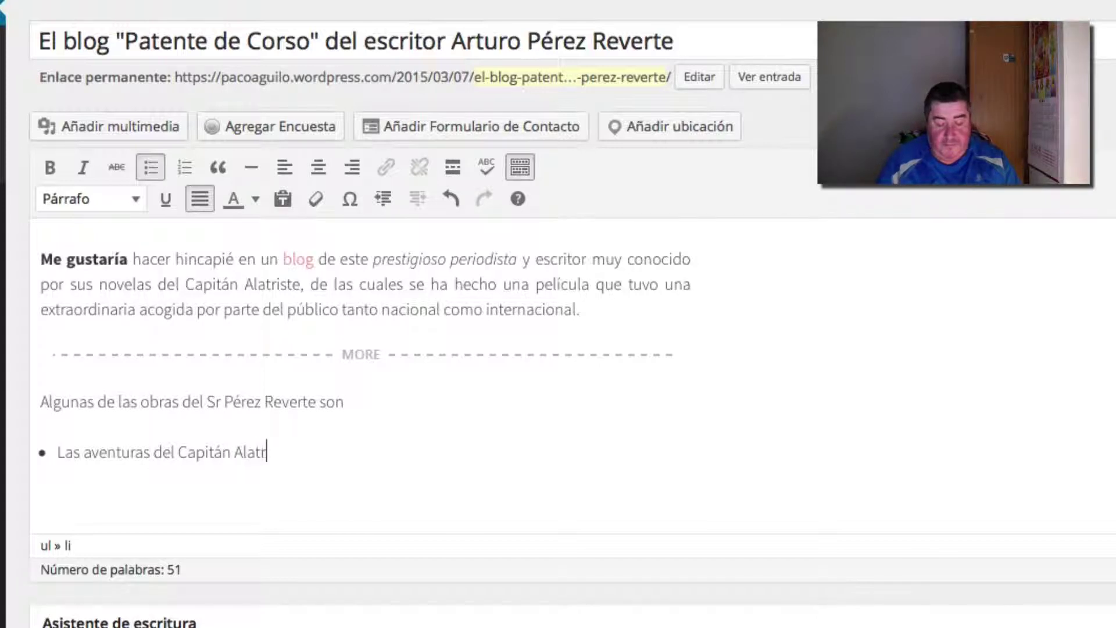
pyautogui.write('iste')
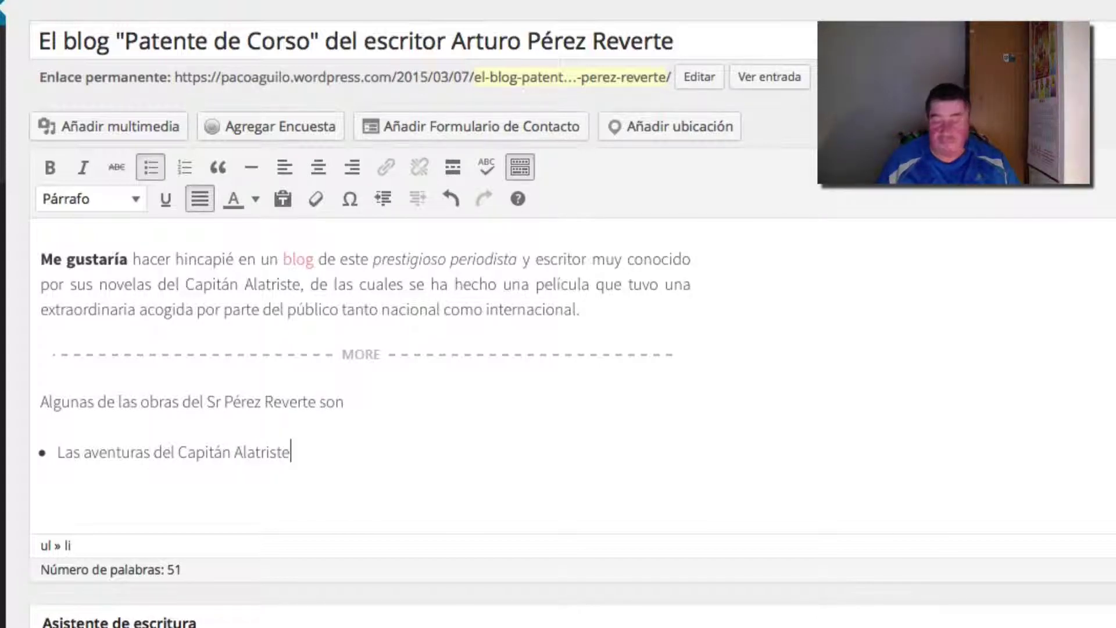
pyautogui.press('Return')
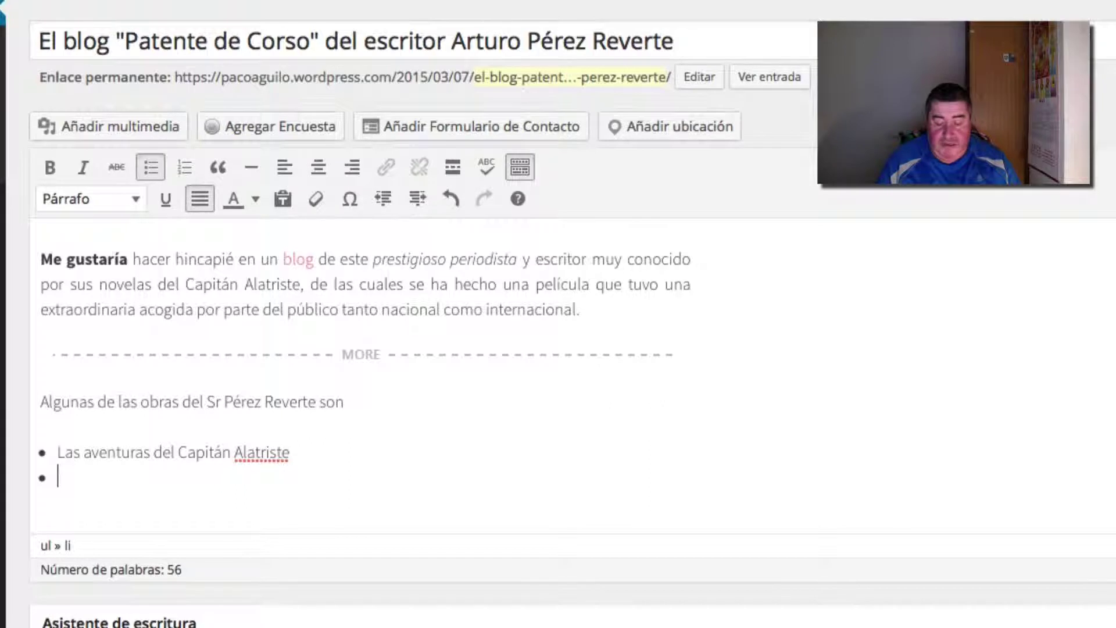
# Step: Add the bullets "La reina del Sur" and "La carta esférica" and end the list with a normal paragraph
pyautogui.write('La ')
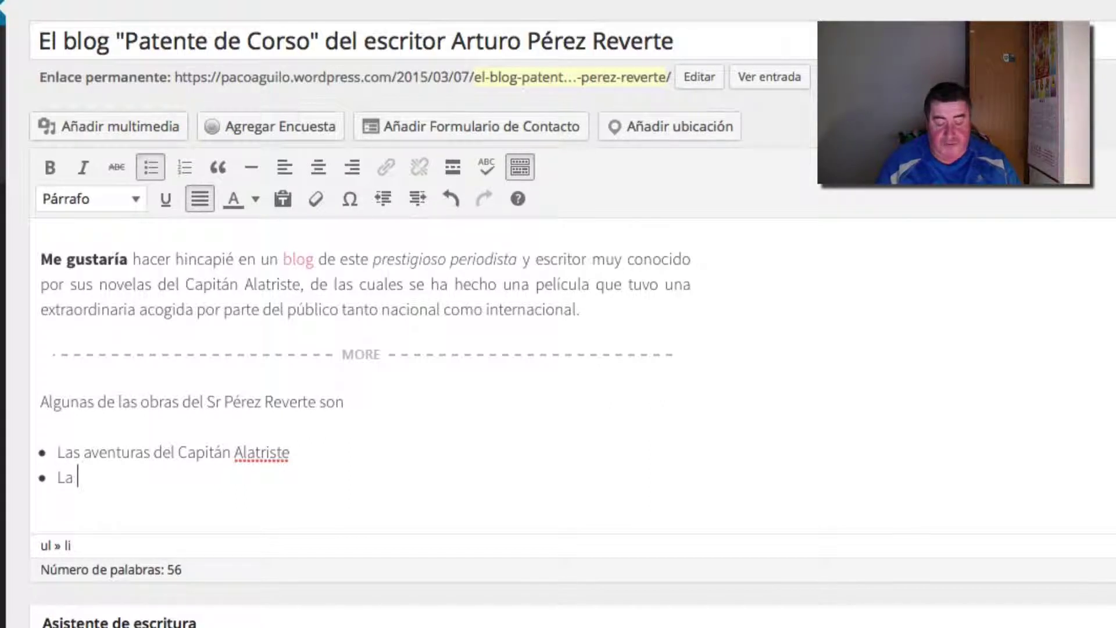
pyautogui.write('reina d')
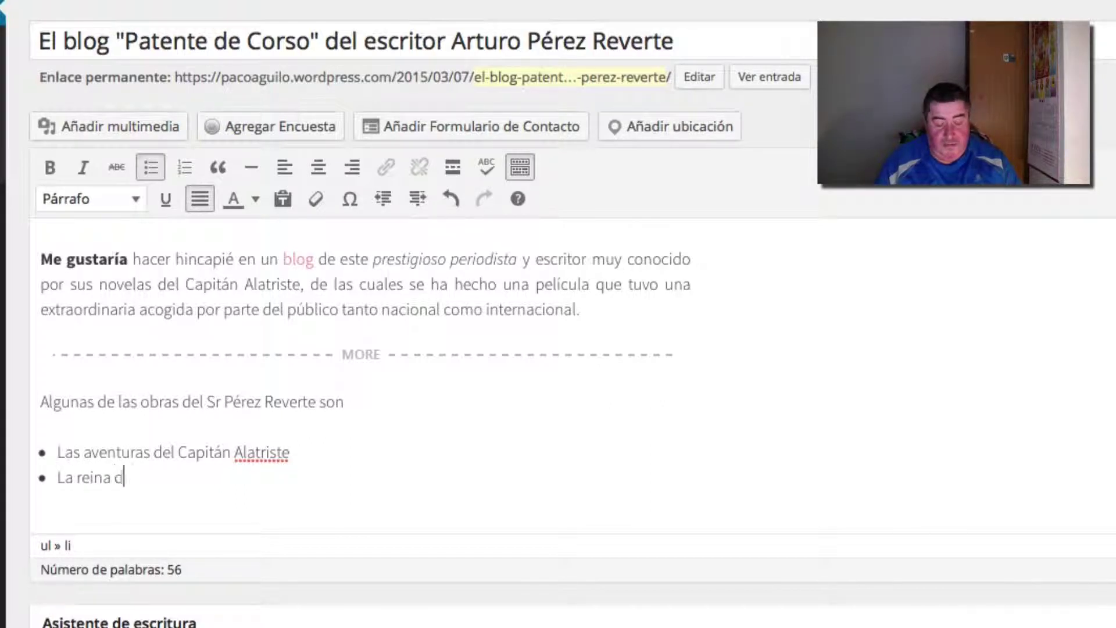
pyautogui.write('el Sur')
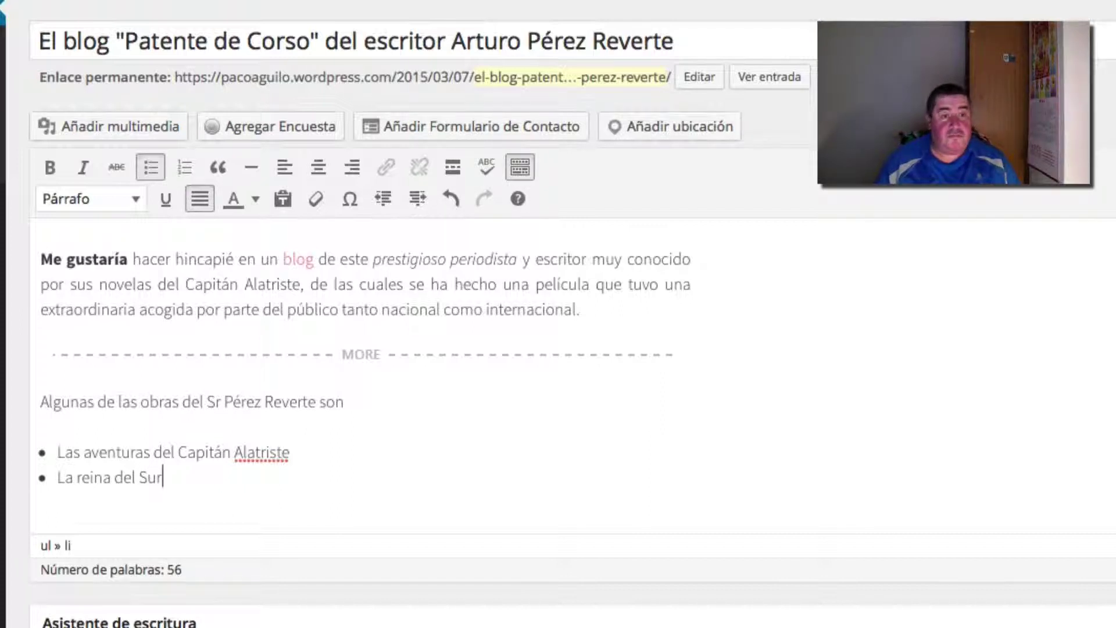
pyautogui.press('Return')
pyautogui.write('La carta')
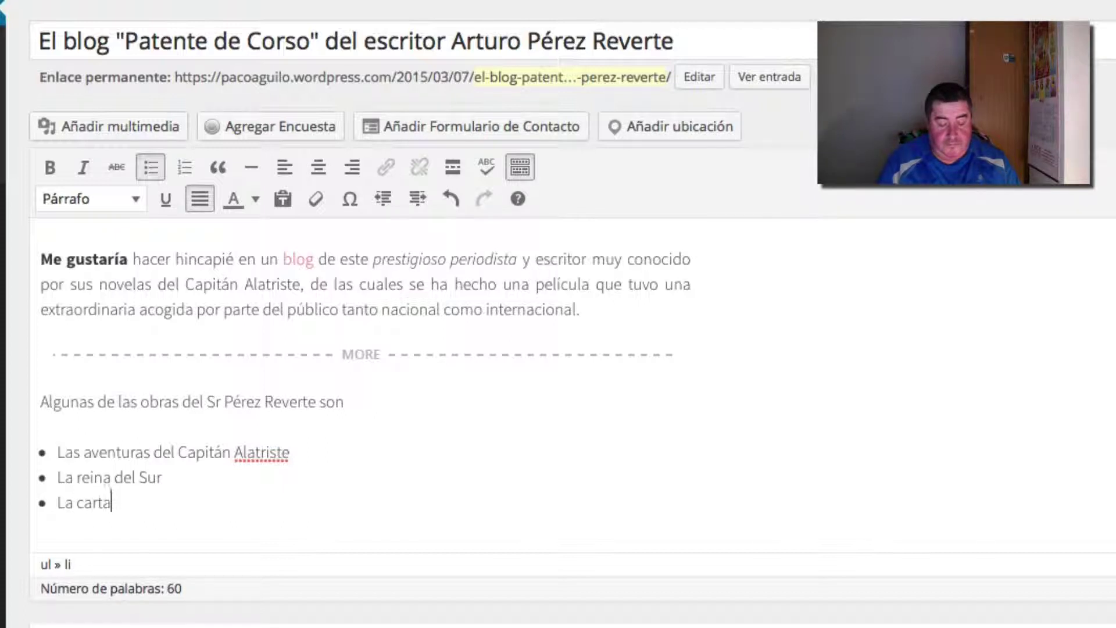
pyautogui.write(' esférica')
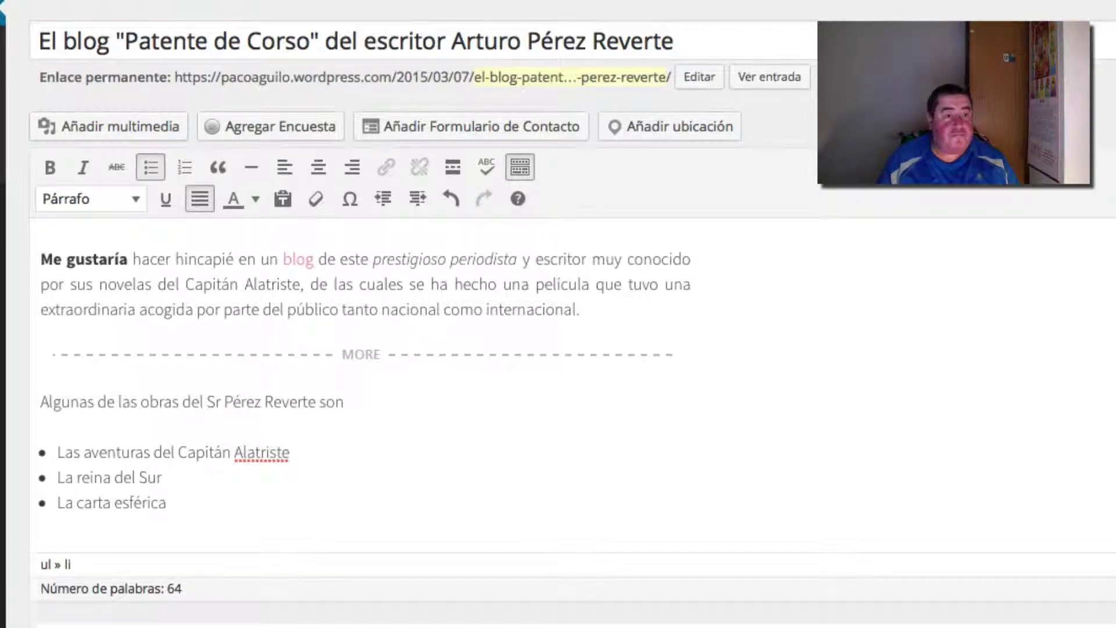
pyautogui.press('Return')
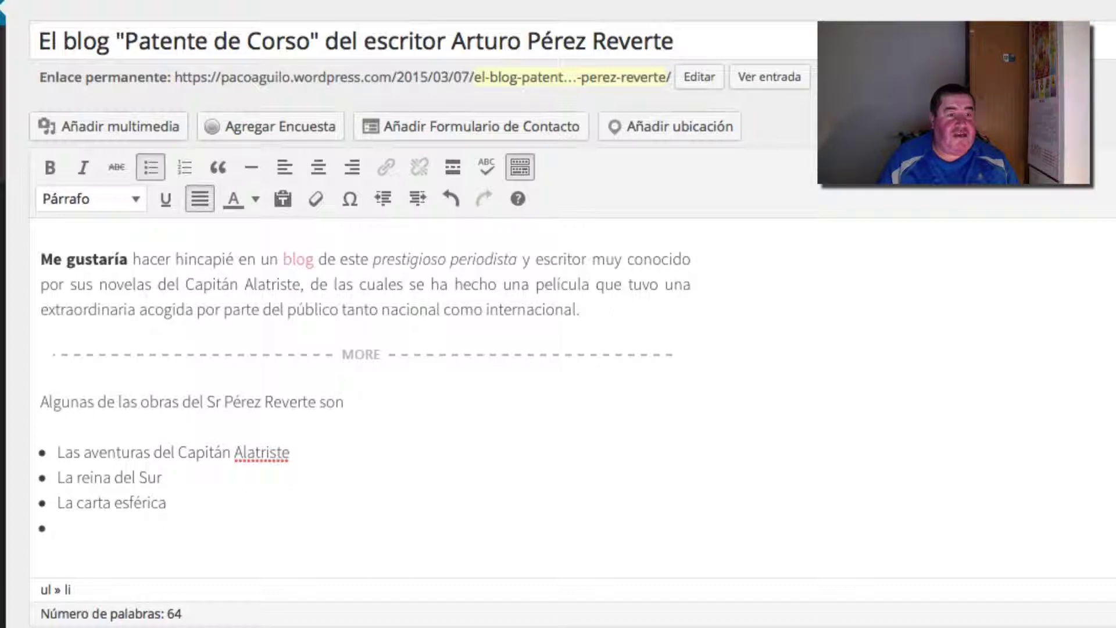
pyautogui.press('Return')
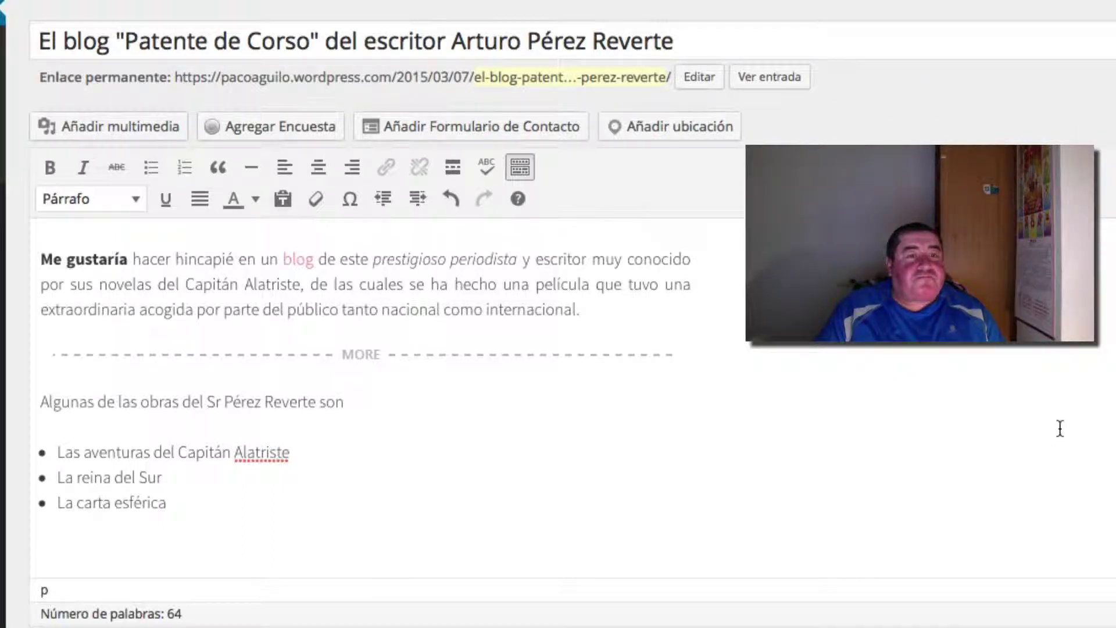
# Step: Insert a horizontal line below the bulleted list of works
pyautogui.scroll(-1, 1060, 428)
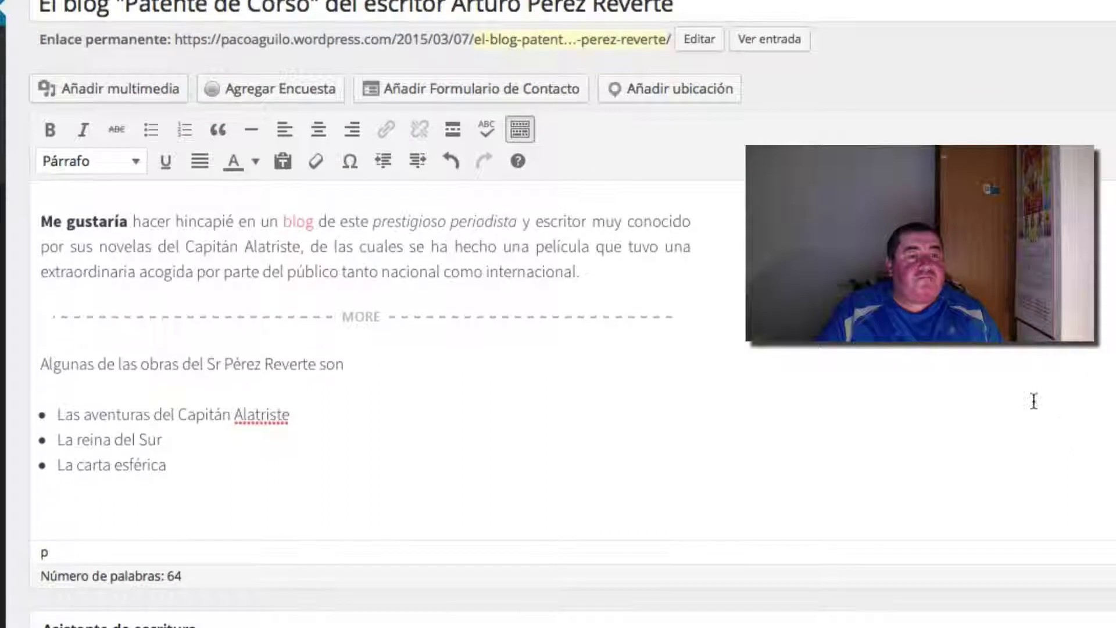
pyautogui.click(252, 129)
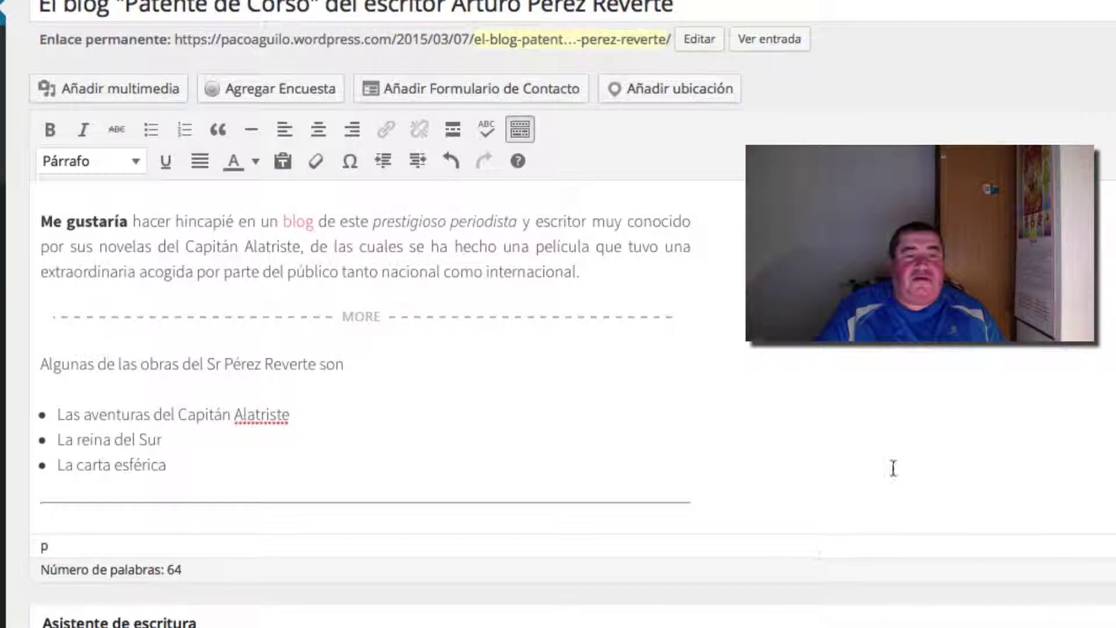
pyautogui.scroll(-5, 892, 469)
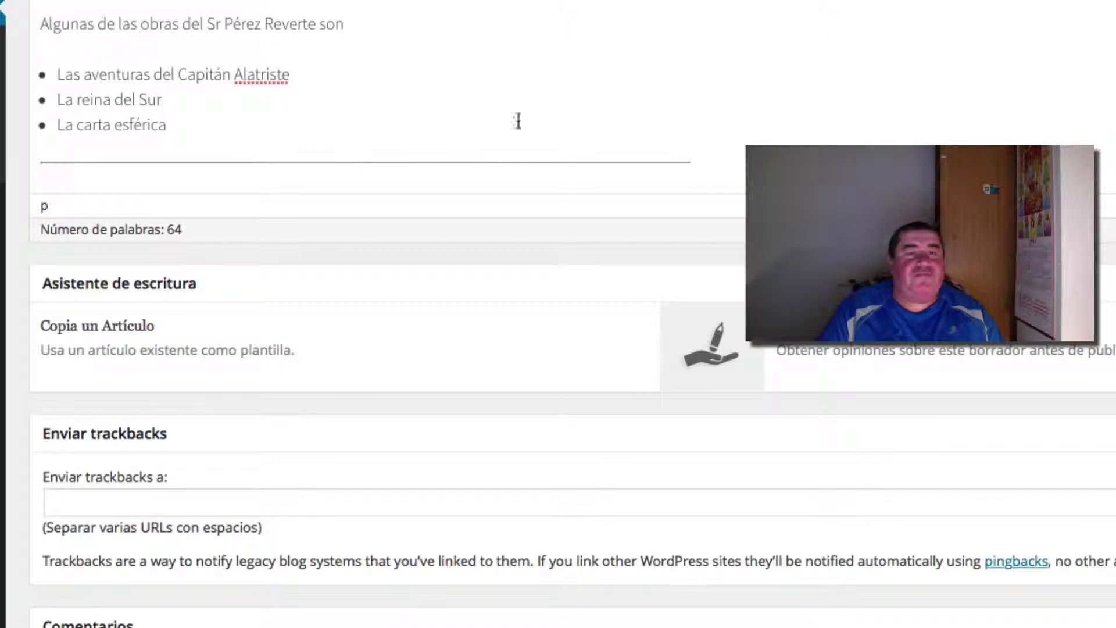
pyautogui.scroll(2, 749, 122)
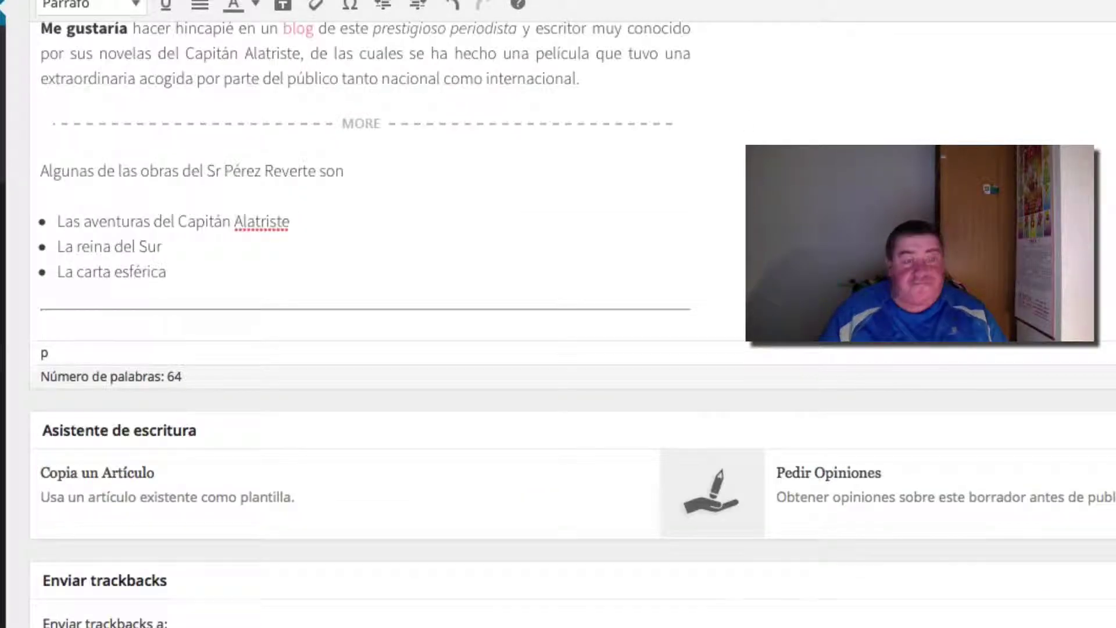
# Step: Add several blank lines below the horizontal line and delete the surplus ones, keeping an empty paragraph directly beneath it
pyautogui.press('Return')
pyautogui.press('Return')
pyautogui.press('Return')
pyautogui.press('Return')
pyautogui.press('Return')
pyautogui.press('Return')
pyautogui.press('Return')
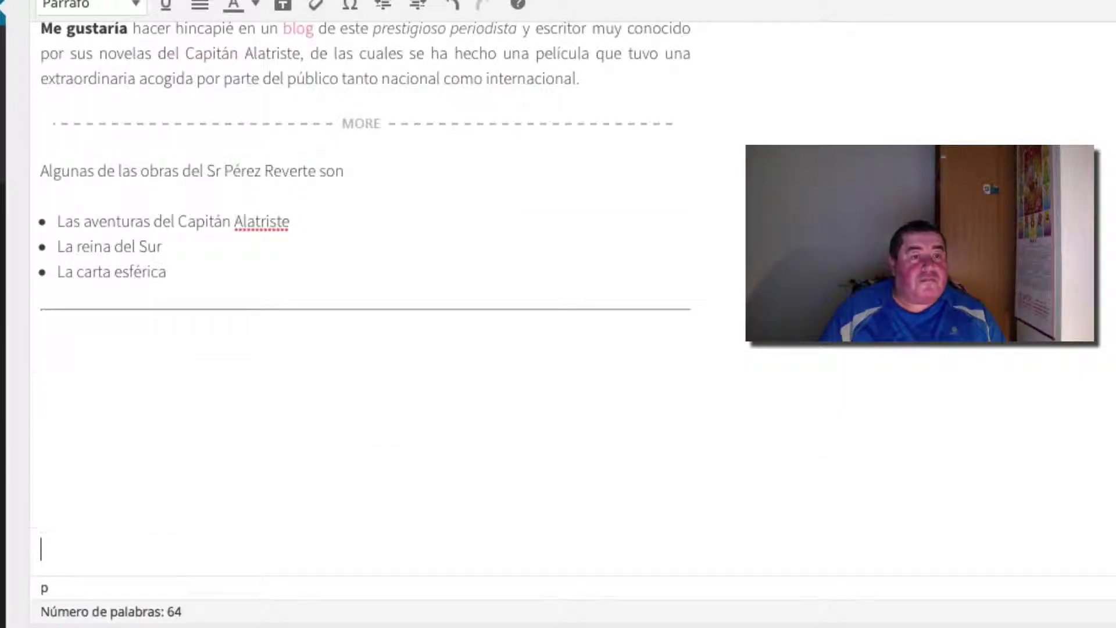
pyautogui.press('BackSpace')
pyautogui.press('BackSpace')
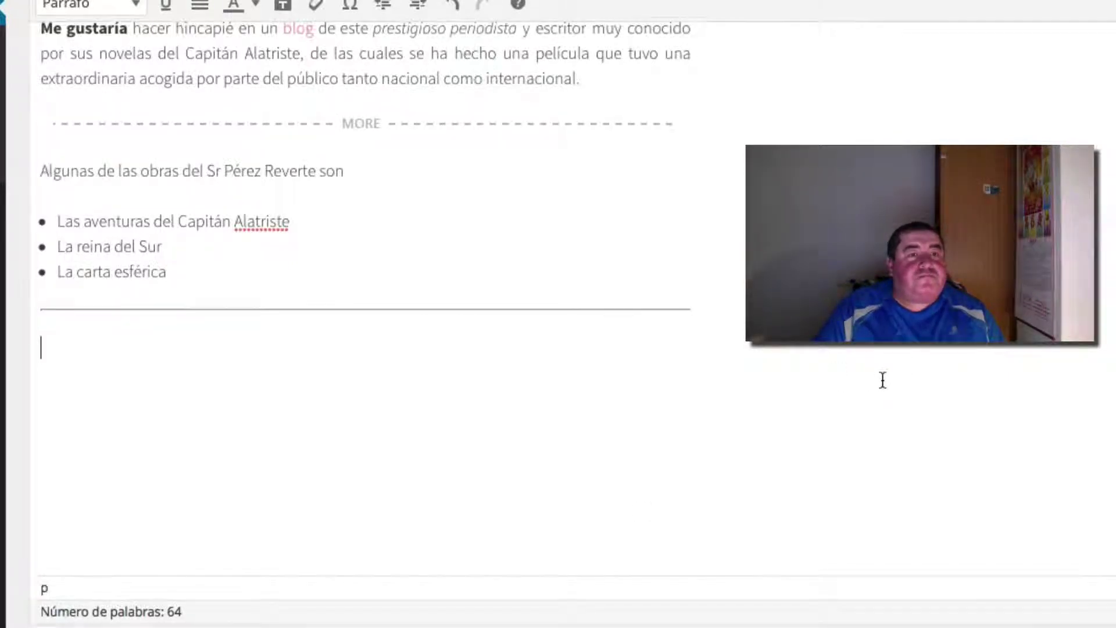
# Step: Start a paragraph below the horizontal line with "Así mismo ha fecha de la publicación de esta entrada de blog"
pyautogui.scroll(1, 883, 381)
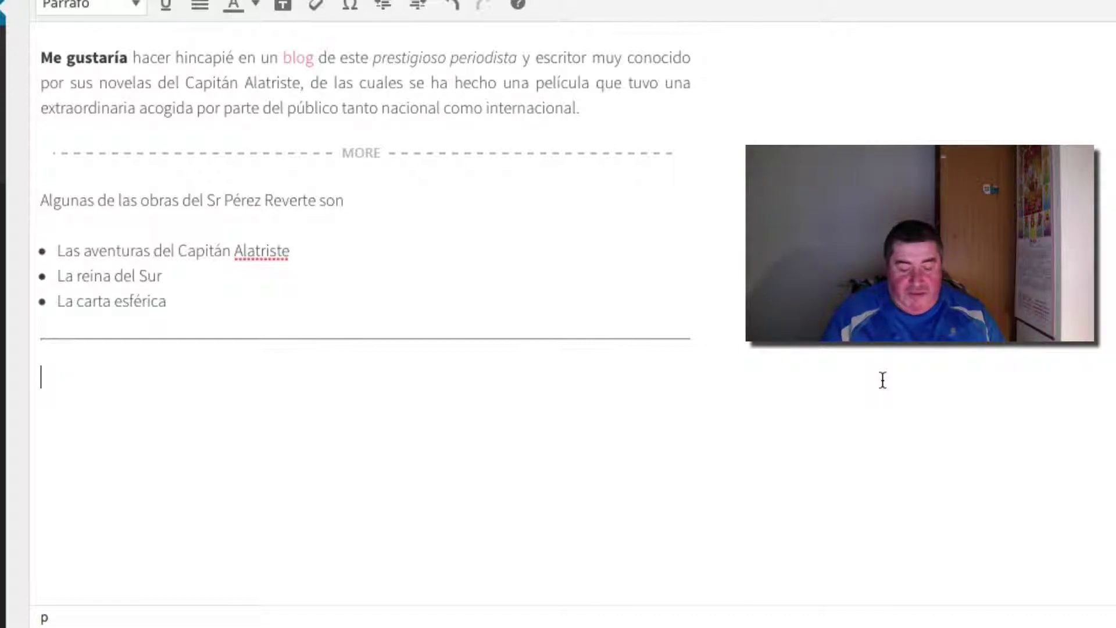
pyautogui.write('Así')
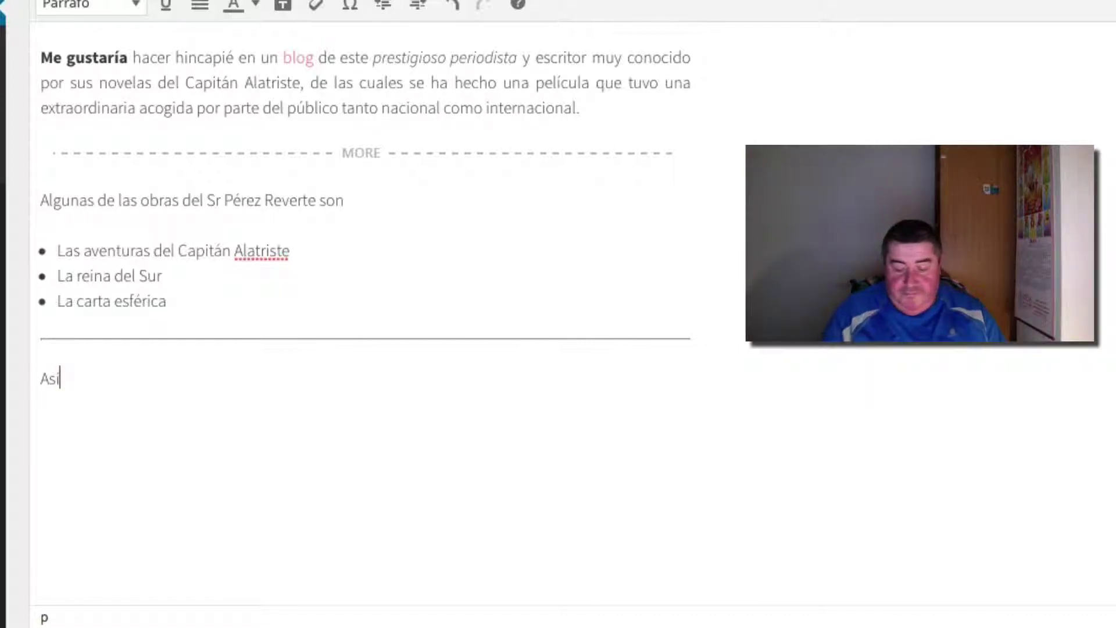
pyautogui.write(' mismo ')
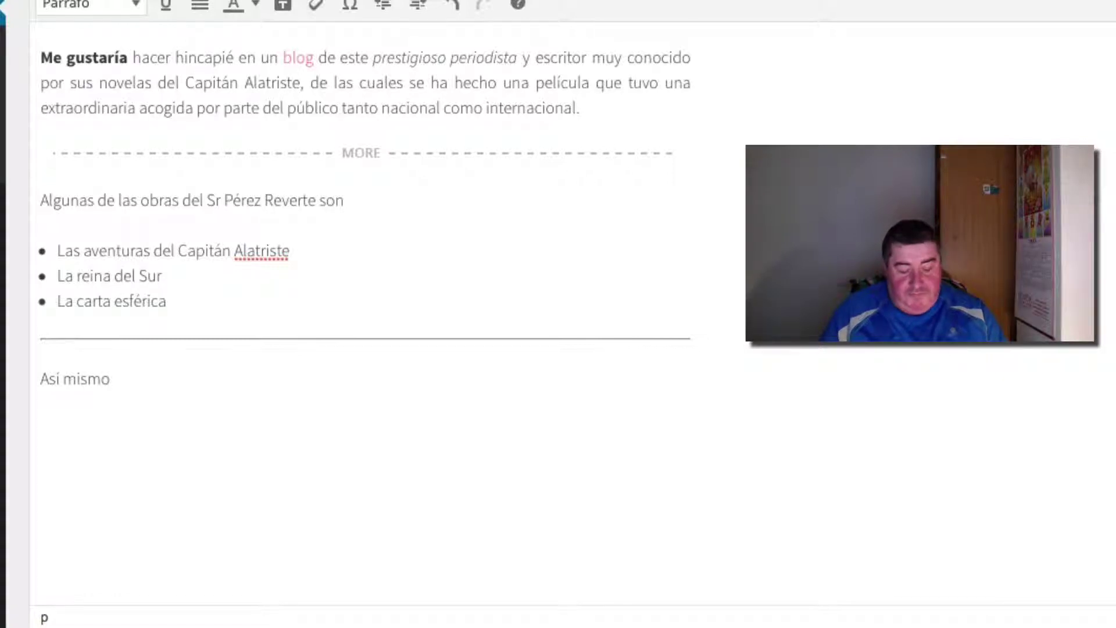
pyautogui.write('ha ')
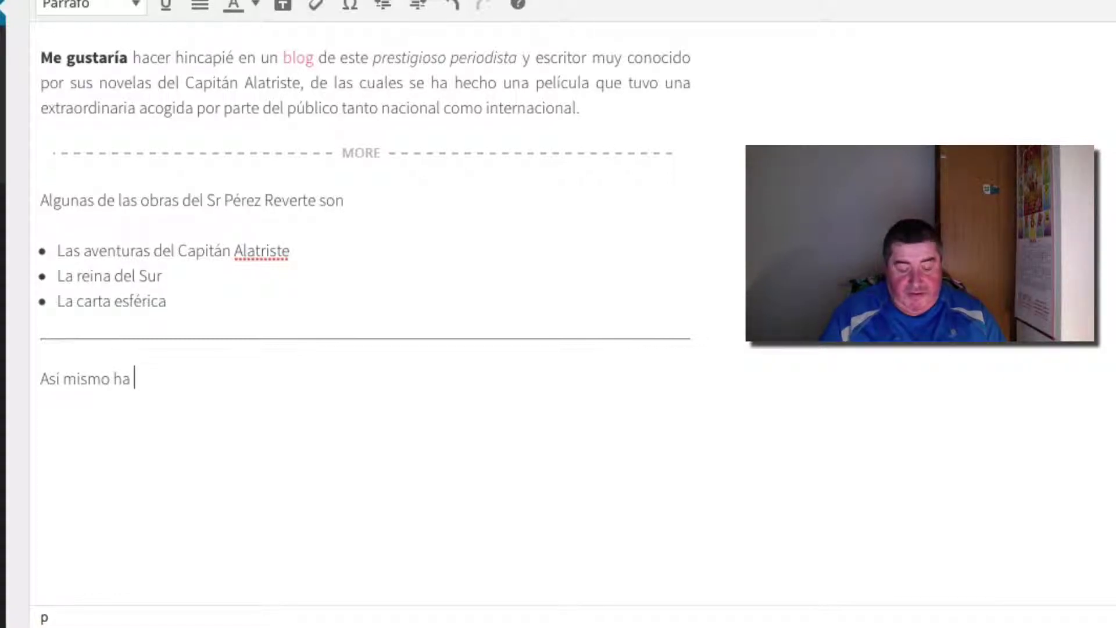
pyautogui.write('fecha d')
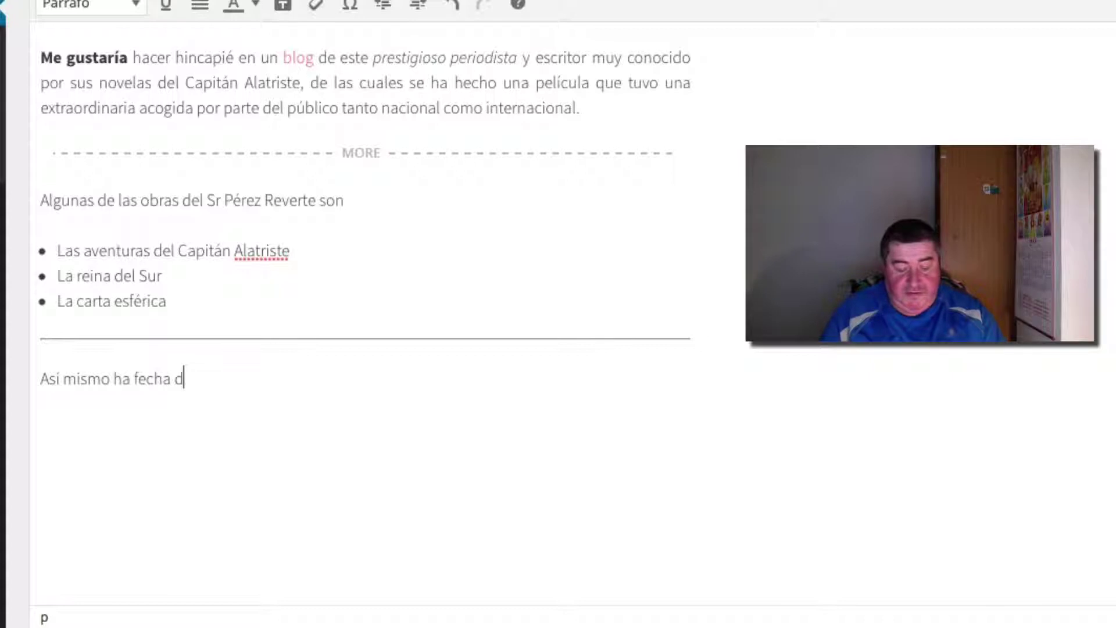
pyautogui.write('e la publicación de')
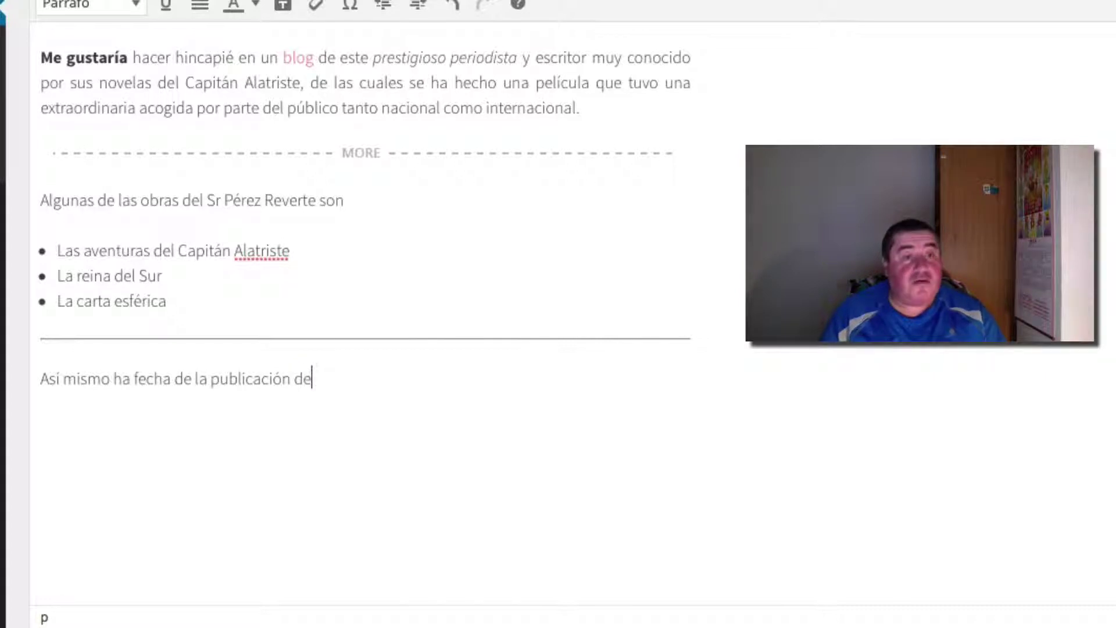
pyautogui.write(' est')
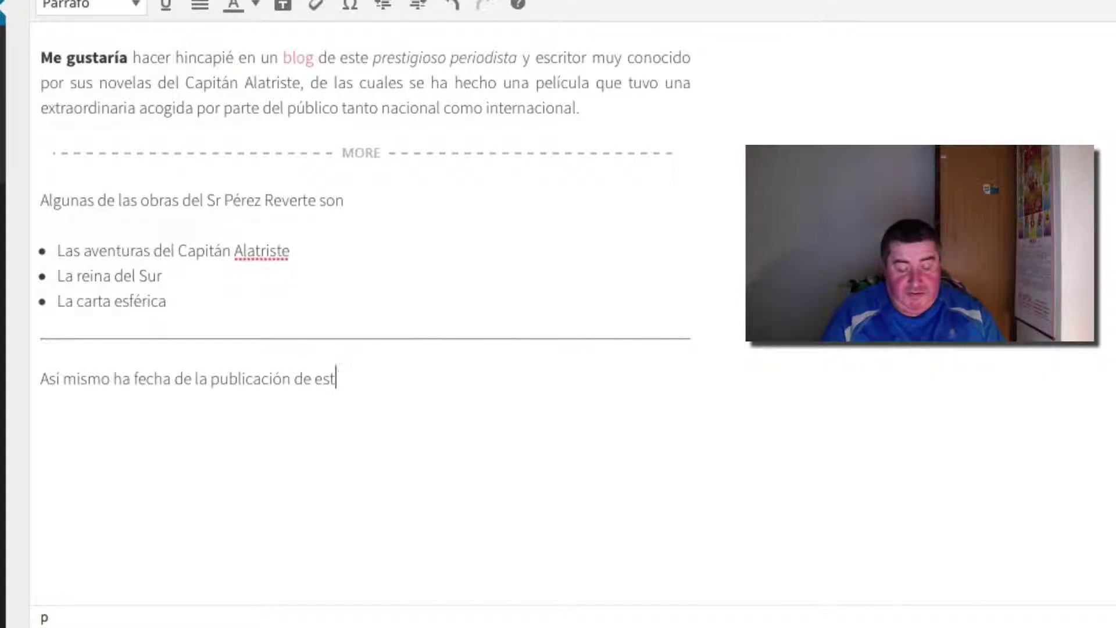
pyautogui.write('a entrada')
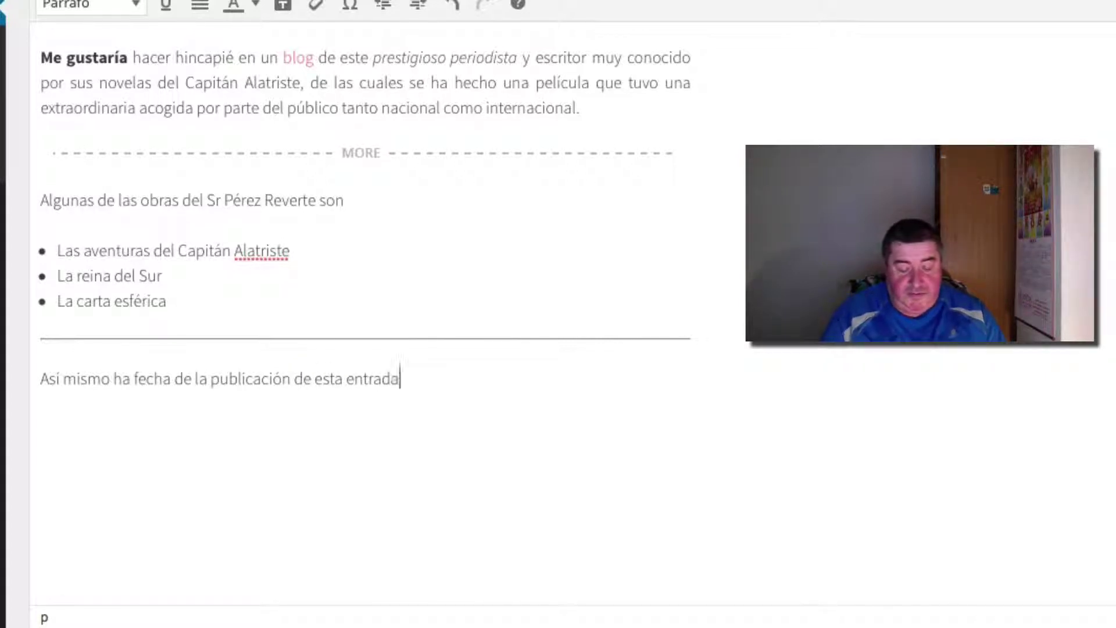
pyautogui.write(' de blog')
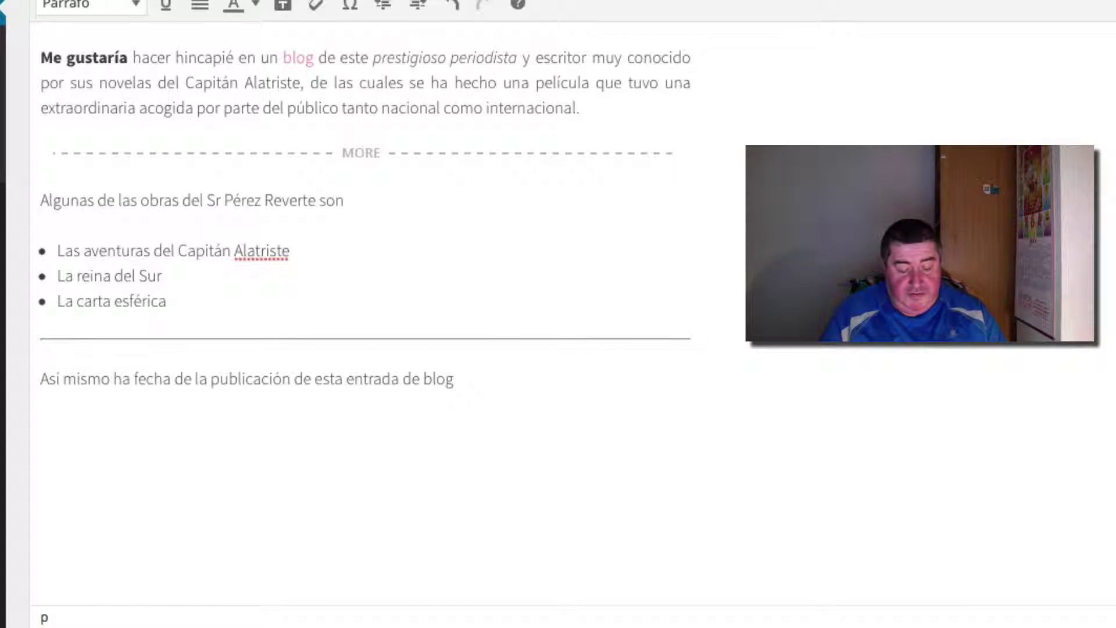
# Step: Continue the new paragraph with "retransmiten por televisión una serie"
pyautogui.write('retras')
pyautogui.press('BackSpace')
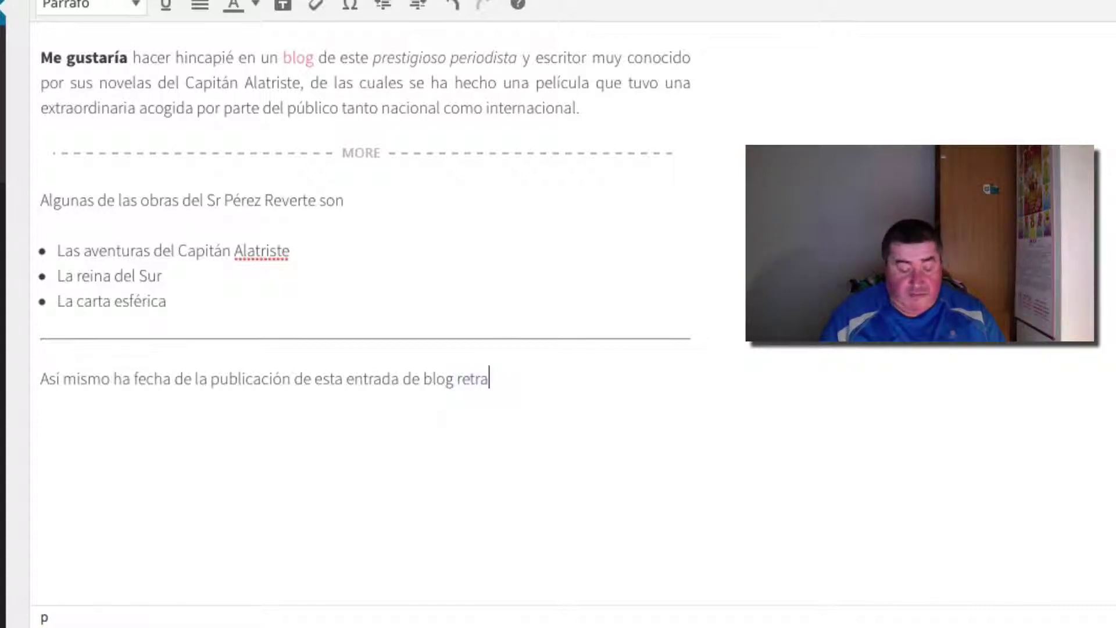
pyautogui.write('nsmiten ')
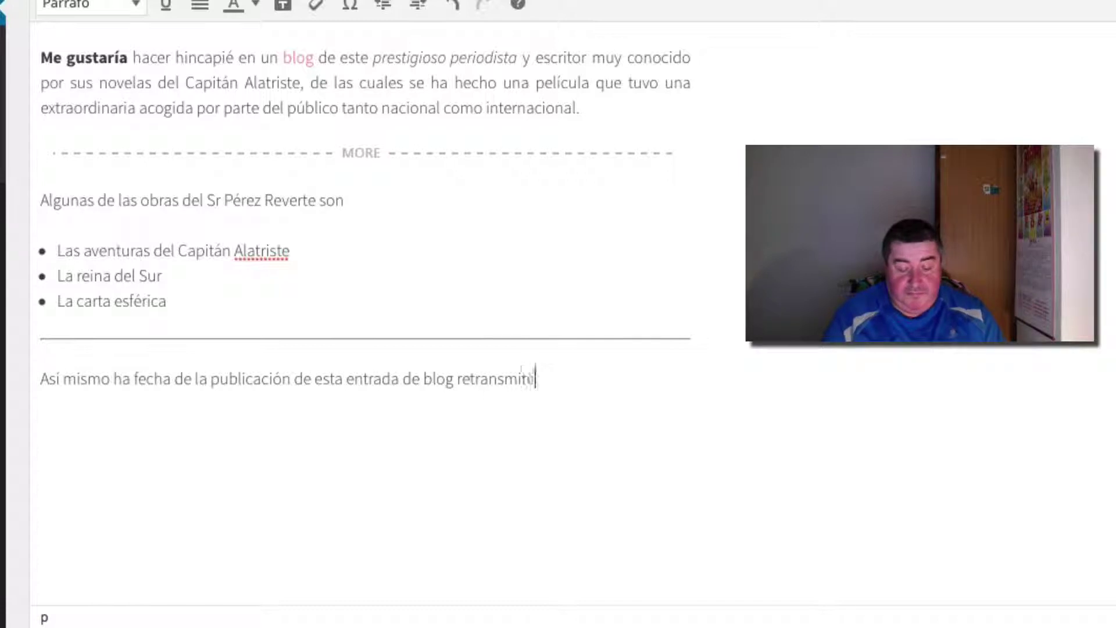
pyautogui.write('por te')
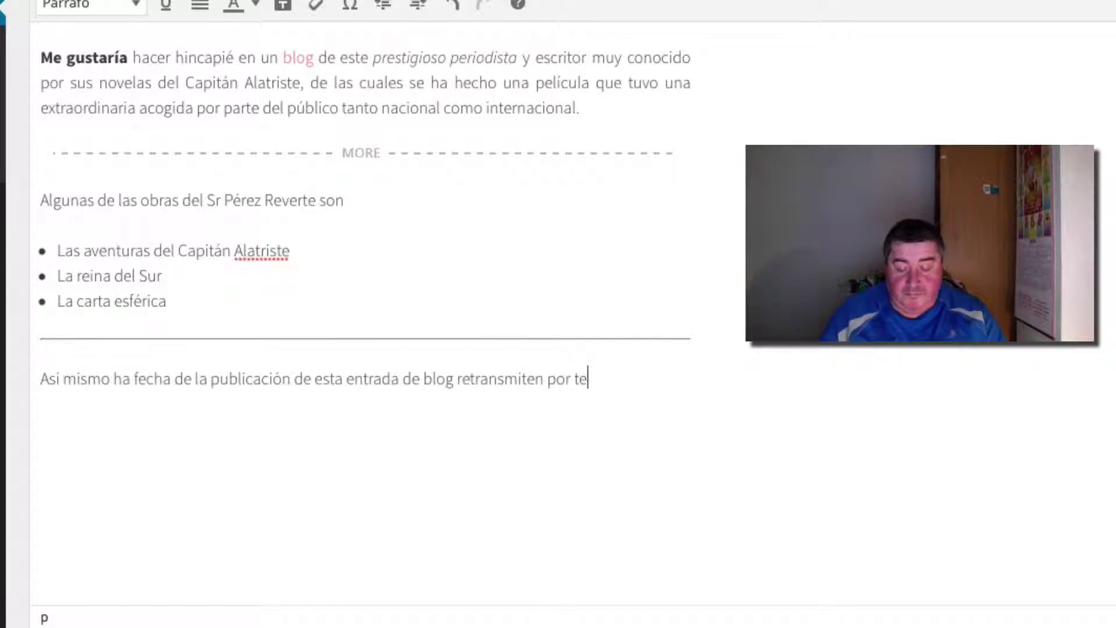
pyautogui.write('lé')
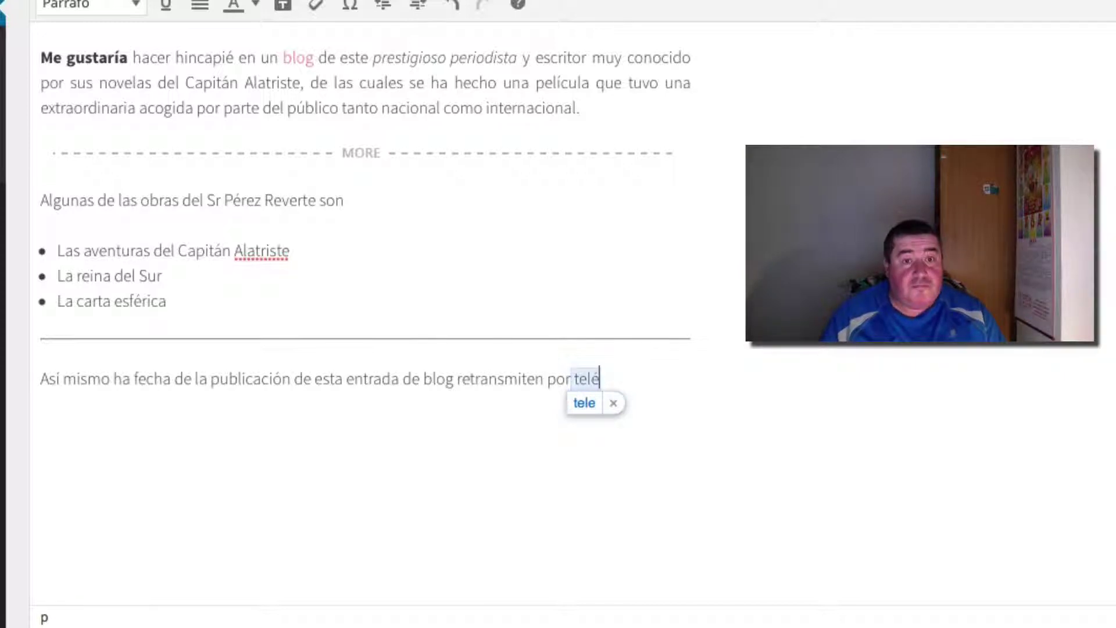
pyautogui.write('visión')
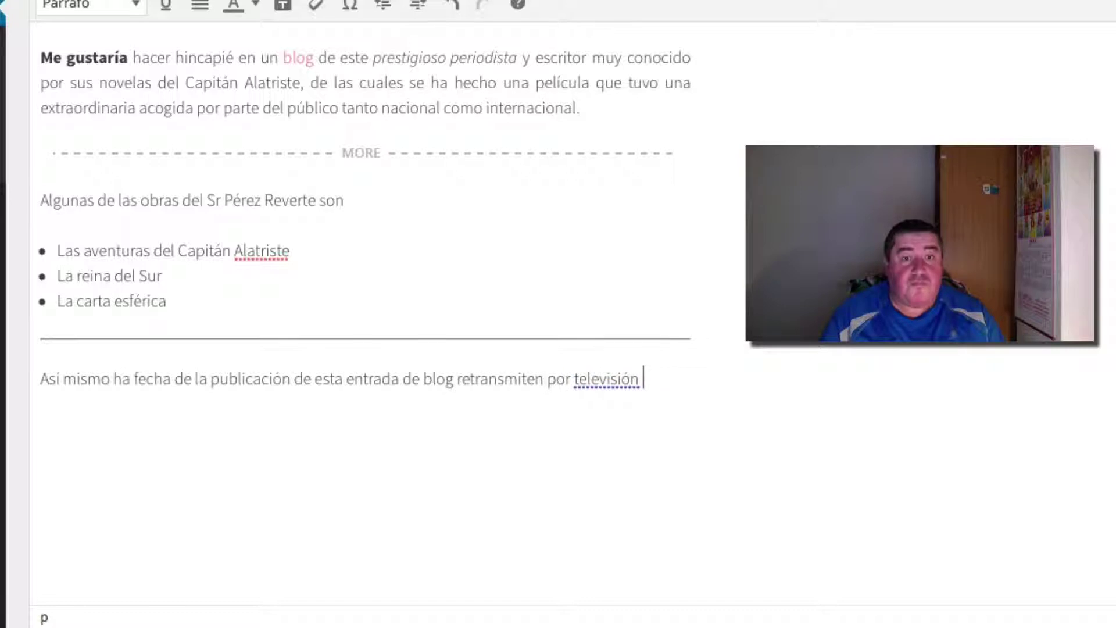
pyautogui.write(' una se')
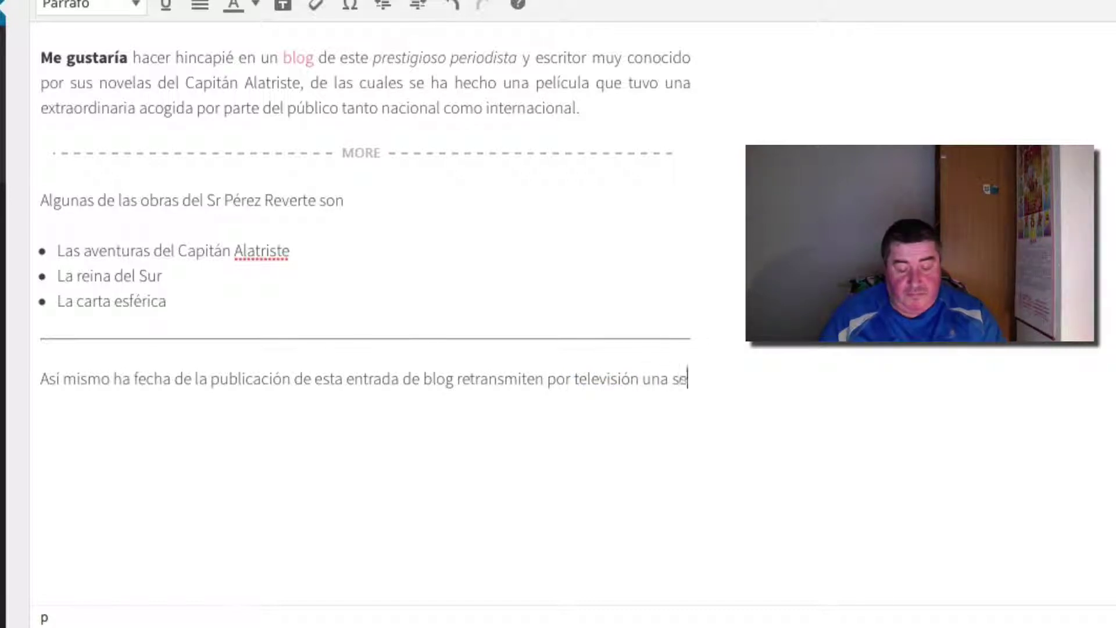
pyautogui.write('rie')
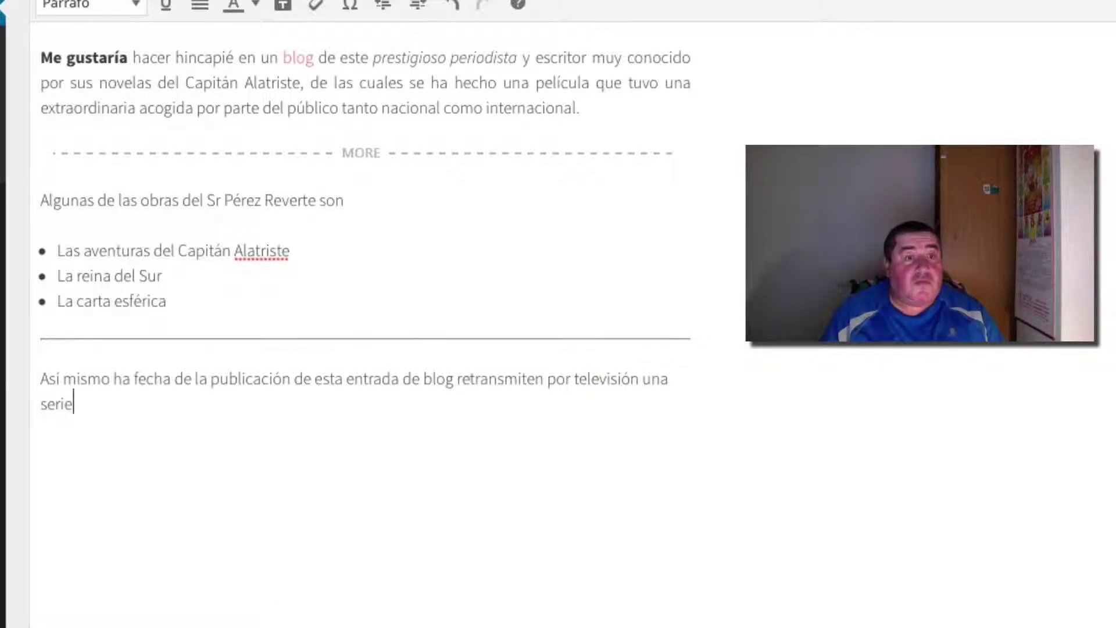
# Step: Continue the sentence with "que lleva por título" and the series title "Las aventuras del Capitán Alatriste" in quotation marks
pyautogui.write(' q')
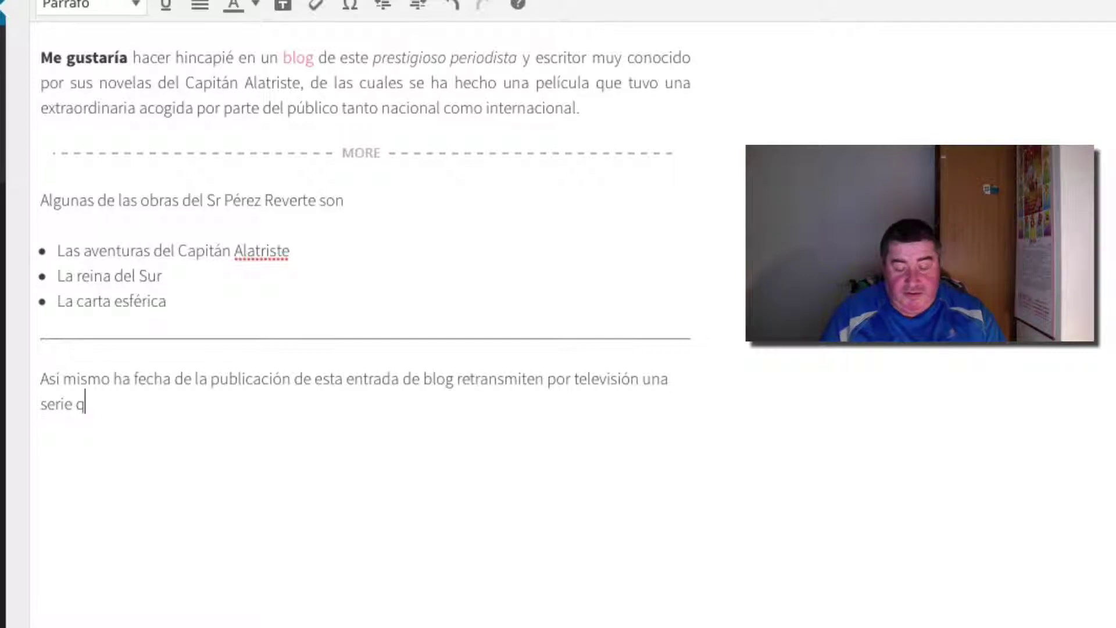
pyautogui.write('ue lleva p')
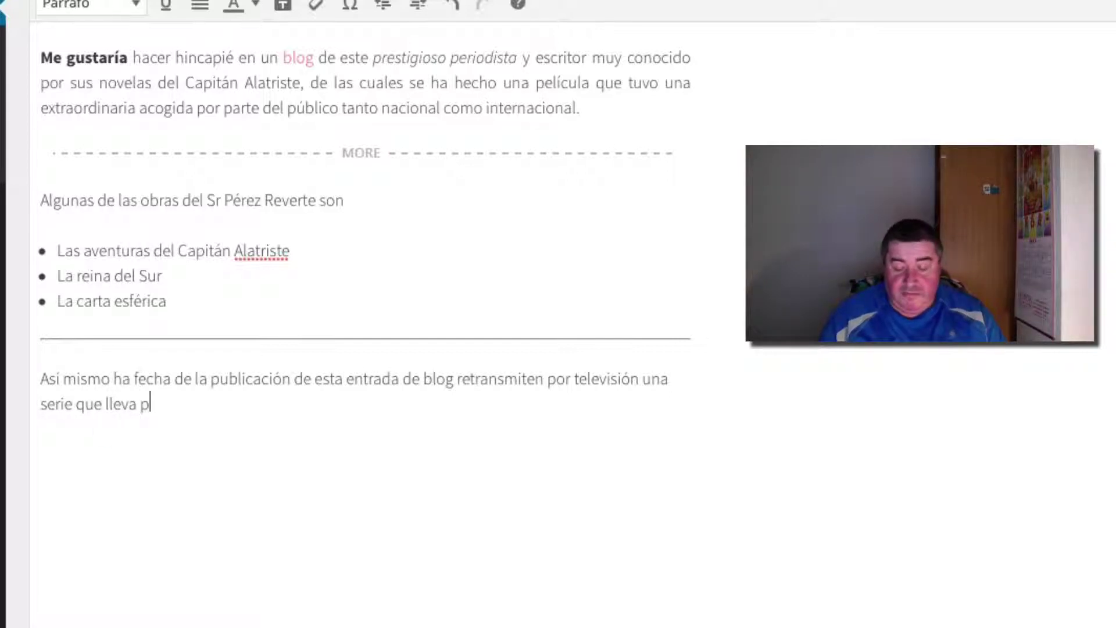
pyautogui.write('or título ')
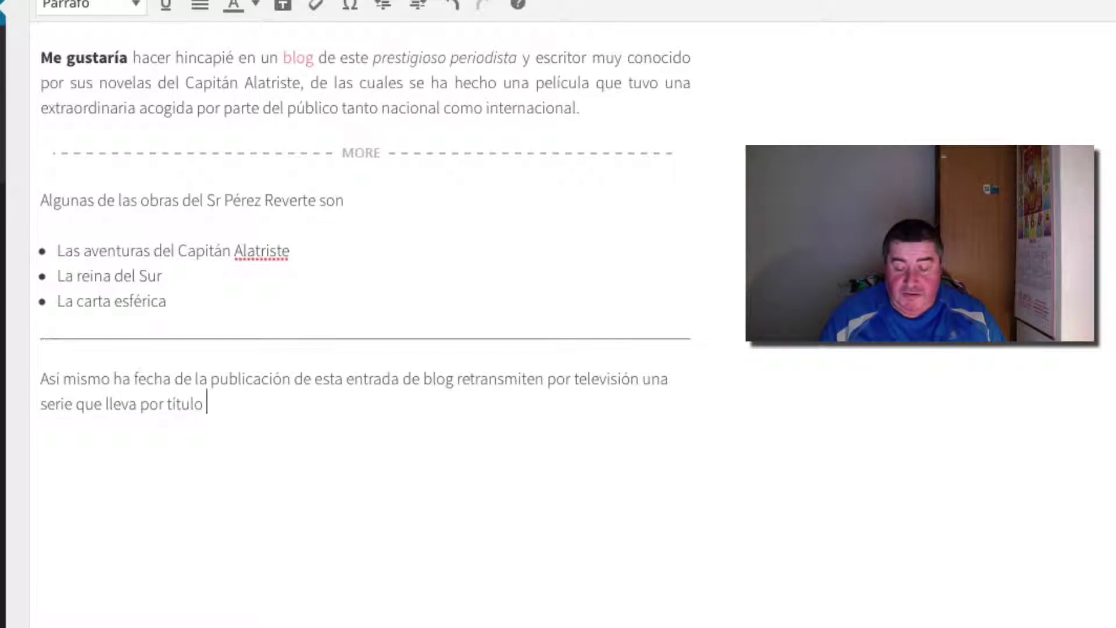
pyautogui.write('"Las aventuras del')
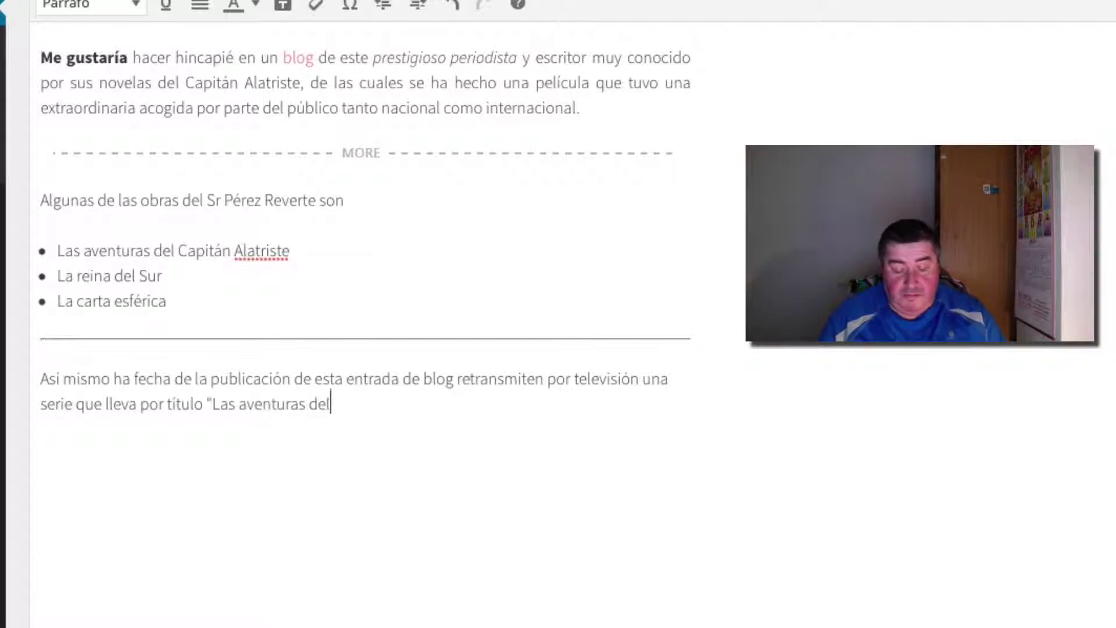
pyautogui.write(' Capit')
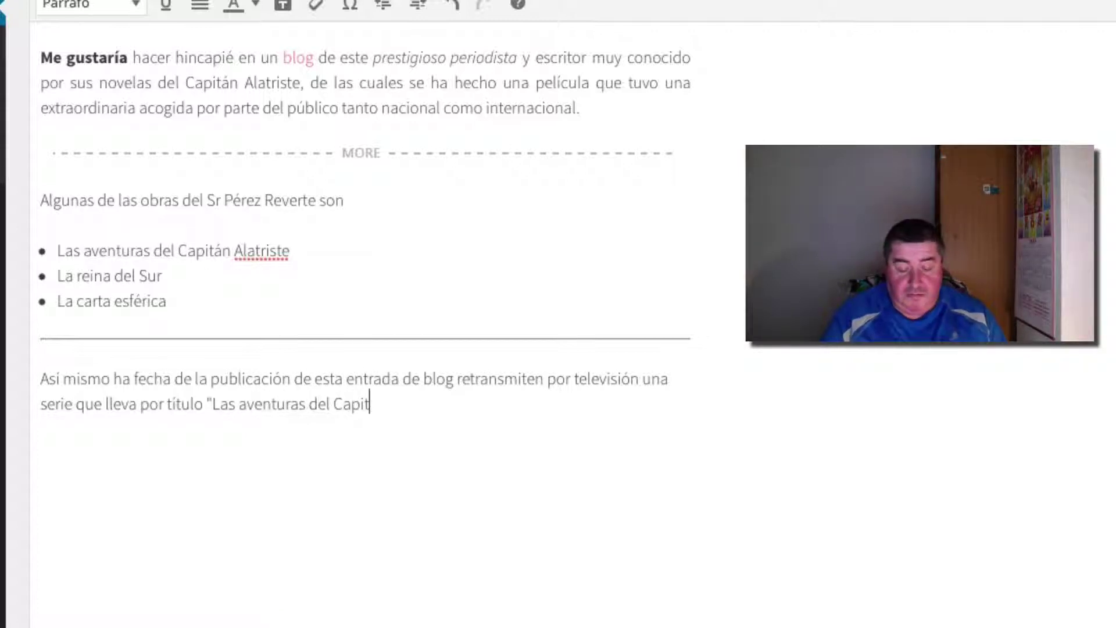
pyautogui.write('án A')
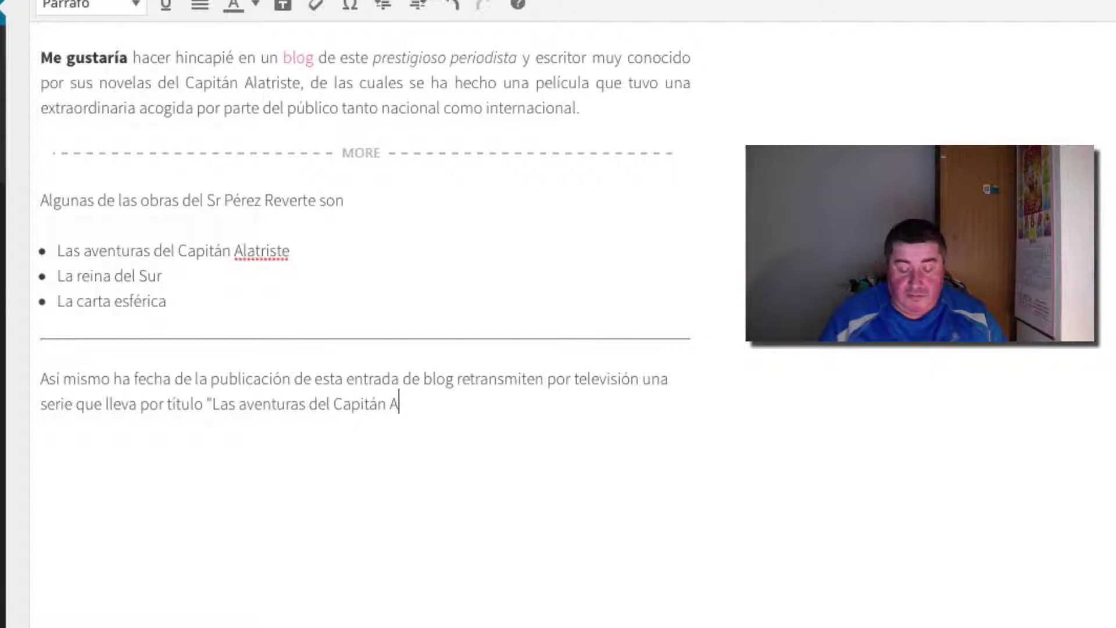
pyautogui.write('latriste')
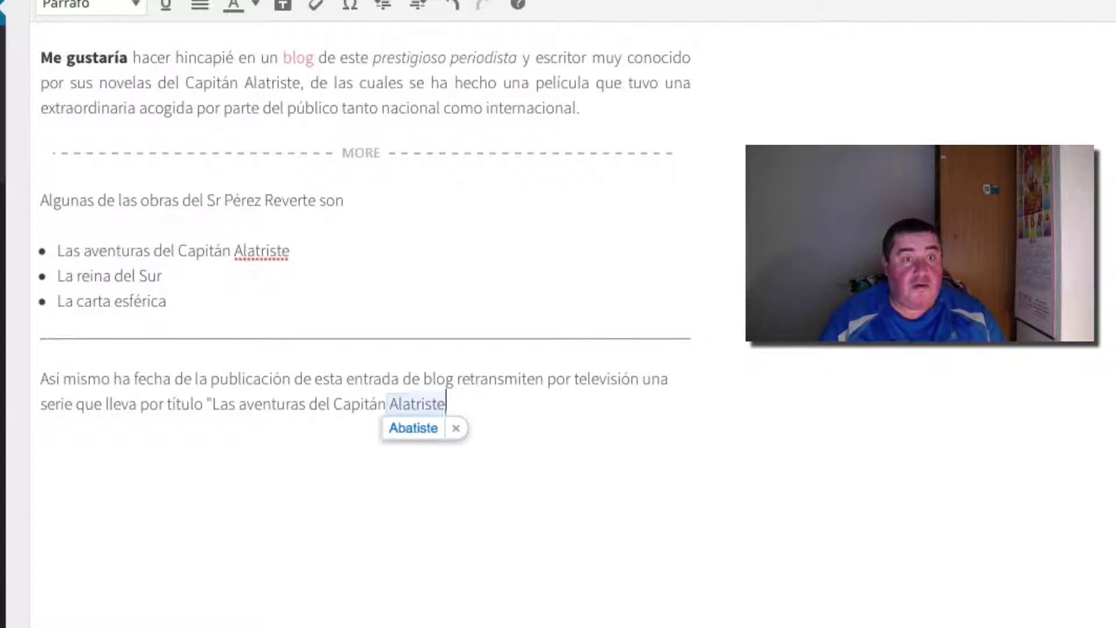
pyautogui.write('"')
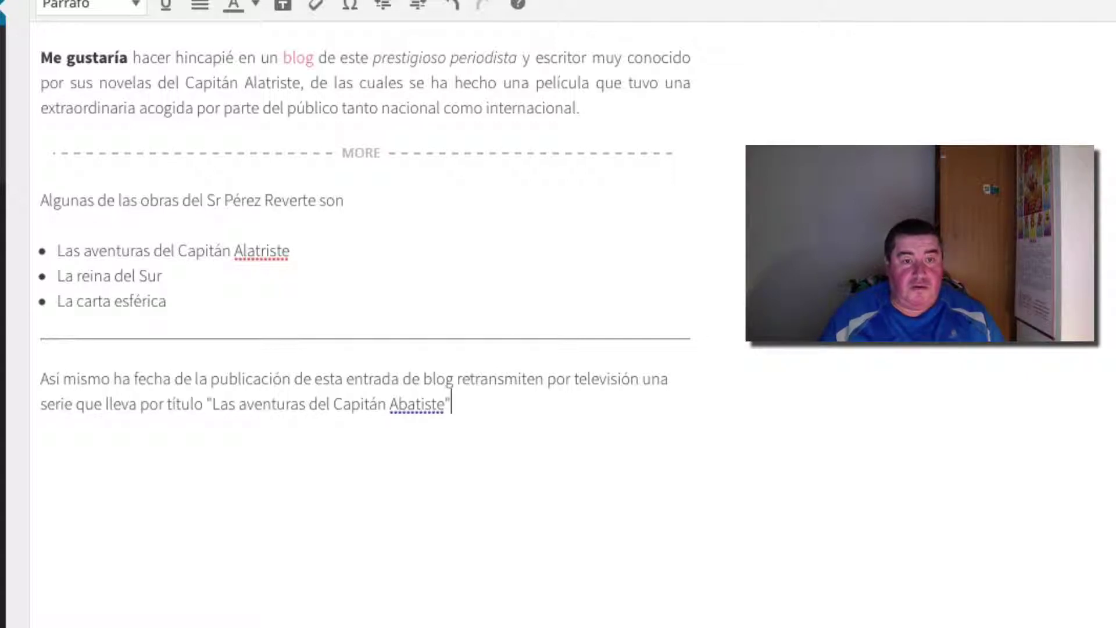
# Step: Replace the "b" in the autocorrected word "Abatiste" in the series title with "l"
pyautogui.press('Left')
pyautogui.press('Left')
pyautogui.press('Left')
pyautogui.press('Left')
pyautogui.press('Left')
pyautogui.press('Left')
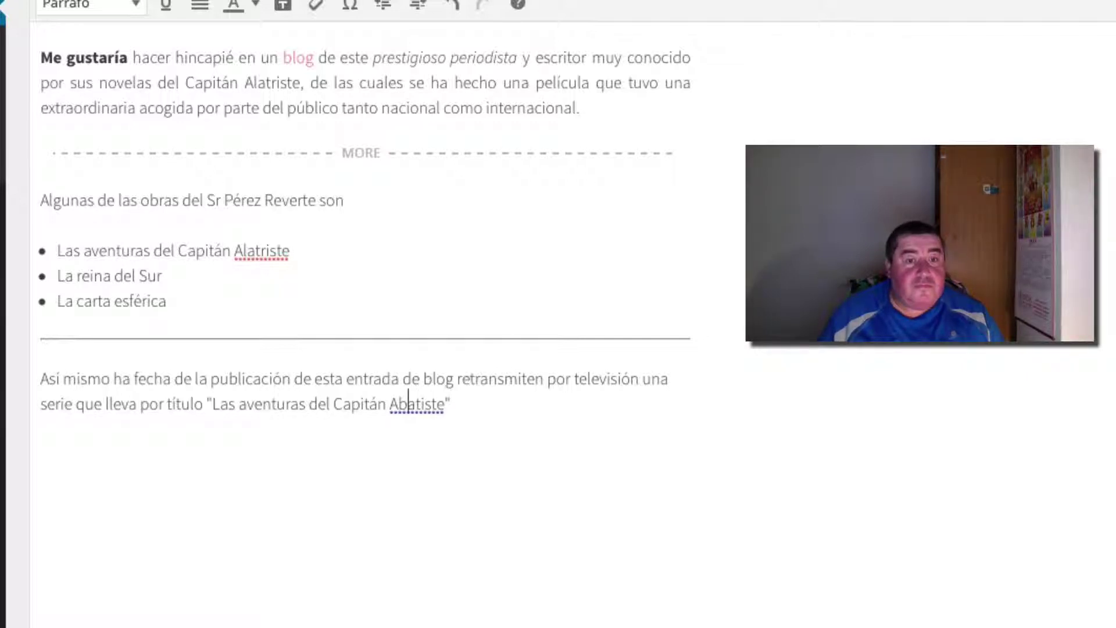
pyautogui.press('BackSpace')
pyautogui.write('l')
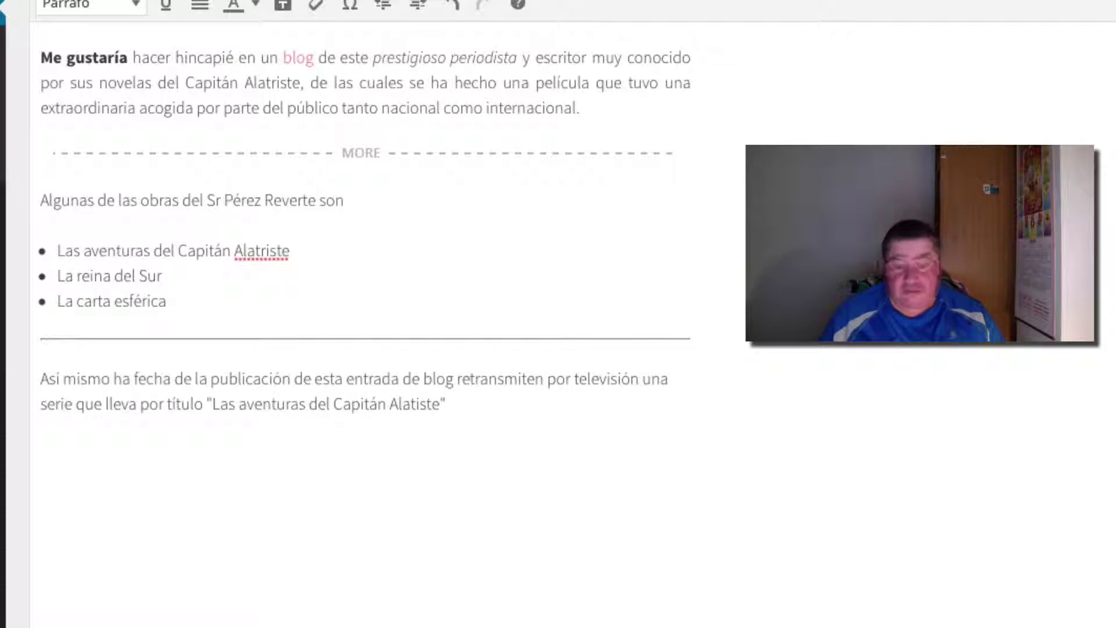
# Step: Continue the sentence after the quoted series title with ", también muy bien acogida por parte del público"
pyautogui.press('Right')
pyautogui.press('Right')
pyautogui.press('Right')
pyautogui.press('Right')
pyautogui.press('Right')
pyautogui.press('Right')
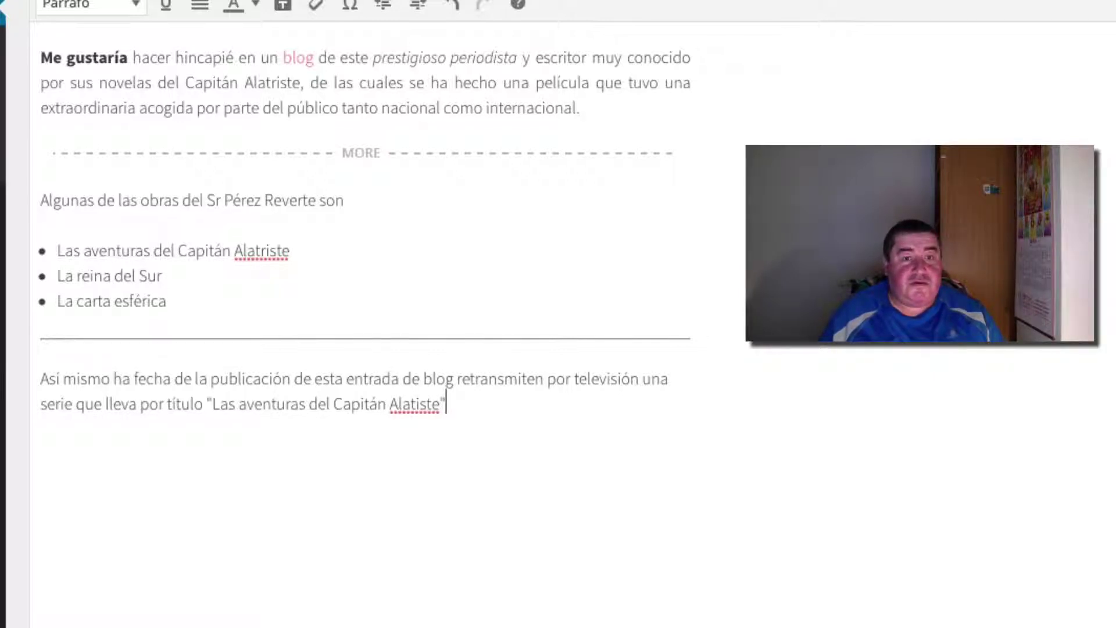
pyautogui.write(',')
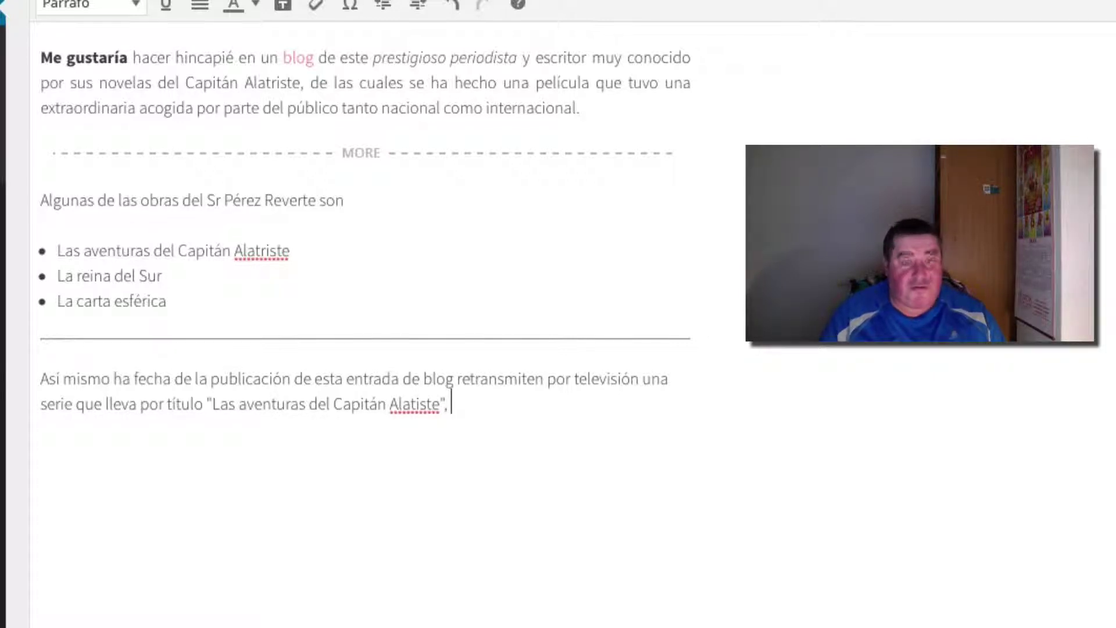
pyautogui.write(' tamb')
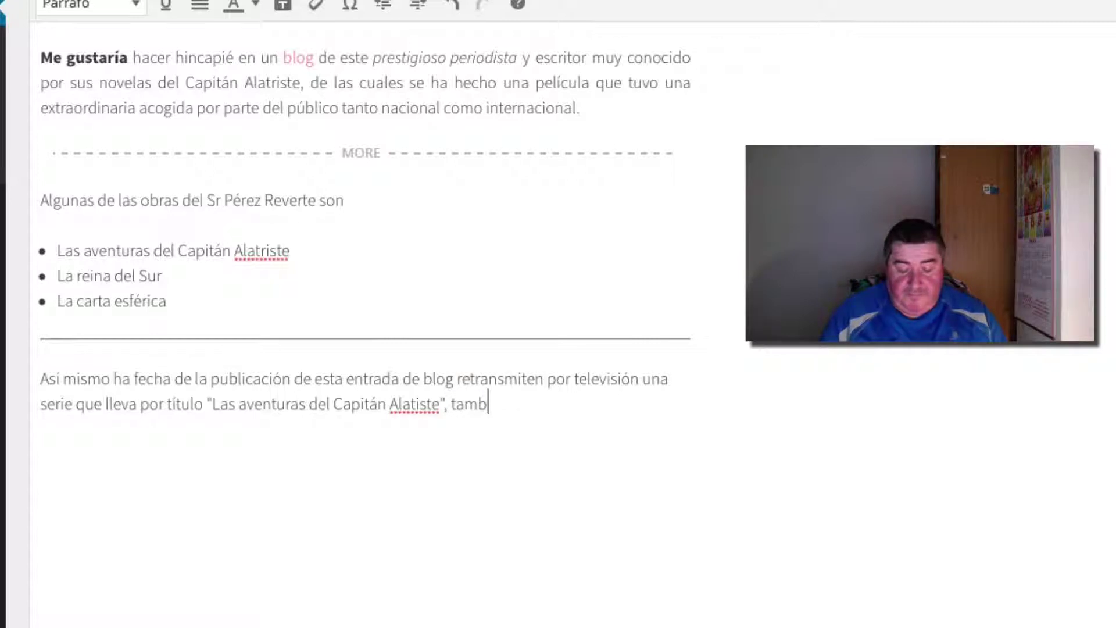
pyautogui.write('ién ')
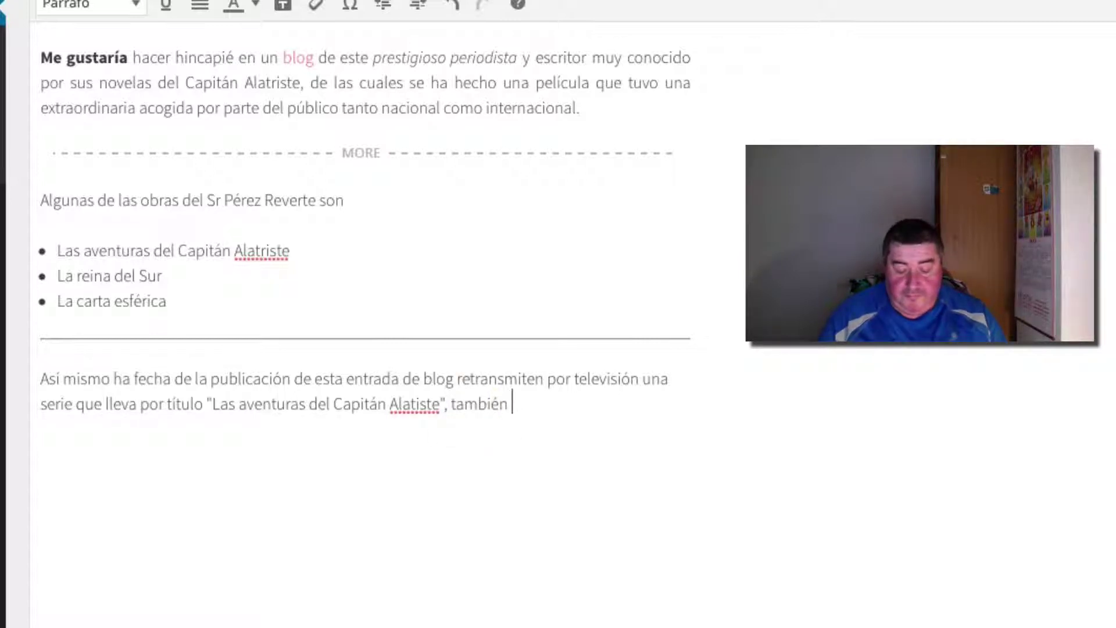
pyautogui.write('muy bi')
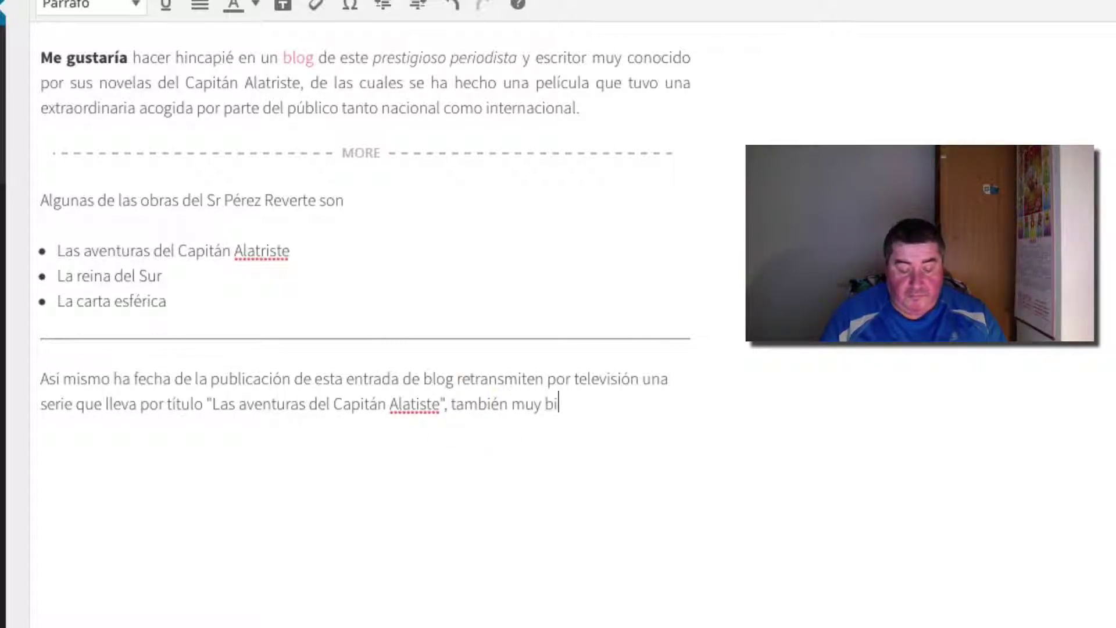
pyautogui.write('en acog')
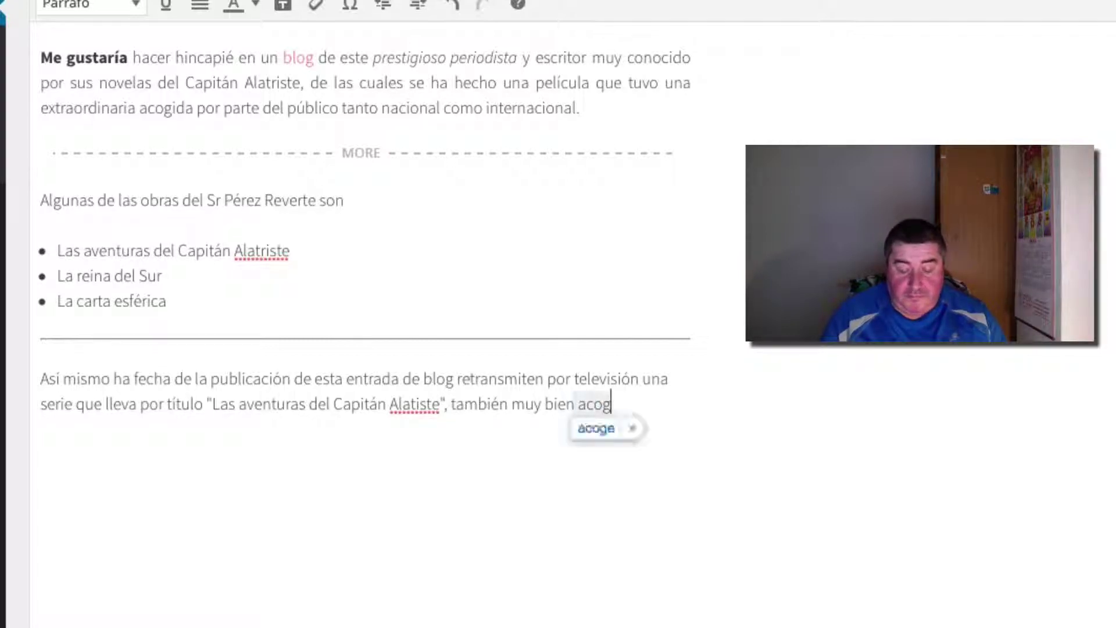
pyautogui.write('ida por ')
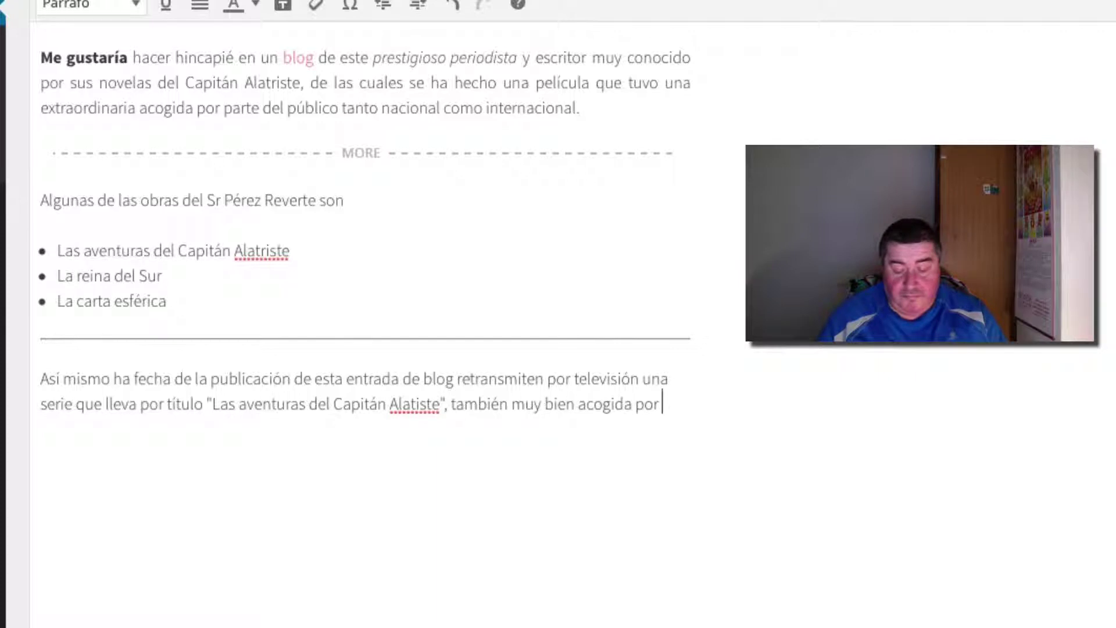
pyautogui.write('parte d')
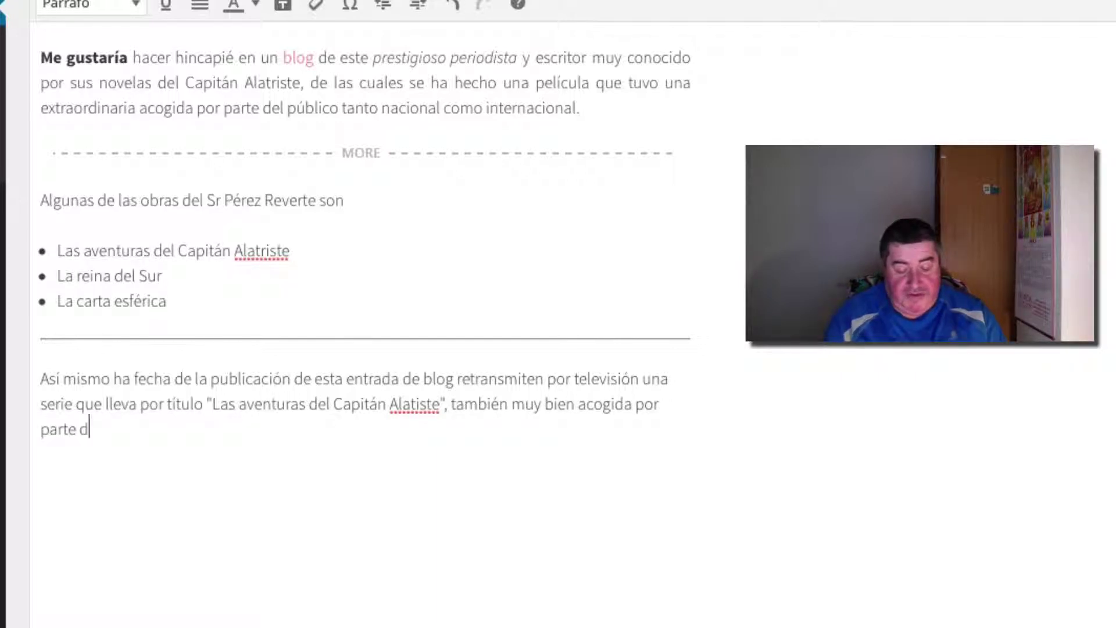
pyautogui.write('el públi')
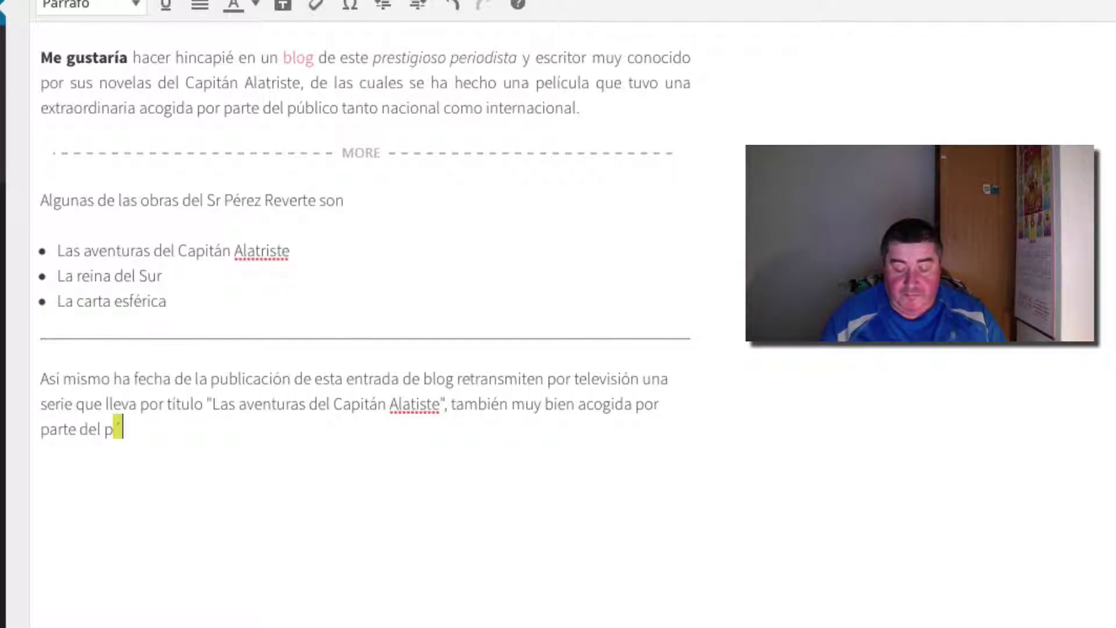
pyautogui.write('co')
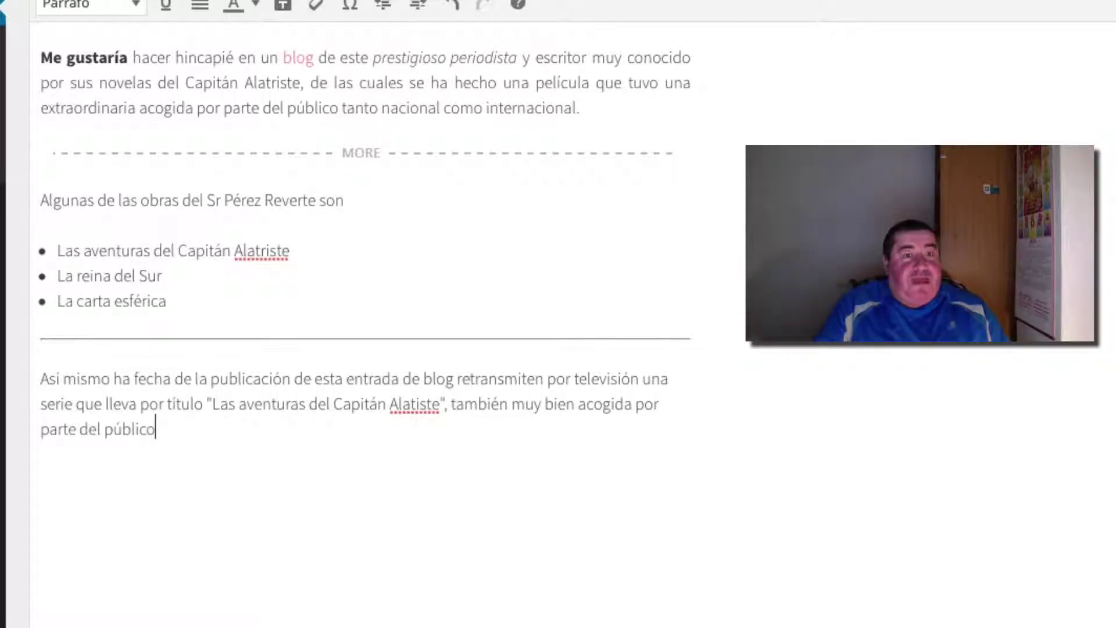
# Step: Have the spell checker ignore "Alatriste" in the bulleted list and "Alatiste" in the last paragraph
pyautogui.scroll(1, 895, 391)
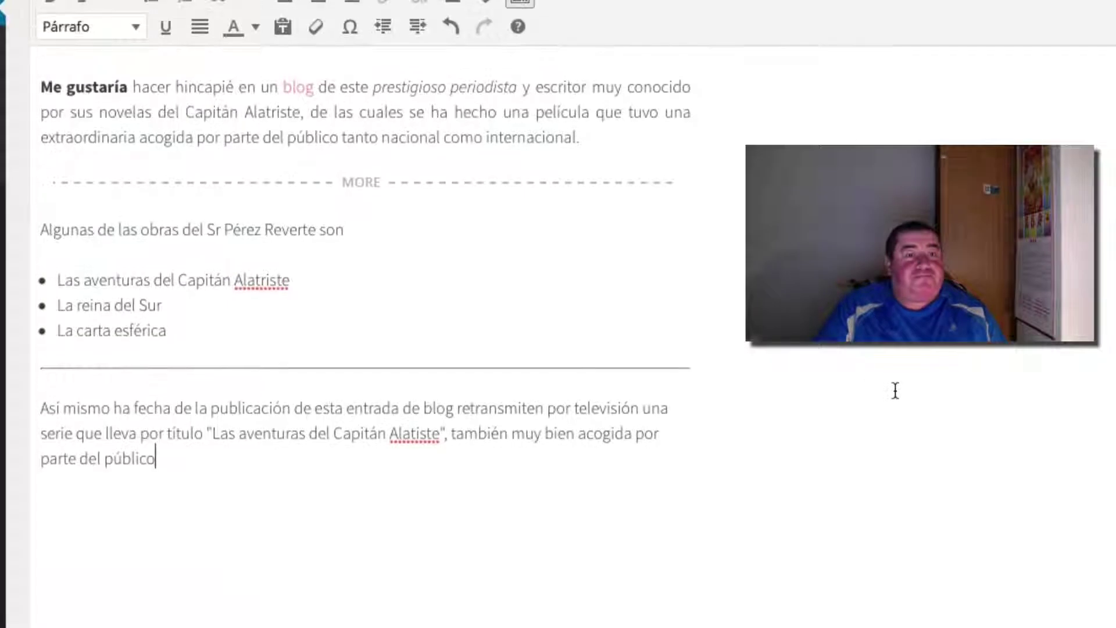
pyautogui.rightClick(258, 279)
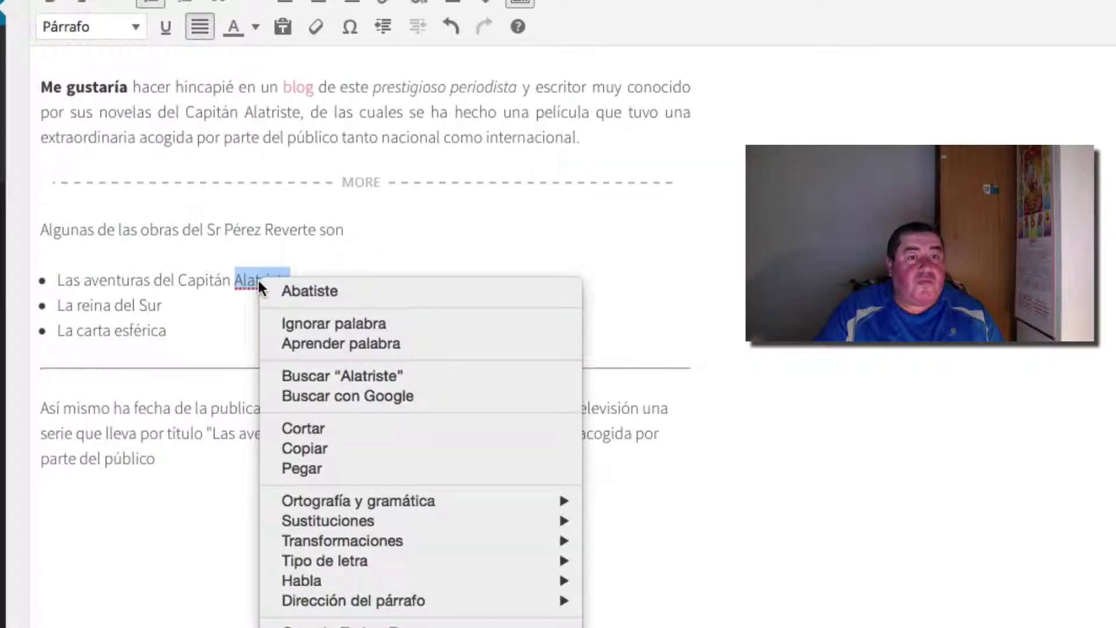
pyautogui.click(324, 323)
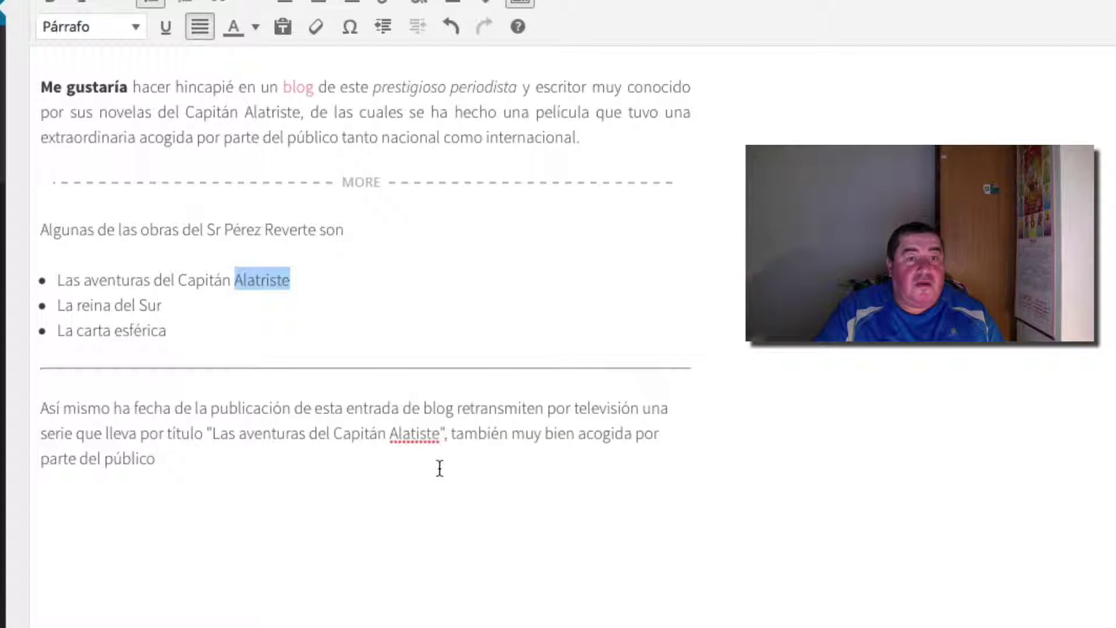
pyautogui.rightClick(416, 435)
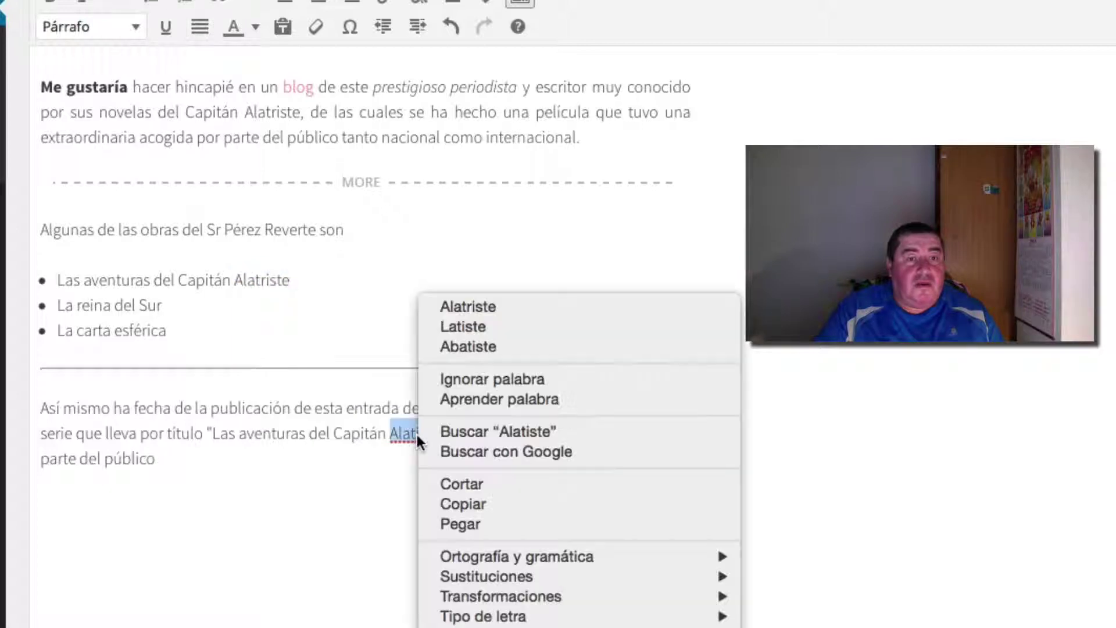
pyautogui.click(453, 380)
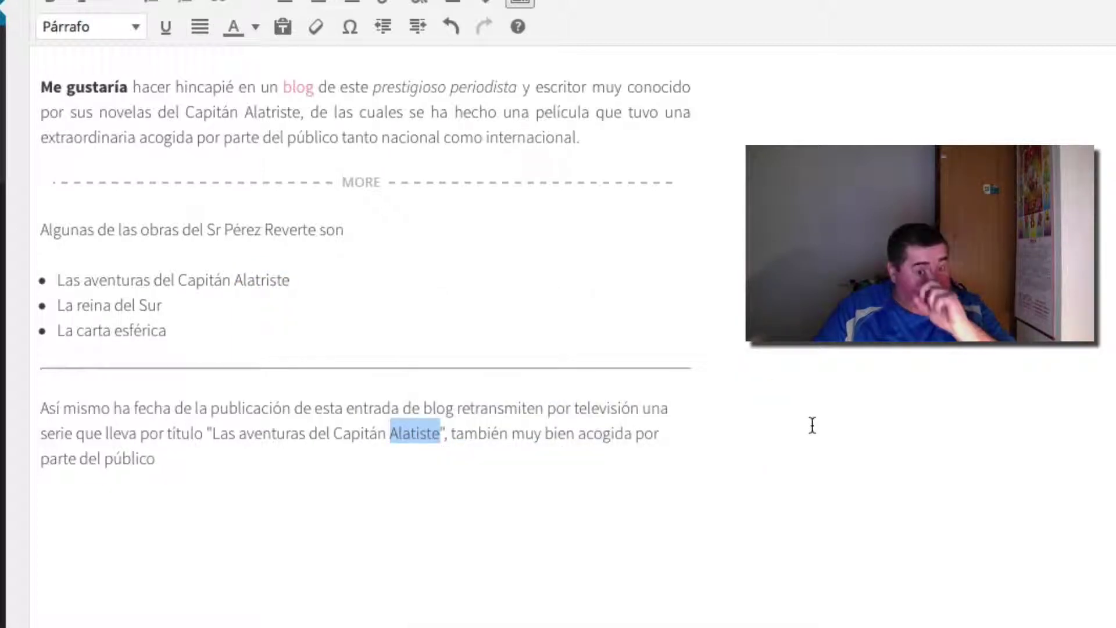
pyautogui.click(776, 473)
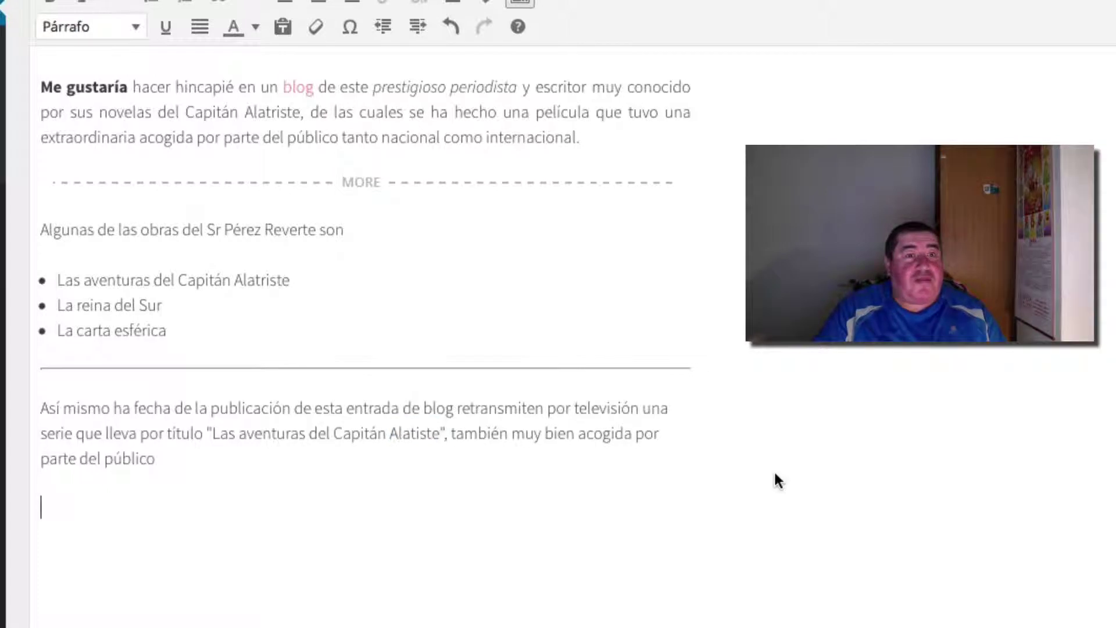
# Step: Underline the words "por televisión" in the paragraph below the horizontal line
pyautogui.scroll(1, 774, 470)
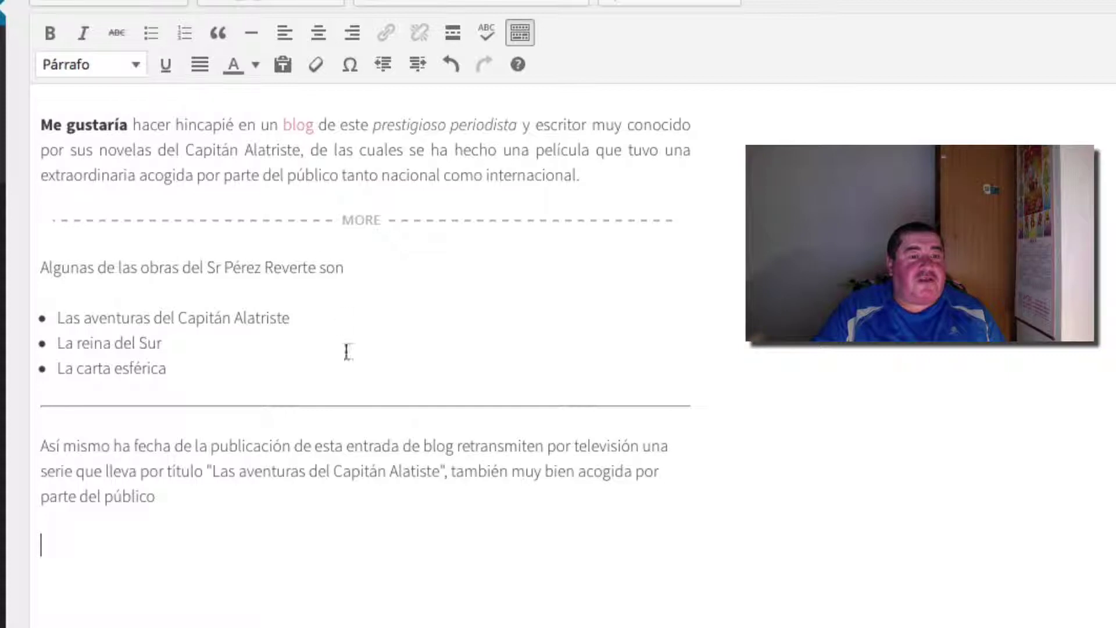
pyautogui.moveTo(547, 447); pyautogui.dragTo(640, 447)
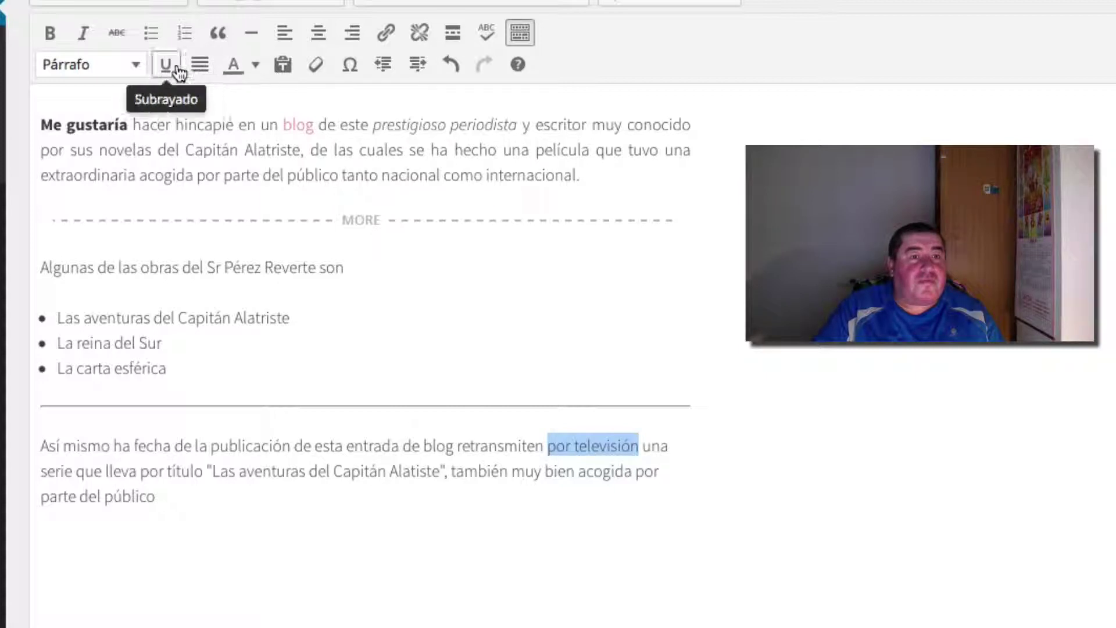
pyautogui.click(166, 67)
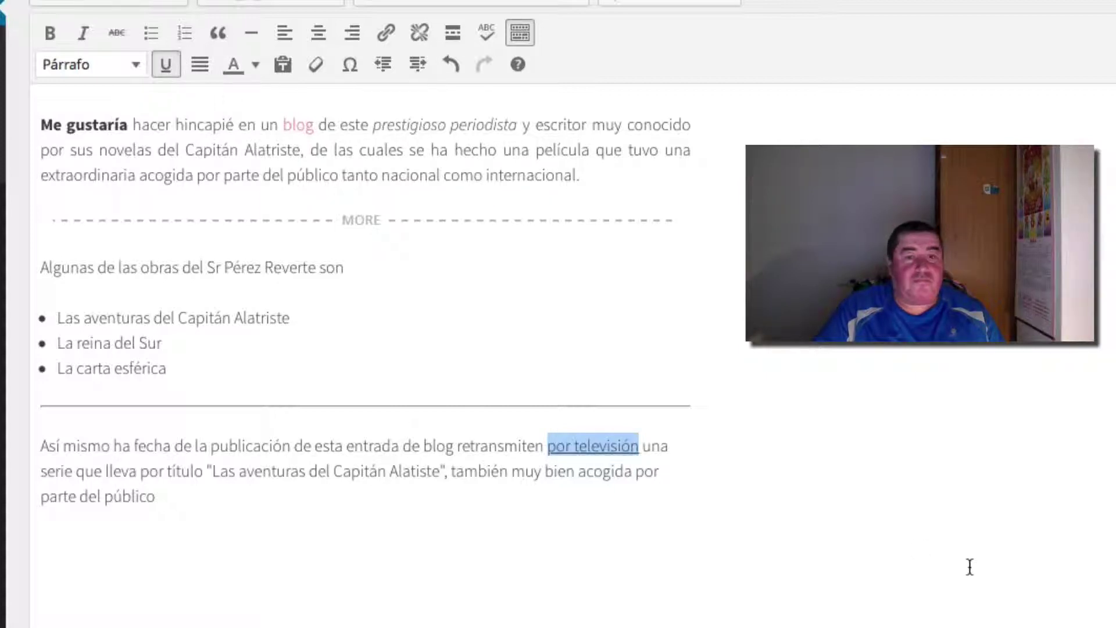
pyautogui.click(922, 548)
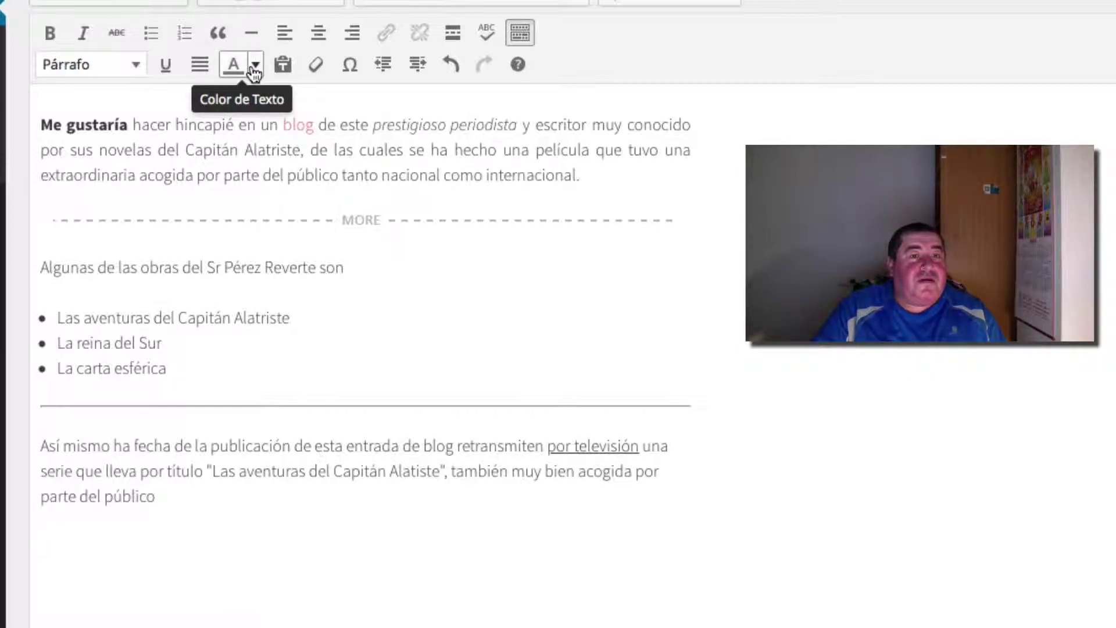
# Step: Colour the quoted series title in the last paragraph blue
pyautogui.moveTo(209, 469); pyautogui.dragTo(446, 469)
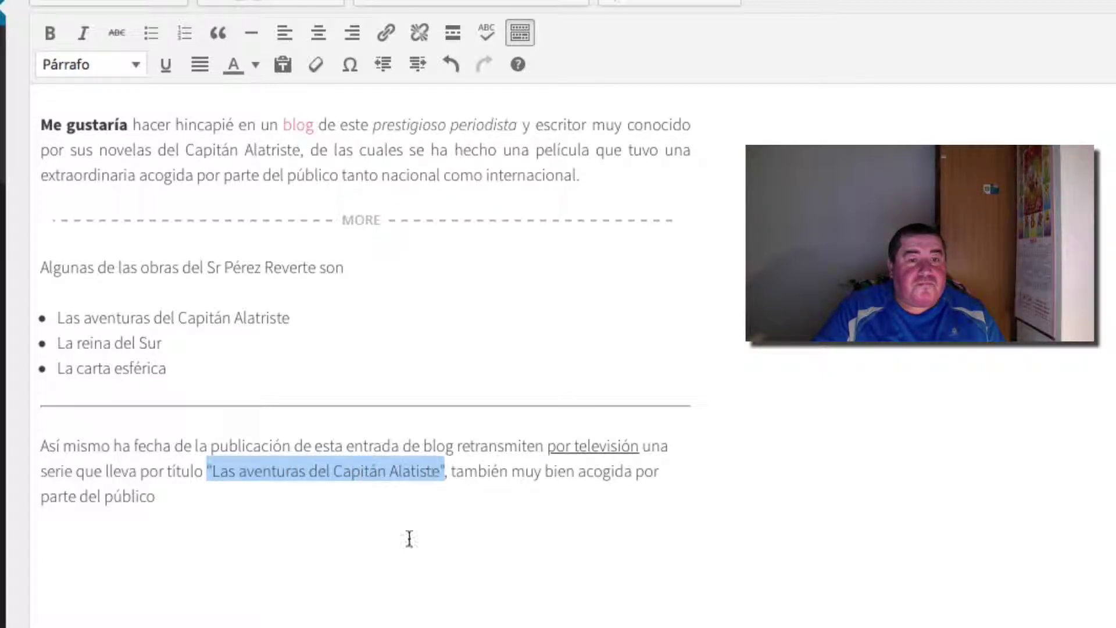
pyautogui.click(256, 66)
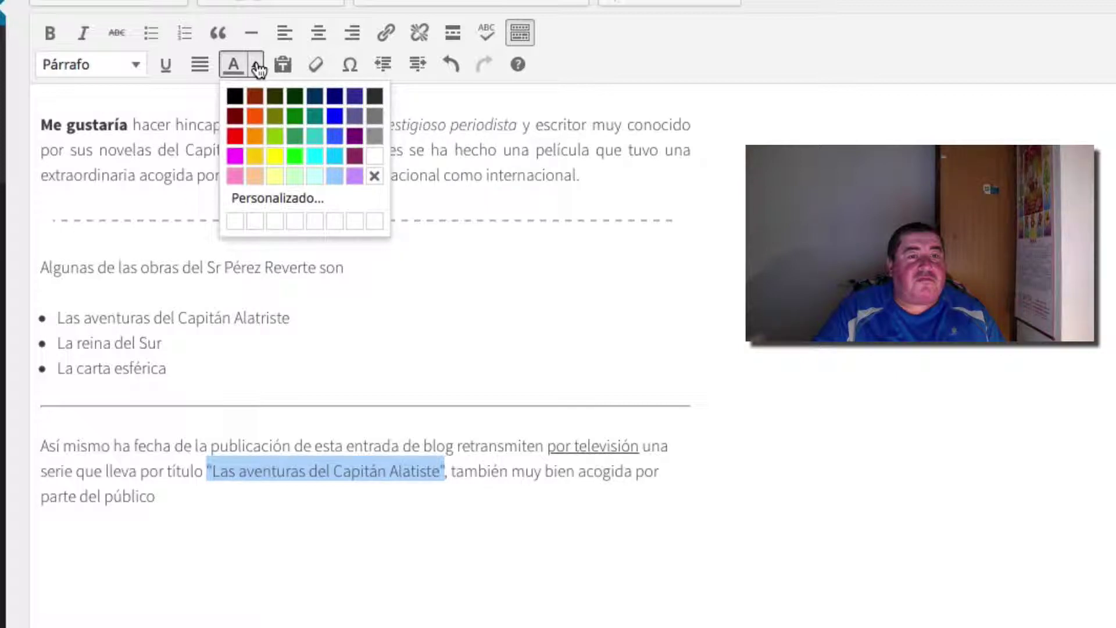
pyautogui.click(335, 118)
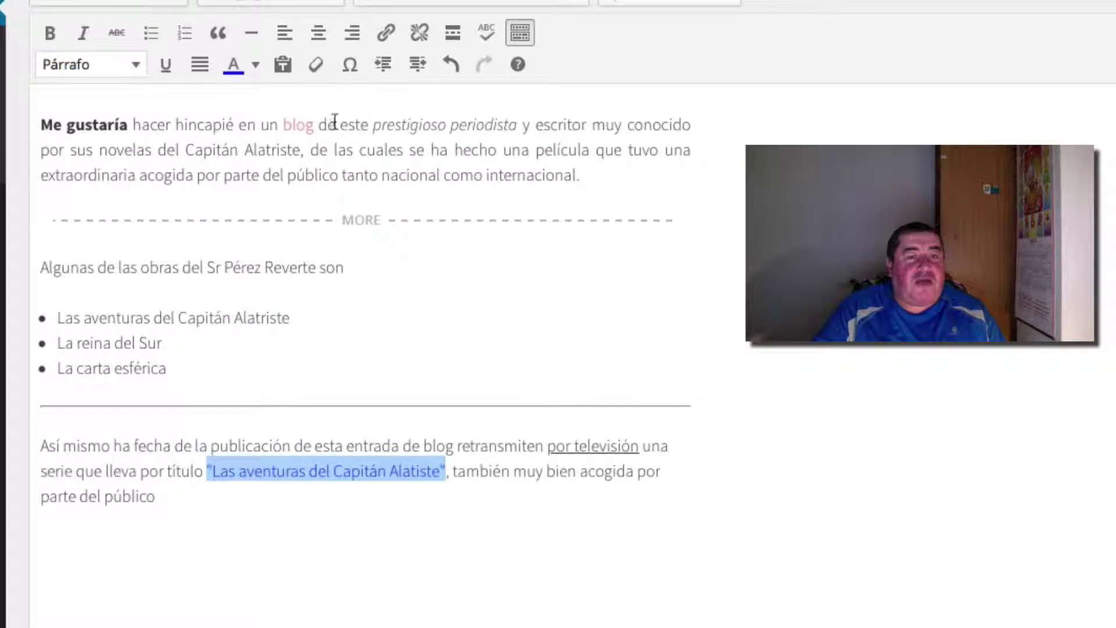
pyautogui.click(776, 526)
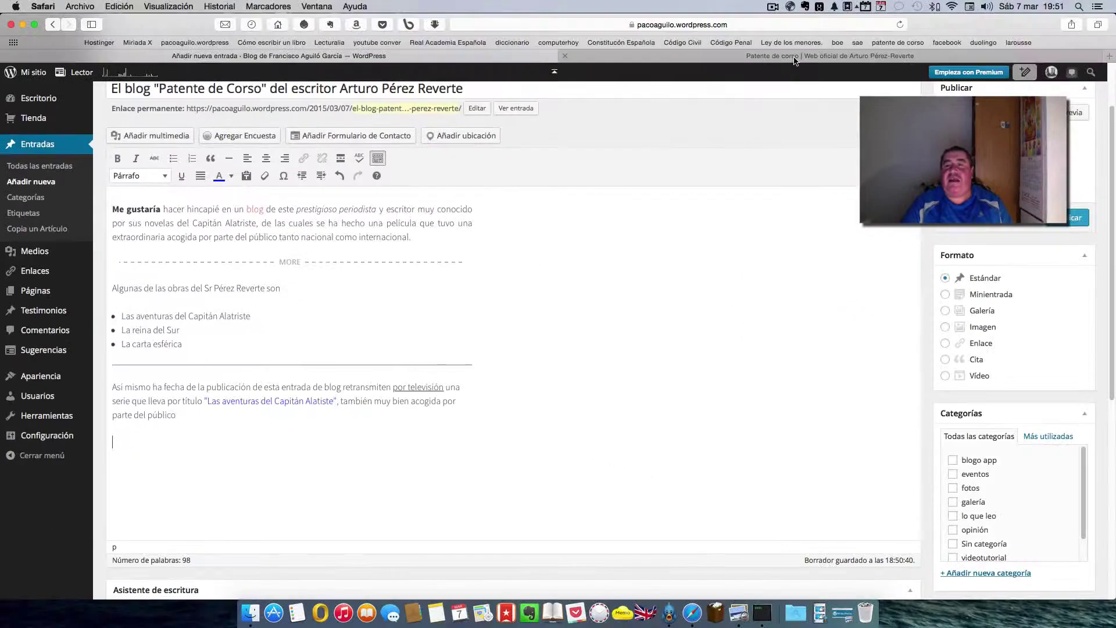
# Step: Copy the introductory paragraph of the article "Una historia de España (XXXIX)" from the open Patente de corso page
pyautogui.click(794, 57)
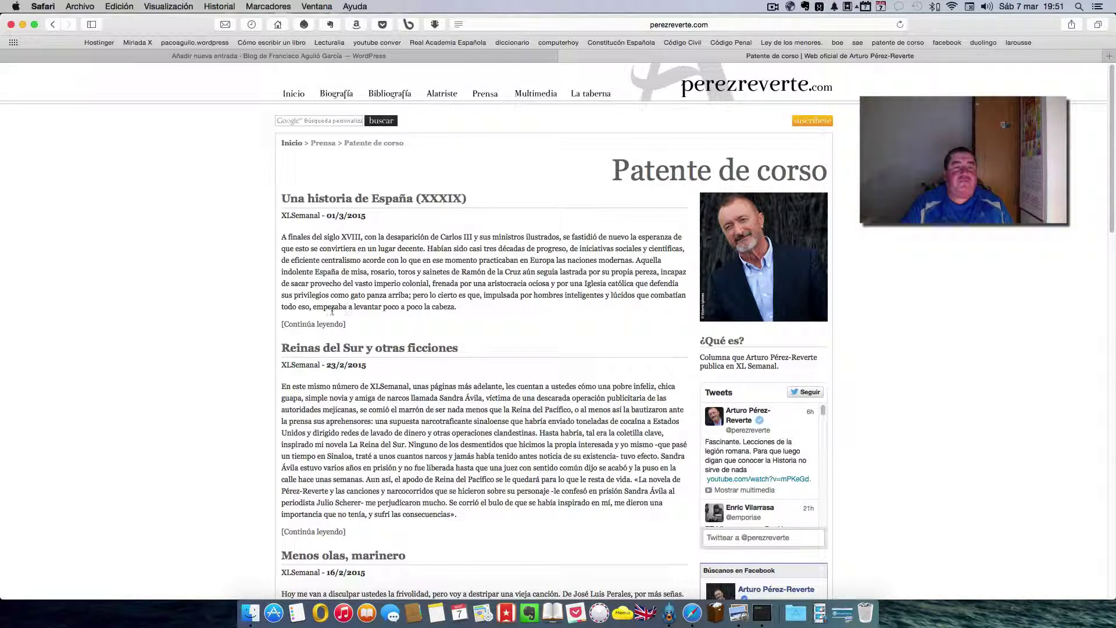
pyautogui.moveTo(455, 306); pyautogui.dragTo(281, 237)
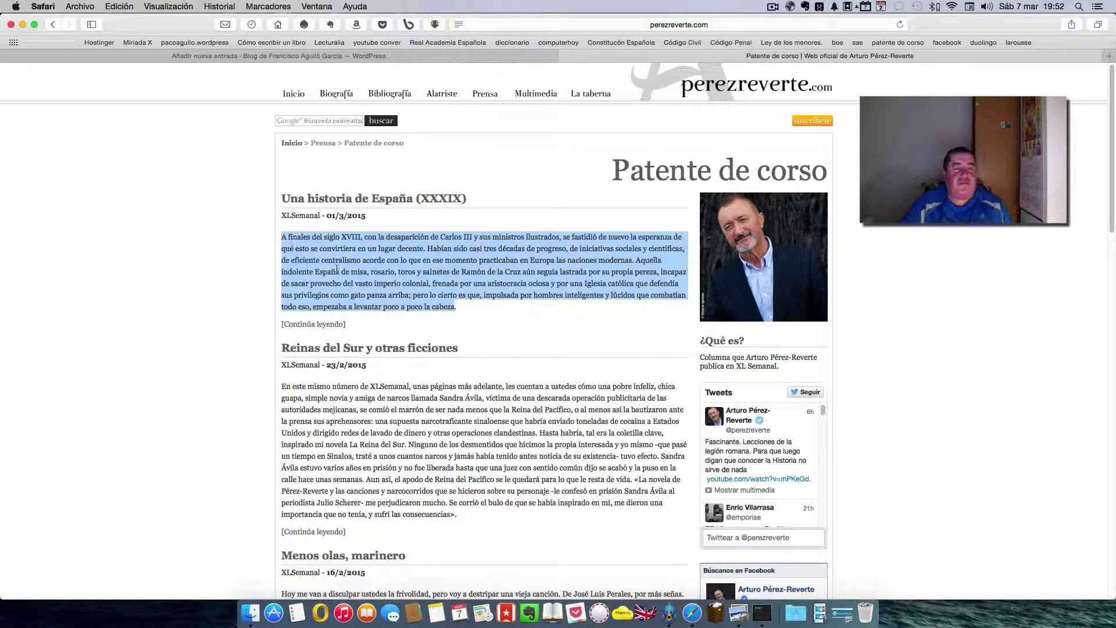
pyautogui.rightClick(423, 260)
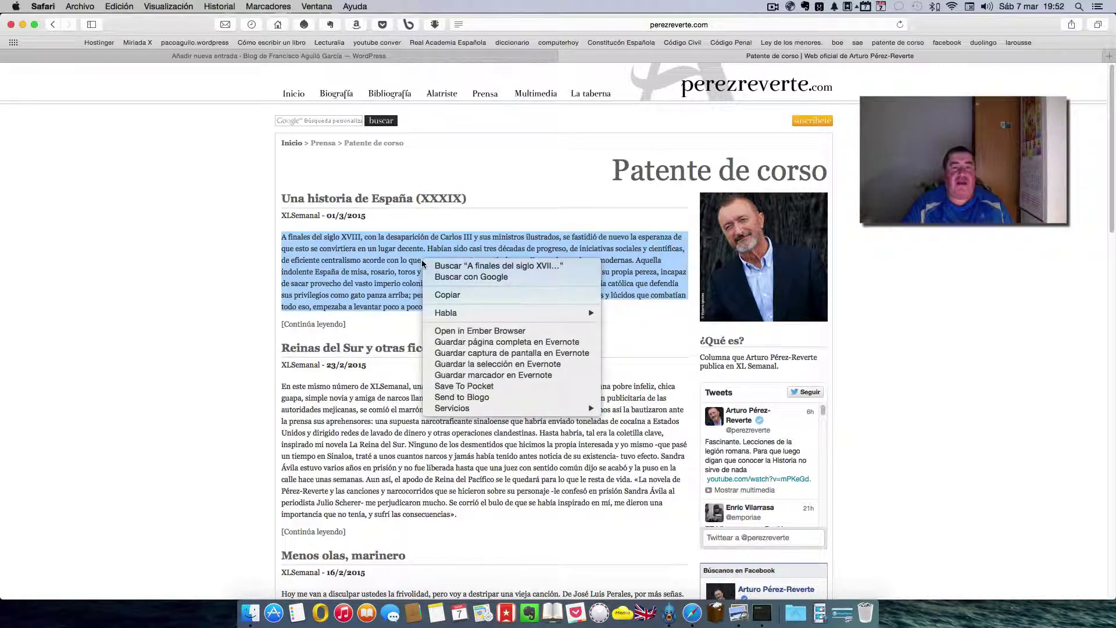
pyautogui.click(518, 296)
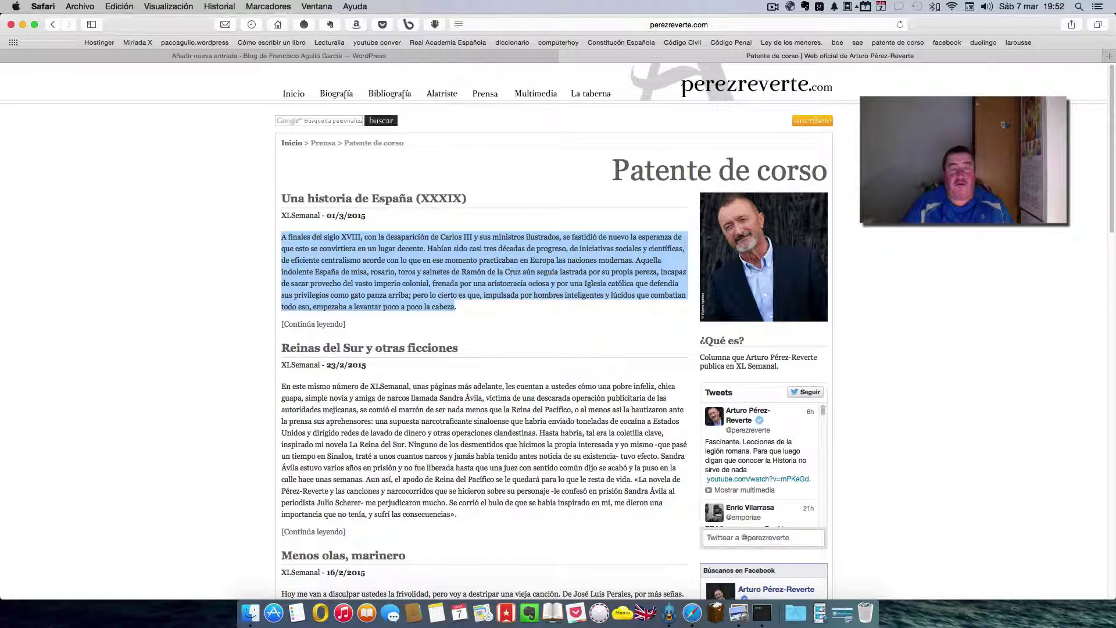
# Step: Paste the copied article text below the last paragraph of the WordPress post, and undo the paste
pyautogui.click(312, 56)
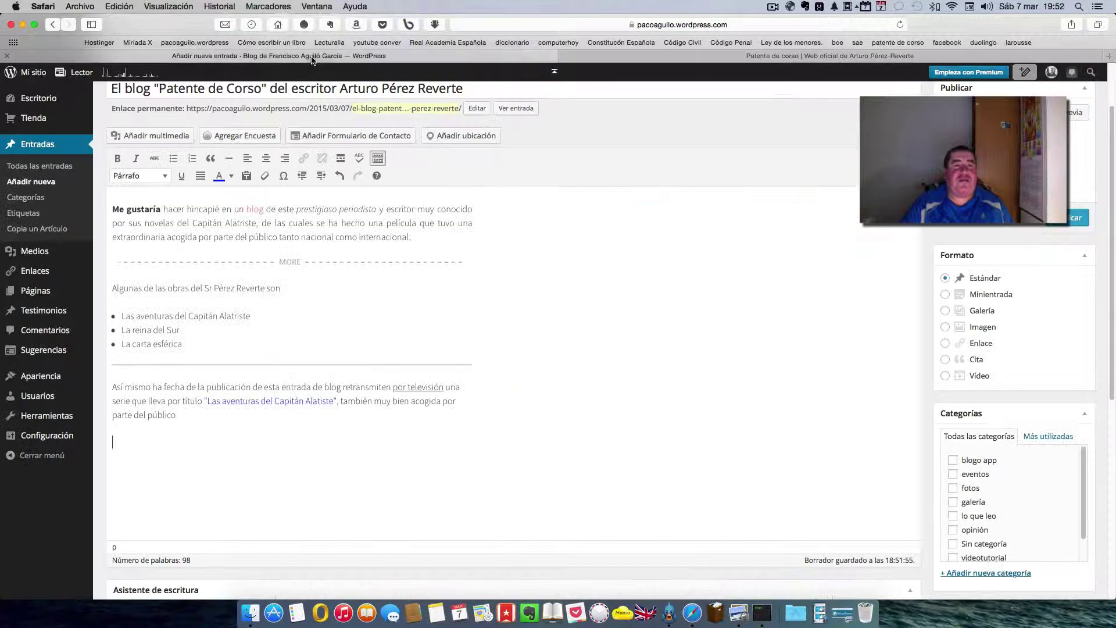
pyautogui.rightClick(117, 445)
pyautogui.click(134, 443)
pyautogui.scroll(-3, 550, 449)
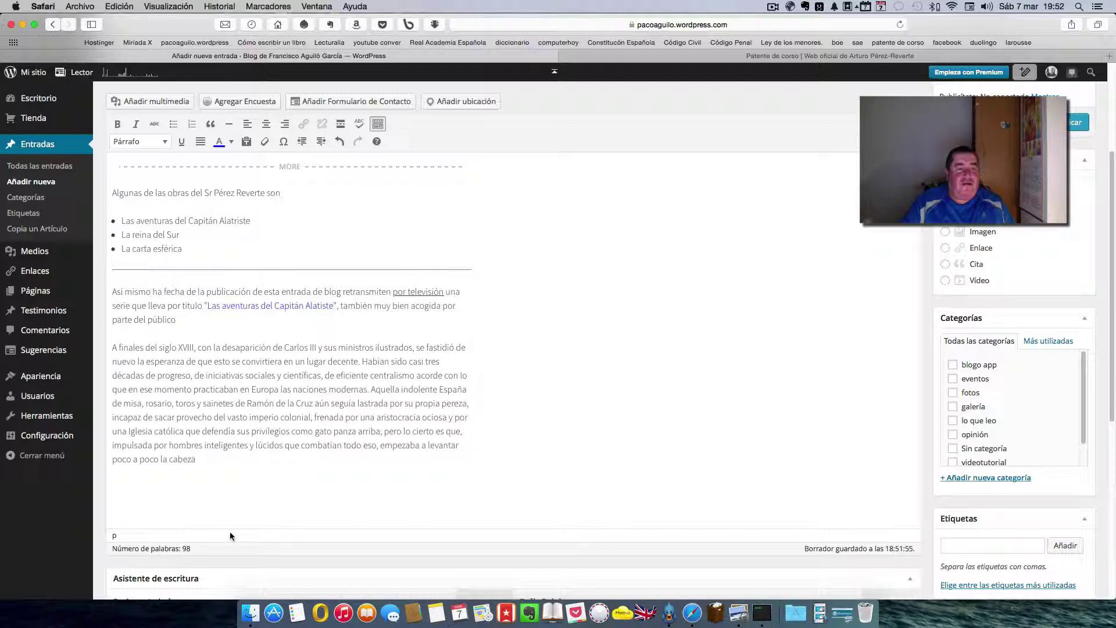
pyautogui.click(339, 141)
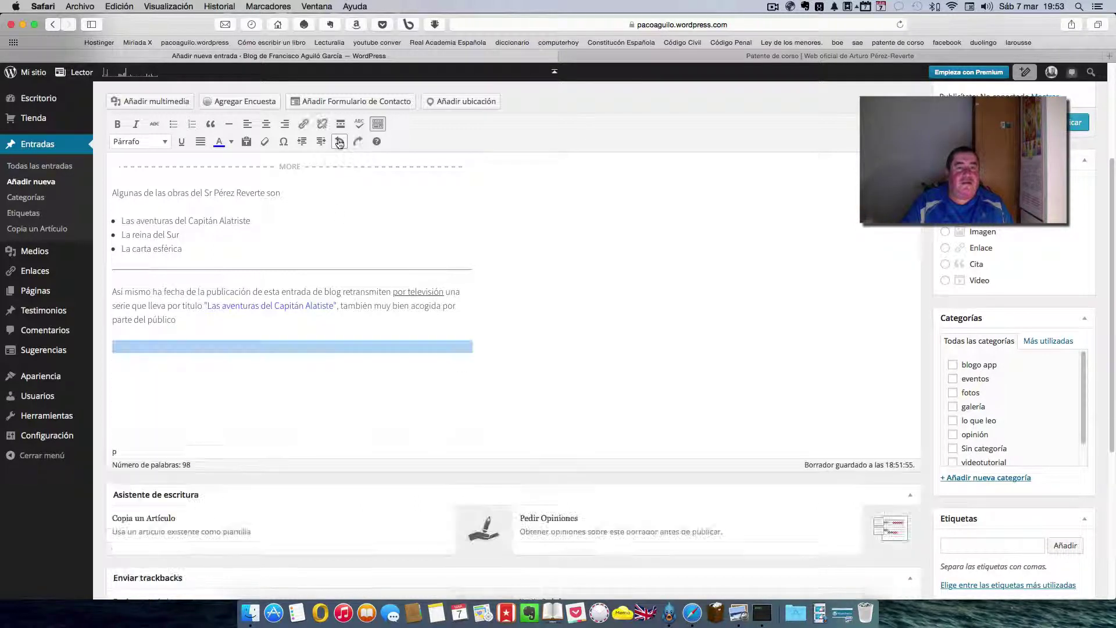
pyautogui.click(537, 348)
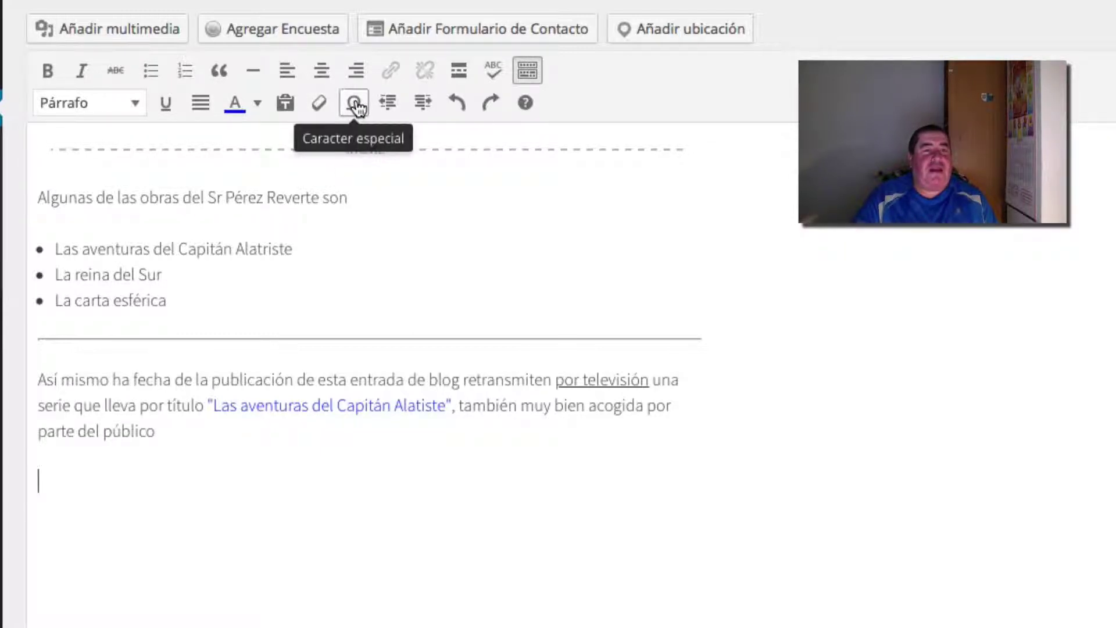
# Step: Insert the special character Ω on the empty line below the last paragraph, and undo the insertion
pyautogui.click(355, 104)
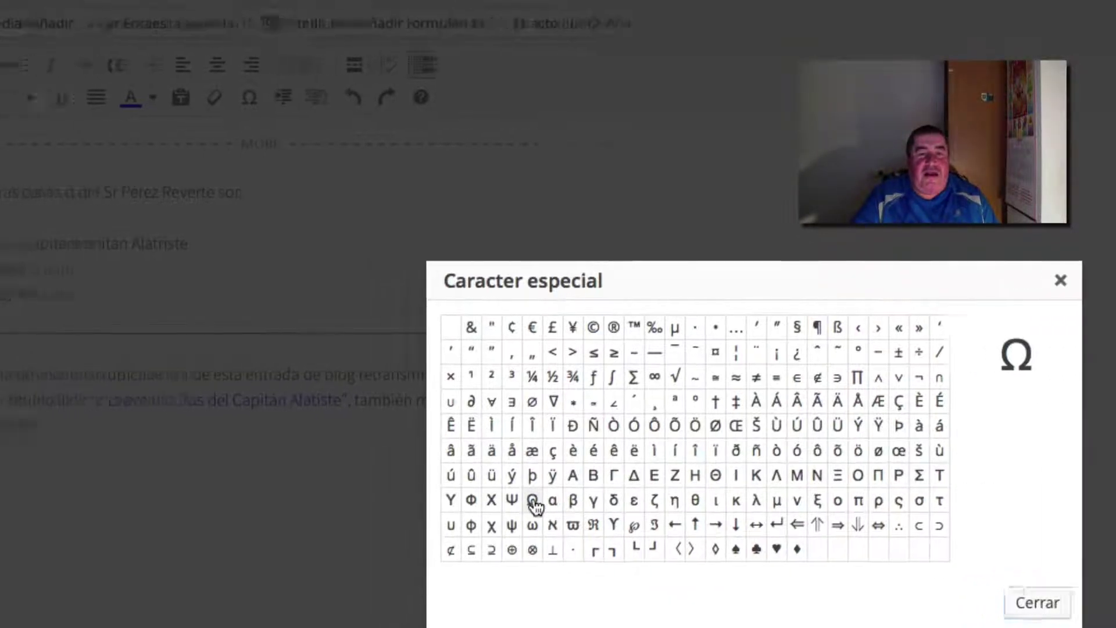
pyautogui.click(533, 502)
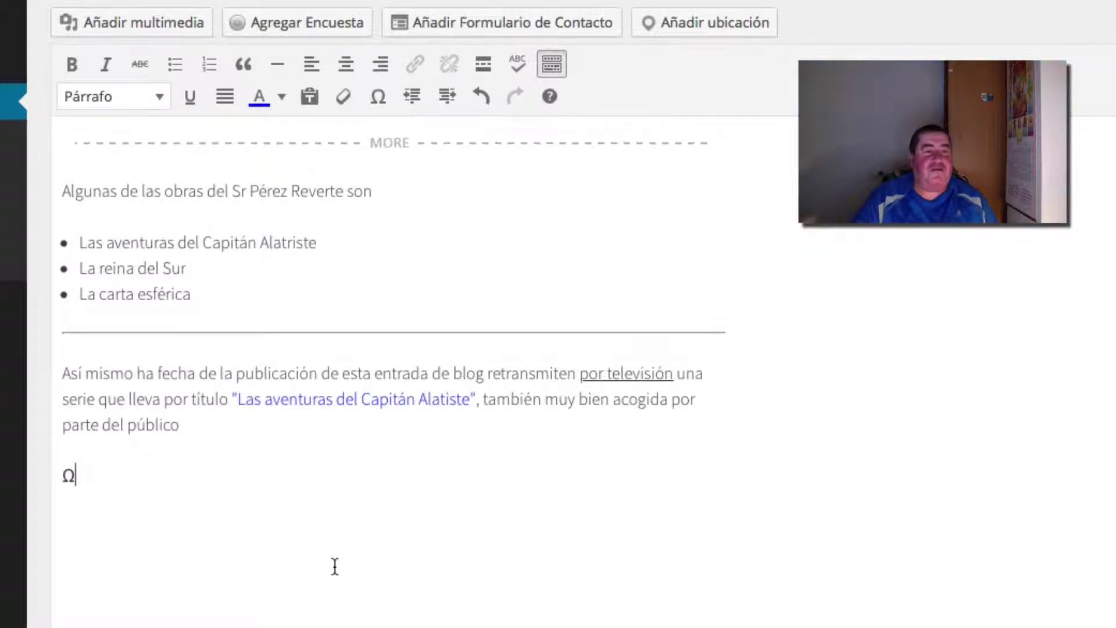
pyautogui.click(482, 99)
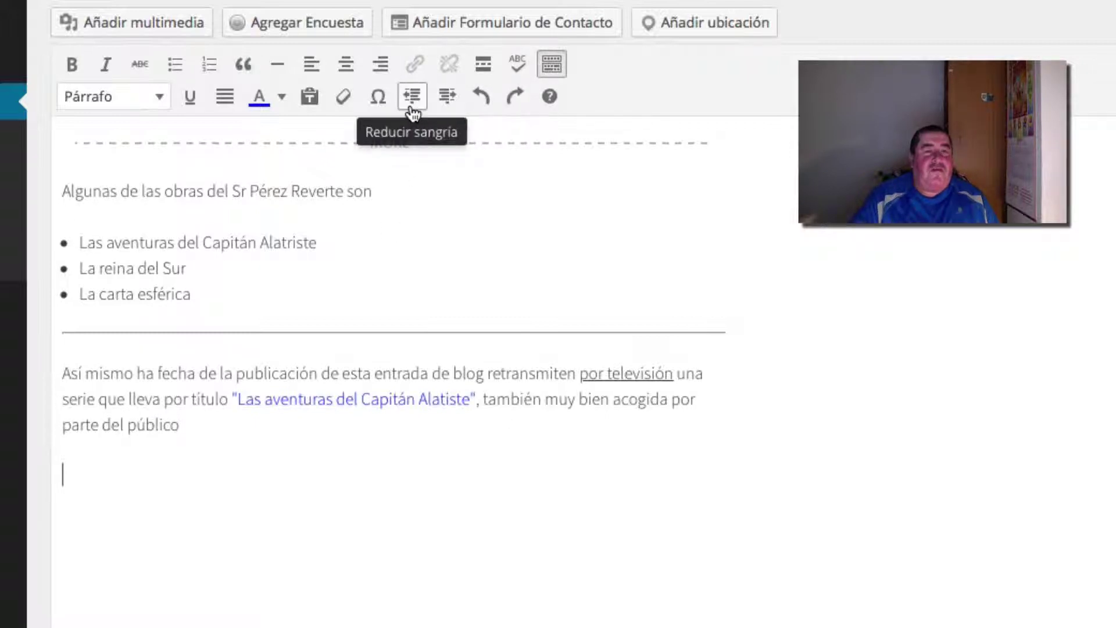
# Step: Try to reduce the indentation of the last paragraph, which begins "Así mismo ha fecha"
pyautogui.moveTo(214, 423); pyautogui.dragTo(60, 369)
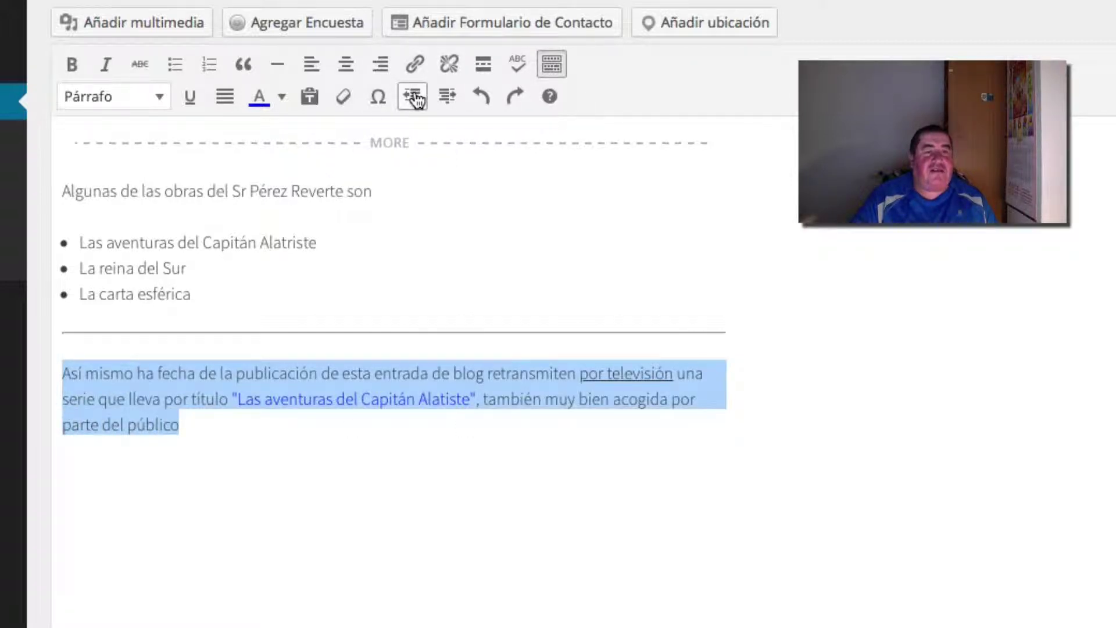
pyautogui.click(495, 495)
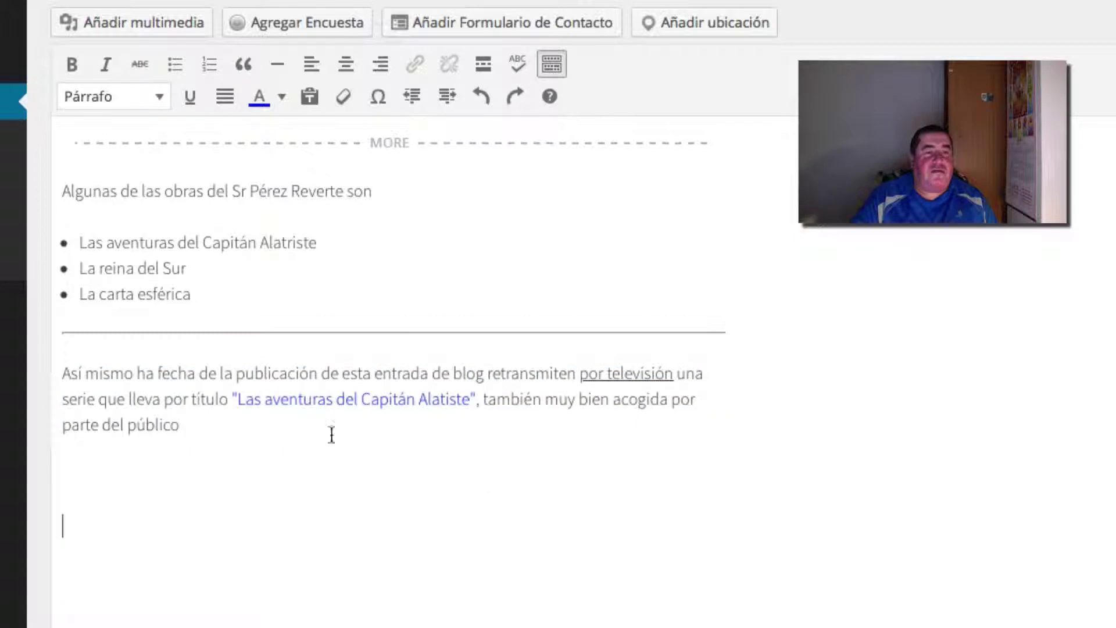
pyautogui.click(63, 375)
pyautogui.click(411, 100)
pyautogui.click(215, 434)
pyautogui.moveTo(216, 433); pyautogui.dragTo(62, 370)
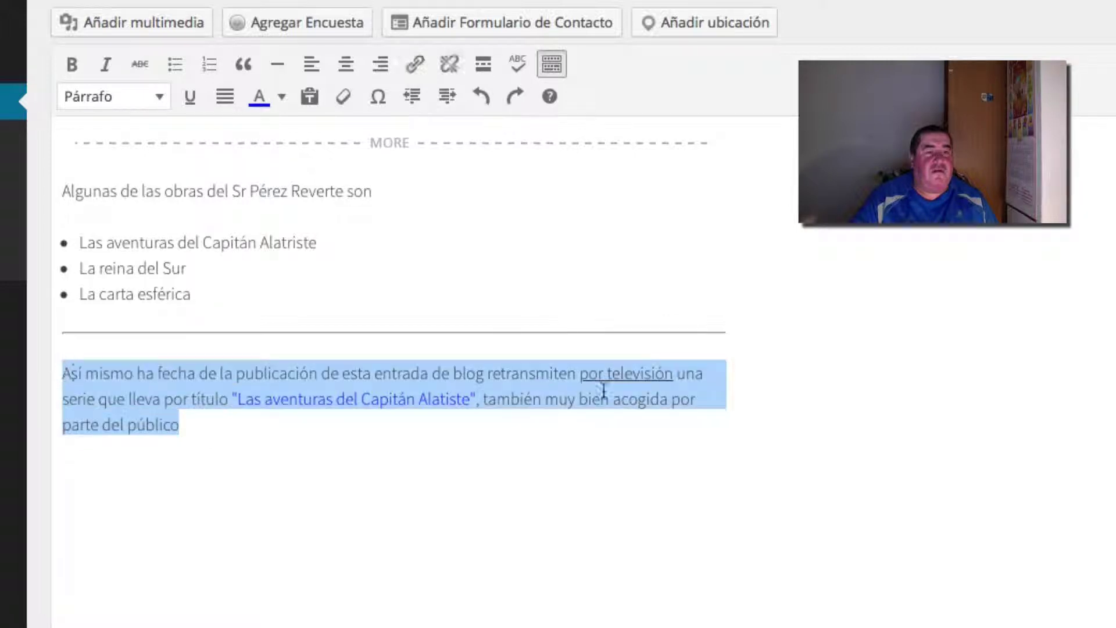
pyautogui.click(861, 523)
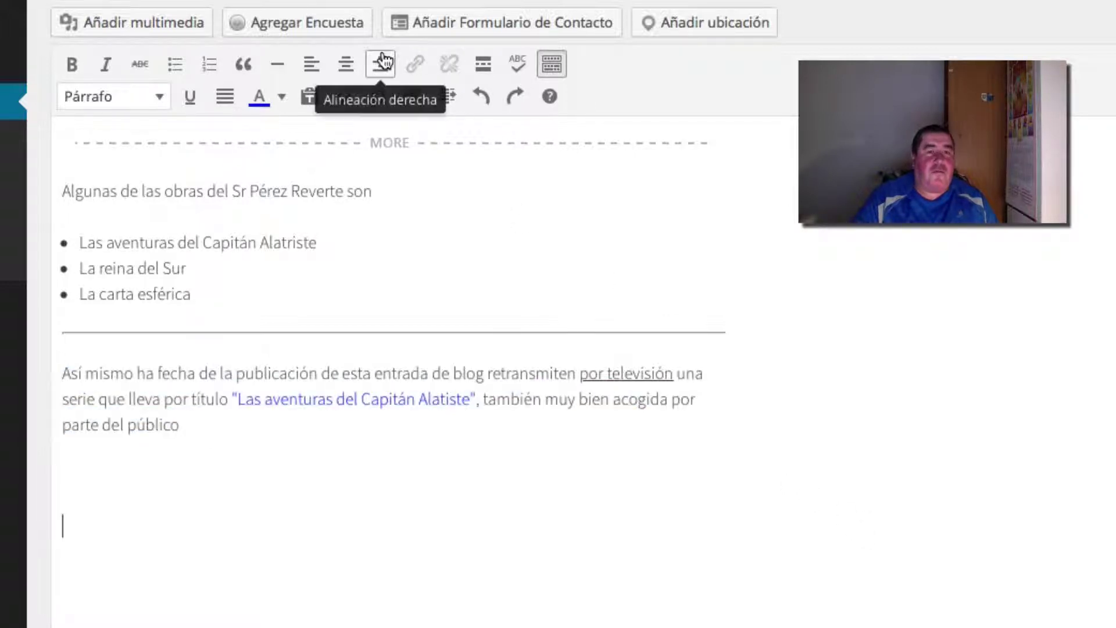
pyautogui.click(414, 98)
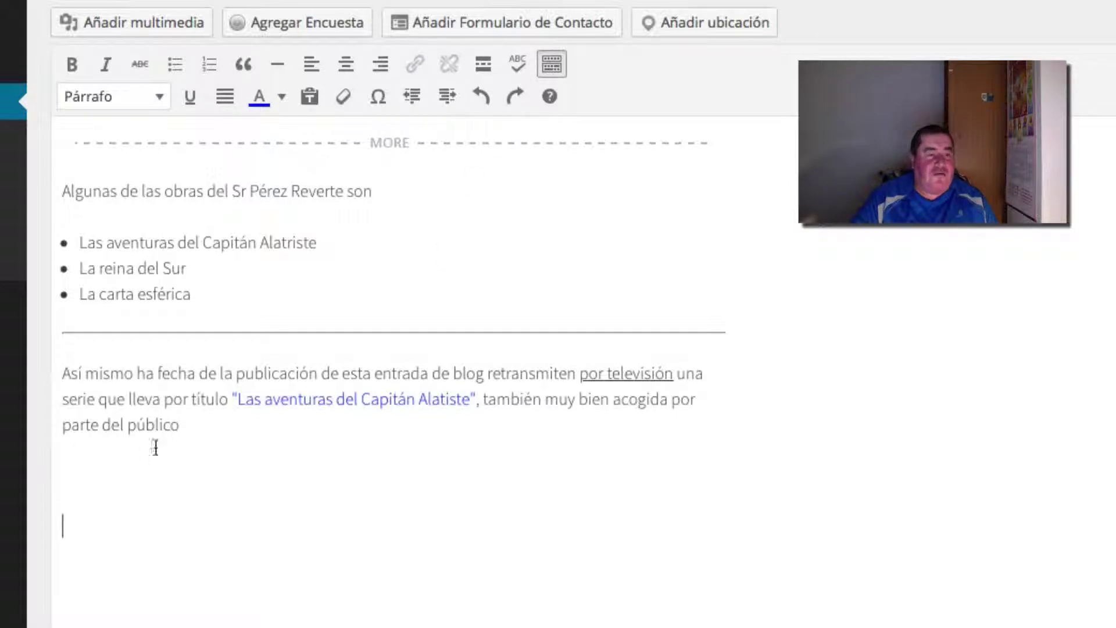
# Step: Increase the indentation of the last paragraph by three levels, and reduce it by two levels
pyautogui.moveTo(195, 424); pyautogui.dragTo(66, 371)
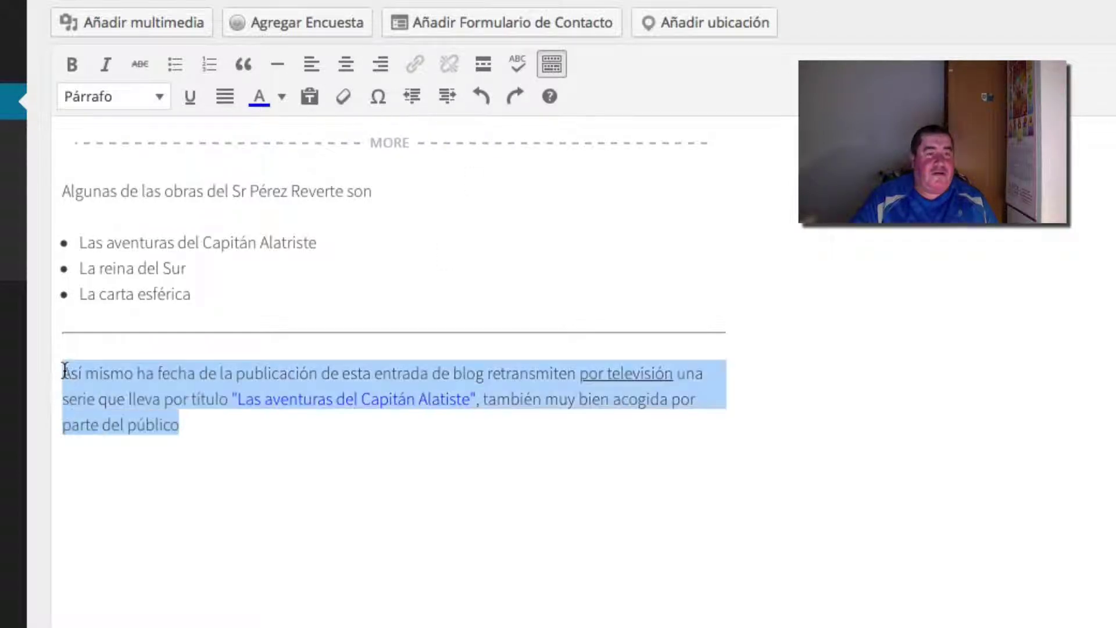
pyautogui.click(449, 99)
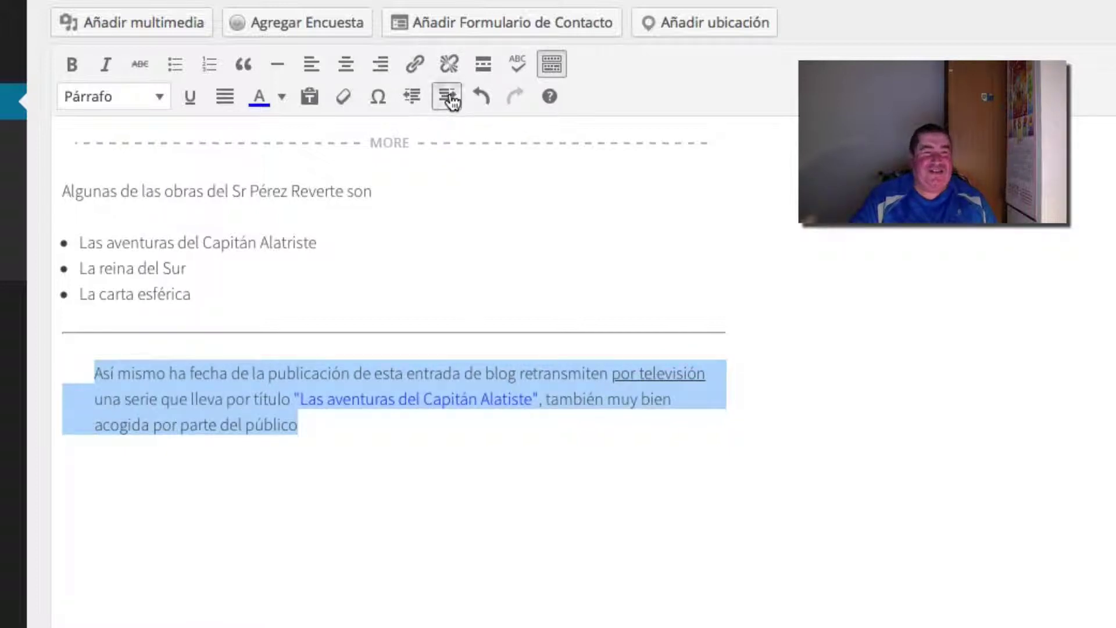
pyautogui.click(449, 98)
pyautogui.click(449, 98)
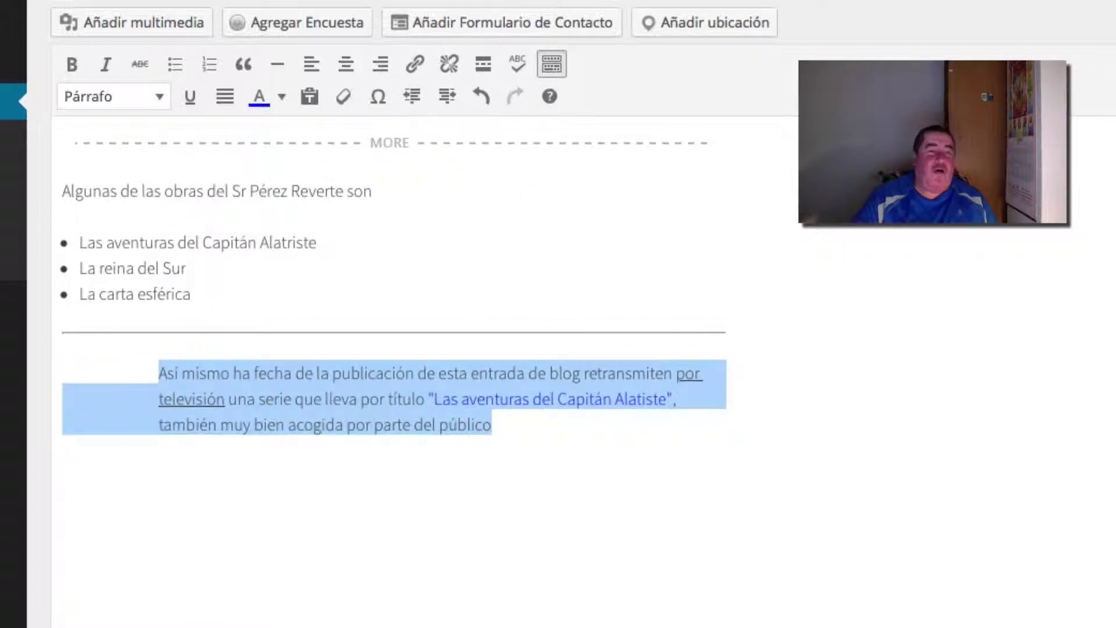
pyautogui.click(416, 101)
pyautogui.click(416, 101)
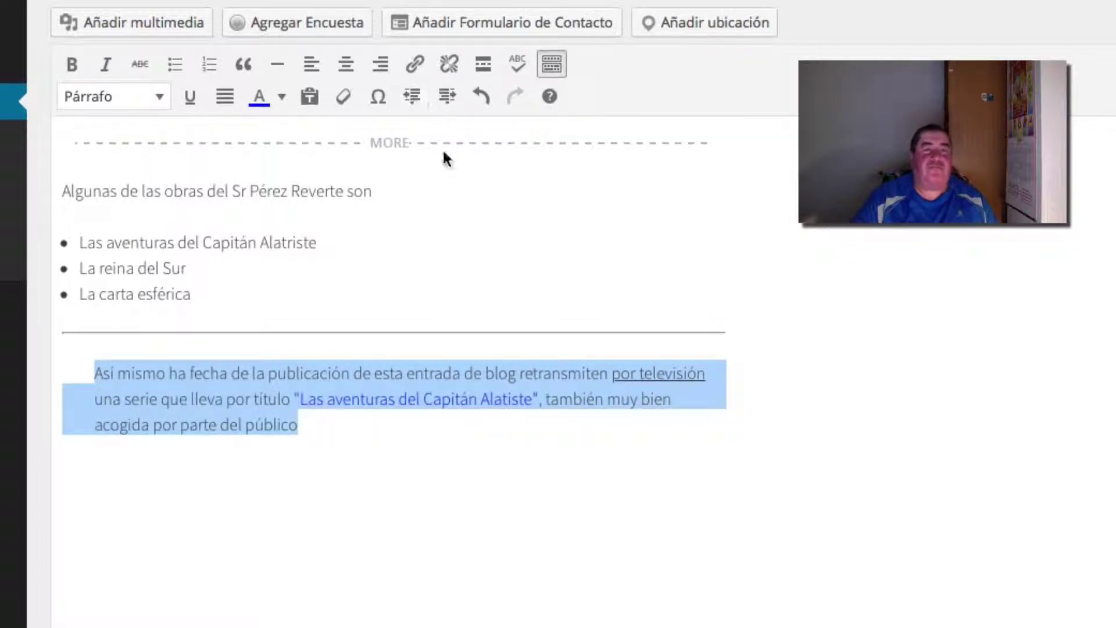
# Step: Undo all the indentation changes made to the last paragraph
pyautogui.click(483, 97)
pyautogui.click(482, 97)
pyautogui.click(483, 97)
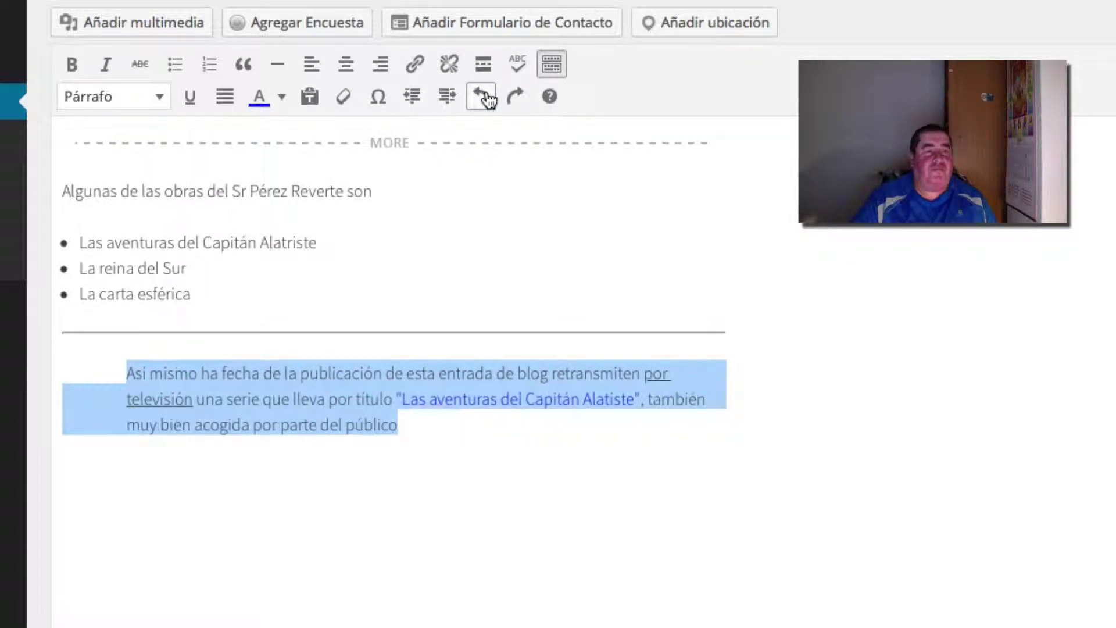
pyautogui.click(484, 96)
pyautogui.click(484, 97)
# Step: Begin a new line below the last paragraph with the text "lo que vamos a ca"
pyautogui.click(264, 468)
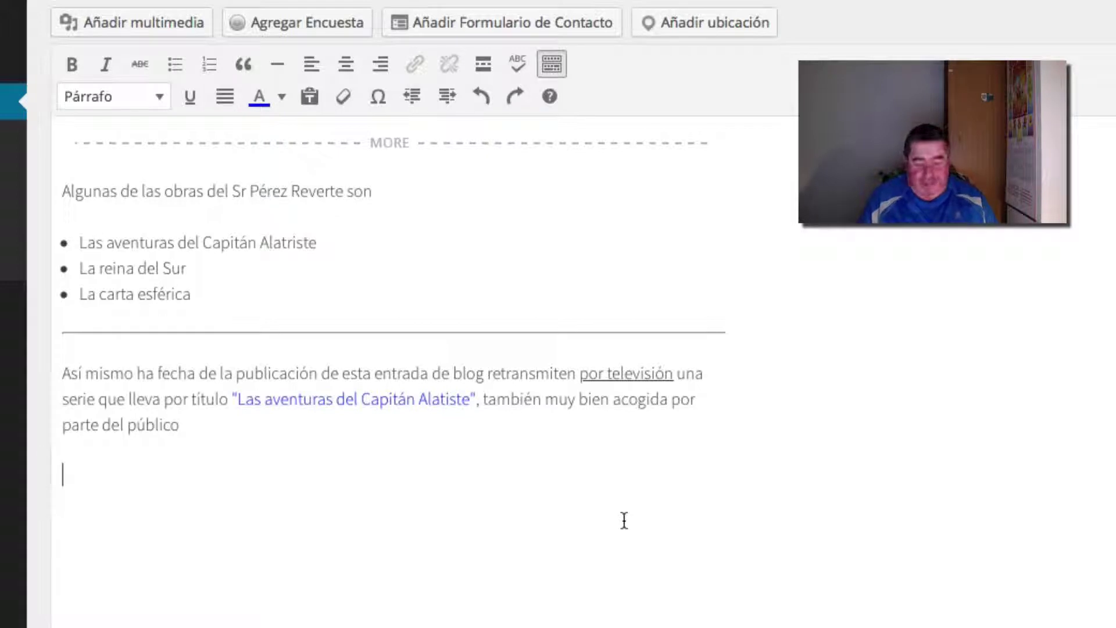
pyautogui.write('lo q')
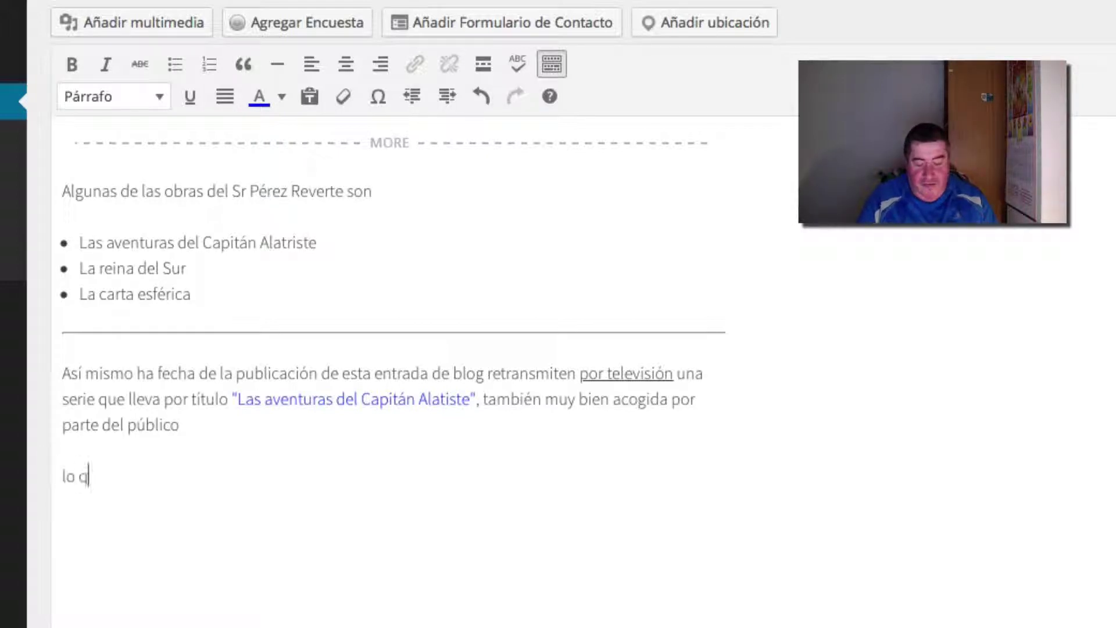
pyautogui.write('ue vamos ')
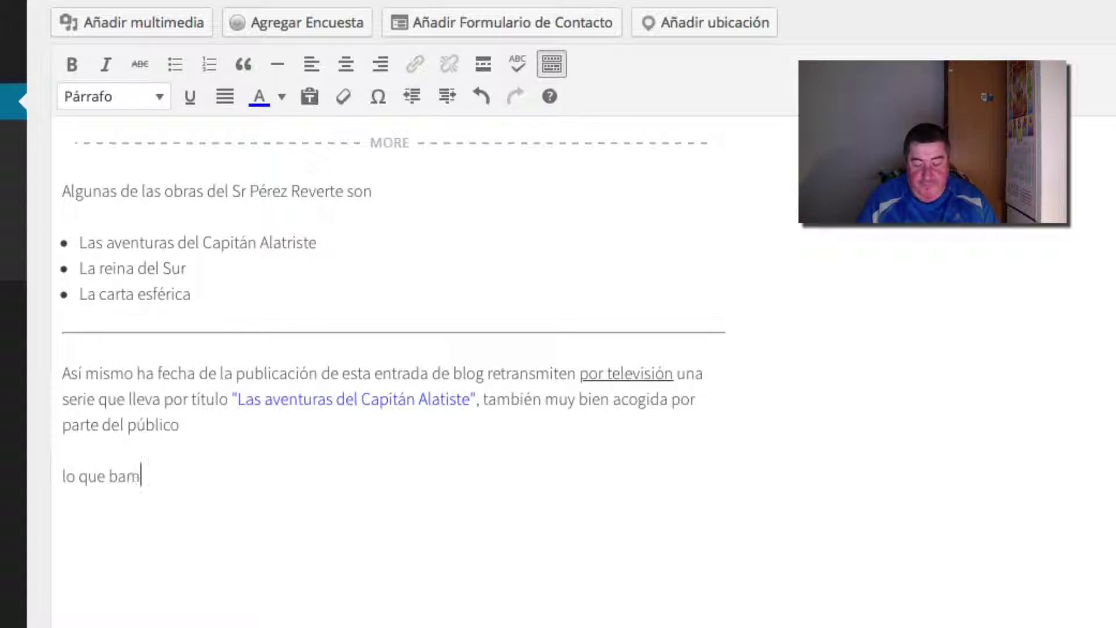
pyautogui.write('a ')
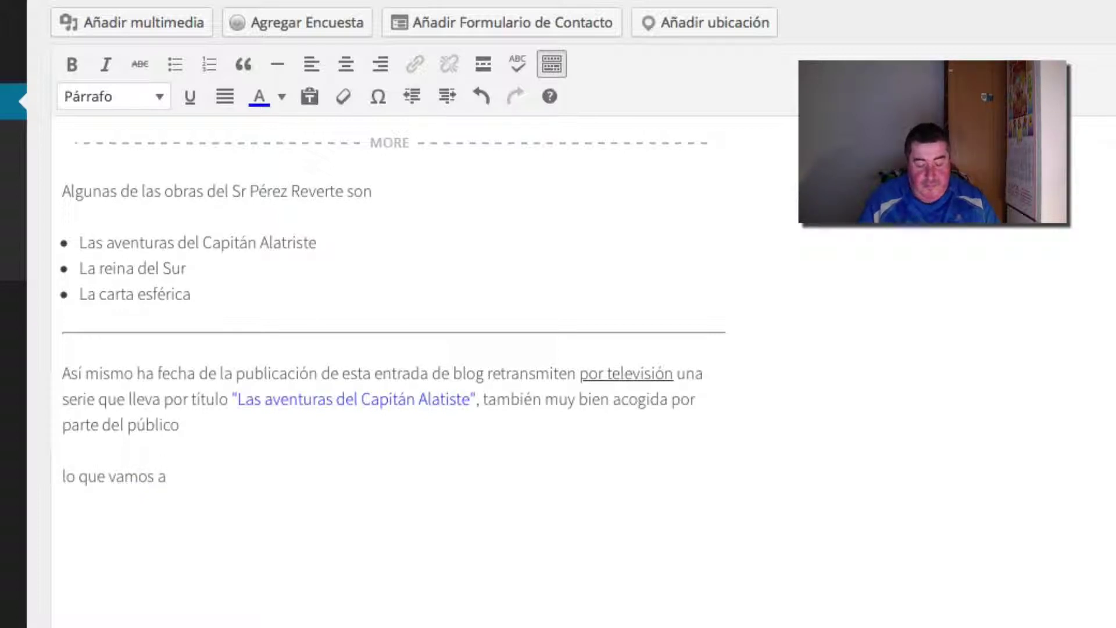
pyautogui.write('ca')
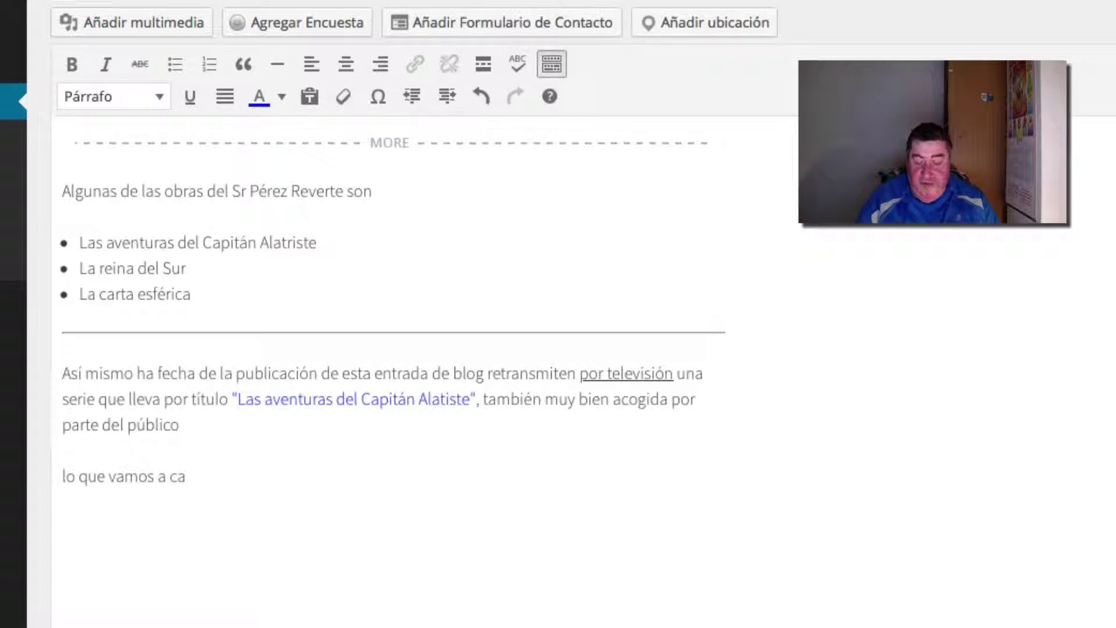
# Step: Replace the text after "lo que" with the deliberately misspelled "bamos a hacer es añadir una foto", and start a new paragraph
pyautogui.press('BackSpace')
pyautogui.press('BackSpace')
pyautogui.press('BackSpace')
pyautogui.press('BackSpace')
pyautogui.press('BackSpace')
pyautogui.press('BackSpace')
pyautogui.press('BackSpace')
pyautogui.press('BackSpace')
pyautogui.press('BackSpace')
pyautogui.press('BackSpace')
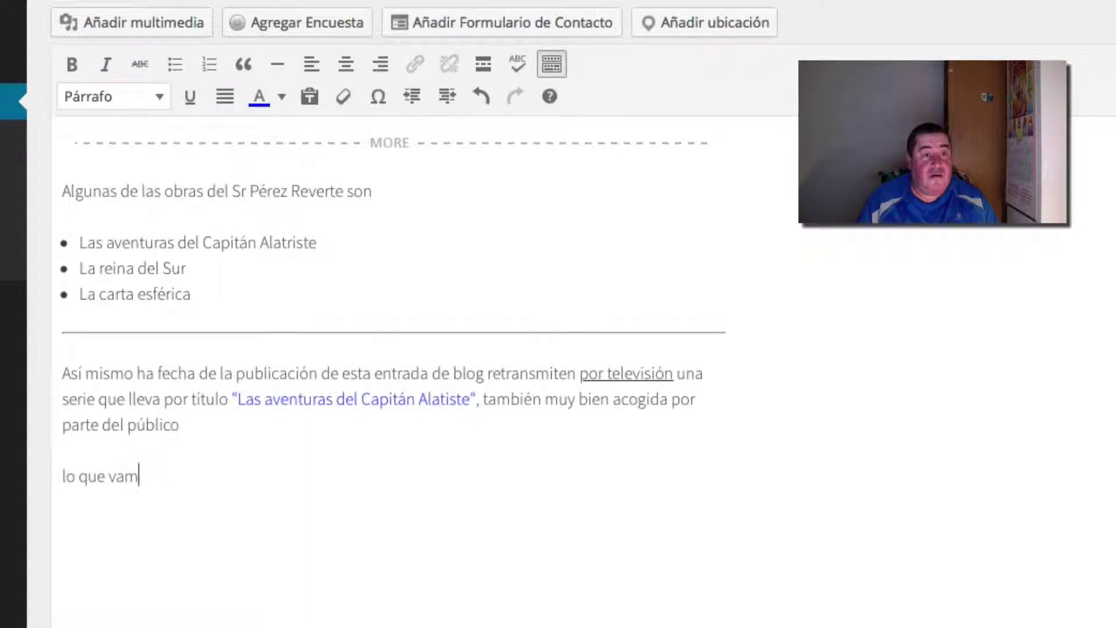
pyautogui.write('bam')
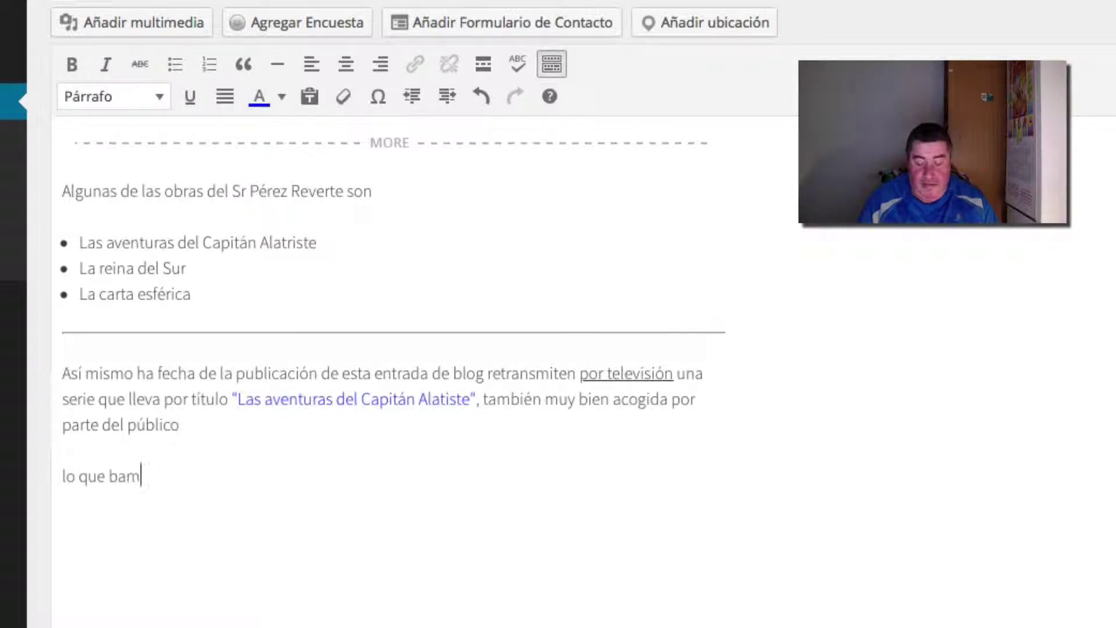
pyautogui.write('os ')
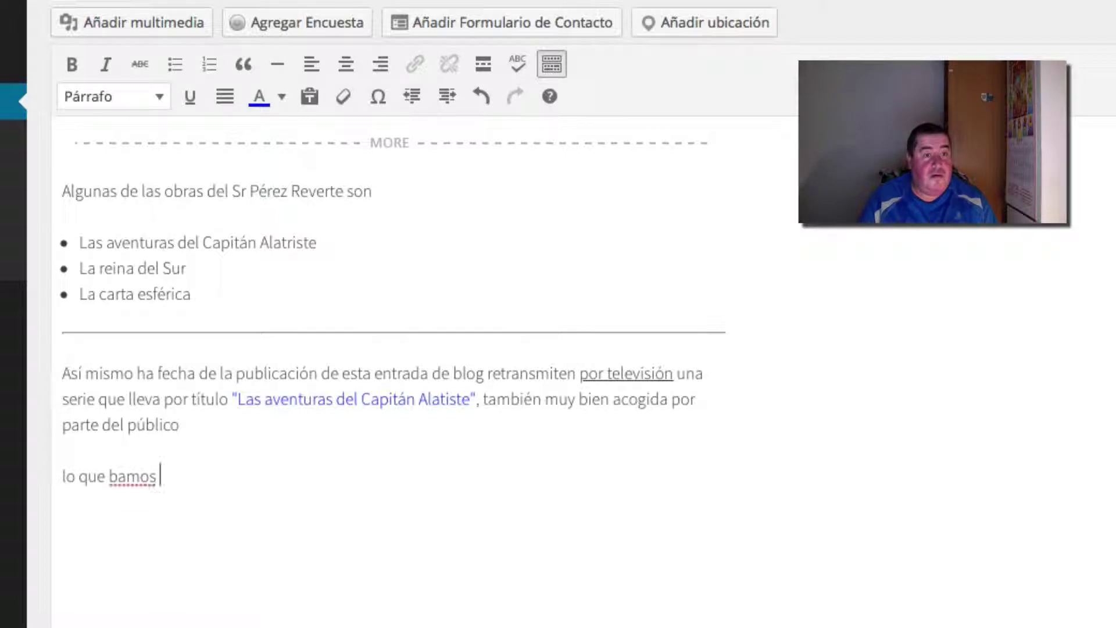
pyautogui.write('a hac')
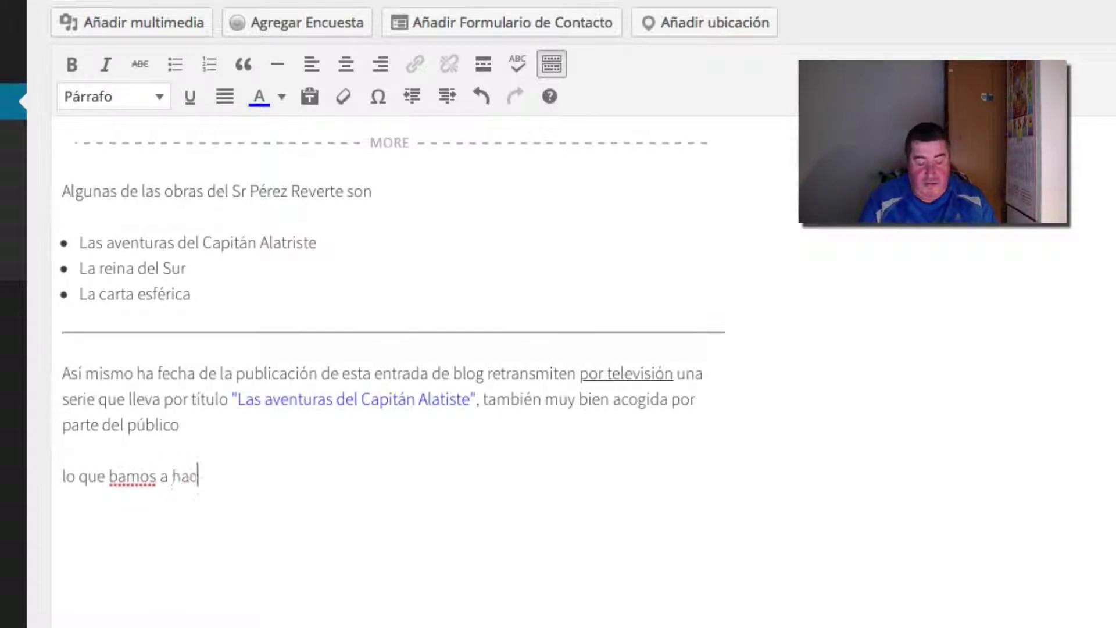
pyautogui.write('er es')
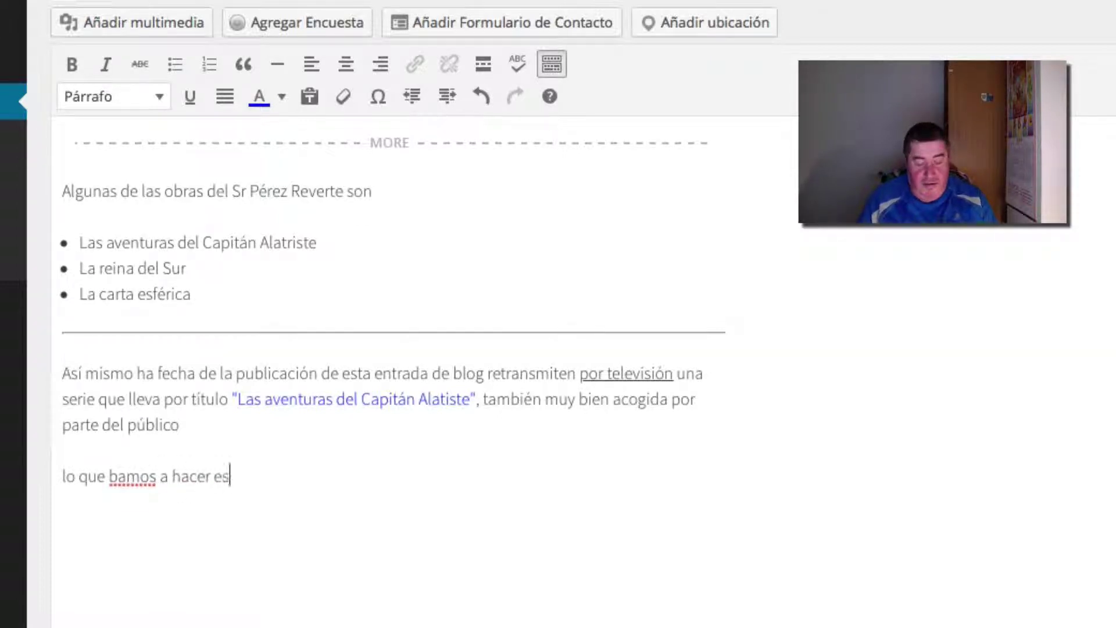
pyautogui.write(' añadi')
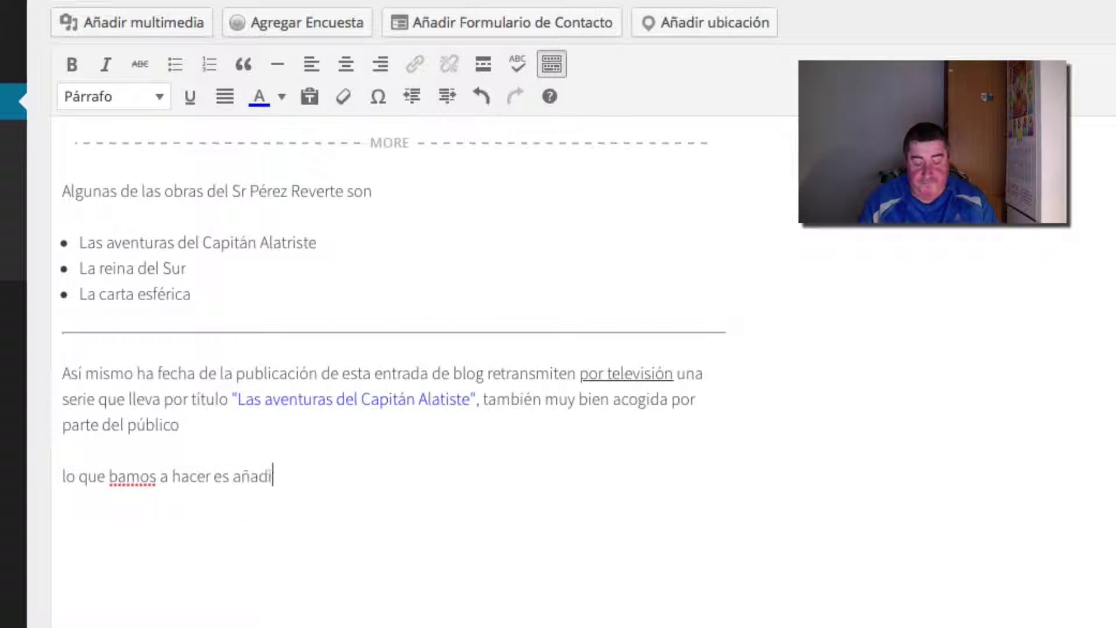
pyautogui.write('r una foto')
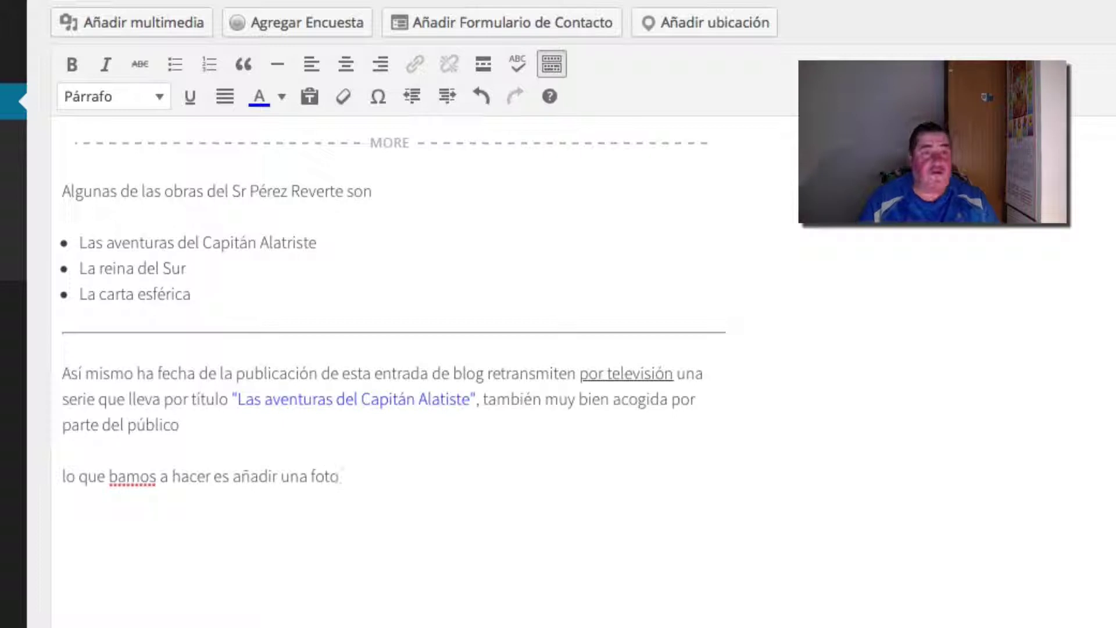
pyautogui.press('Return')
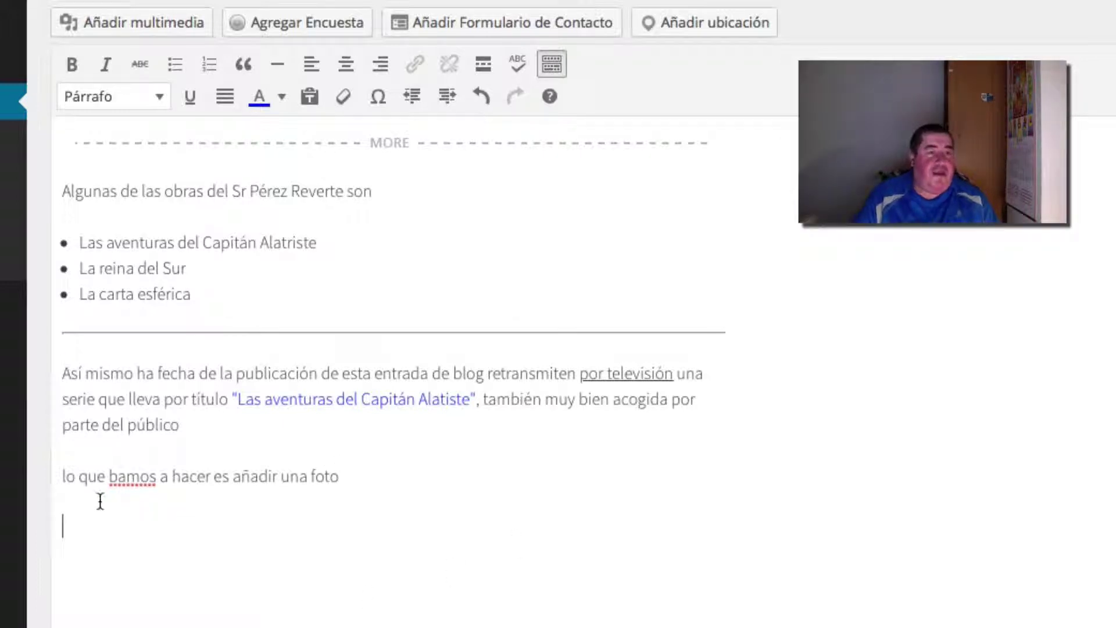
# Step: Select the new line "lo que bamos a hacer es añadir una foto" and turn on the editor's spelling check
pyautogui.moveTo(344, 477); pyautogui.dragTo(61, 473)
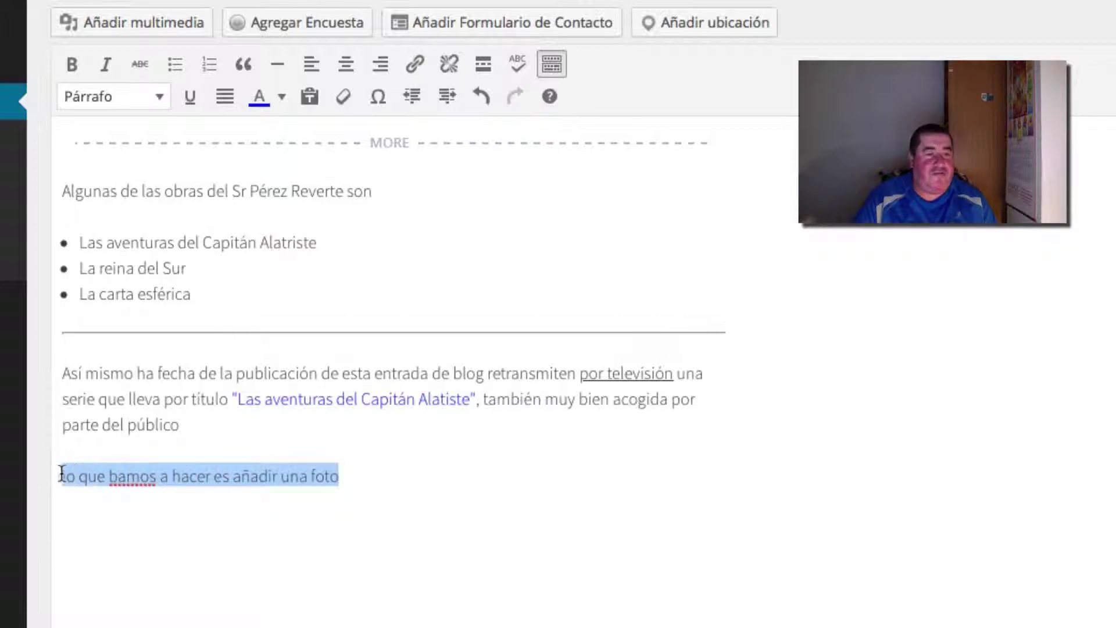
pyautogui.click(518, 67)
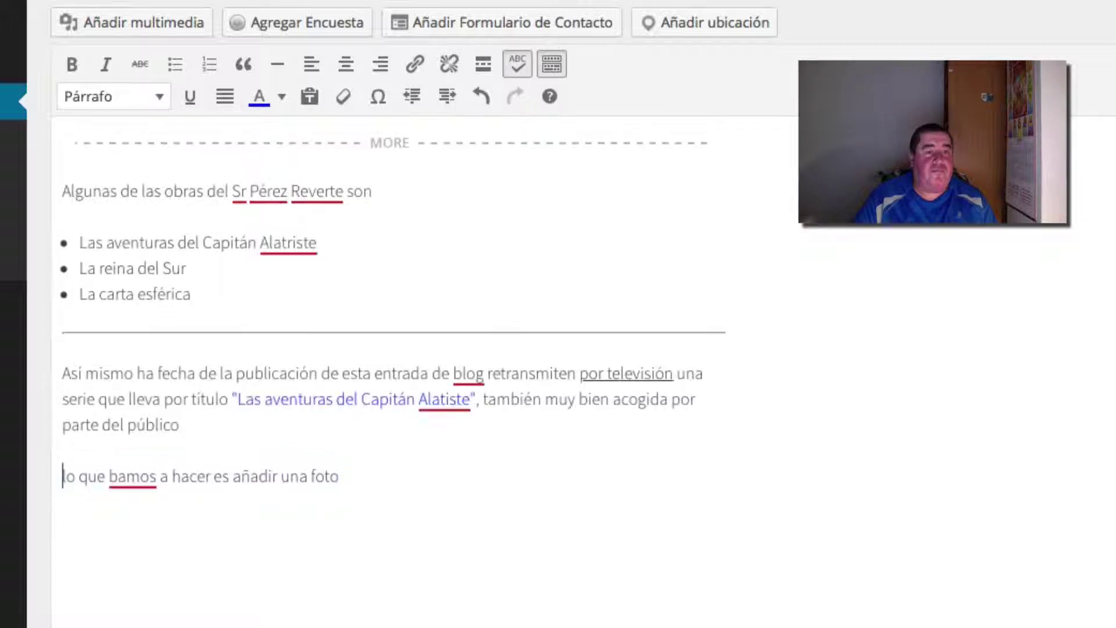
pyautogui.scroll(1, 582, 623)
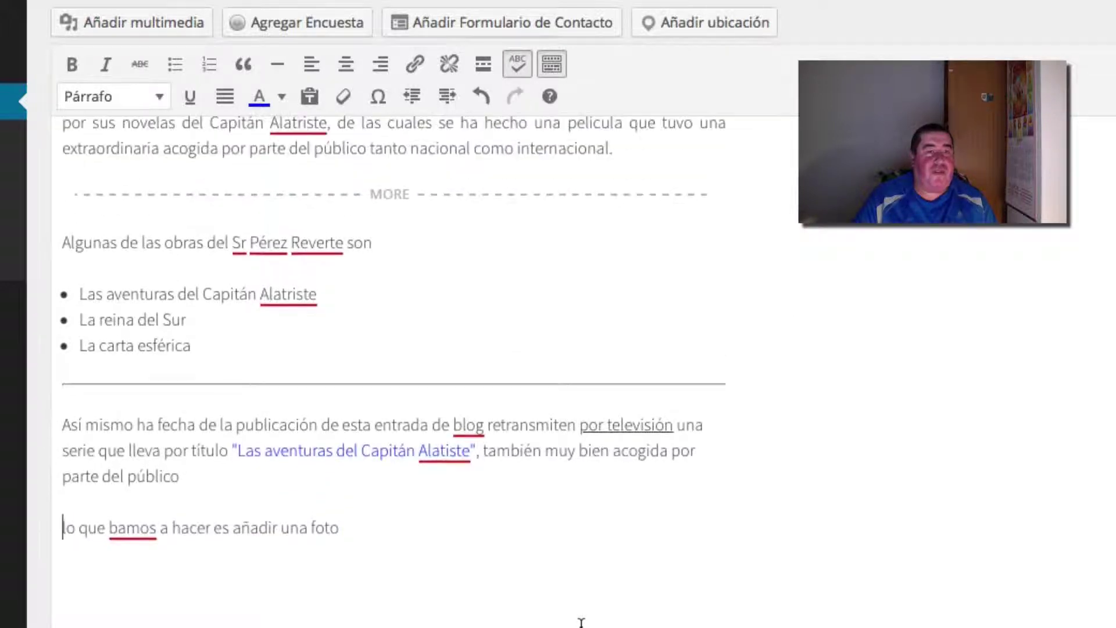
pyautogui.scroll(5, 582, 623)
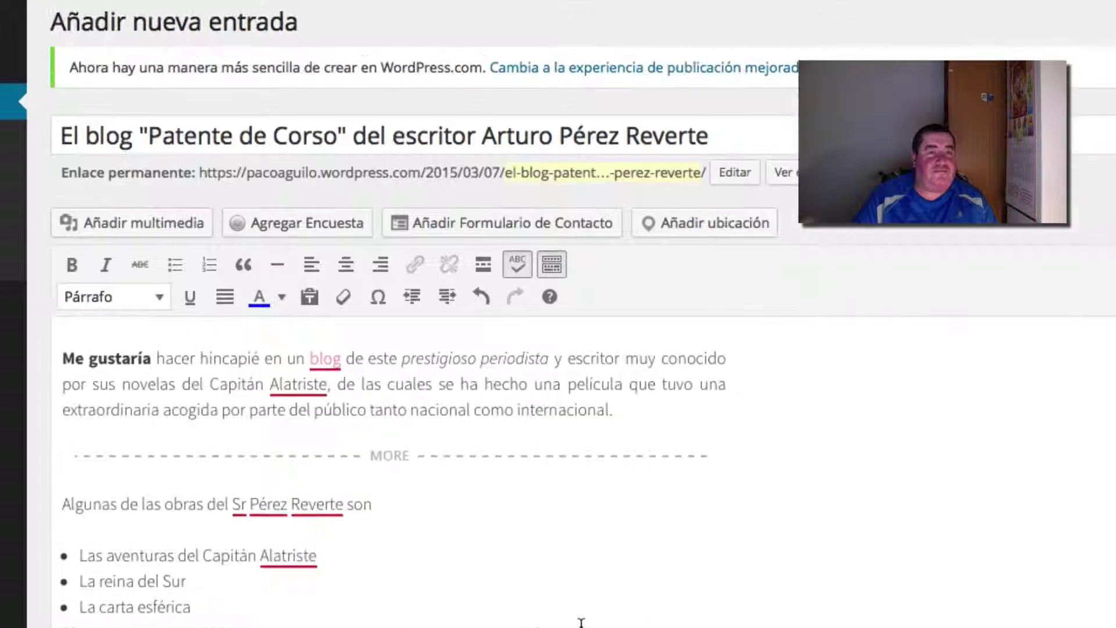
# Step: Check for spelling options on the flagged word "blog" in the first paragraph, and dismiss them without changing the word
pyautogui.rightClick(323, 354)
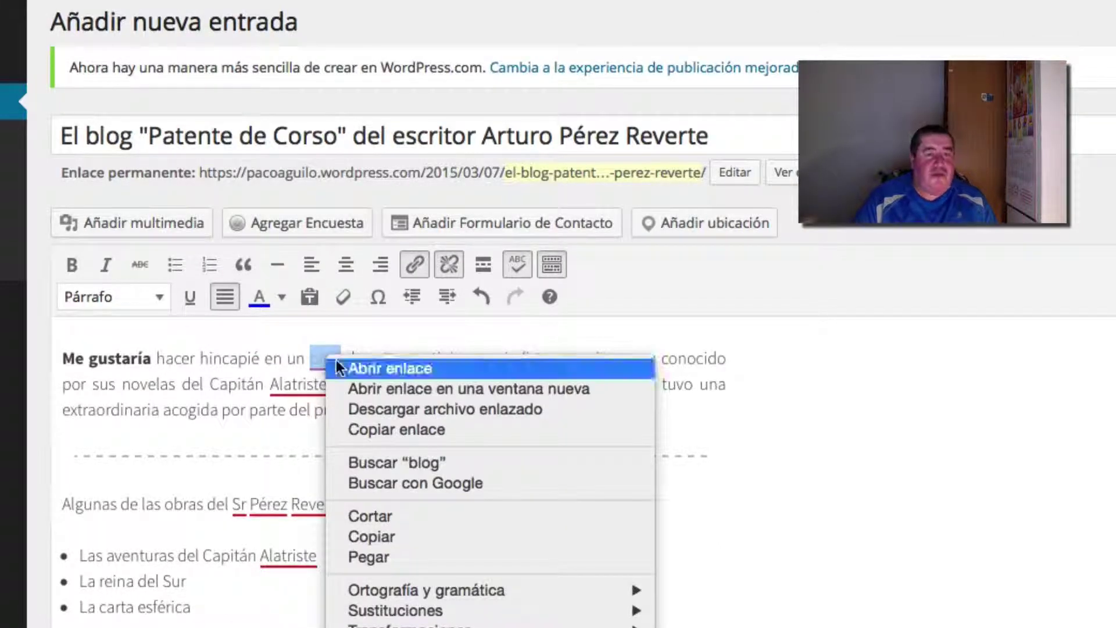
pyautogui.click(801, 501)
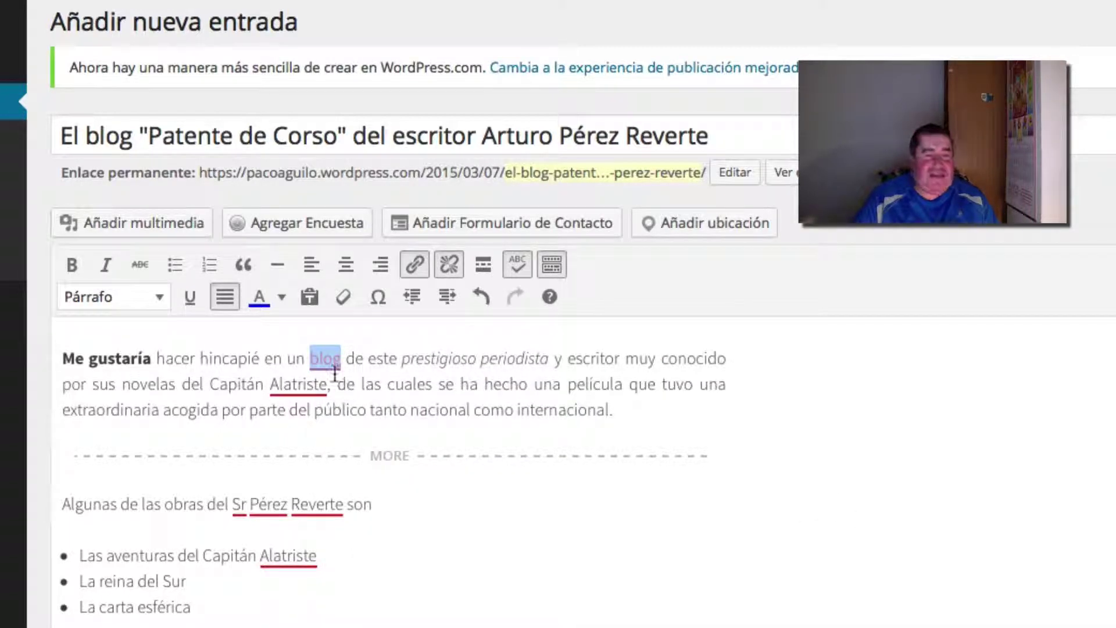
pyautogui.rightClick(326, 357)
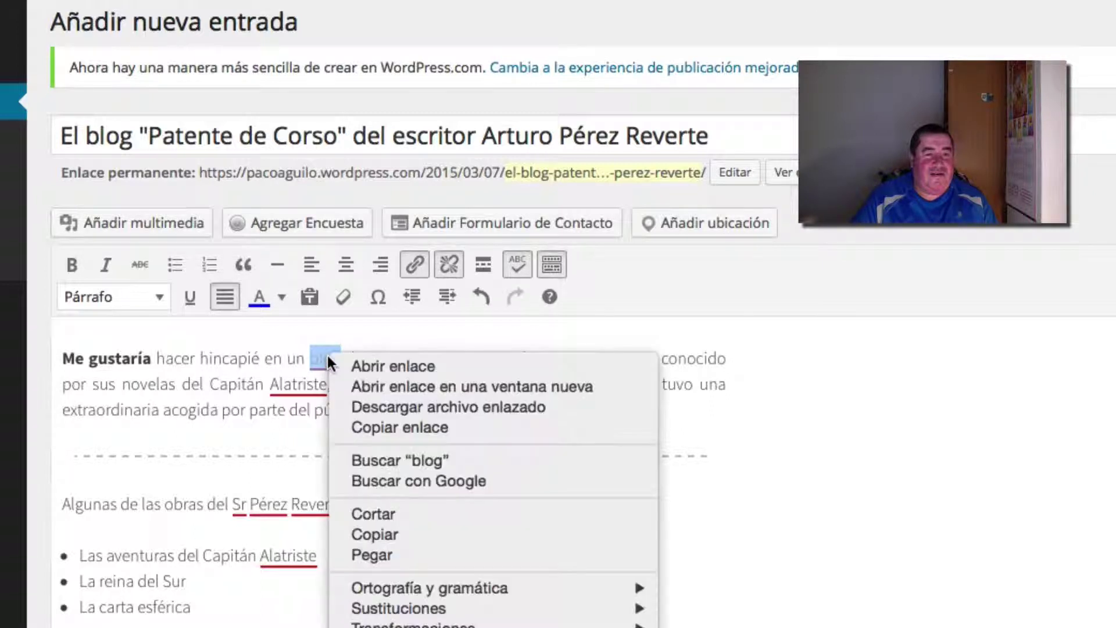
pyautogui.click(891, 493)
pyautogui.click(849, 516)
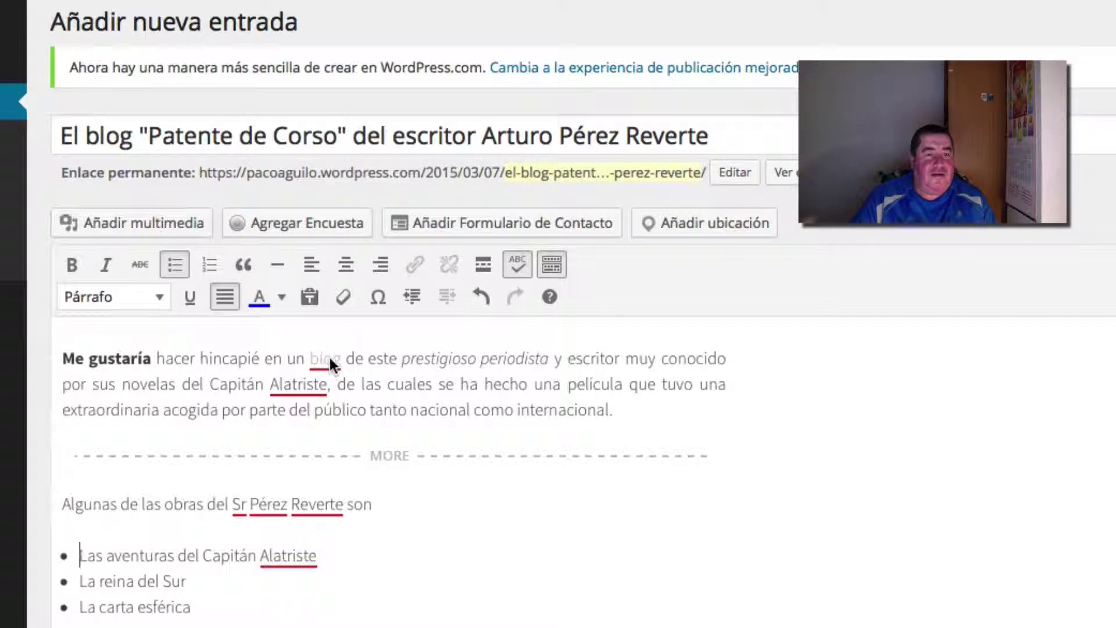
# Step: Check for spelling options on the flagged word "Sr" in the line above the bulleted list, and dismiss them
pyautogui.scroll(-1, 826, 481)
pyautogui.scroll(-2, 827, 475)
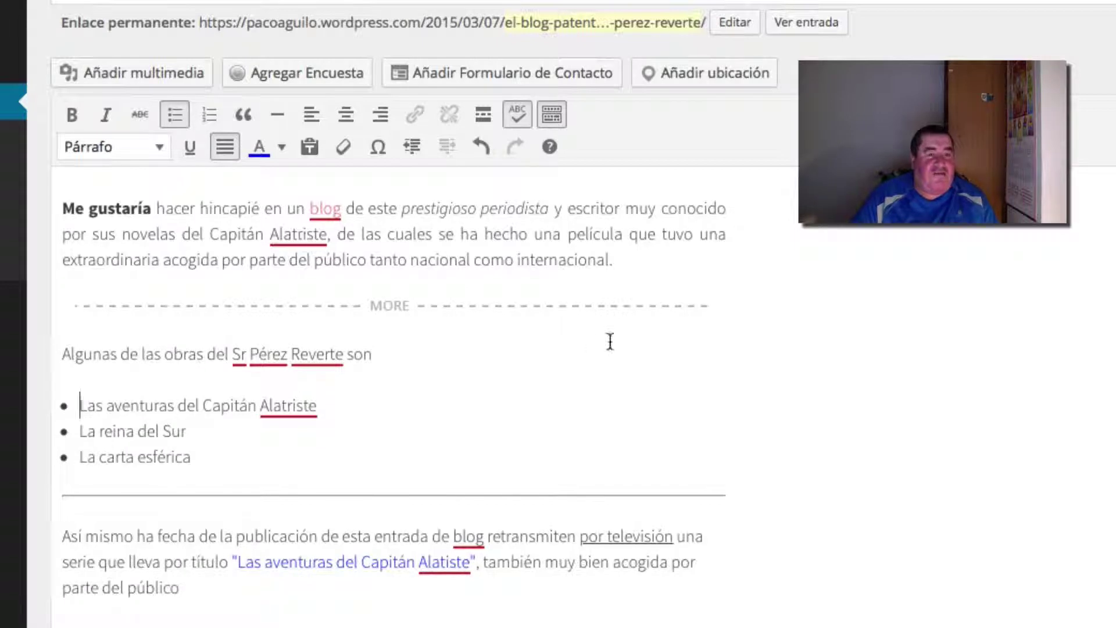
pyautogui.rightClick(237, 351)
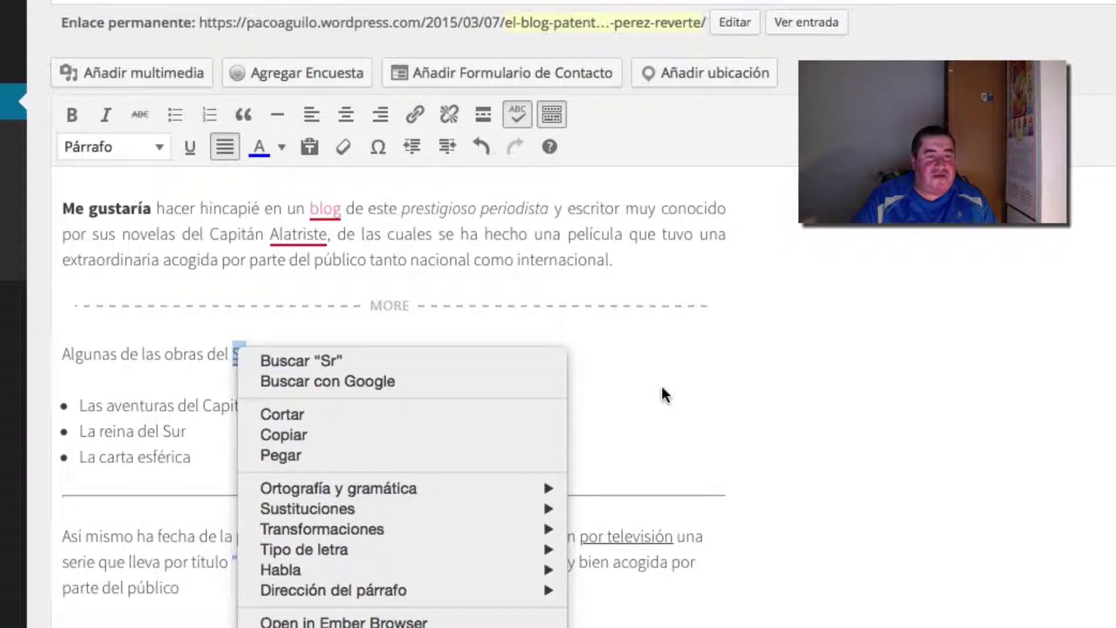
pyautogui.moveTo(421, 493)
pyautogui.click(693, 430)
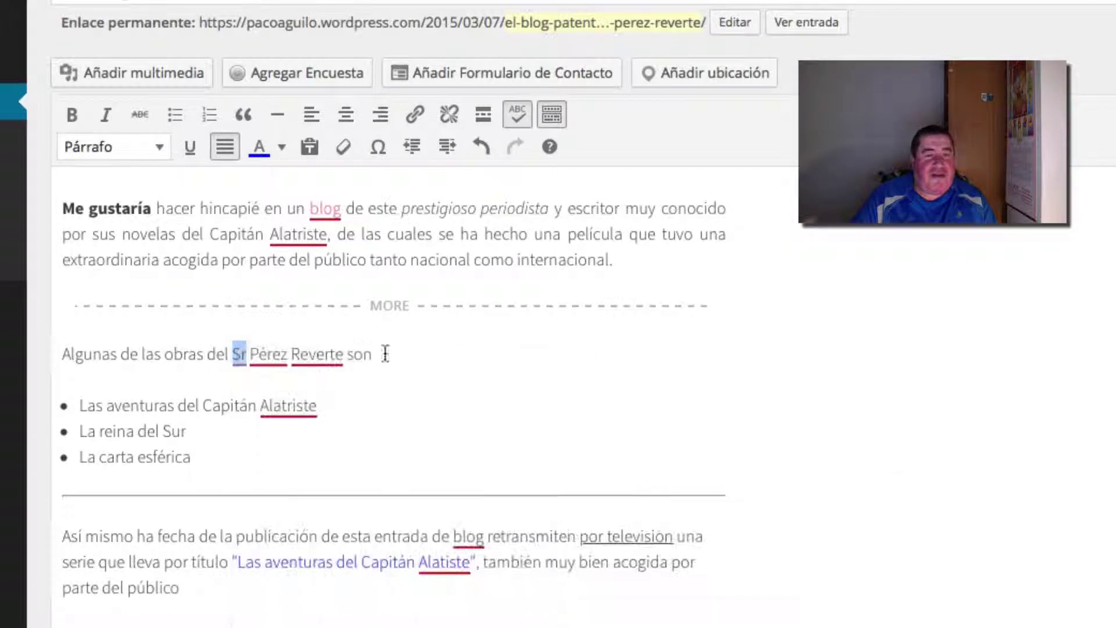
pyautogui.rightClick(239, 364)
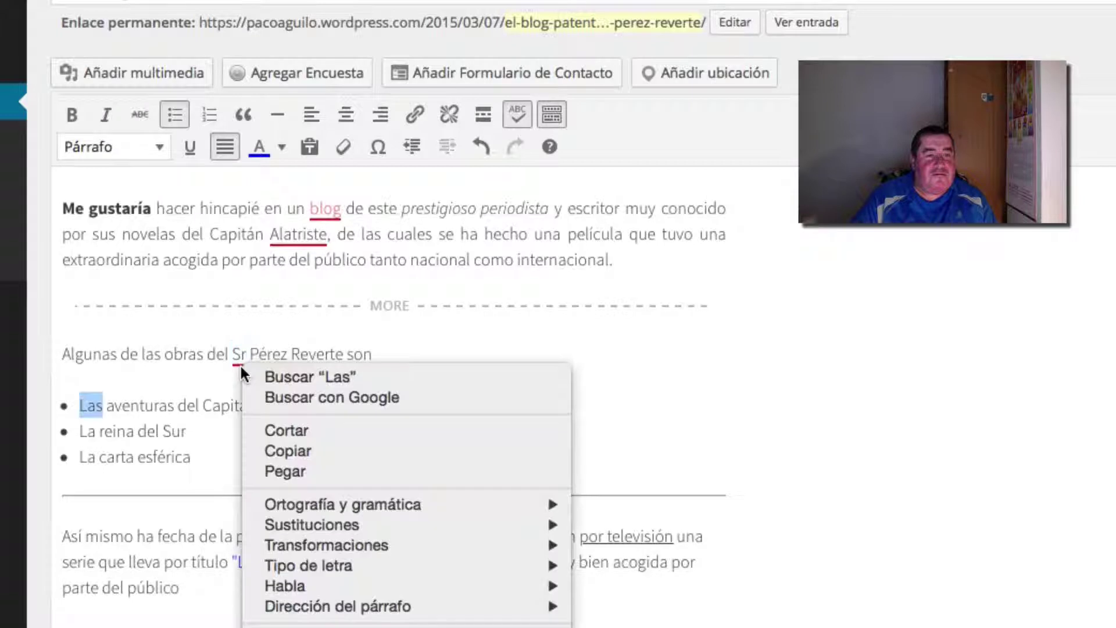
pyautogui.click(639, 374)
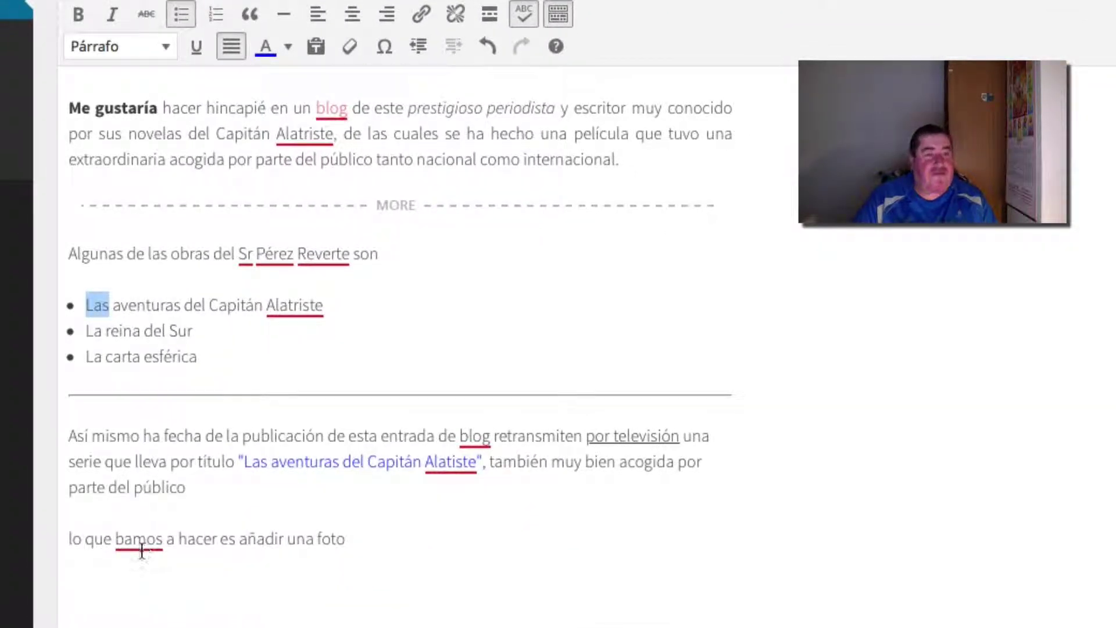
# Step: Turn off the spelling check and correct "bamos" to "vamos" in the last line of the post
pyautogui.click(524, 14)
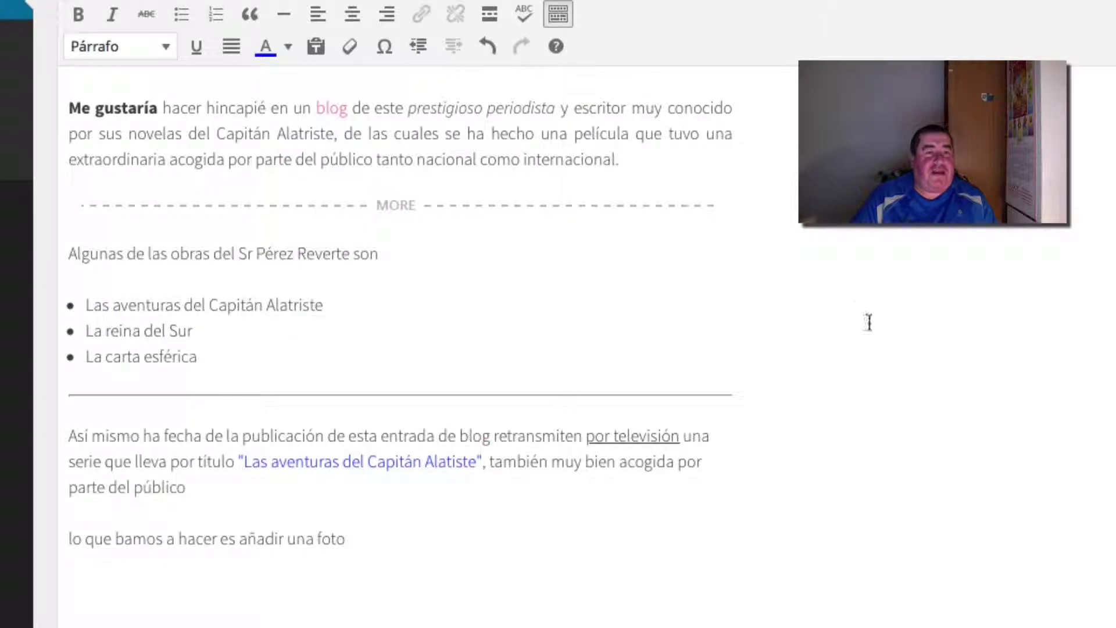
pyautogui.click(125, 539)
pyautogui.press('BackSpace')
pyautogui.write('v')
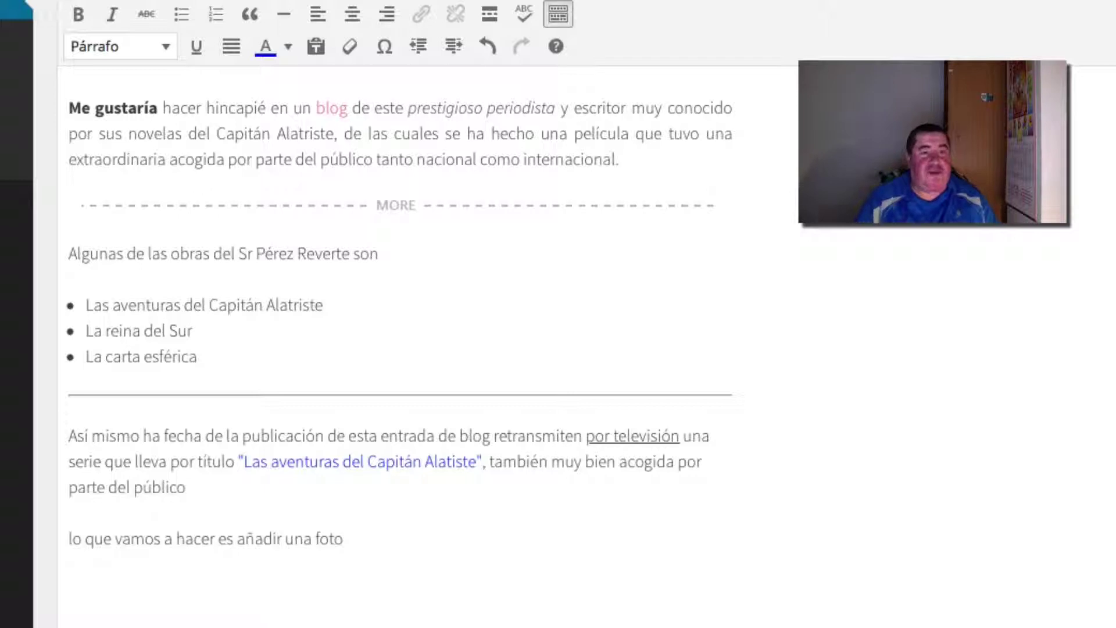
# Step: Add a period after "Sr" and a colon after "son" in the line introducing the bulleted list
pyautogui.scroll(1, 837, 516)
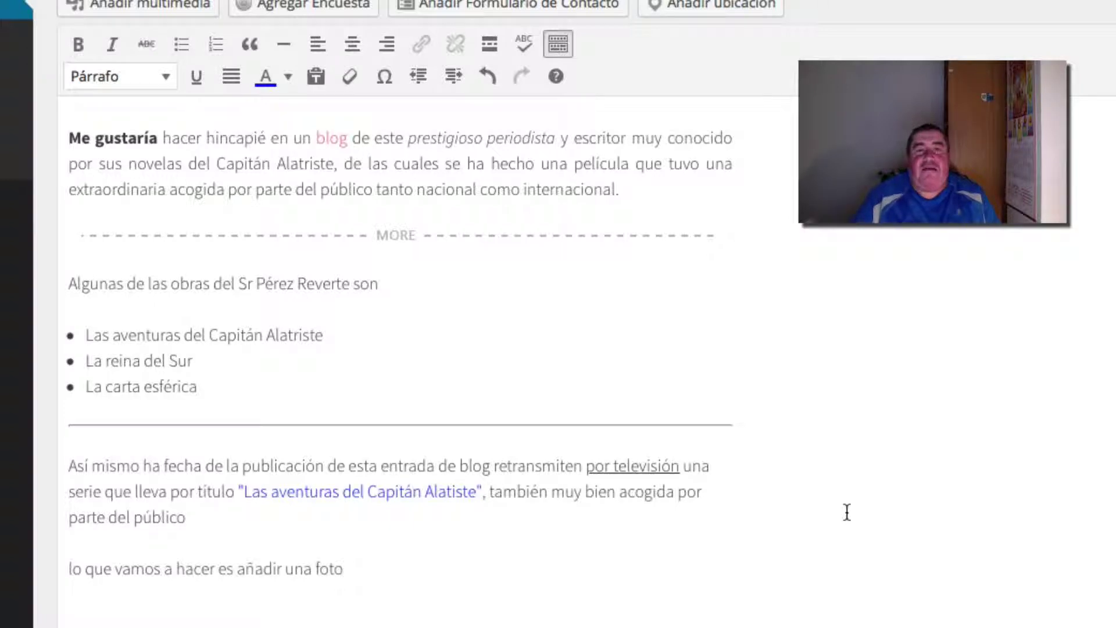
pyautogui.click(257, 284)
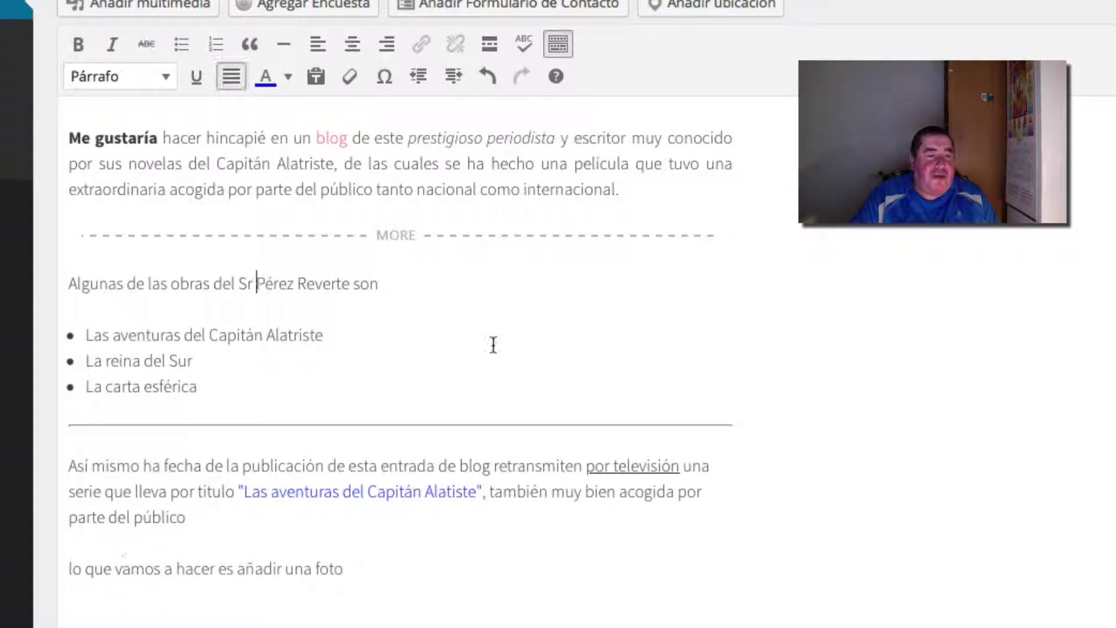
pyautogui.press('BackSpace')
pyautogui.write('.')
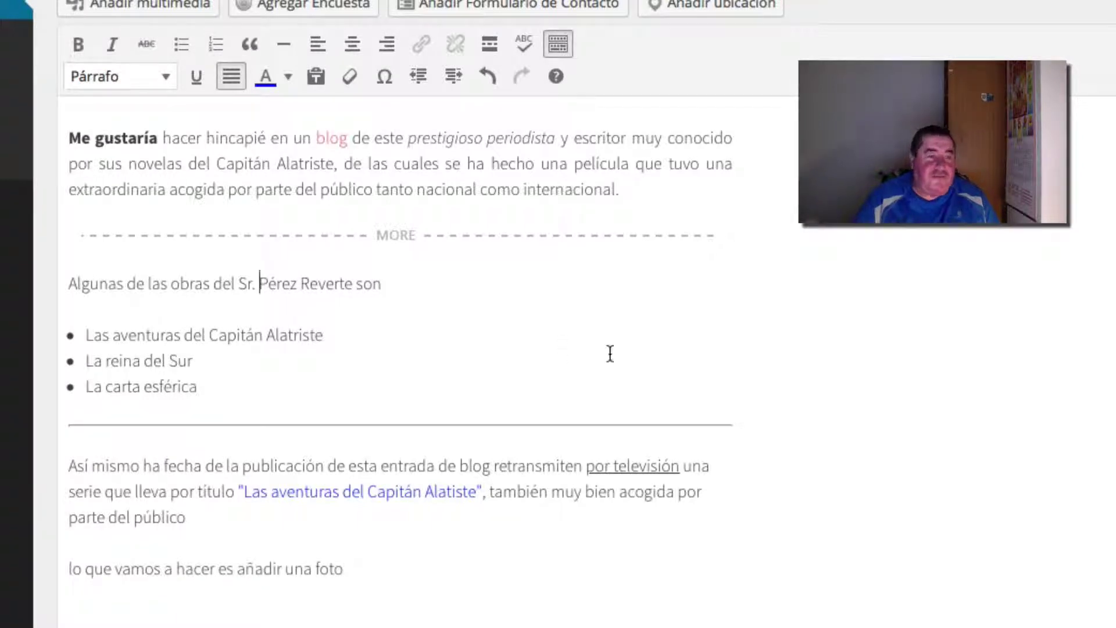
pyautogui.click(500, 334)
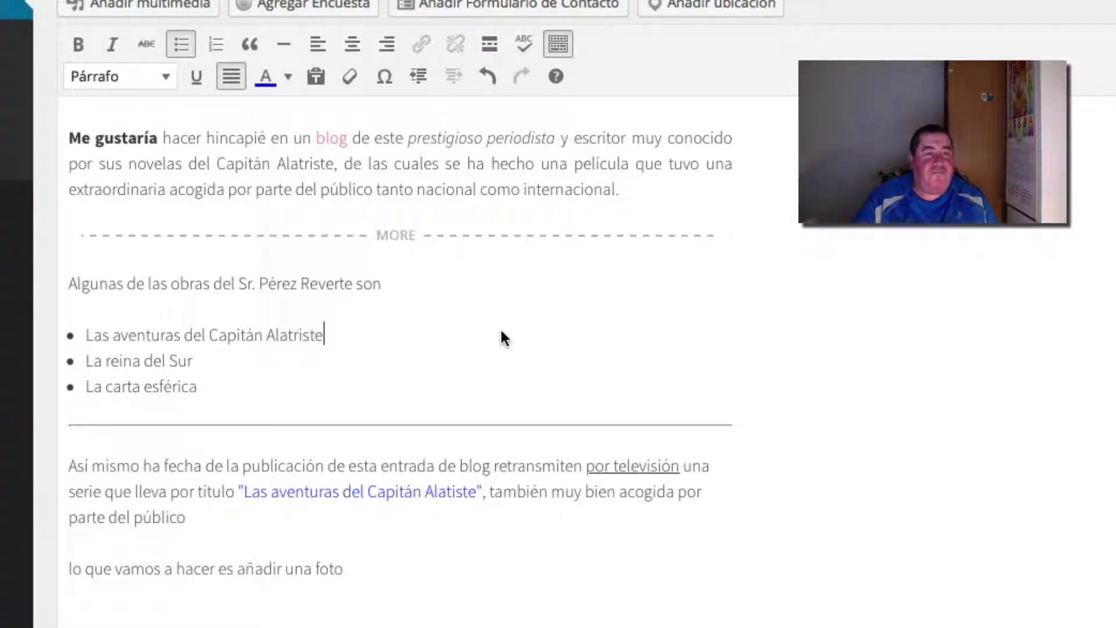
pyautogui.click(384, 285)
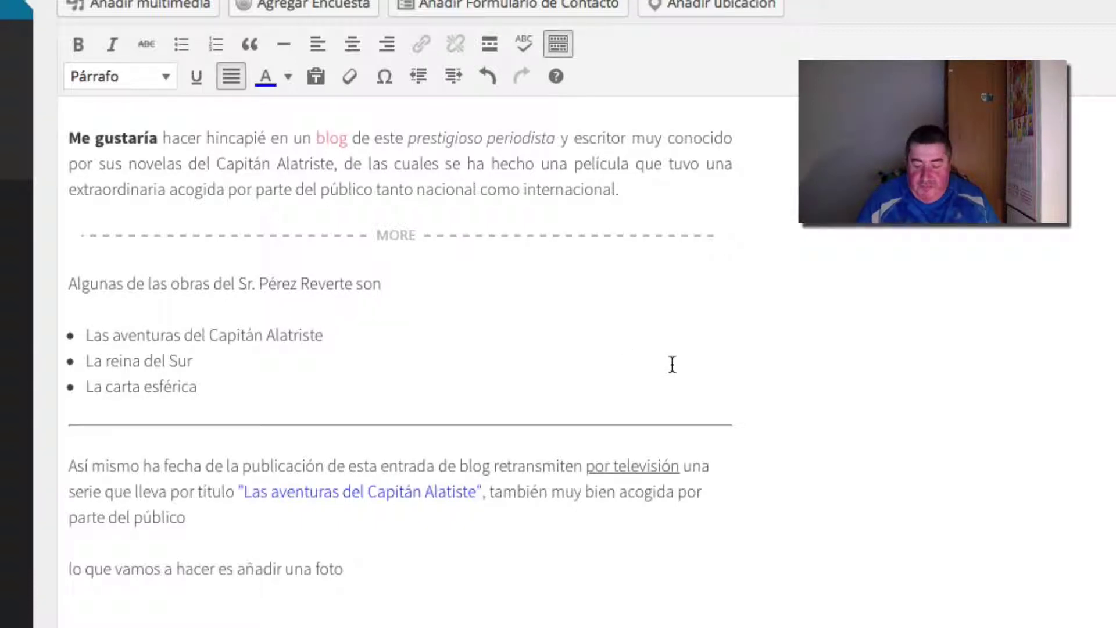
pyautogui.write(':')
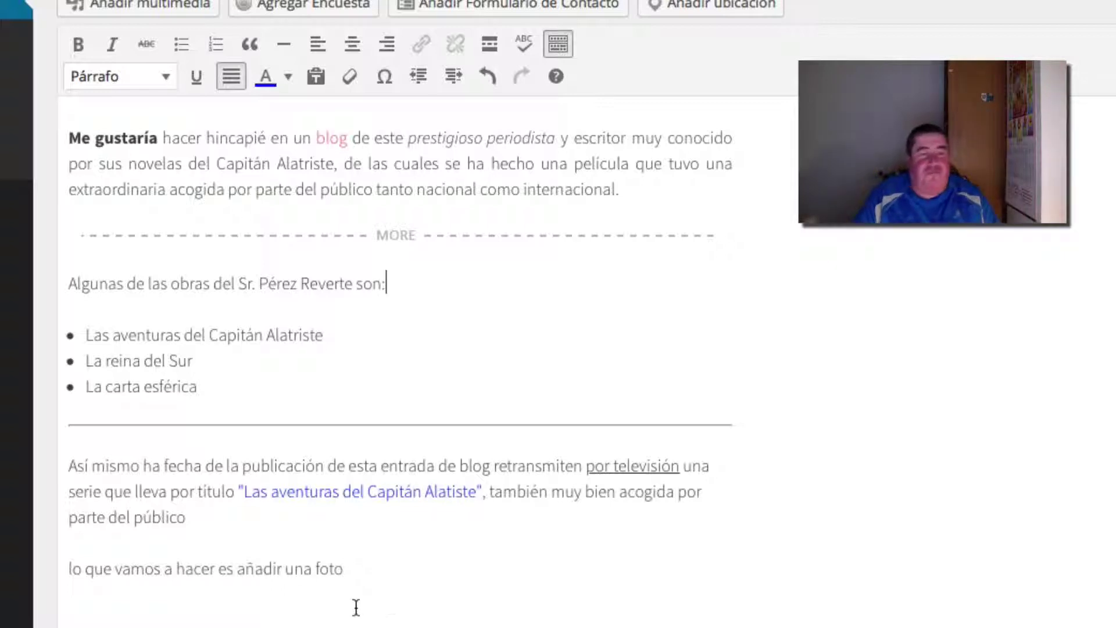
# Step: Delete the last line, "lo que vamos a hacer es añadir una foto"
pyautogui.moveTo(368, 575); pyautogui.dragTo(54, 573)
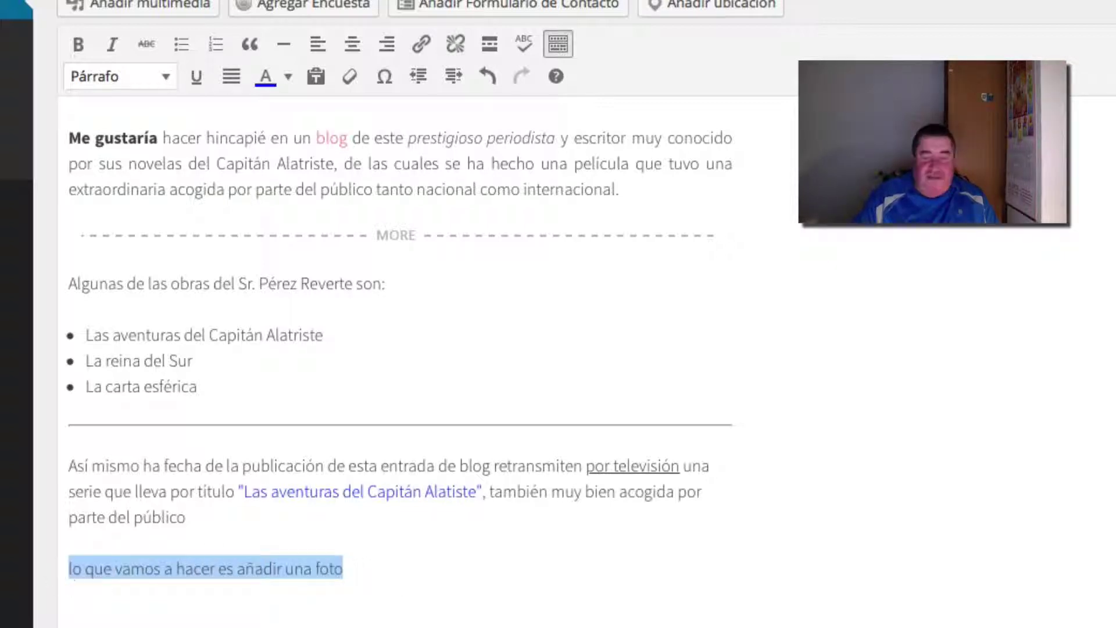
pyautogui.press('BackSpace')
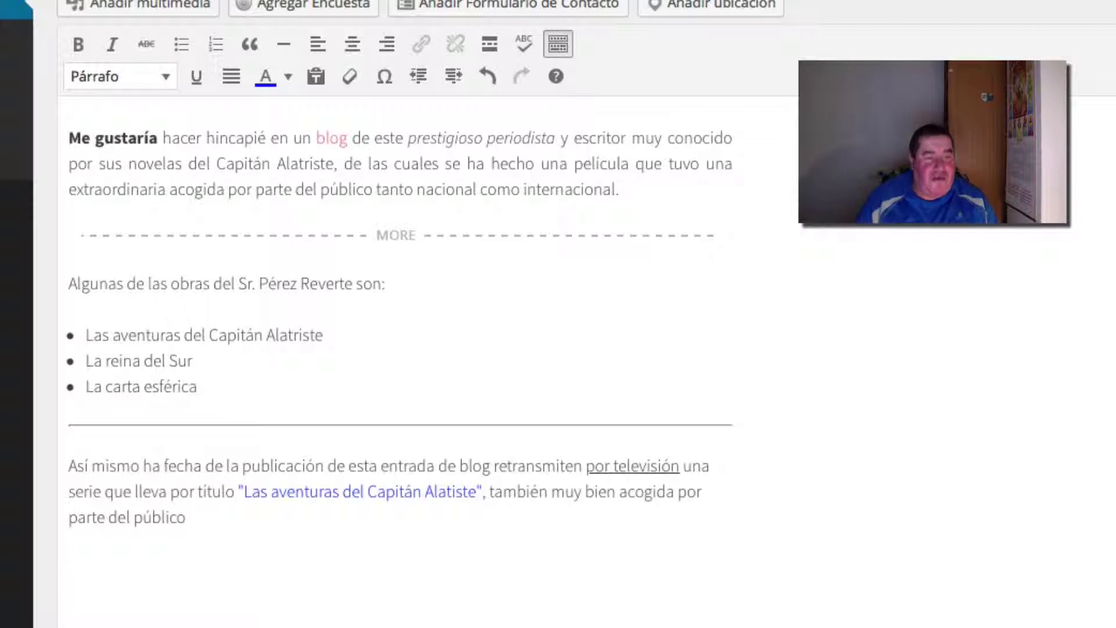
pyautogui.write('hhhh')
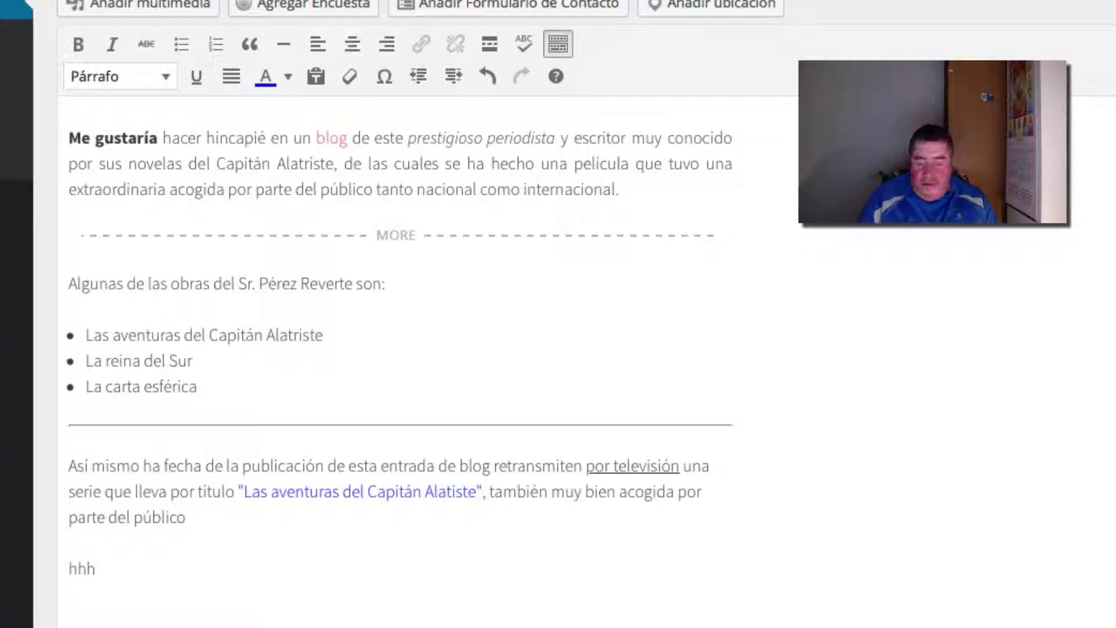
pyautogui.press('BackSpace')
pyautogui.press('BackSpace')
pyautogui.press('BackSpace')
pyautogui.press('BackSpace')
pyautogui.press('BackSpace')
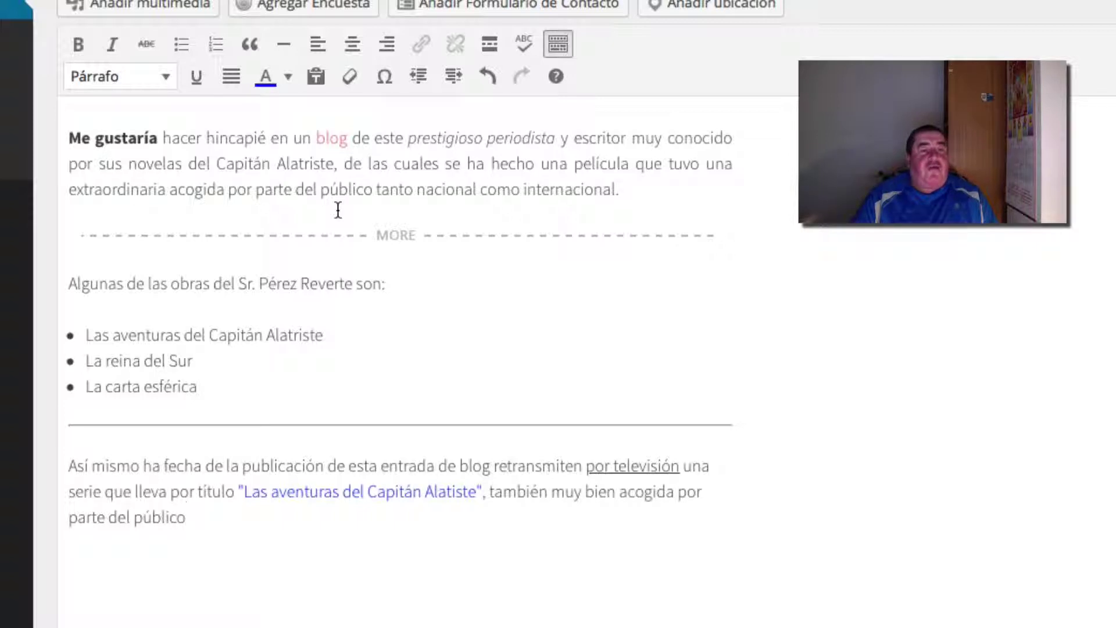
# Step: Upload the image perez-reverte-patente-de-corso-en-stepienybarno.jpg from the Downloads folder as media for a new line below the last paragraph
pyautogui.press('Return')
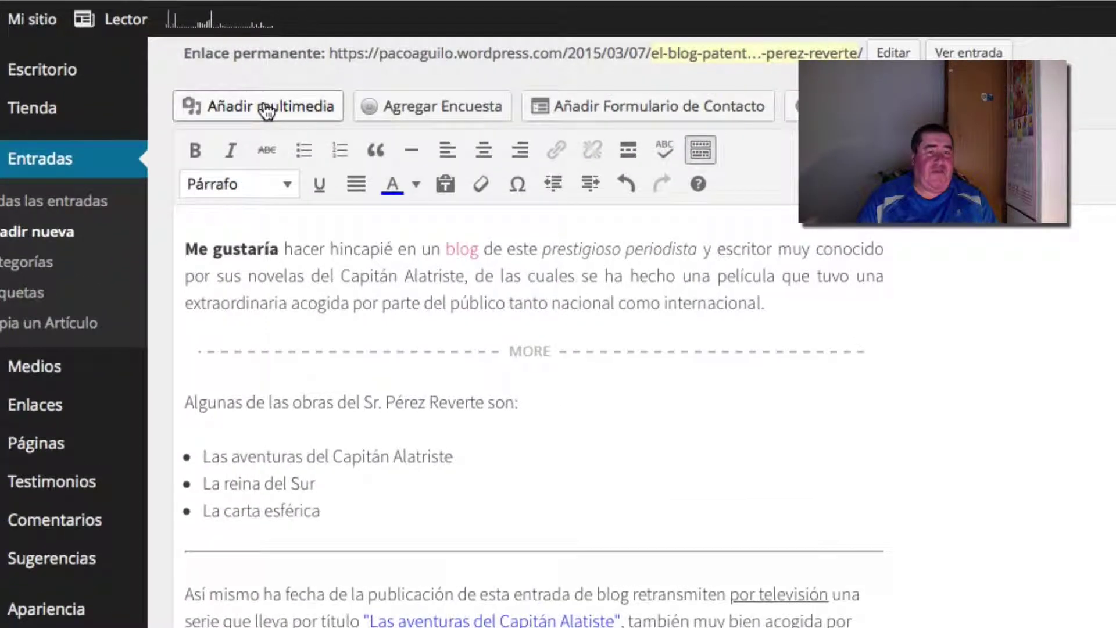
pyautogui.click(267, 110)
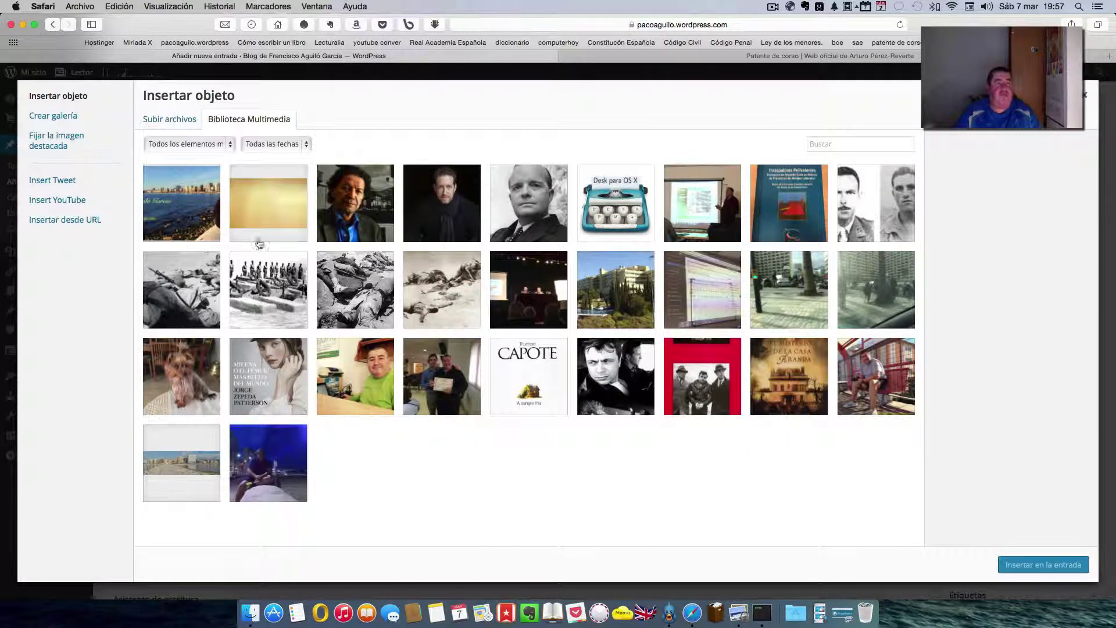
pyautogui.click(153, 120)
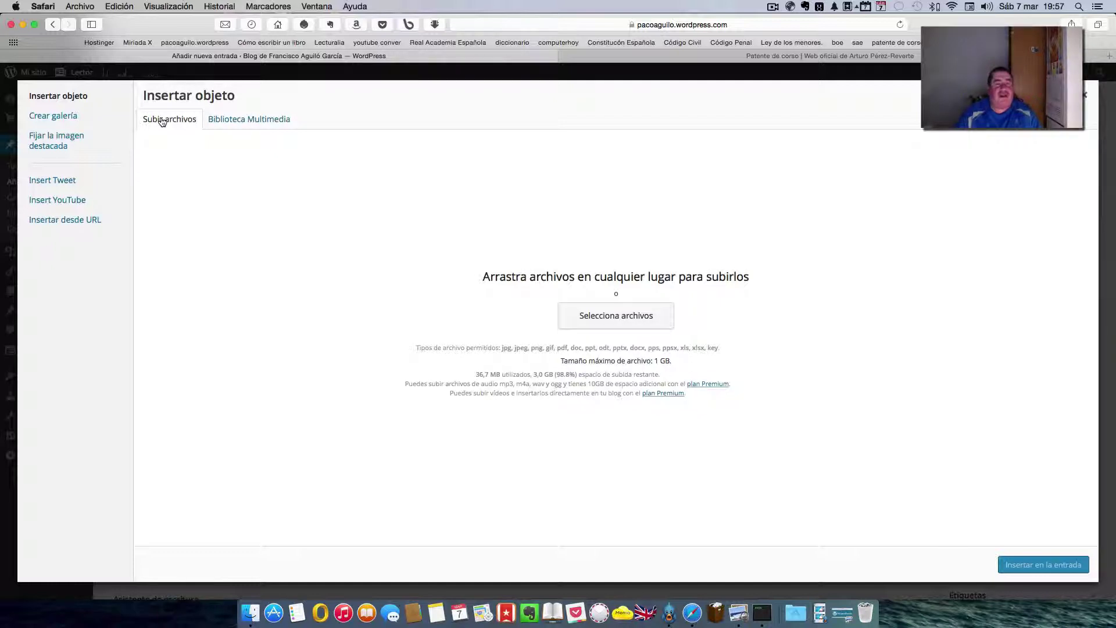
pyautogui.click(616, 317)
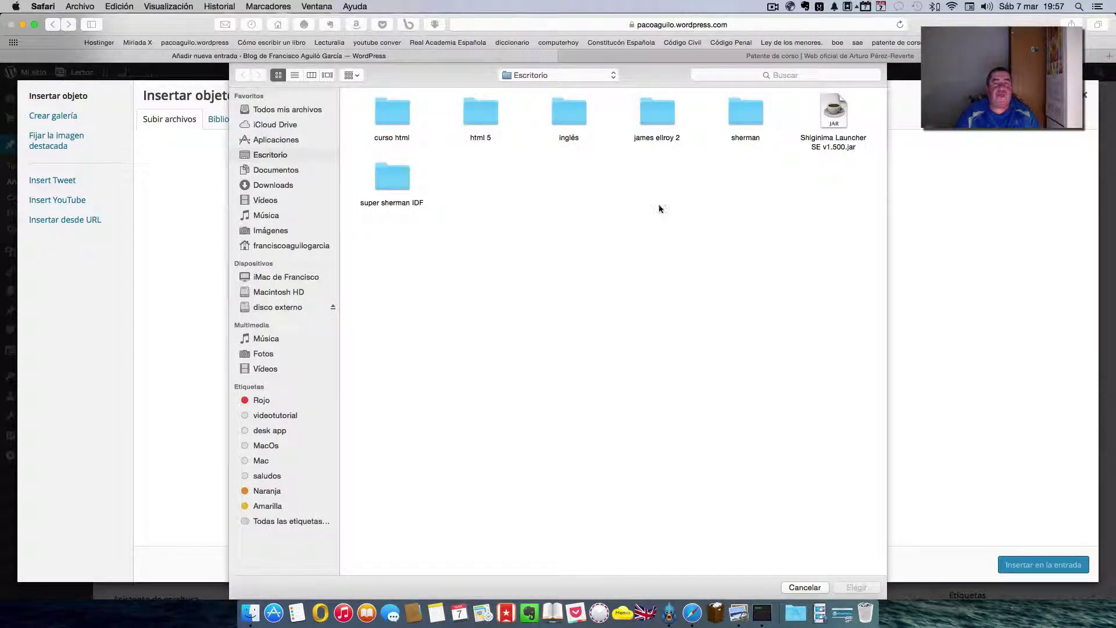
pyautogui.click(273, 185)
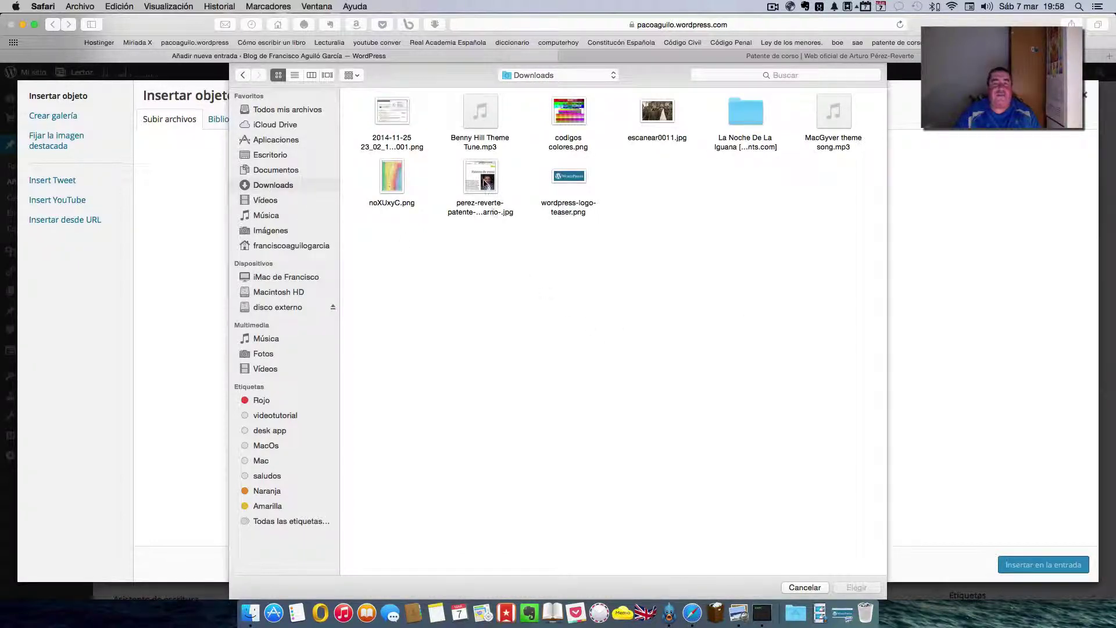
pyautogui.click(481, 181)
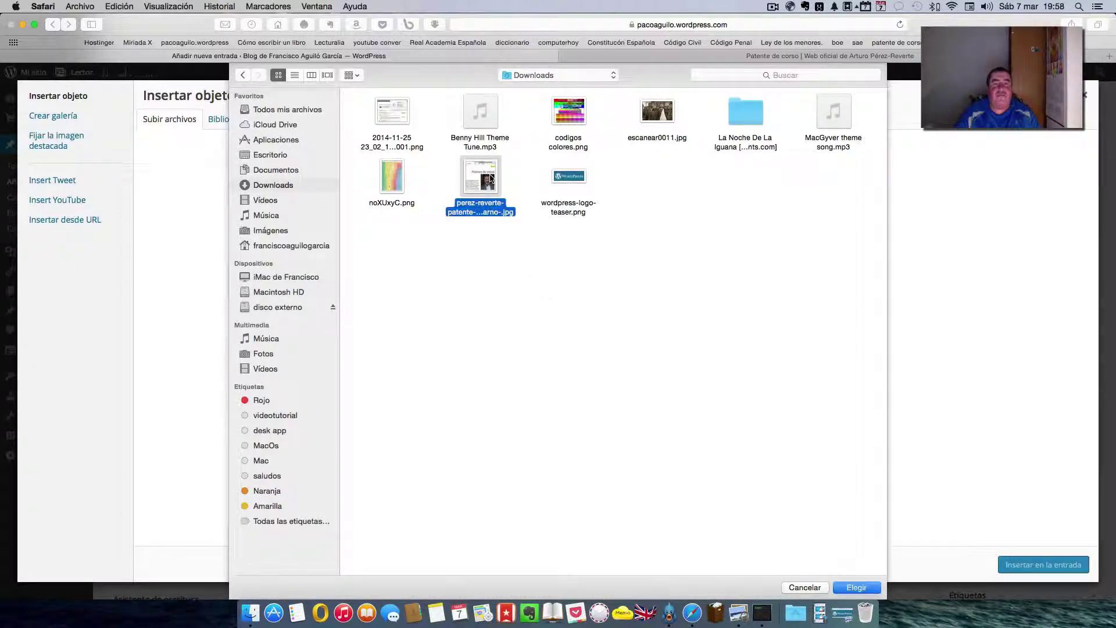
pyautogui.click(867, 588)
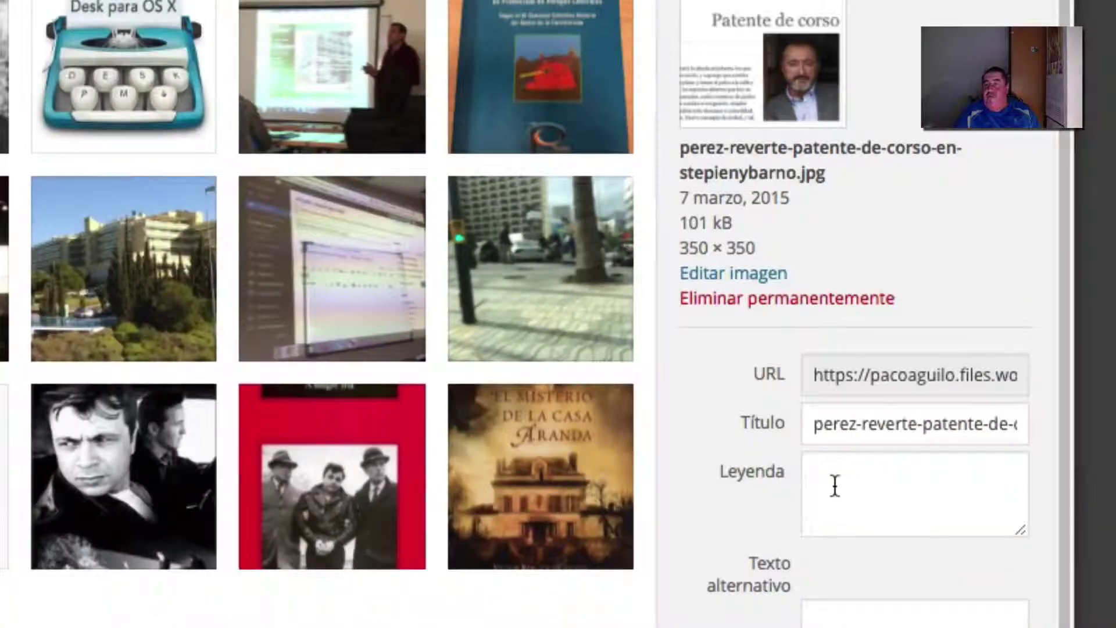
# Step: Give the uploaded image the caption "Foto del D. Arturo Pérez Reverte"
pyautogui.click(835, 486)
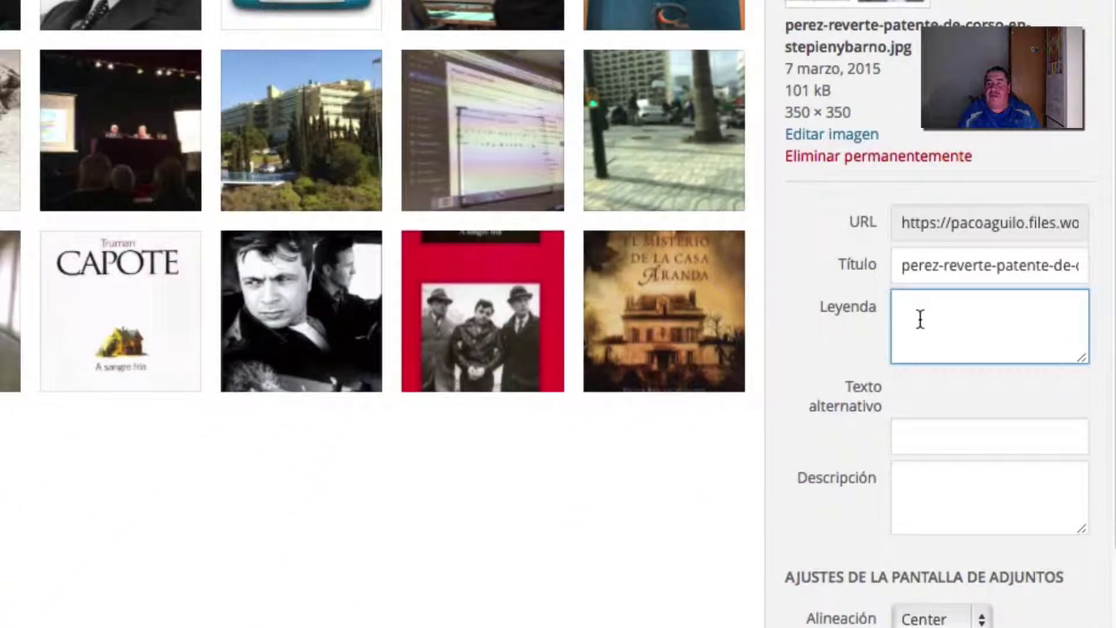
pyautogui.write('F')
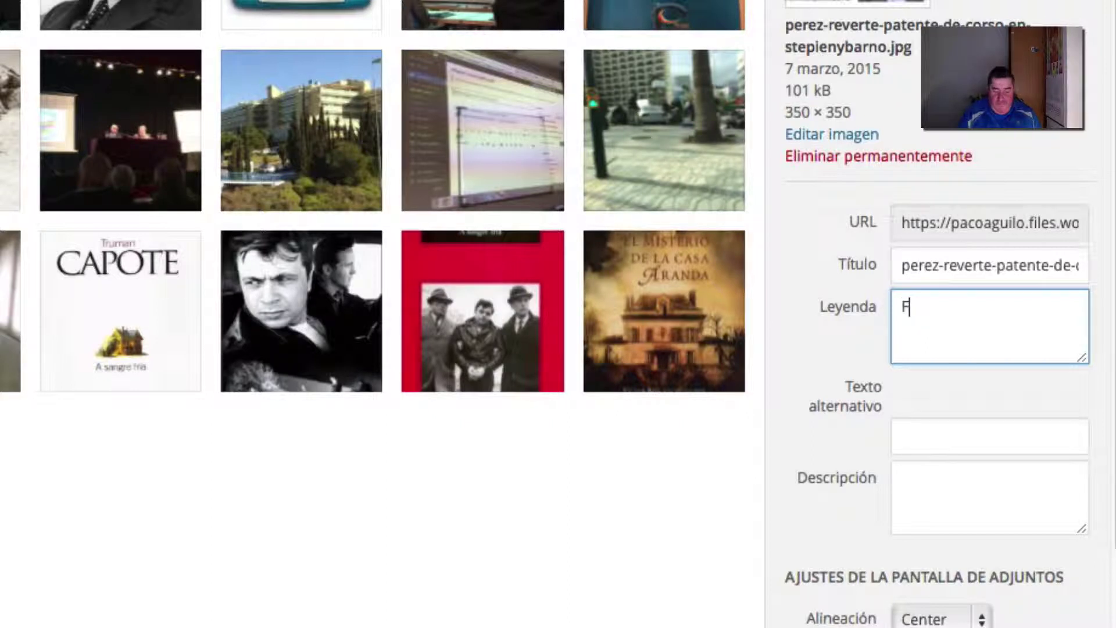
pyautogui.write('oto de')
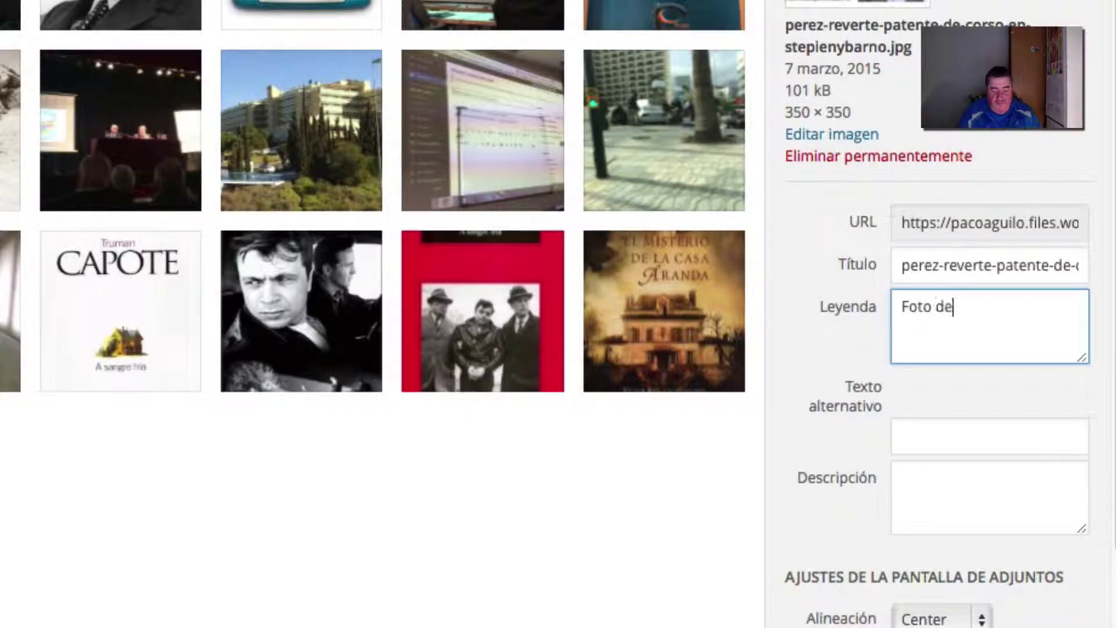
pyautogui.write('l D. ')
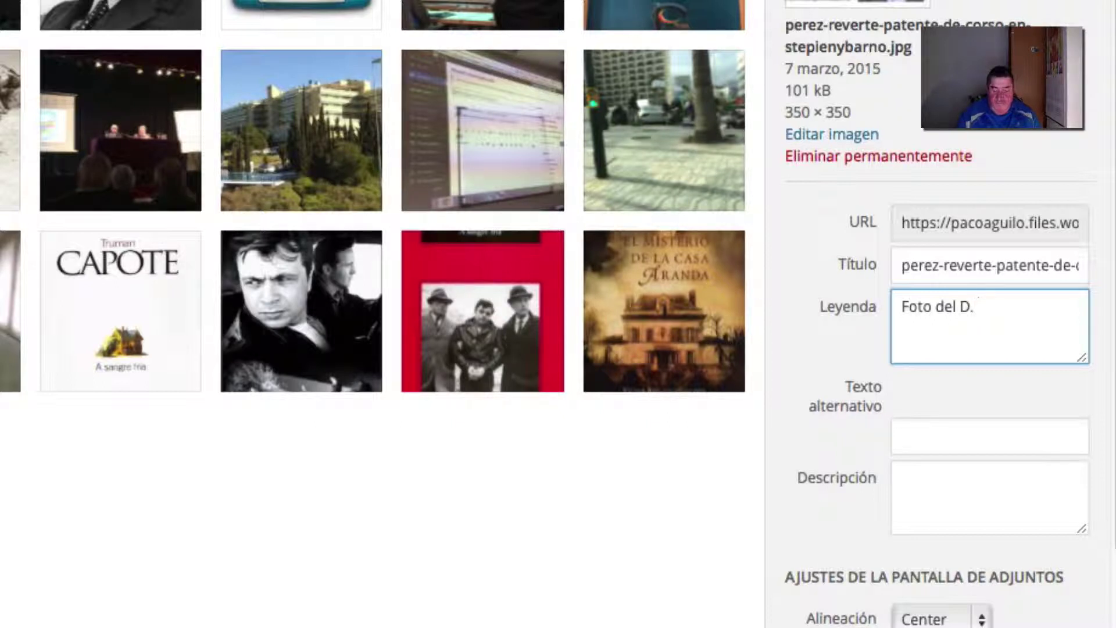
pyautogui.write('Art')
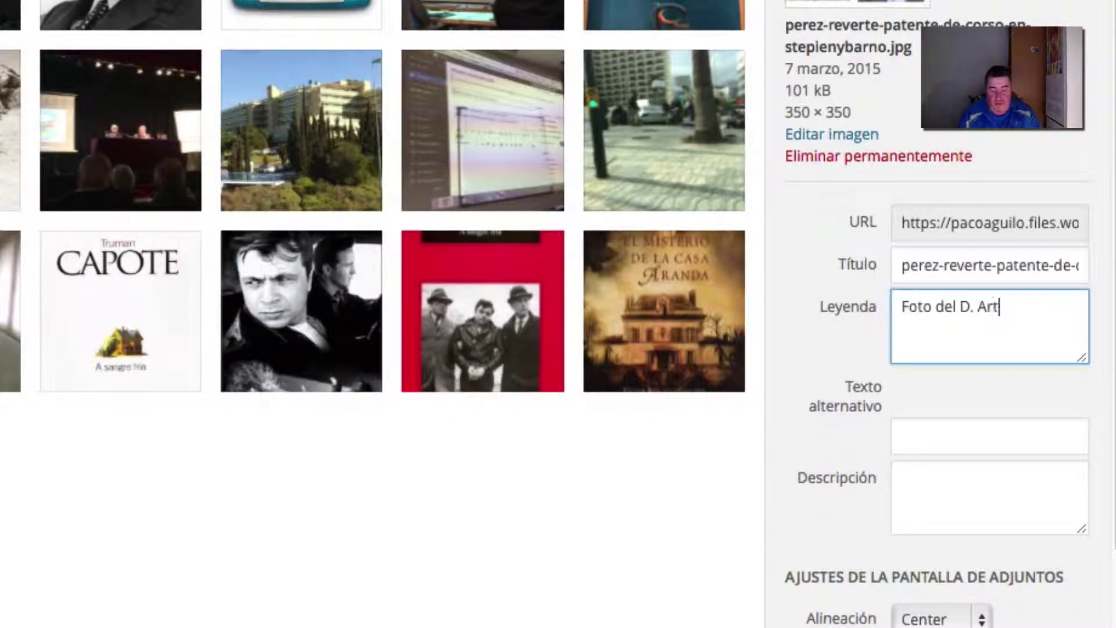
pyautogui.write('uro P')
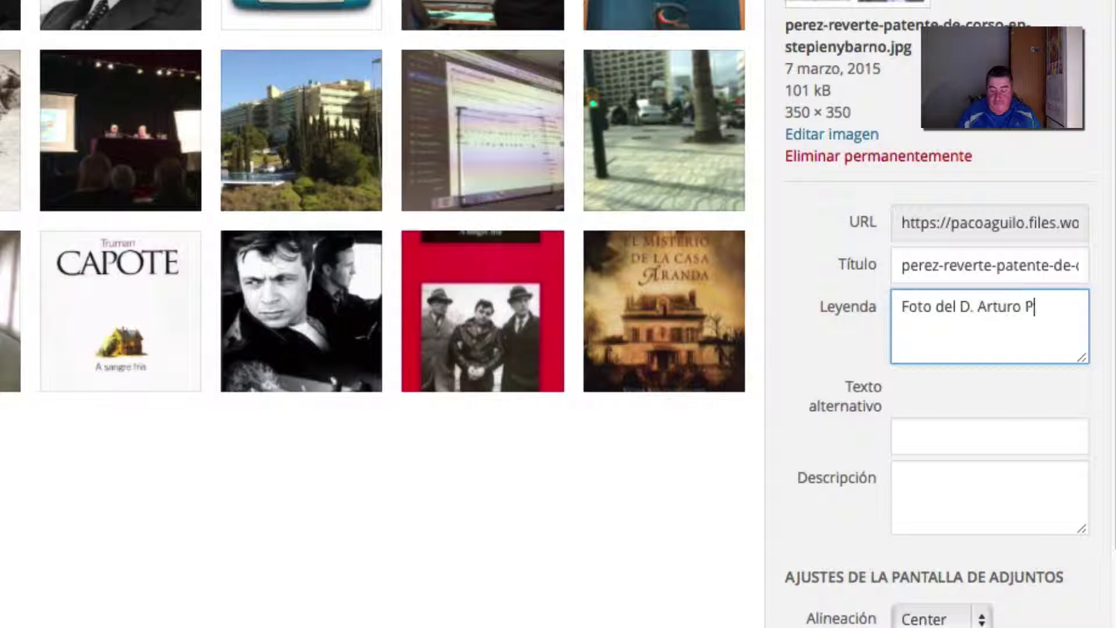
pyautogui.write('érez Reverte')
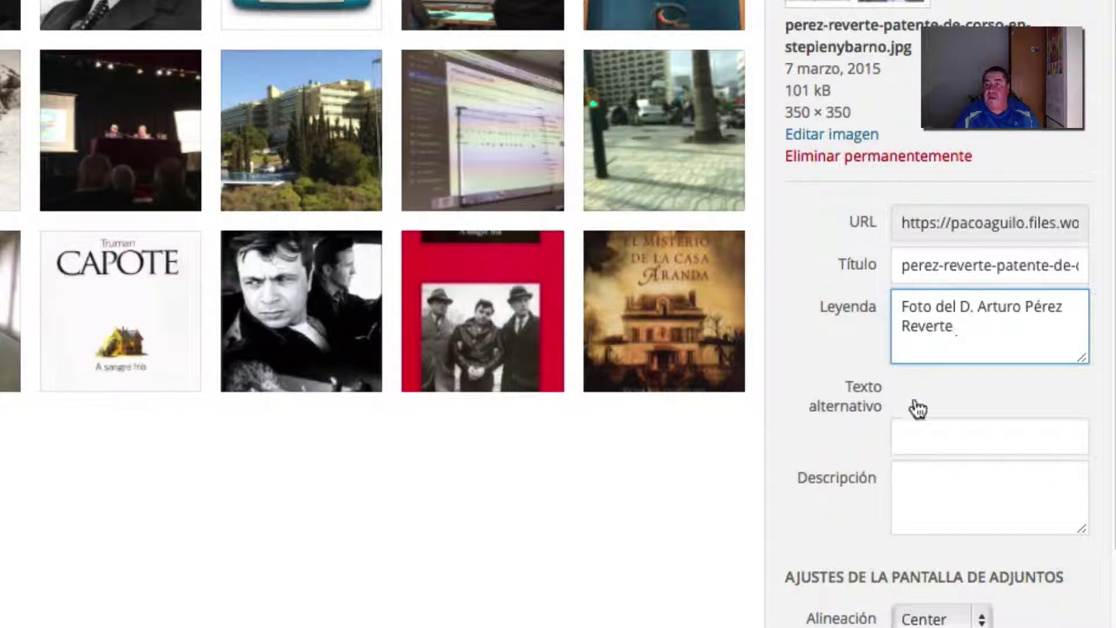
# Step: Set the uploaded image's alternative text to "Foto de D. Arturo Pérez Reverte"
pyautogui.click(917, 435)
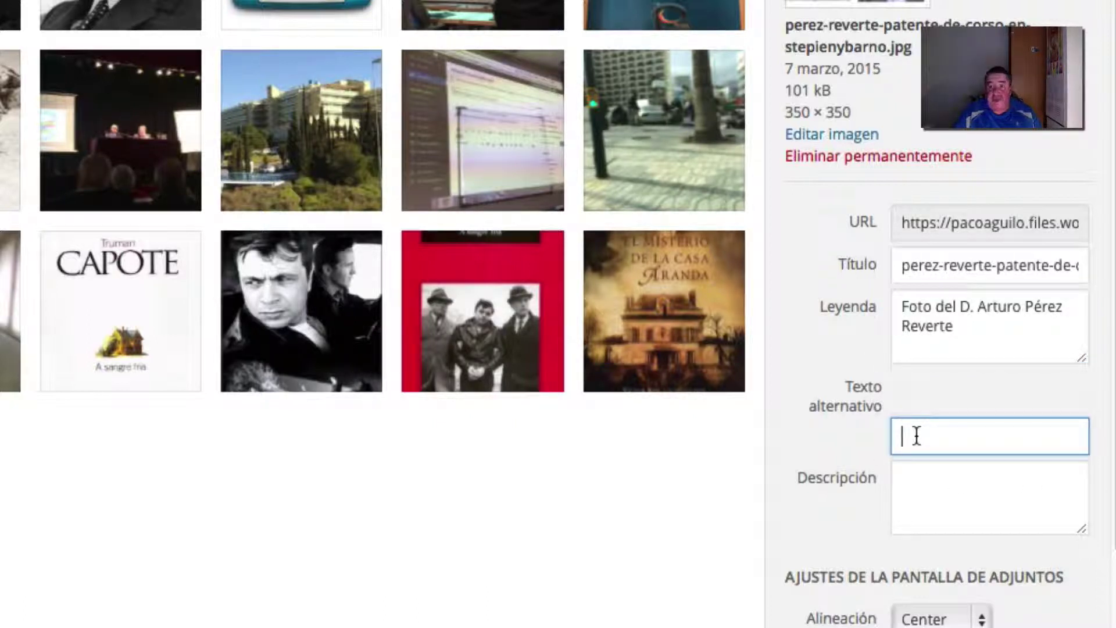
pyautogui.write('Fo')
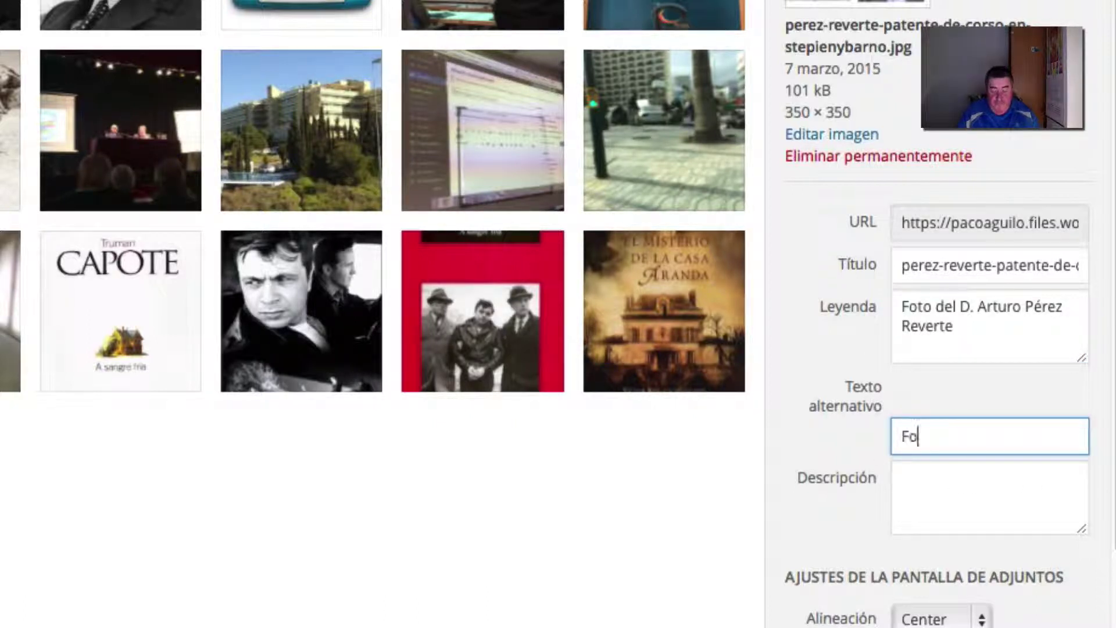
pyautogui.write('to de D.')
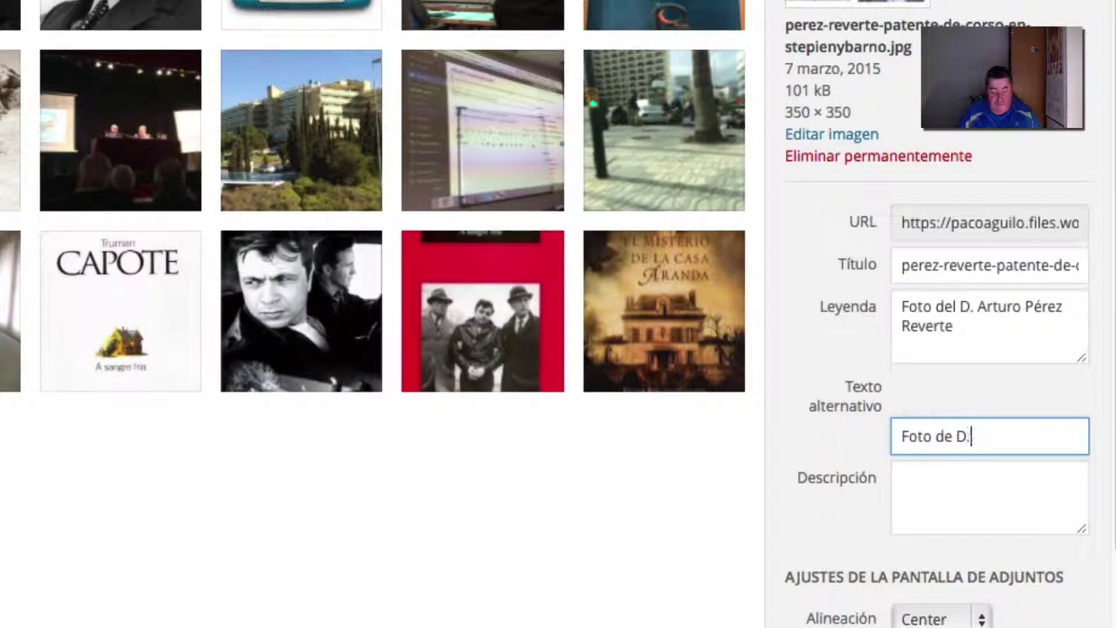
pyautogui.write(' Arturo Pérez Reverte')
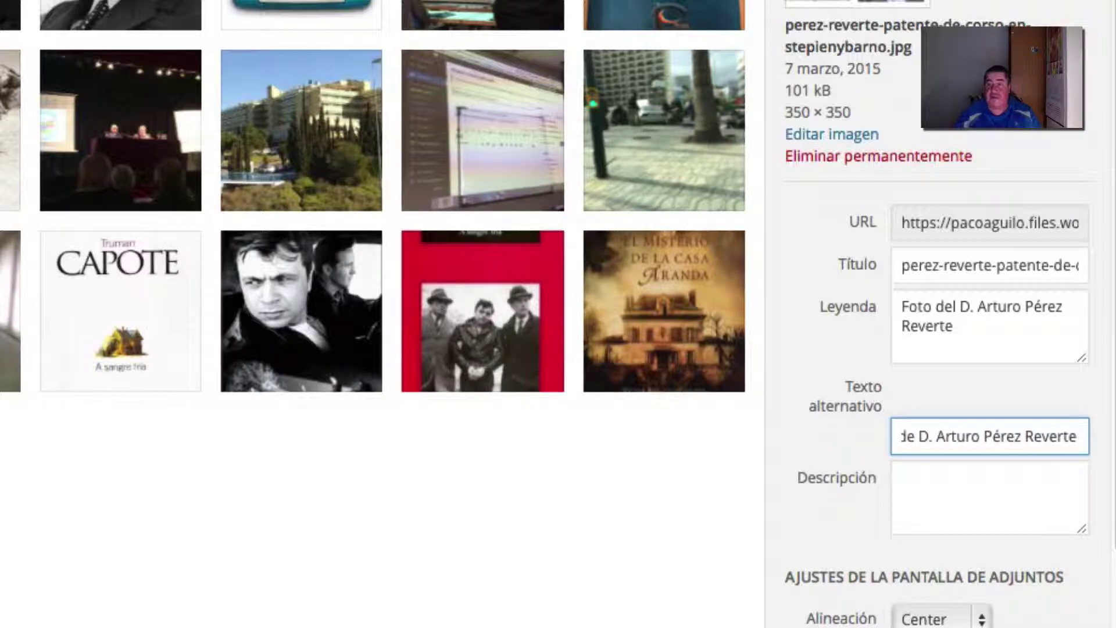
# Step: Align the uploaded image to Center and look through the available link target options
pyautogui.scroll(-3, 844, 456)
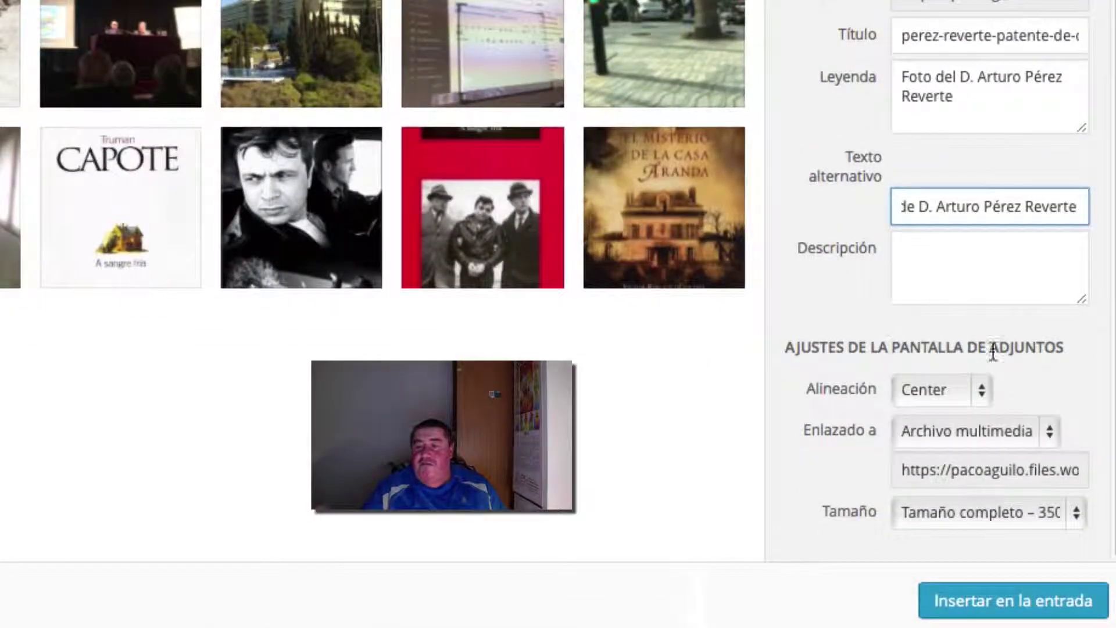
pyautogui.click(982, 389)
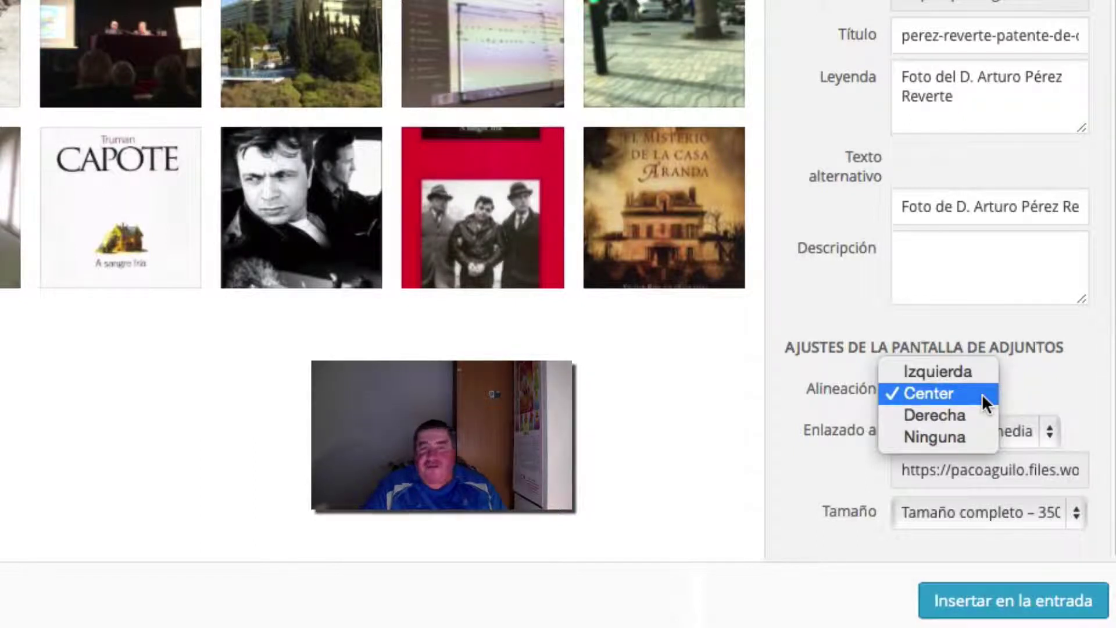
pyautogui.click(918, 393)
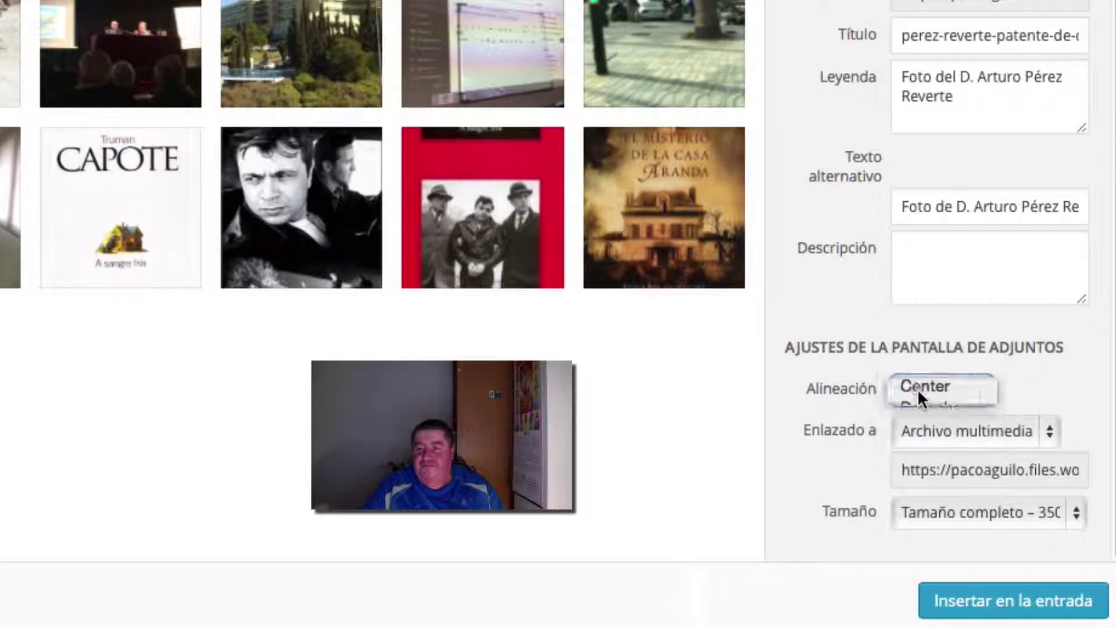
pyautogui.click(1047, 434)
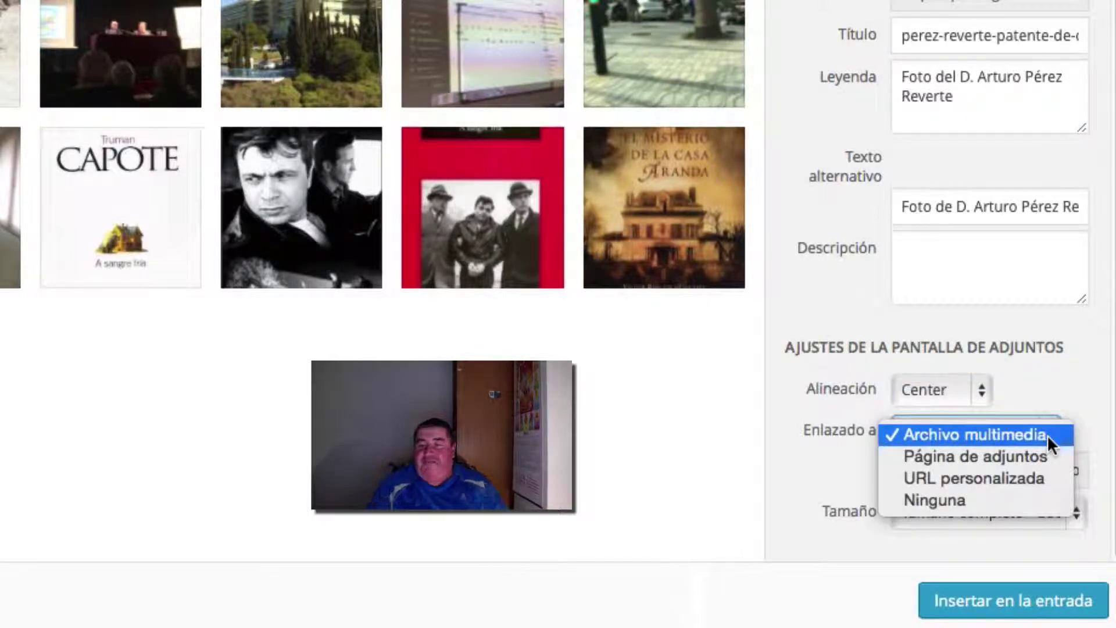
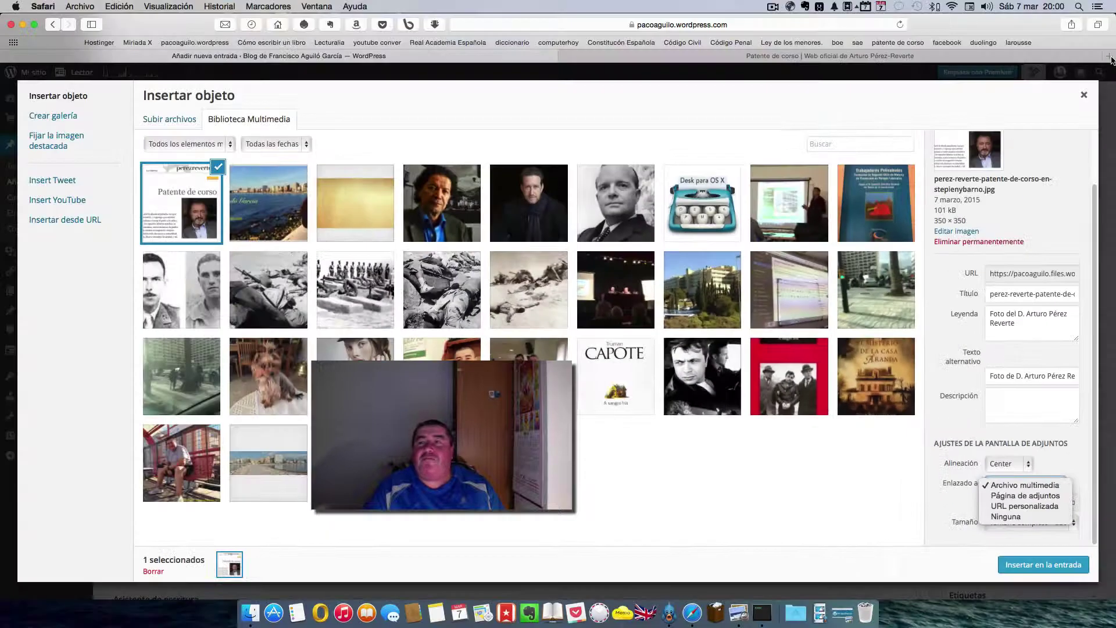
pyautogui.press('Escape')
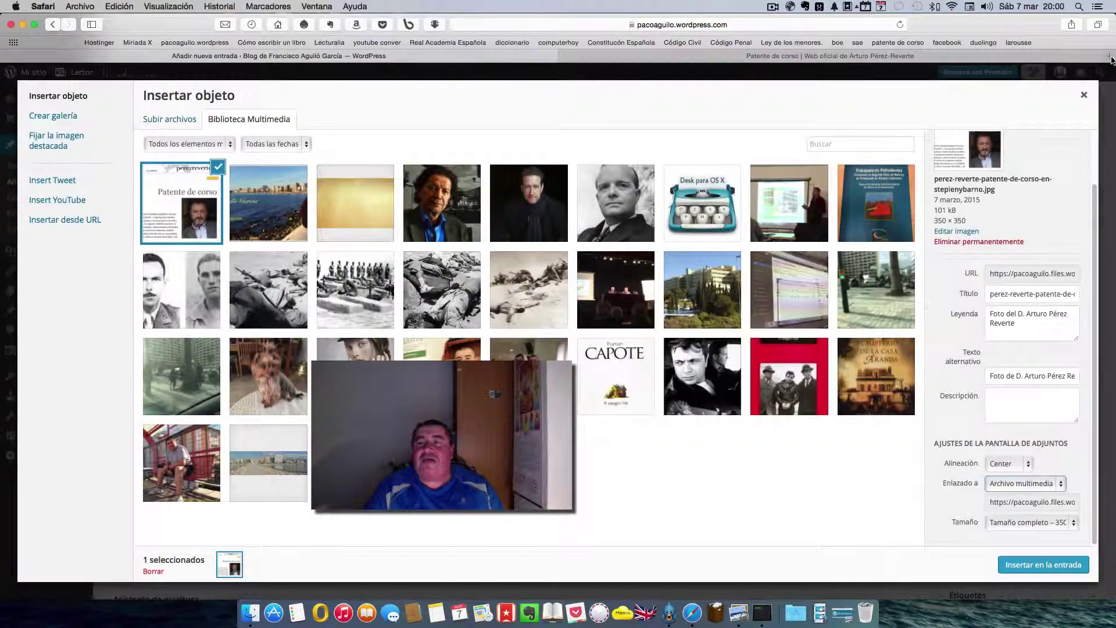
# Step: Search Google in a new browser tab for "novelas del capitán alatriste" and open the perezreverte.com result
pyautogui.click(1110, 57)
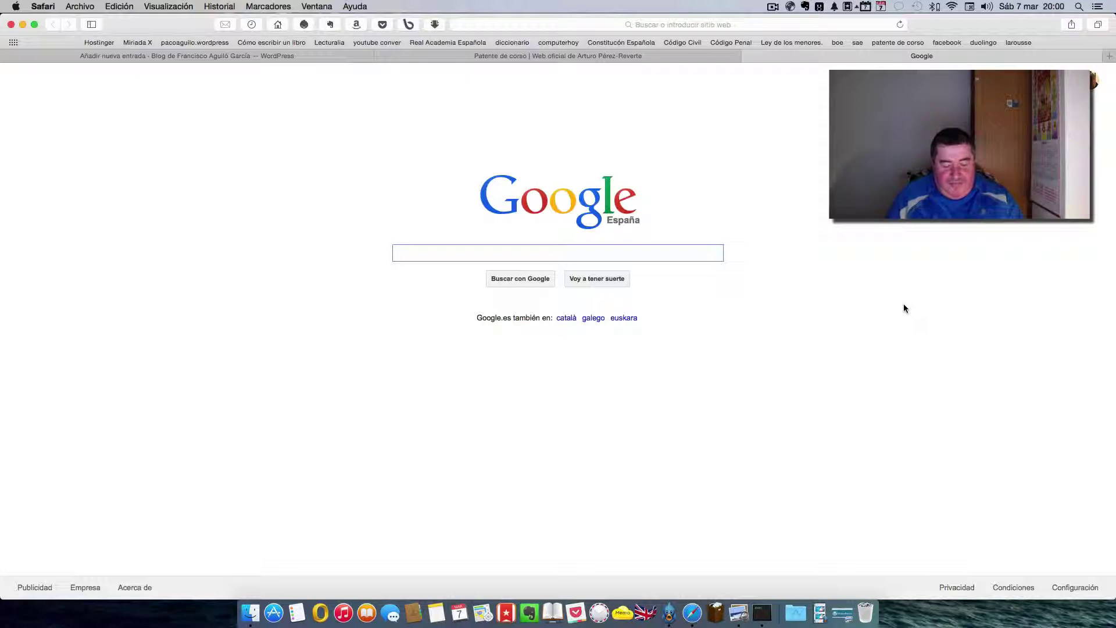
pyautogui.write('Novelas del capitán')
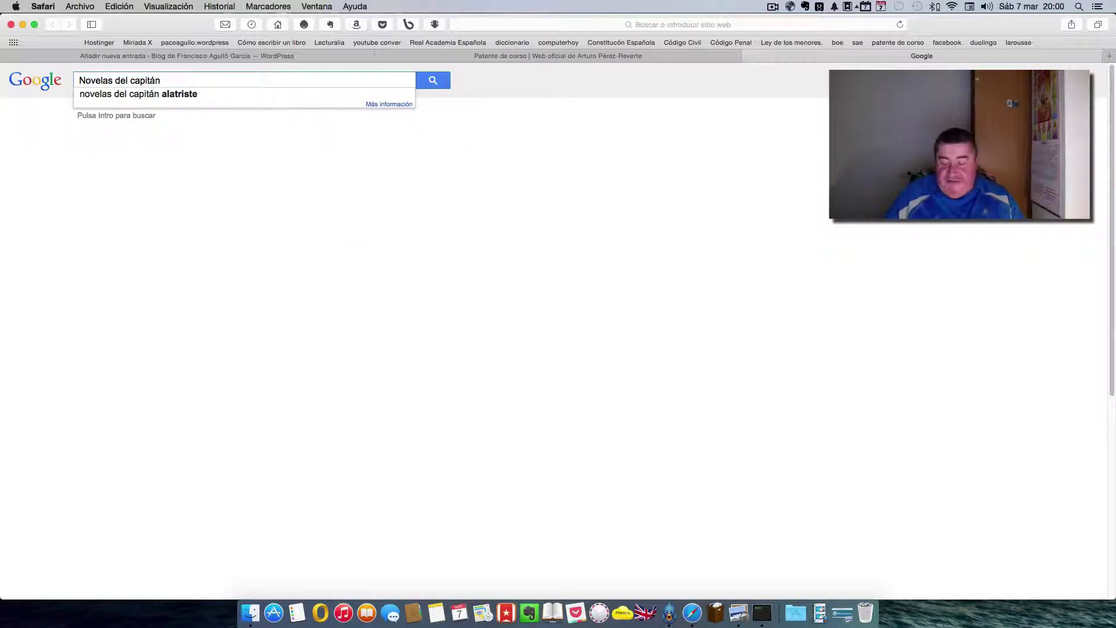
pyautogui.press('Down')
pyautogui.press('Return')
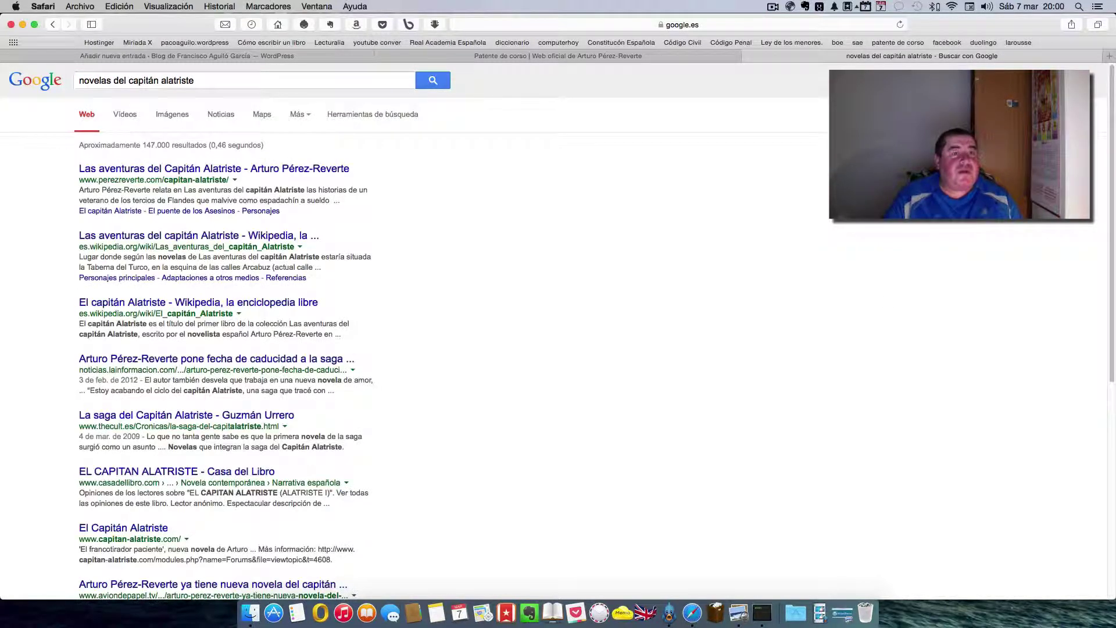
pyautogui.click(196, 171)
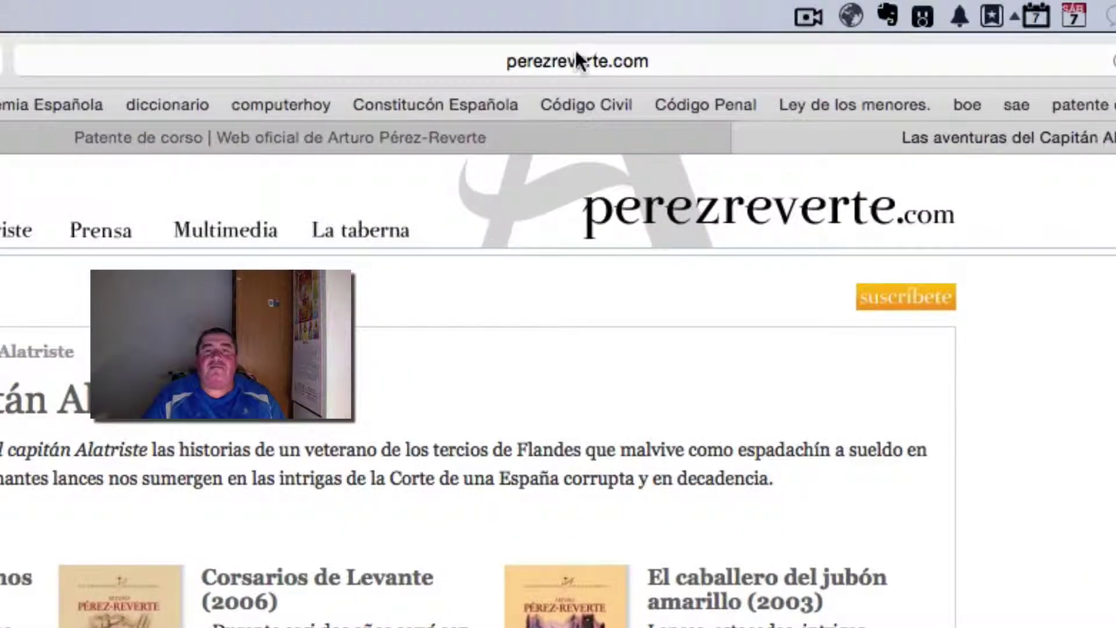
# Step: Copy the full web address of the Las aventuras del capitán Alatriste page
pyautogui.click(577, 60)
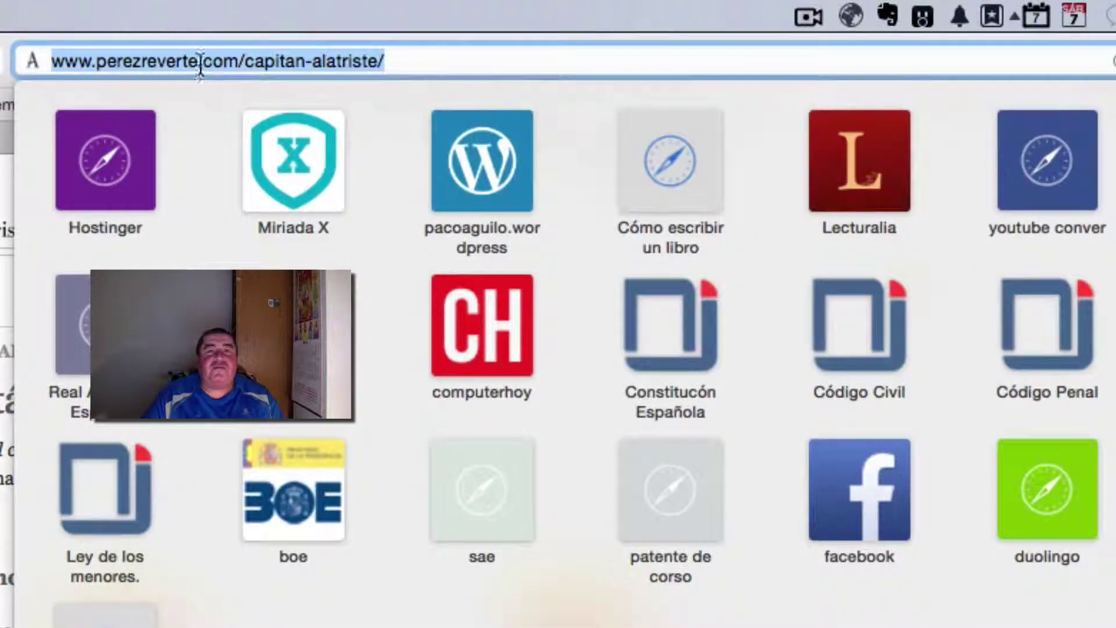
pyautogui.rightClick(199, 58)
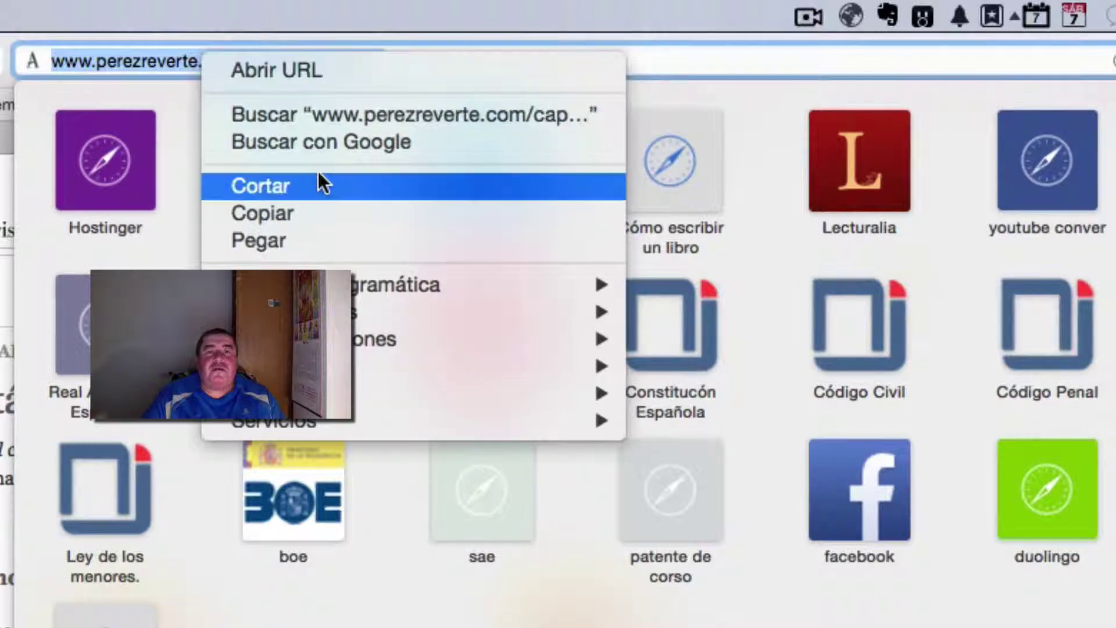
pyautogui.click(291, 211)
pyautogui.press('Escape')
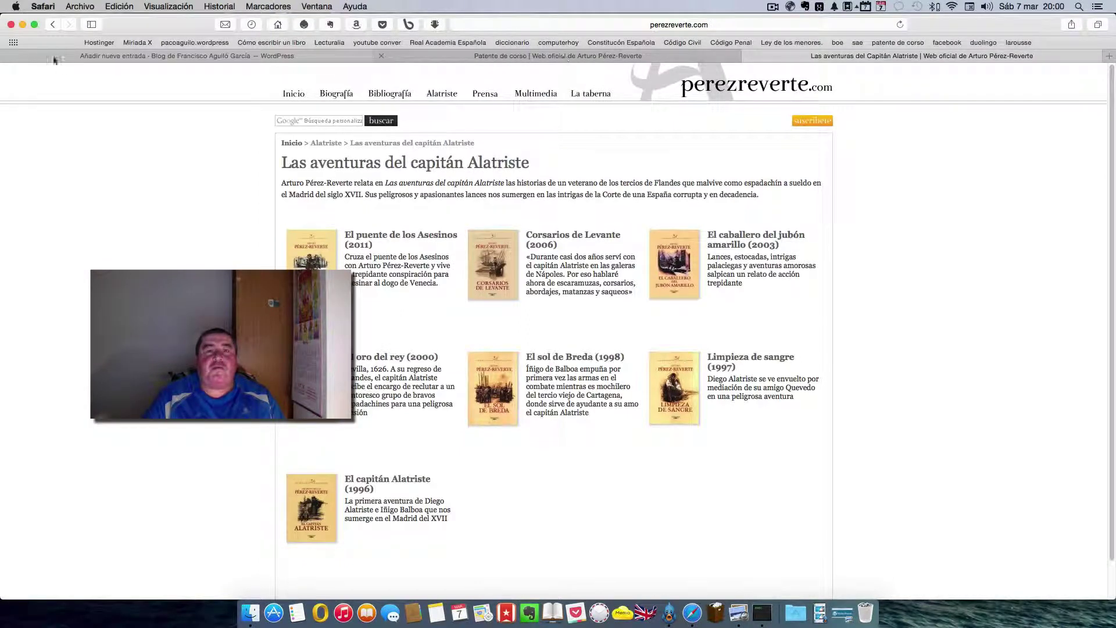
pyautogui.click(124, 53)
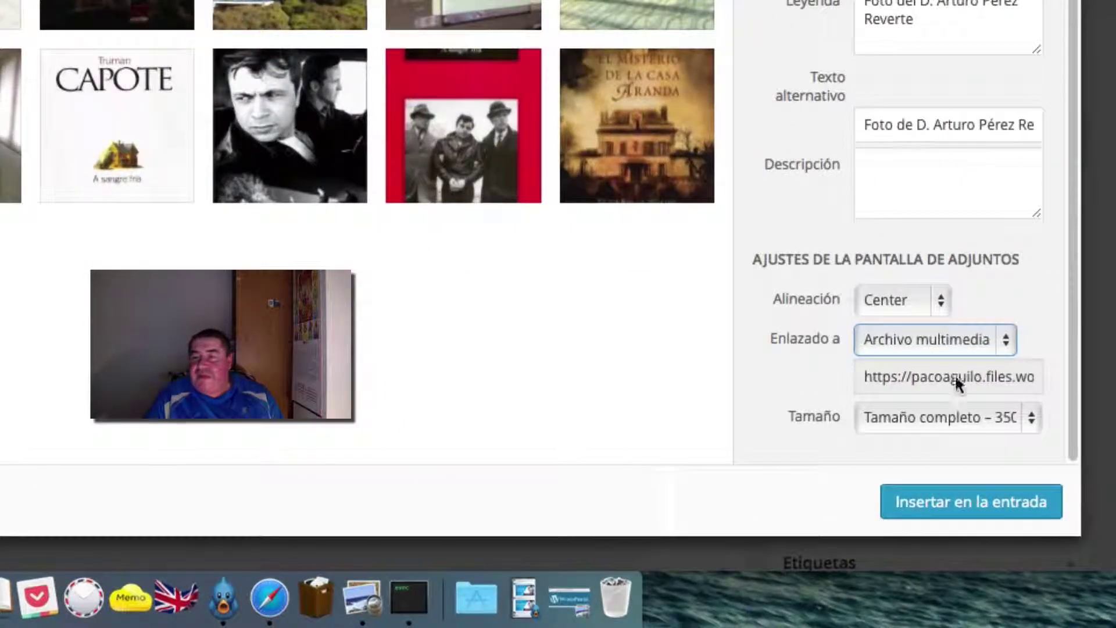
pyautogui.click(1007, 343)
pyautogui.click(968, 383)
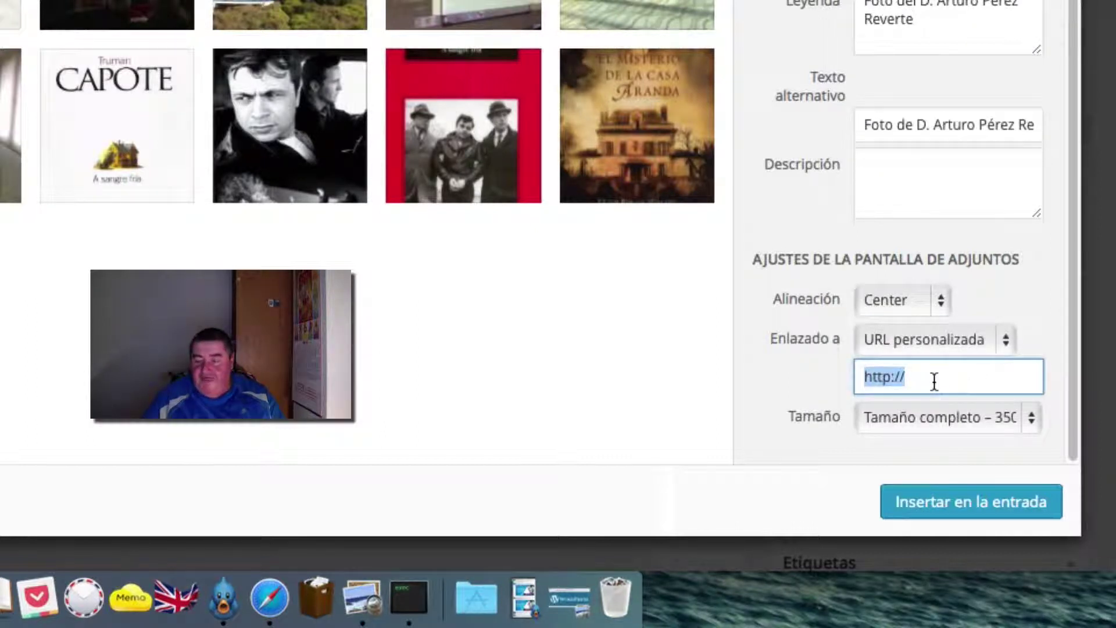
pyautogui.press('BackSpace')
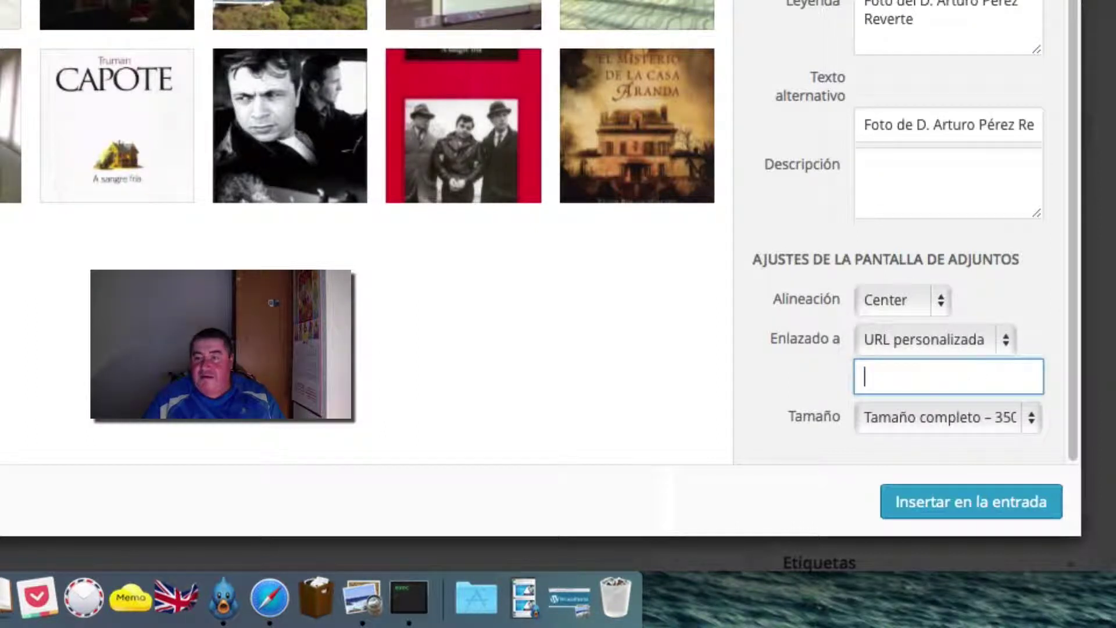
pyautogui.rightClick(874, 377)
pyautogui.click(820, 256)
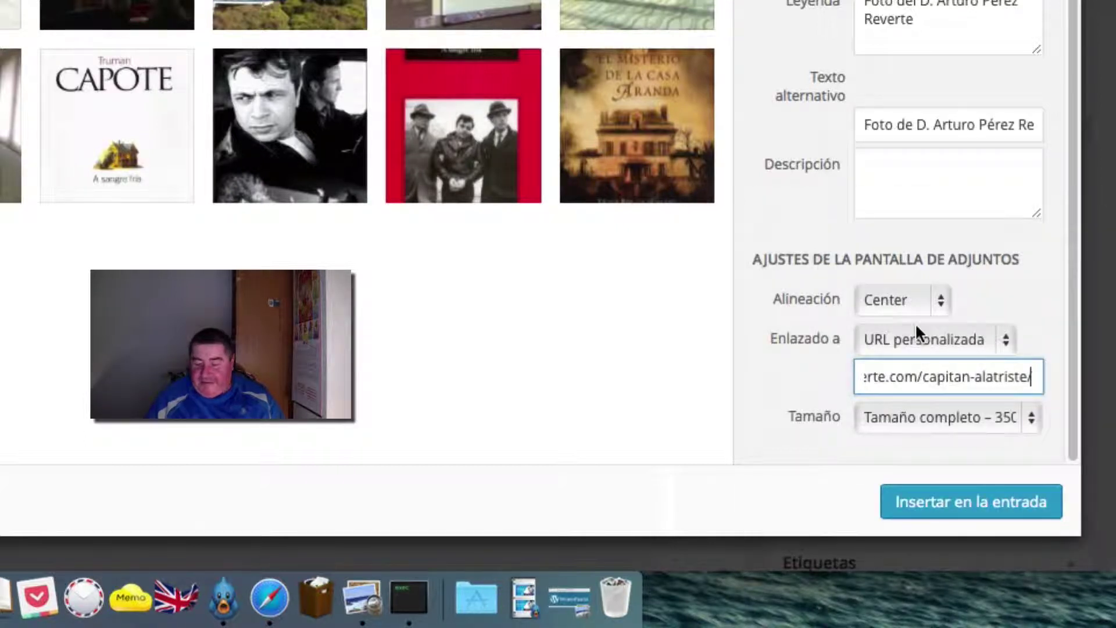
# Step: Go through the pasted link address back to its beginning to check how it starts
pyautogui.press('Left')
pyautogui.press('Left')
pyautogui.press('Left')
pyautogui.press('Left')
pyautogui.press('Left')
pyautogui.press('Left')
pyautogui.press('Left')
pyautogui.press('Left')
pyautogui.press('Left')
pyautogui.press('Left')
pyautogui.press('Left')
pyautogui.press('Left')
pyautogui.press('Left')
pyautogui.press('Left')
pyautogui.press('Left')
pyautogui.press('Left')
pyautogui.press('Left')
pyautogui.press('Left')
pyautogui.press('Left')
pyautogui.press('Left')
pyautogui.press('Left')
pyautogui.press('Left')
pyautogui.press('Left')
pyautogui.press('Left')
pyautogui.press('Left')
pyautogui.press('Left')
pyautogui.press('Left')
pyautogui.press('Left')
pyautogui.press('Left')
pyautogui.press('Left')
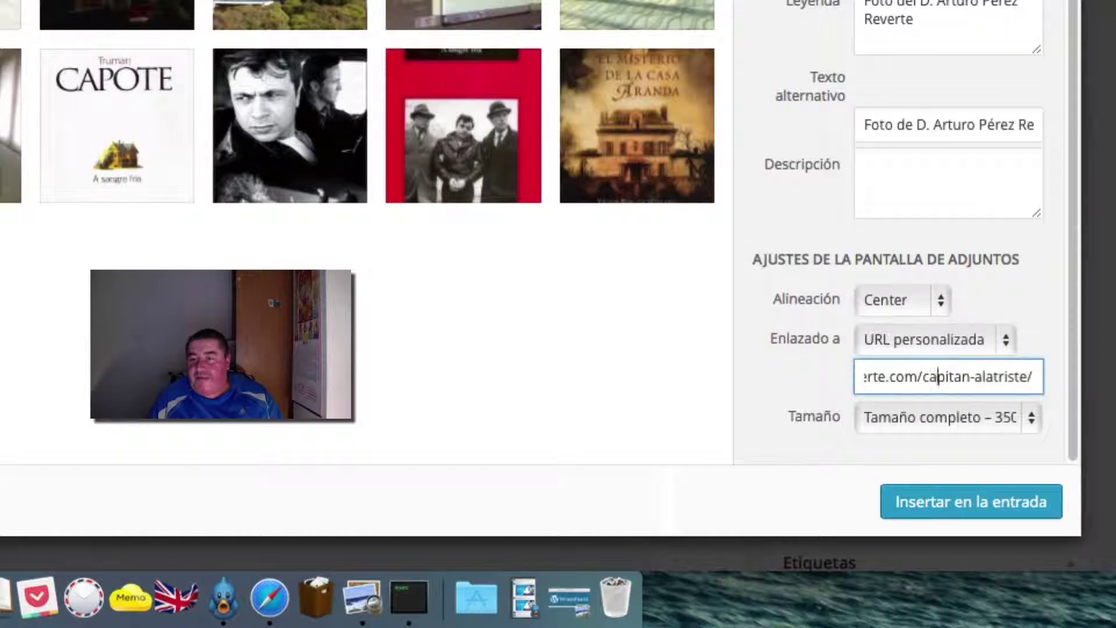
pyautogui.press('Left')
pyautogui.press('Left')
pyautogui.press('Left')
pyautogui.press('Left')
pyautogui.press('Left')
pyautogui.press('Left')
pyautogui.press('Left')
pyautogui.press('Left')
pyautogui.press('Left')
pyautogui.press('Left')
pyautogui.press('Left')
pyautogui.press('Left')
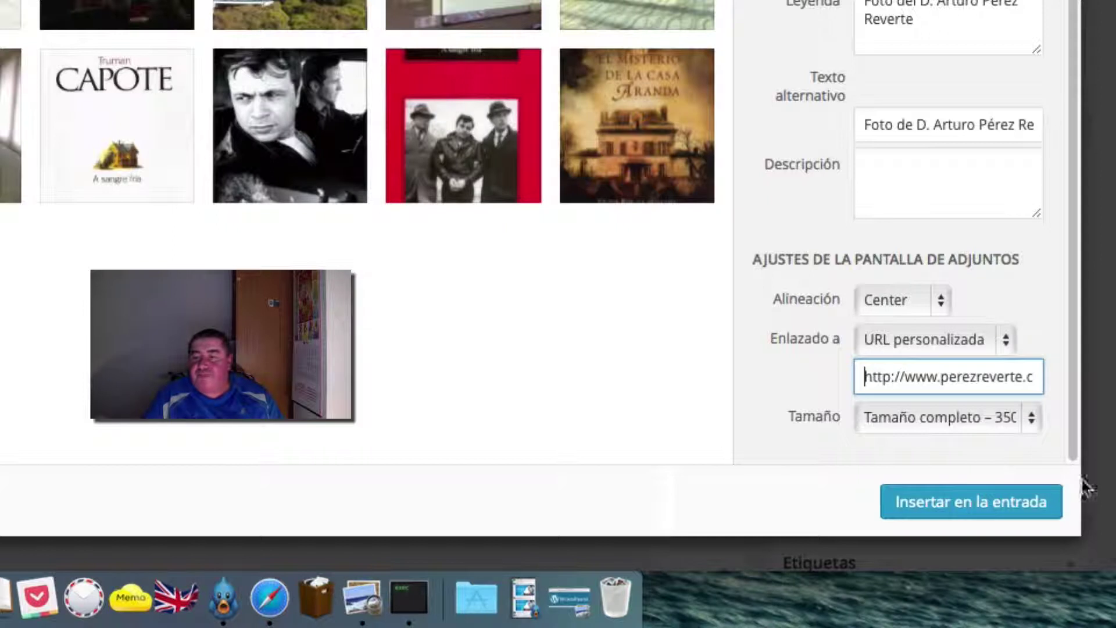
# Step: Choose the full size, 350 × 350, for the image and insert it into the post
pyautogui.click(1031, 419)
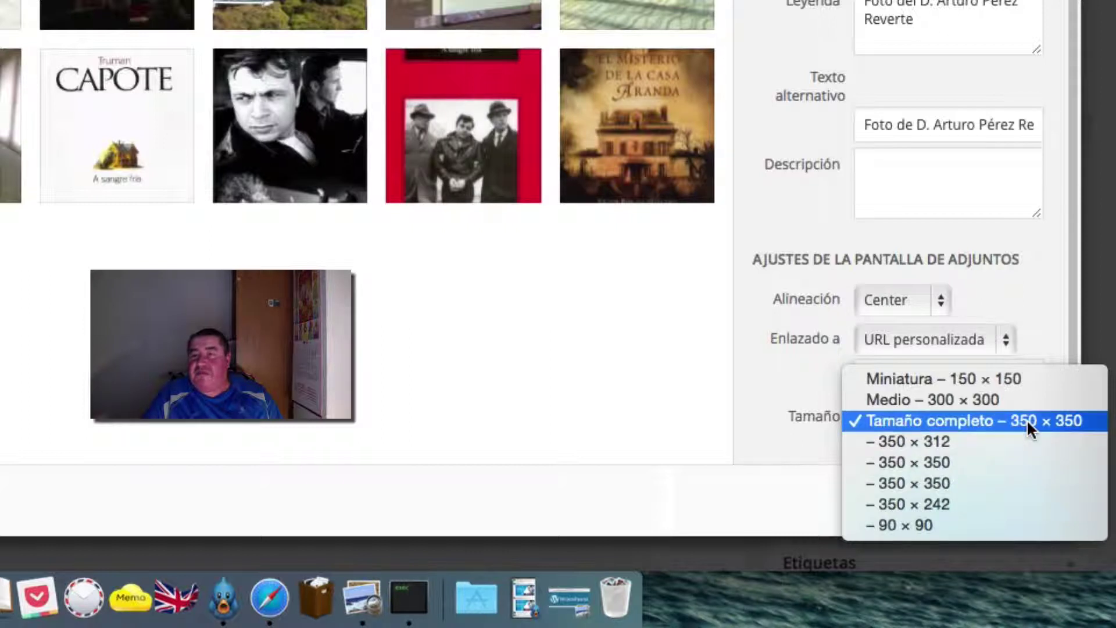
pyautogui.click(984, 420)
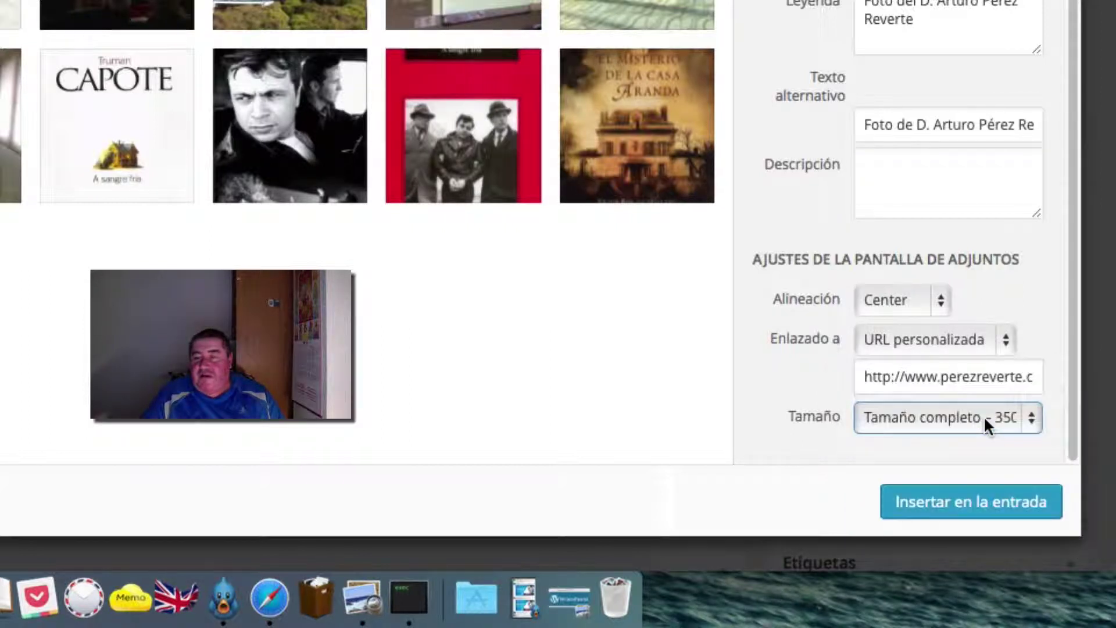
pyautogui.click(977, 509)
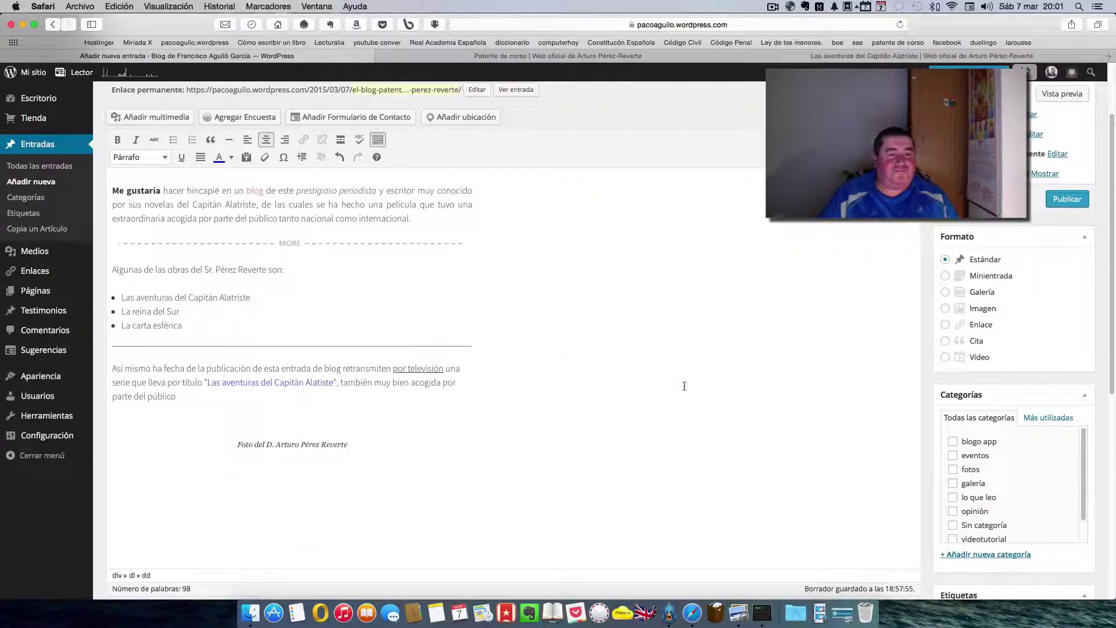
# Step: Add an empty line between the last paragraph and the inserted image
pyautogui.scroll(-5, 669, 415)
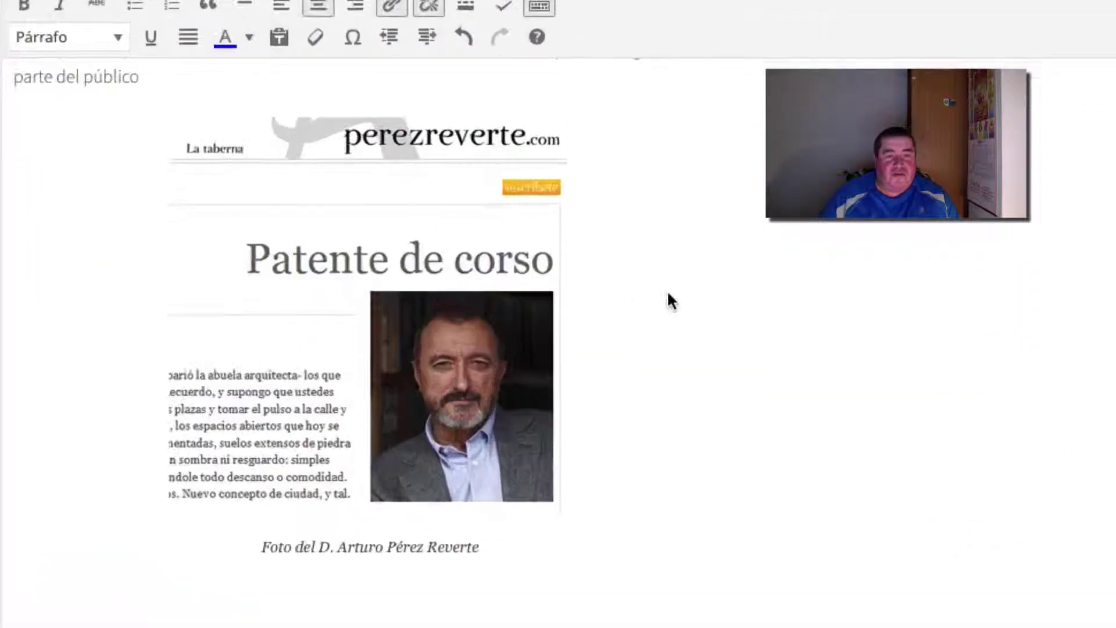
pyautogui.click(11, 617)
pyautogui.scroll(5, 877, 620)
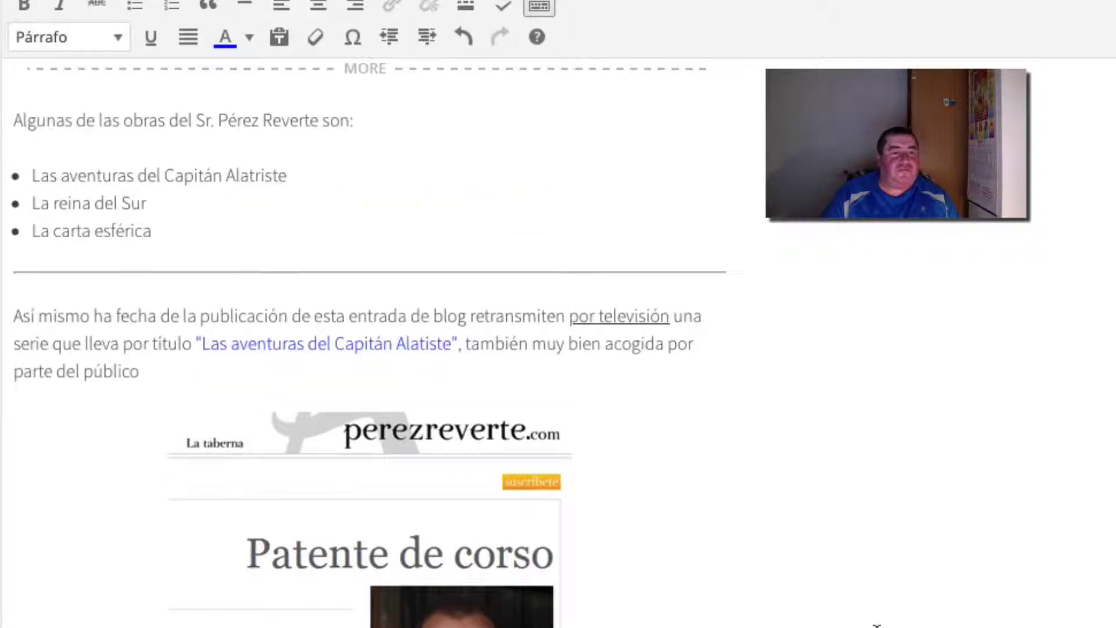
pyautogui.scroll(-1, 876, 623)
pyautogui.click(166, 278)
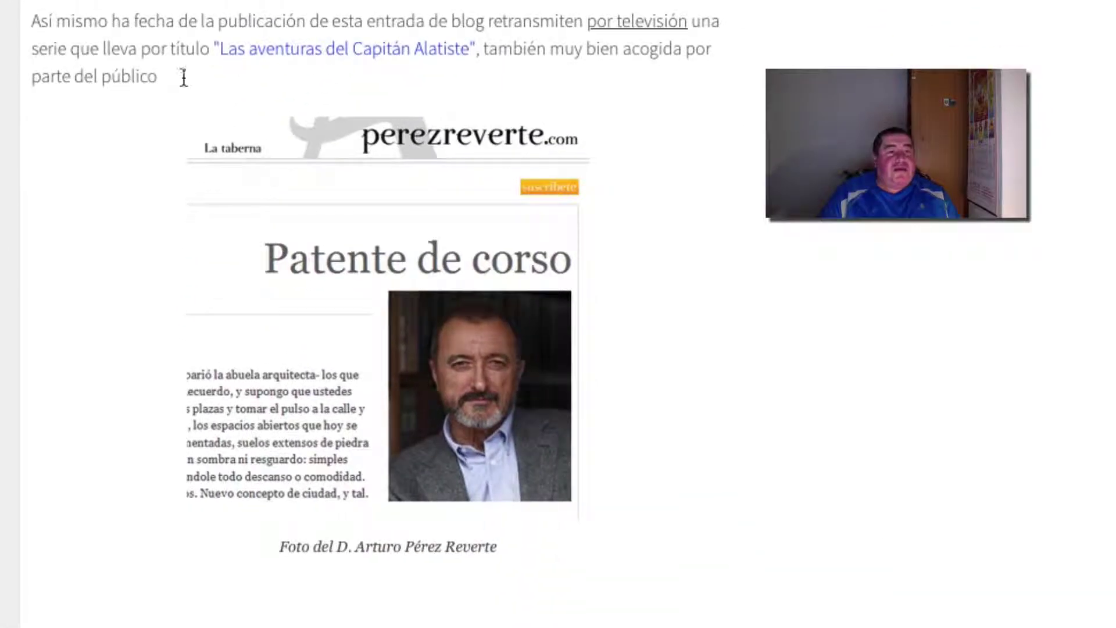
pyautogui.press('Return')
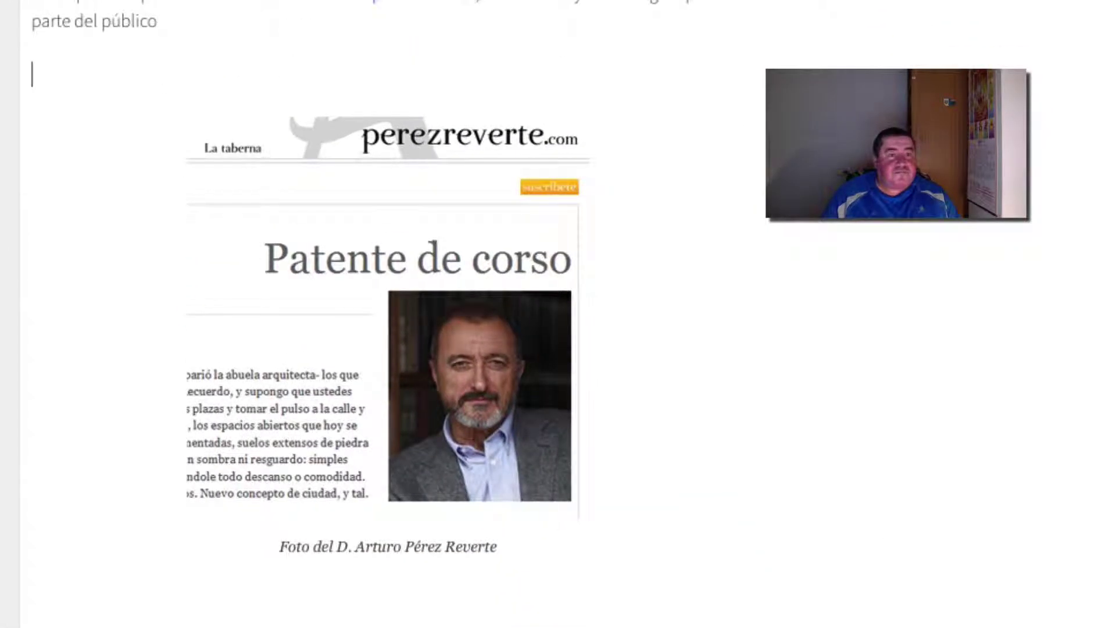
# Step: Open the details of the image inserted in the post for editing
pyautogui.click(342, 274)
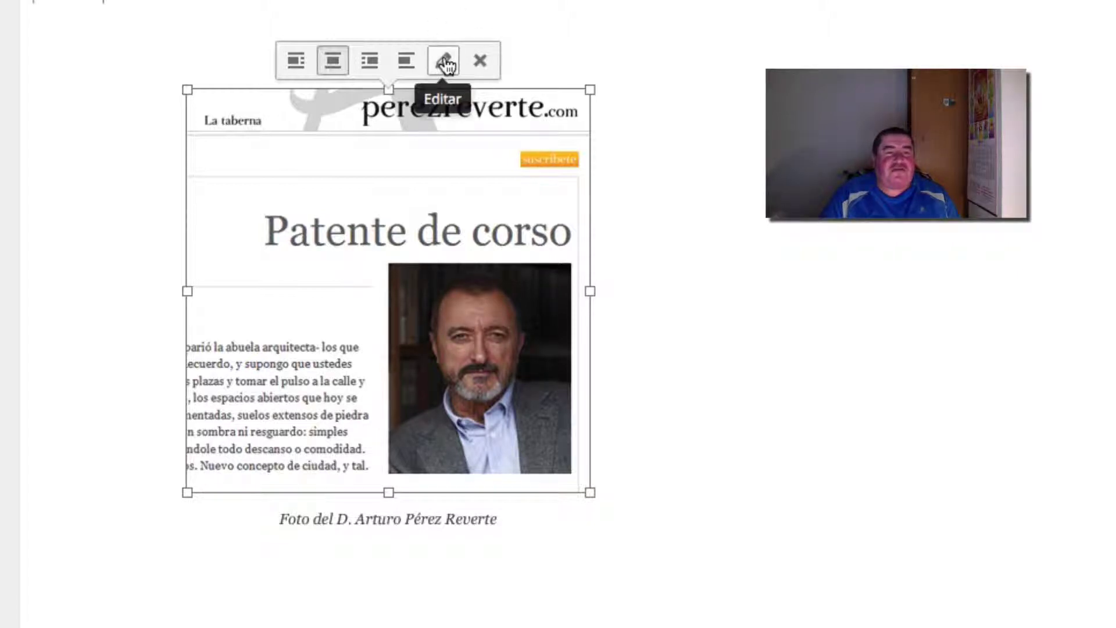
pyautogui.click(717, 212)
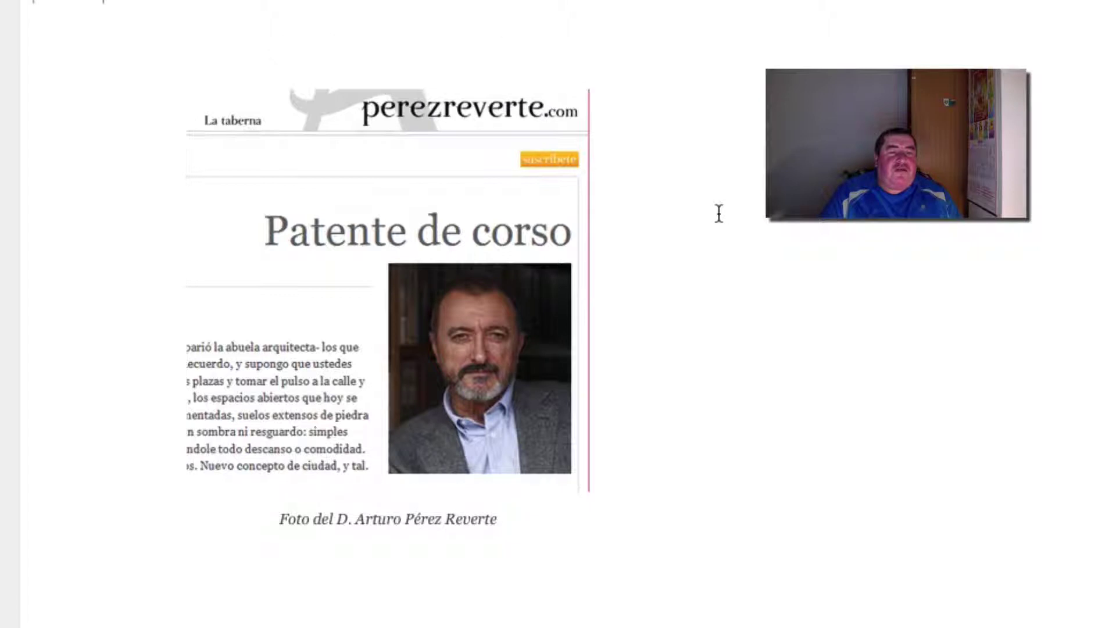
pyautogui.click(367, 245)
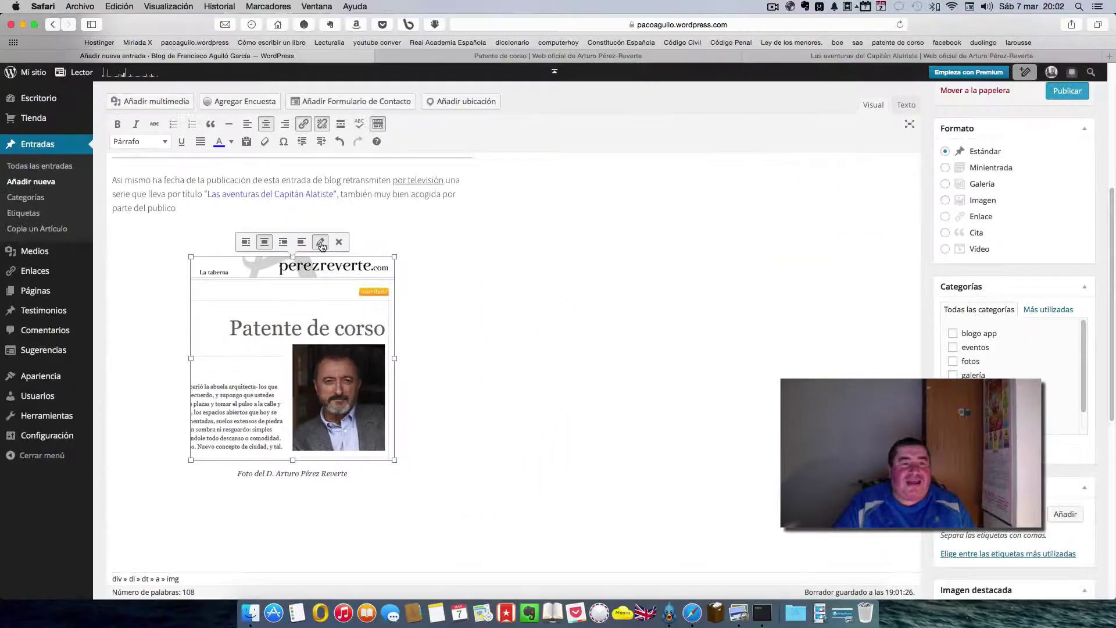
pyautogui.click(443, 32)
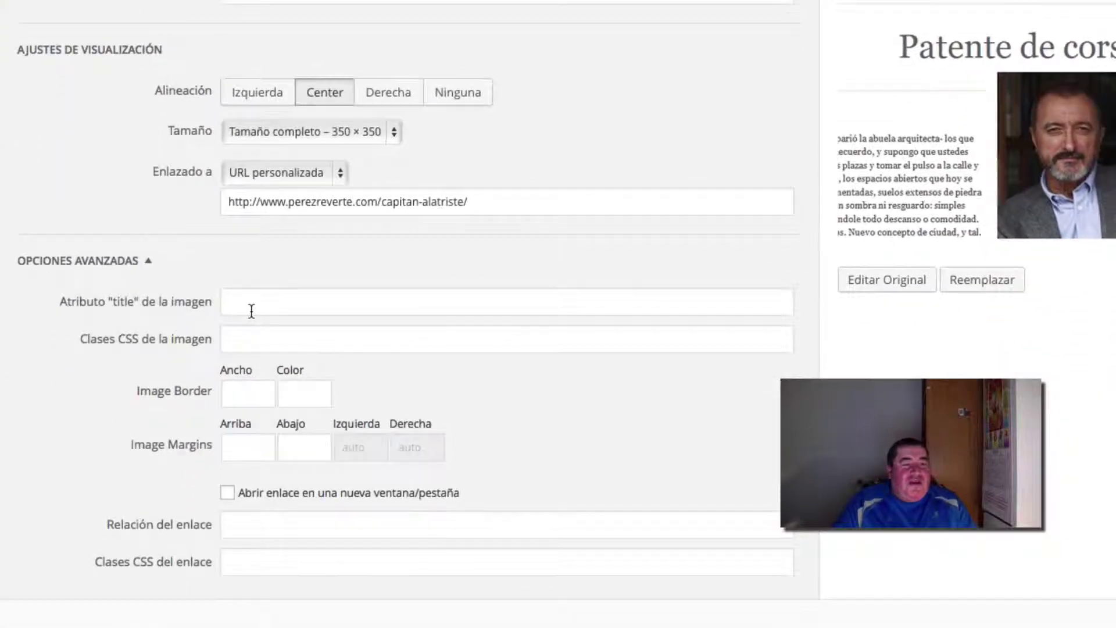
# Step: Set the image border width to 3 and go to the border color value
pyautogui.click(249, 396)
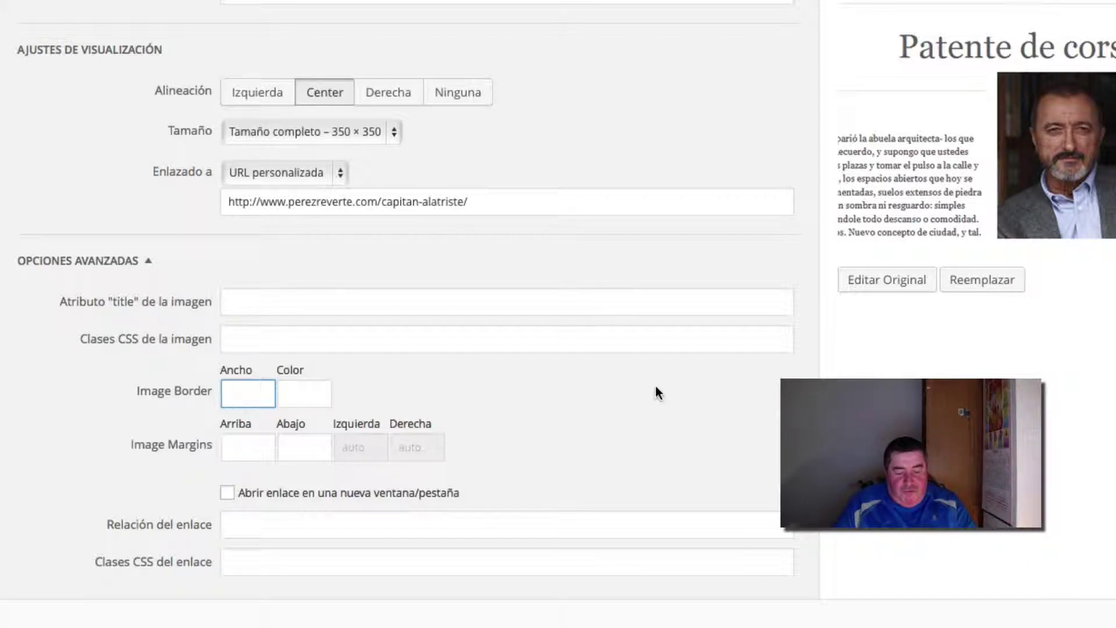
pyautogui.write('3')
pyautogui.click(302, 395)
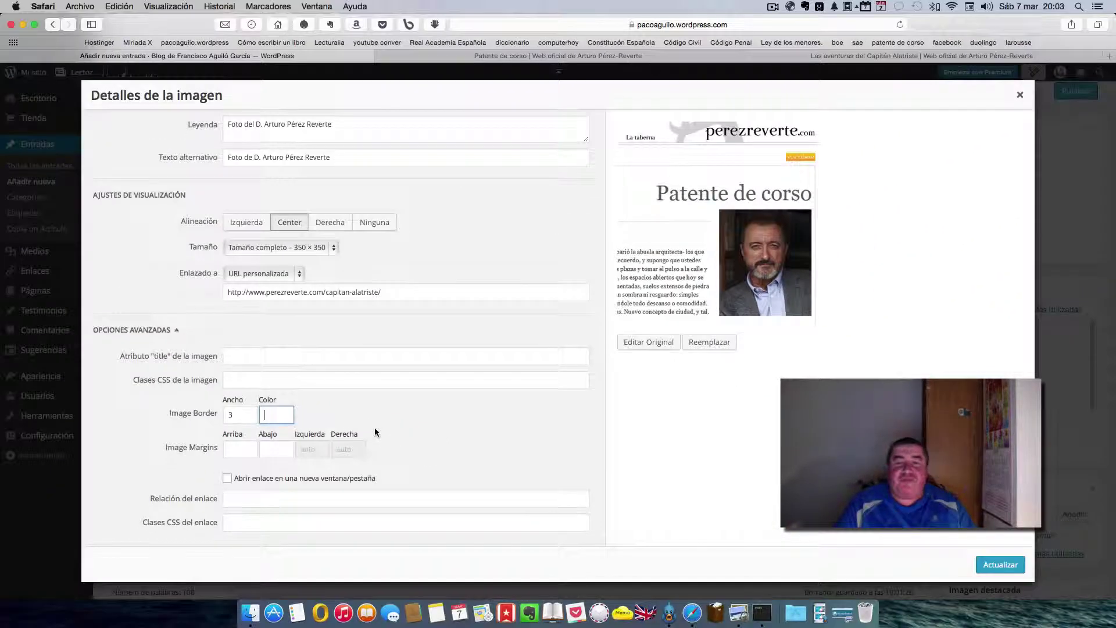
# Step: Minimize the browser window and open the Downloads folder in Finder from Macintosh HD
pyautogui.click(22, 25)
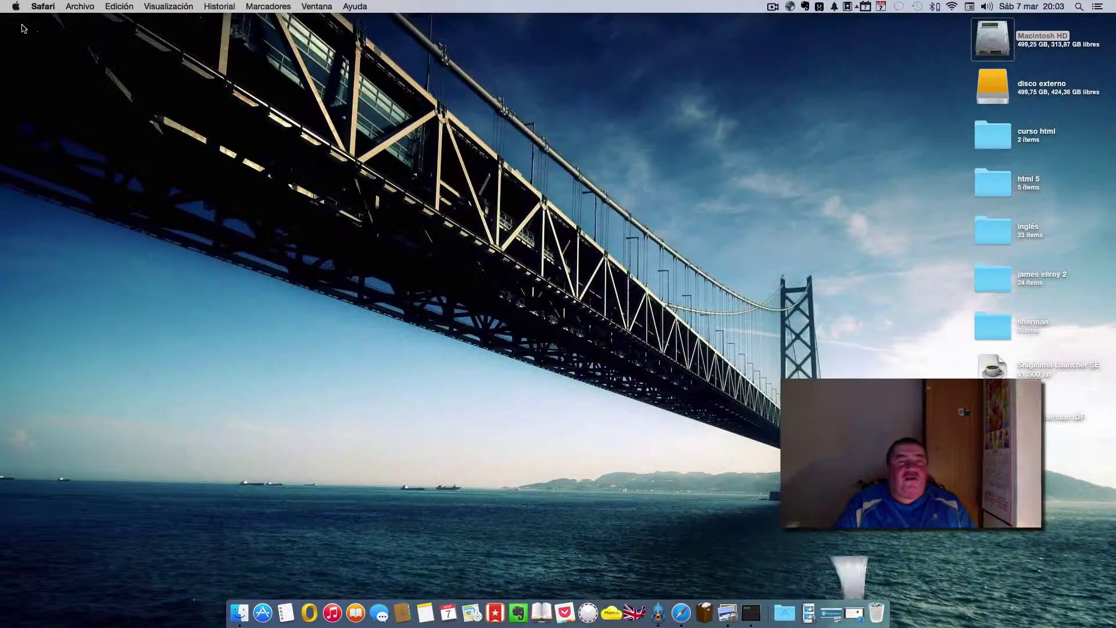
pyautogui.doubleClick(987, 40)
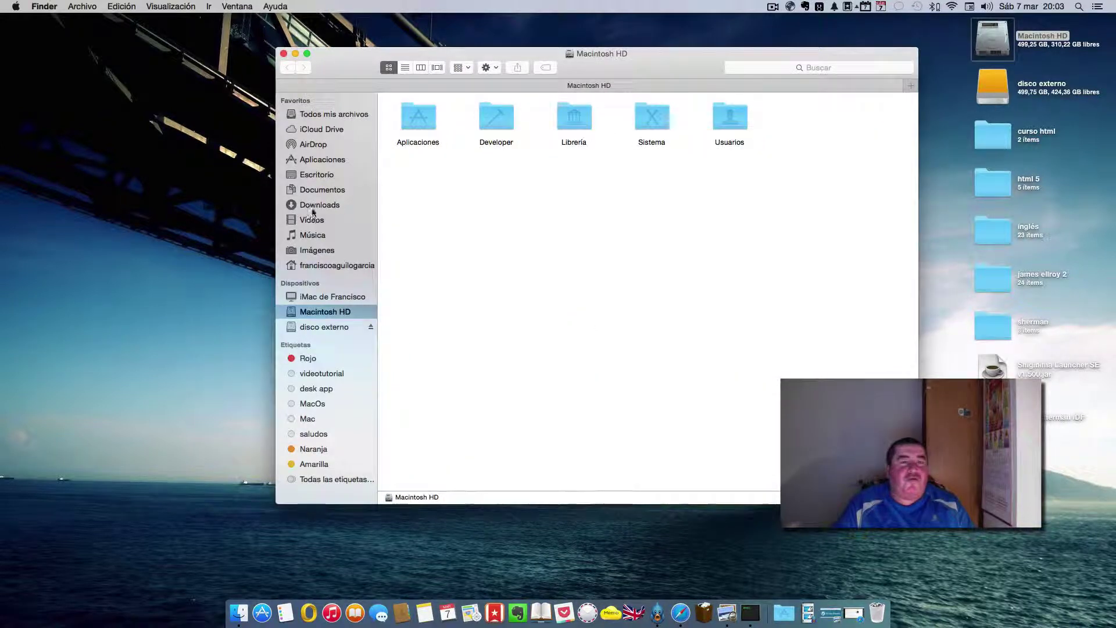
pyautogui.click(311, 207)
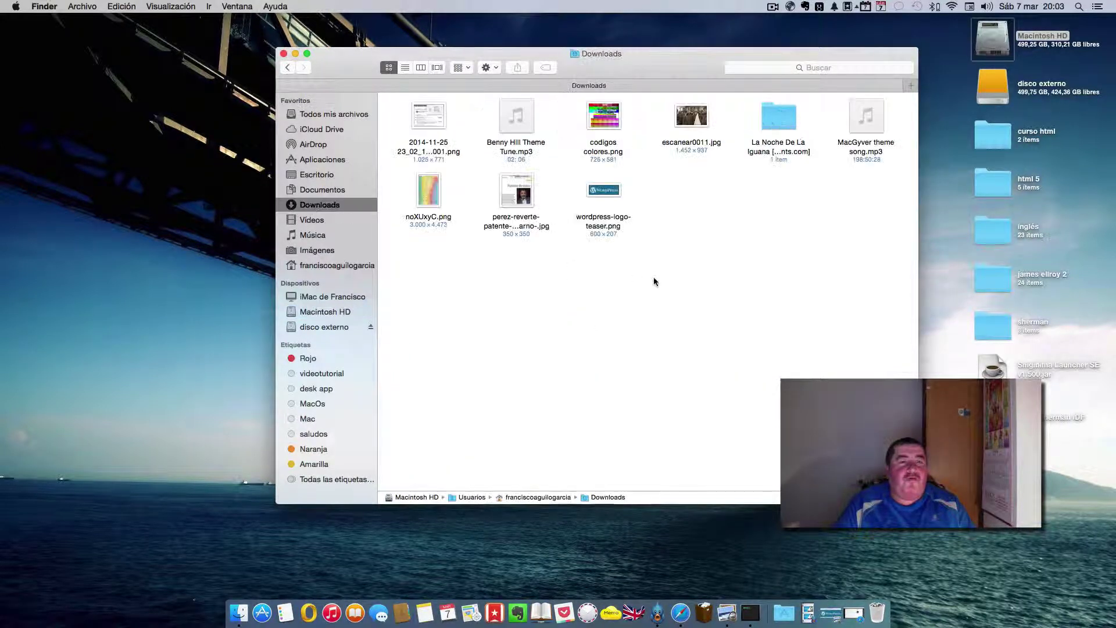
# Step: Open codigos colores.png from Downloads in Preview and look up the hexadecimal colour codes, putting both windows away when done
pyautogui.doubleClick(606, 116)
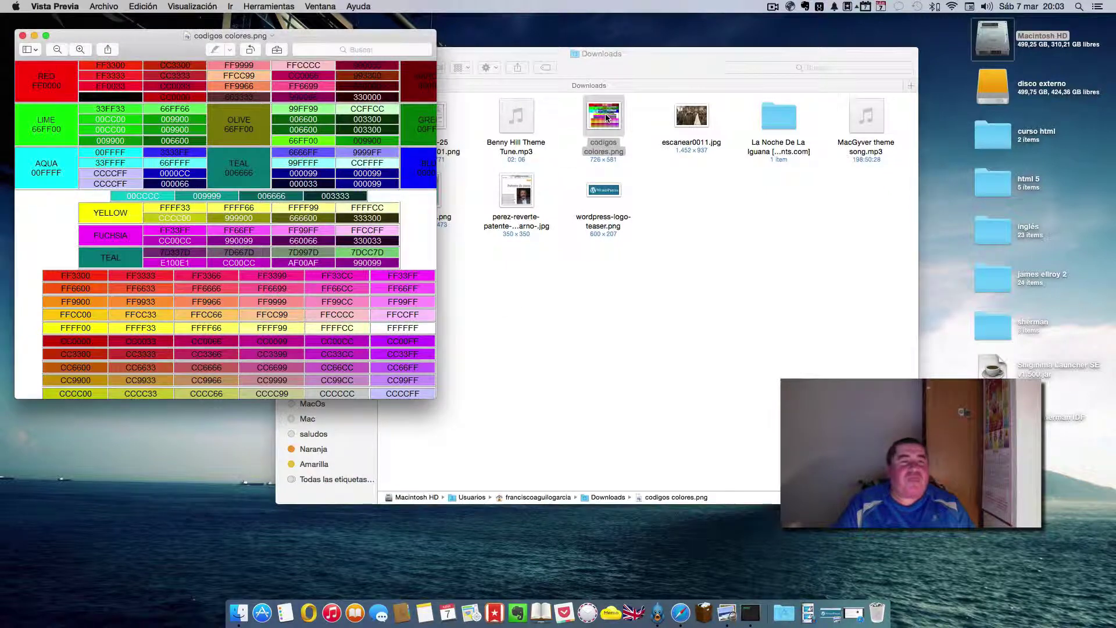
pyautogui.click(643, 57)
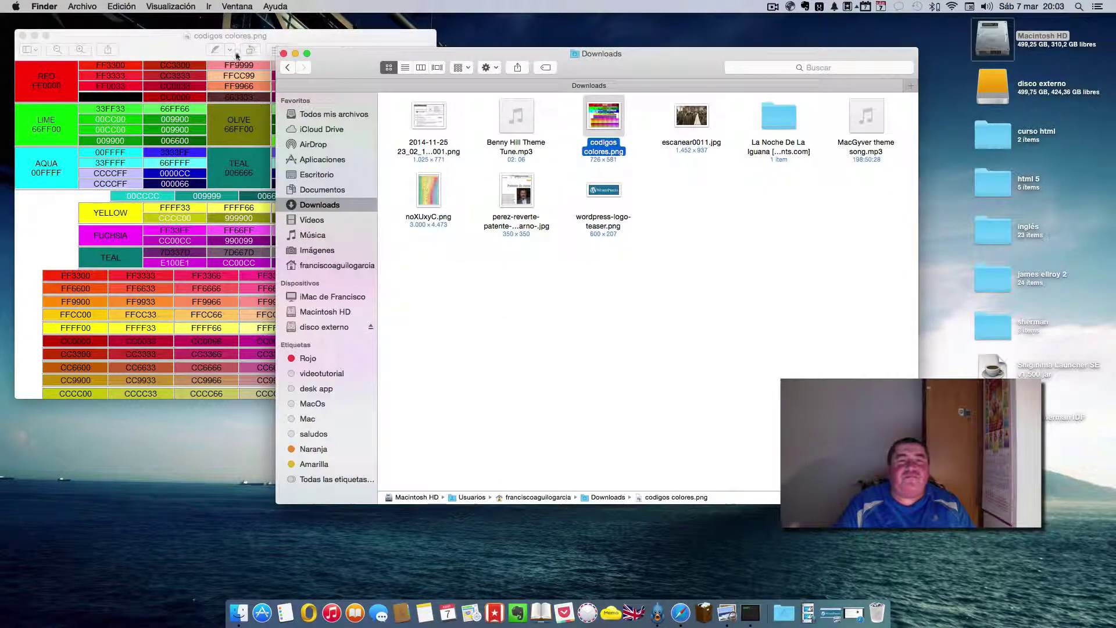
pyautogui.click(296, 54)
pyautogui.moveTo(331, 35); pyautogui.dragTo(663, 109)
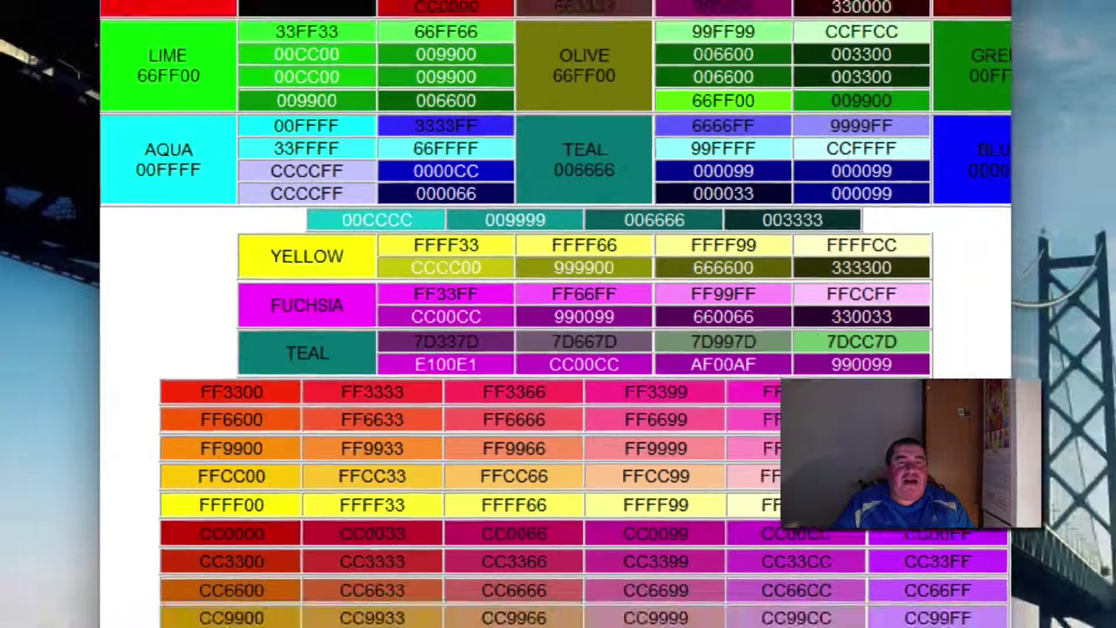
pyautogui.press('super+m')
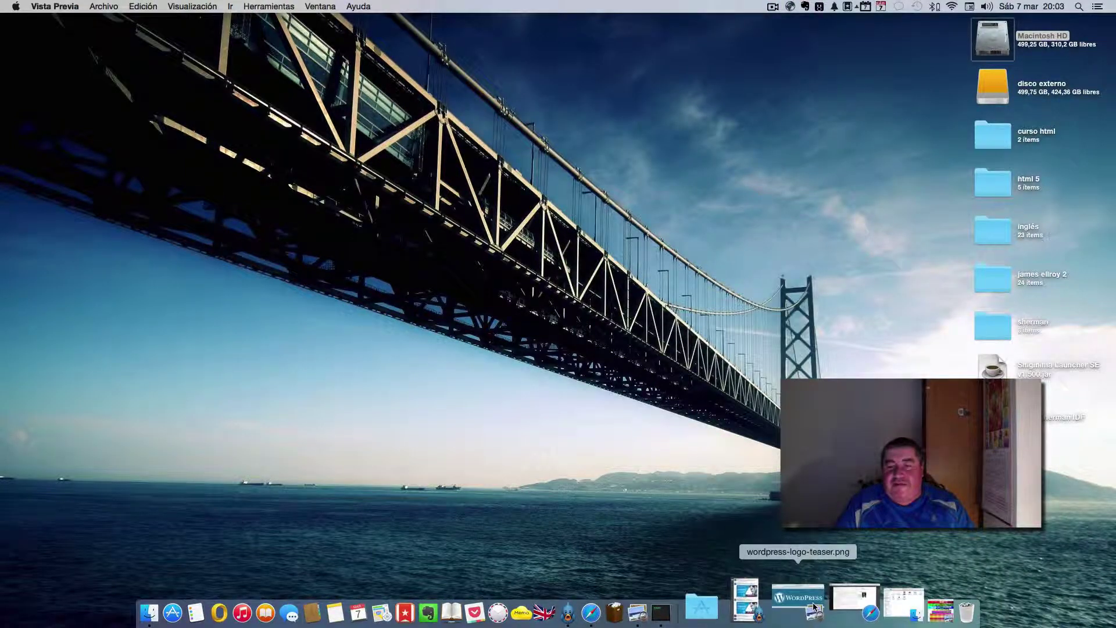
# Step: Return to the image details in Safari, set the border colour to #006600 and update the image in the post
pyautogui.click(830, 605)
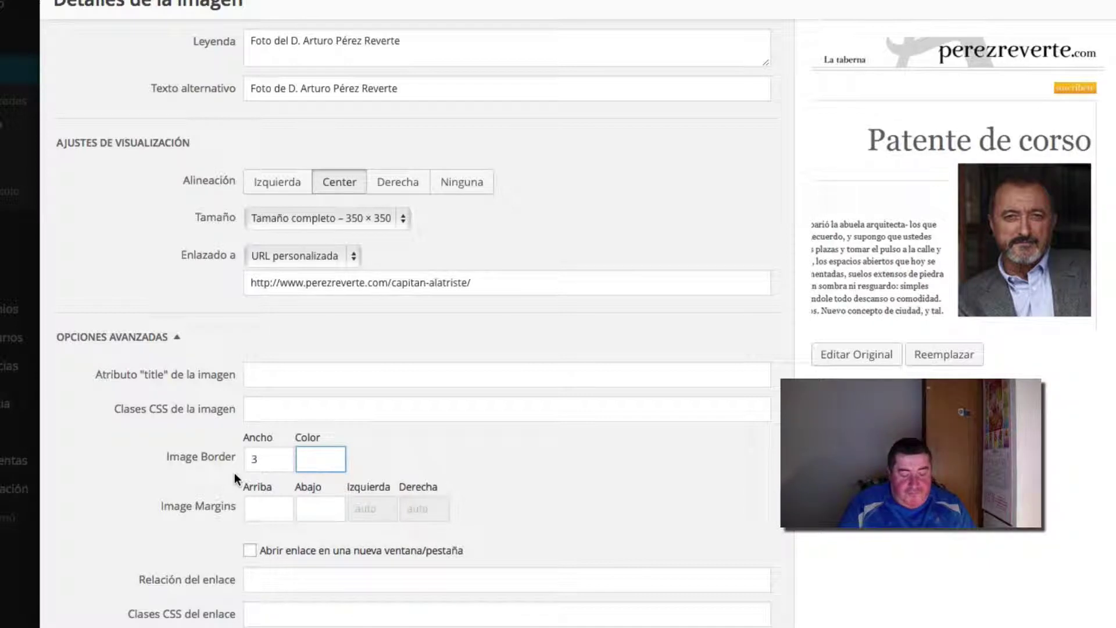
pyautogui.write('#')
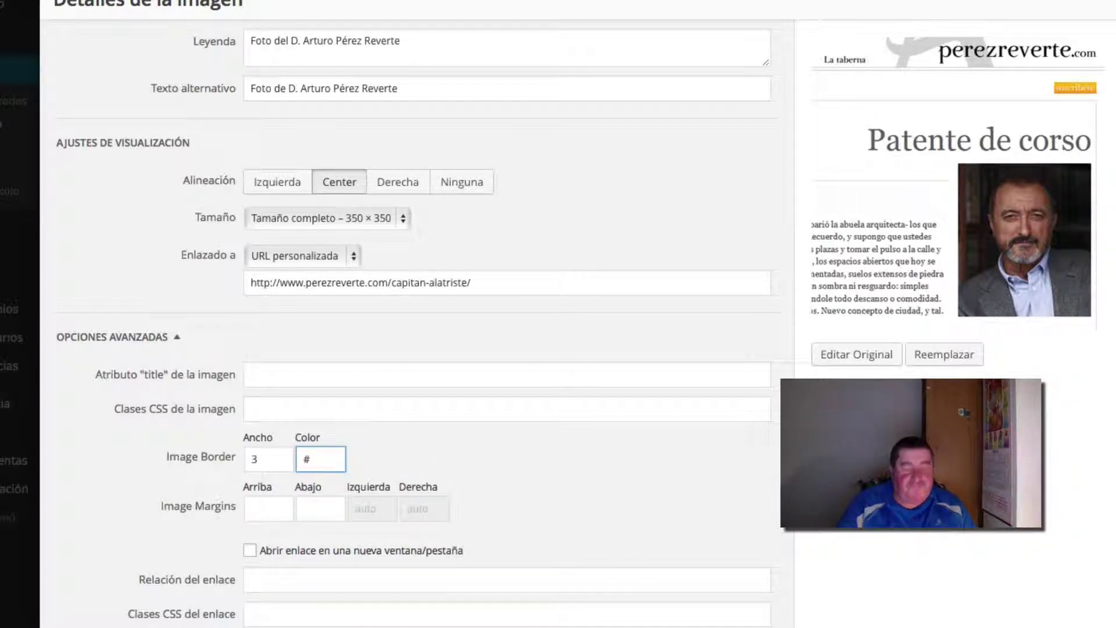
pyautogui.write('00')
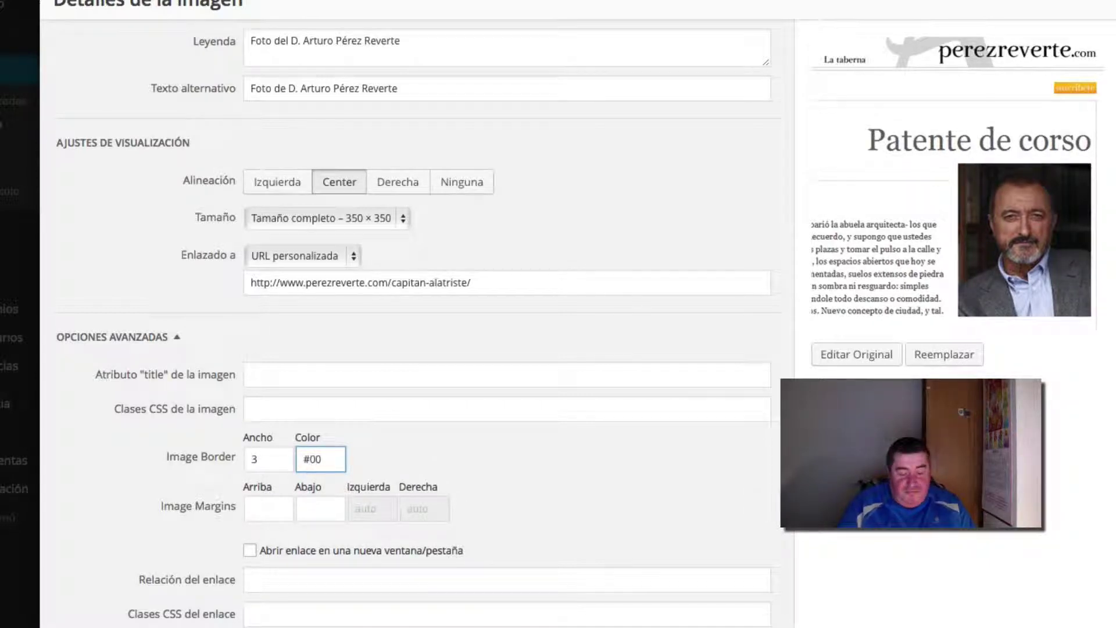
pyautogui.write('6600')
pyautogui.click(381, 456)
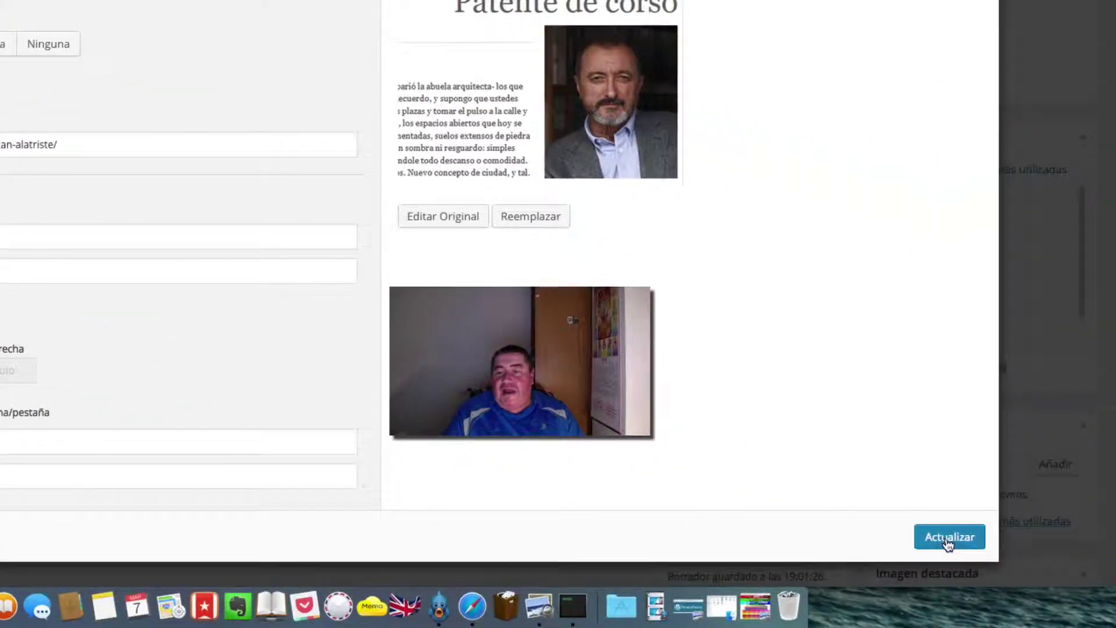
pyautogui.click(1070, 579)
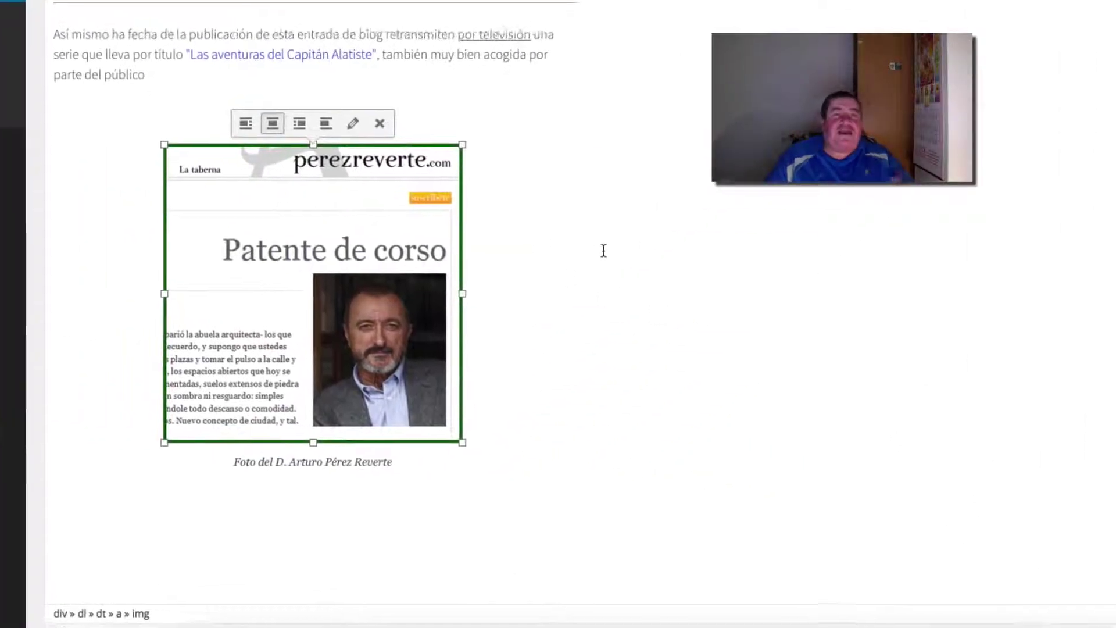
pyautogui.click(567, 259)
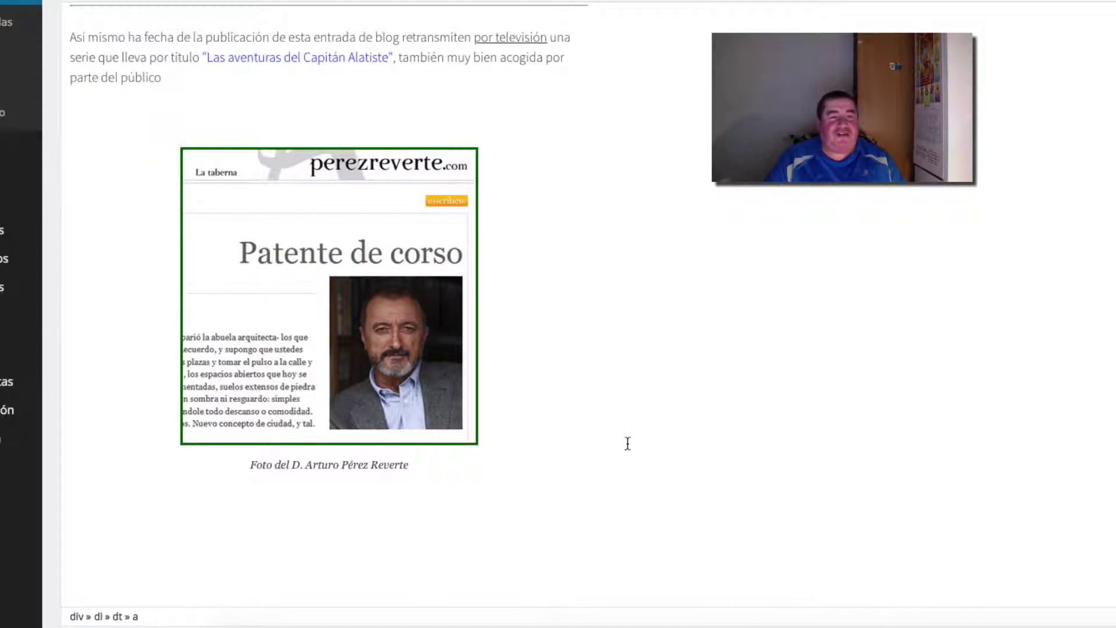
# Step: Assign the post to the categories "lo que leo" and "opinión"
pyautogui.scroll(7, 628, 443)
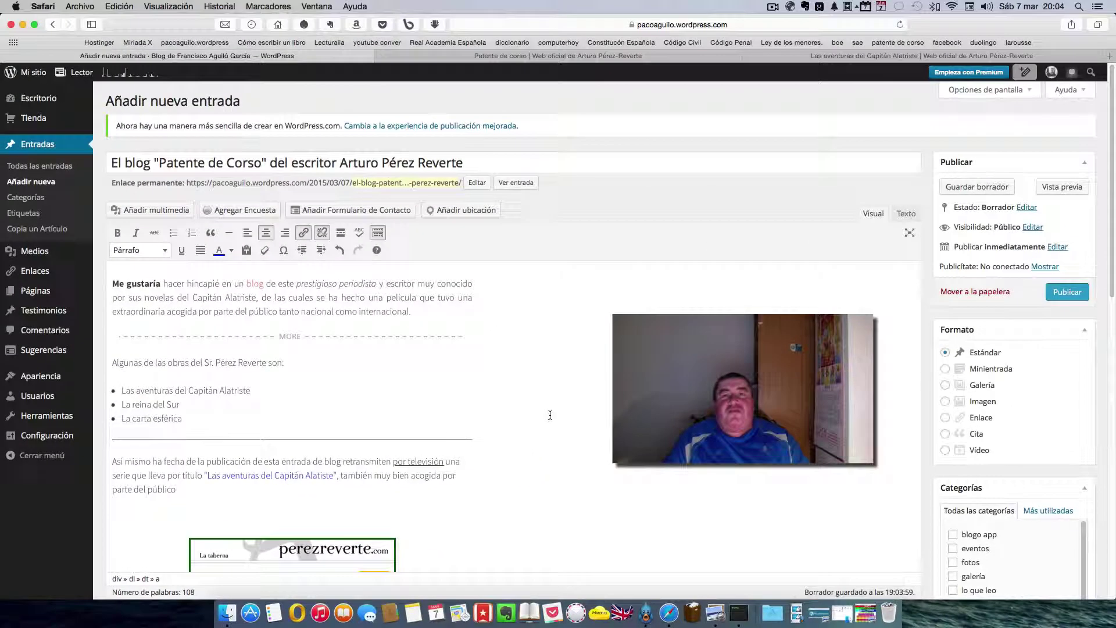
pyautogui.scroll(-5, 512, 349)
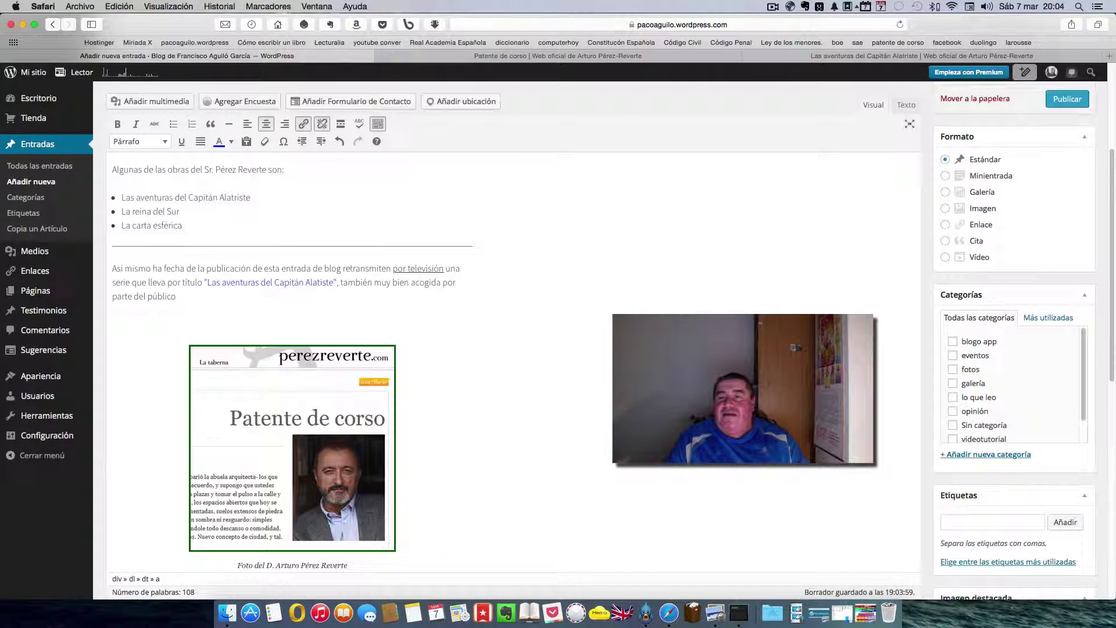
pyautogui.scroll(5, 555, 71)
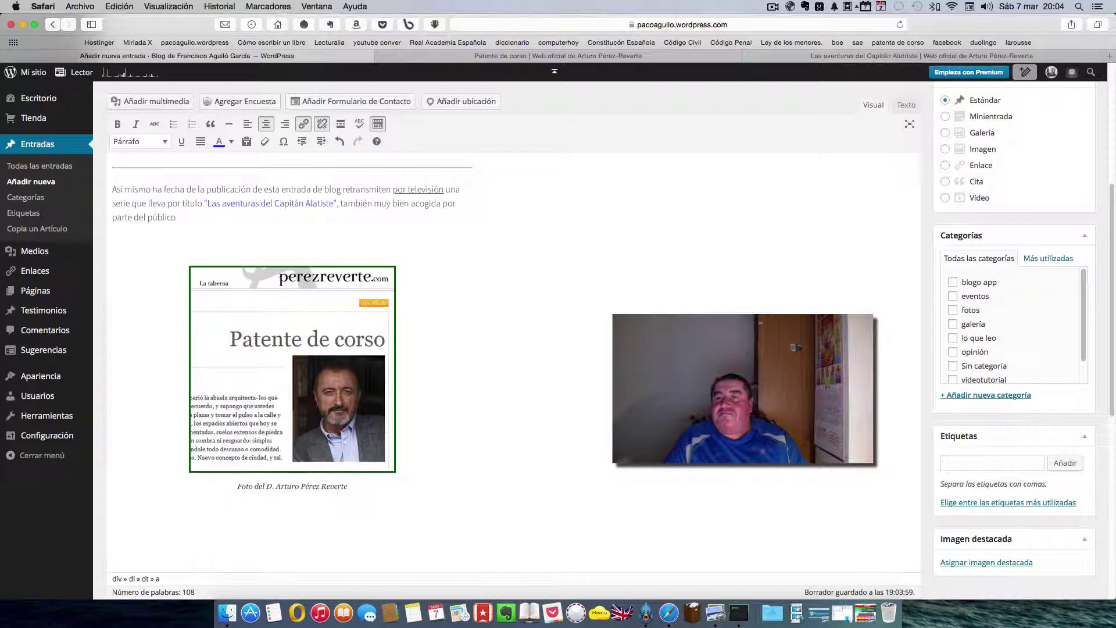
pyautogui.scroll(-4, 554, 71)
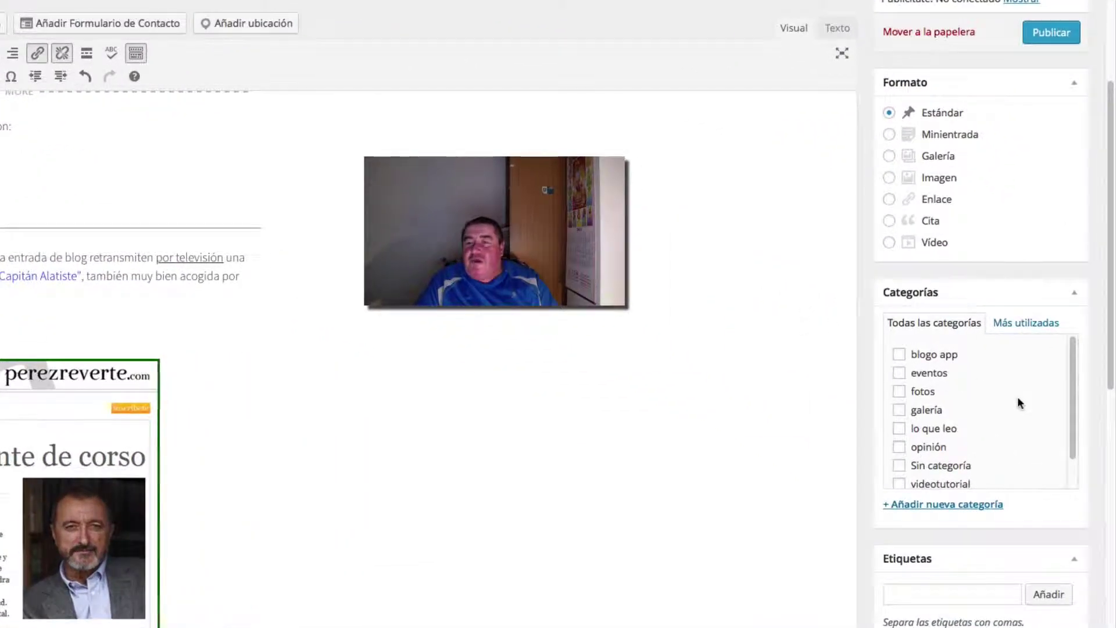
pyautogui.scroll(-1, 1017, 402)
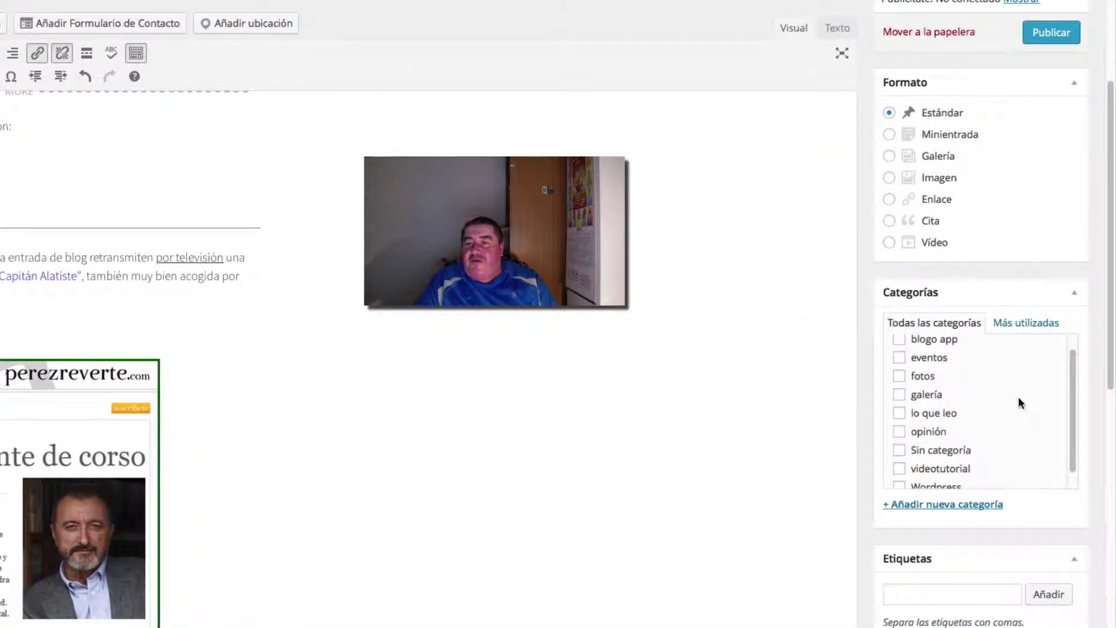
pyautogui.click(900, 414)
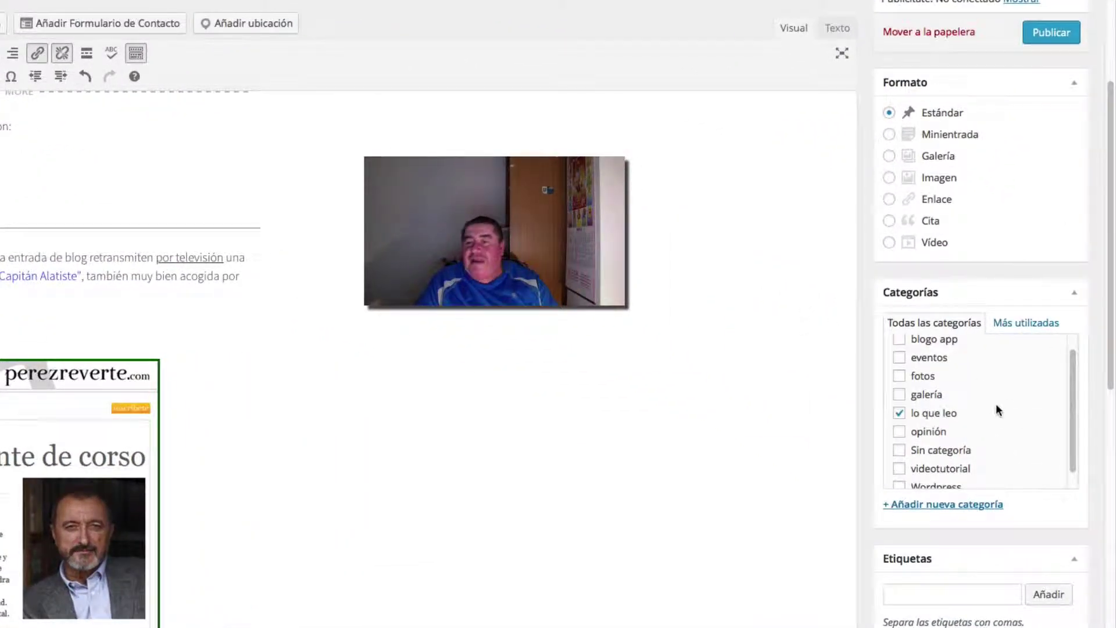
pyautogui.scroll(-2, 1038, 403)
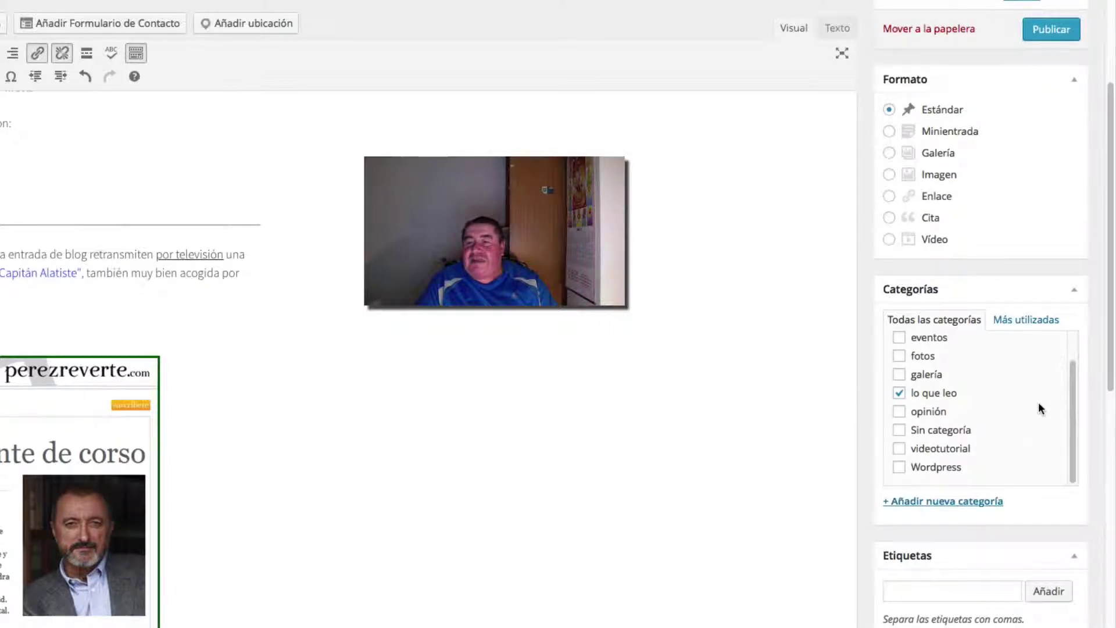
pyautogui.click(899, 413)
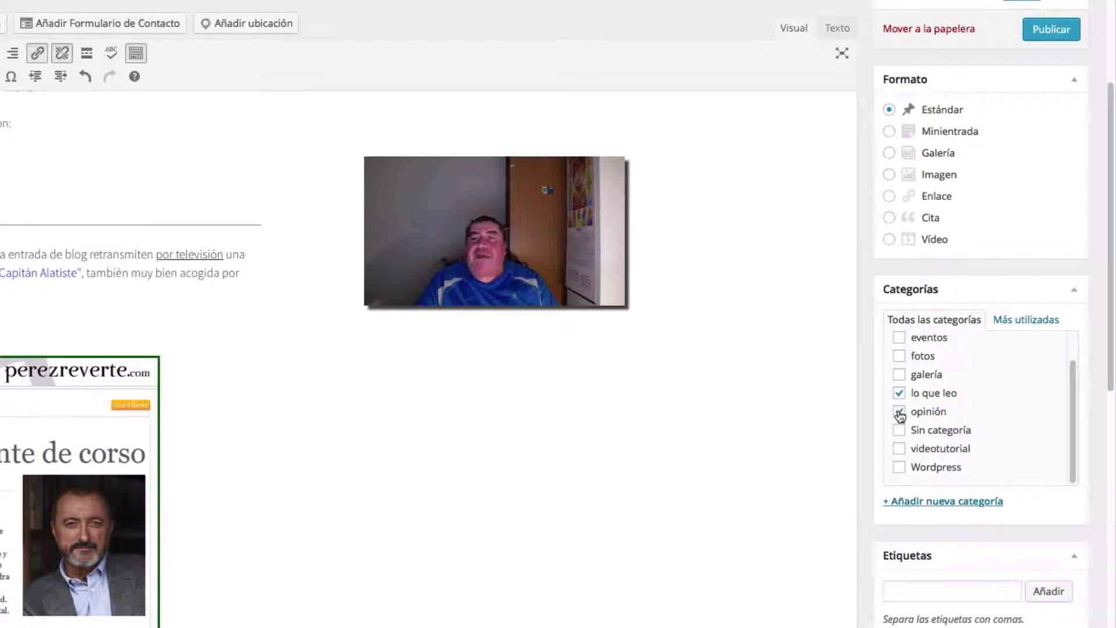
# Step: Add the tags "Arturo Pérez Reverte", "Capitán Alatriste" and "Patente de Corso" to the post
pyautogui.scroll(-3, 1010, 414)
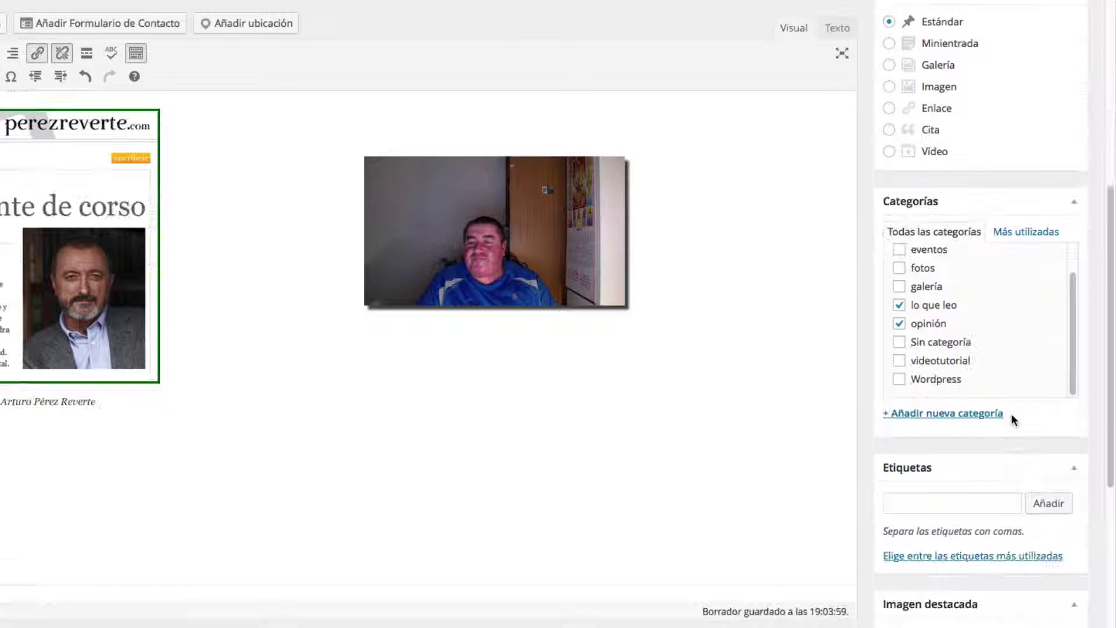
pyautogui.click(900, 503)
pyautogui.scroll(-3, 901, 502)
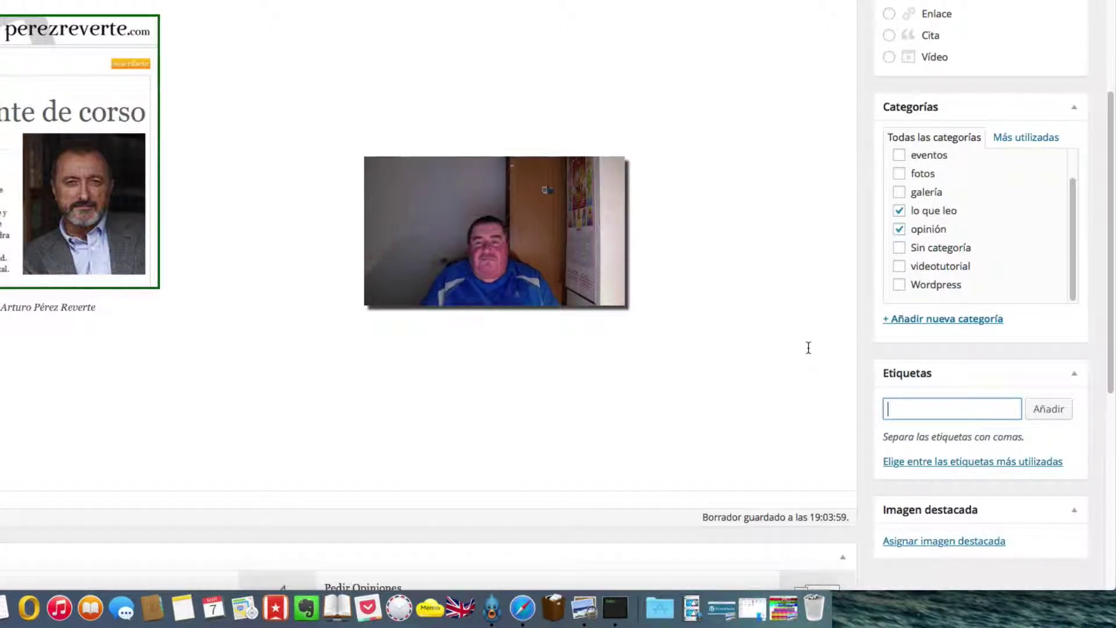
pyautogui.write('A')
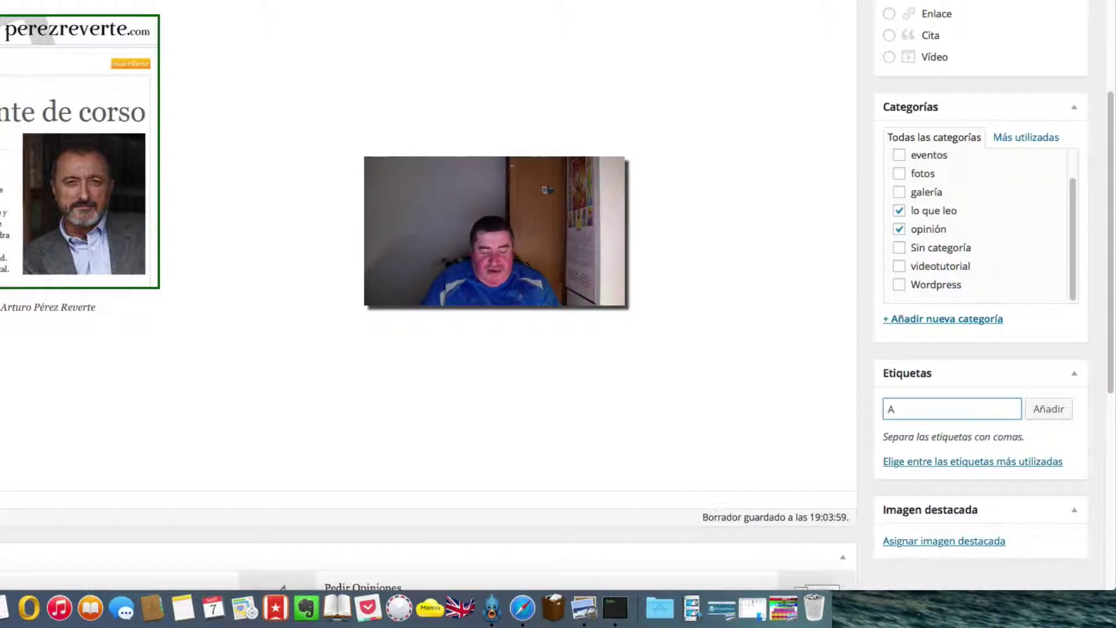
pyautogui.write('rturo Pérez Reverte')
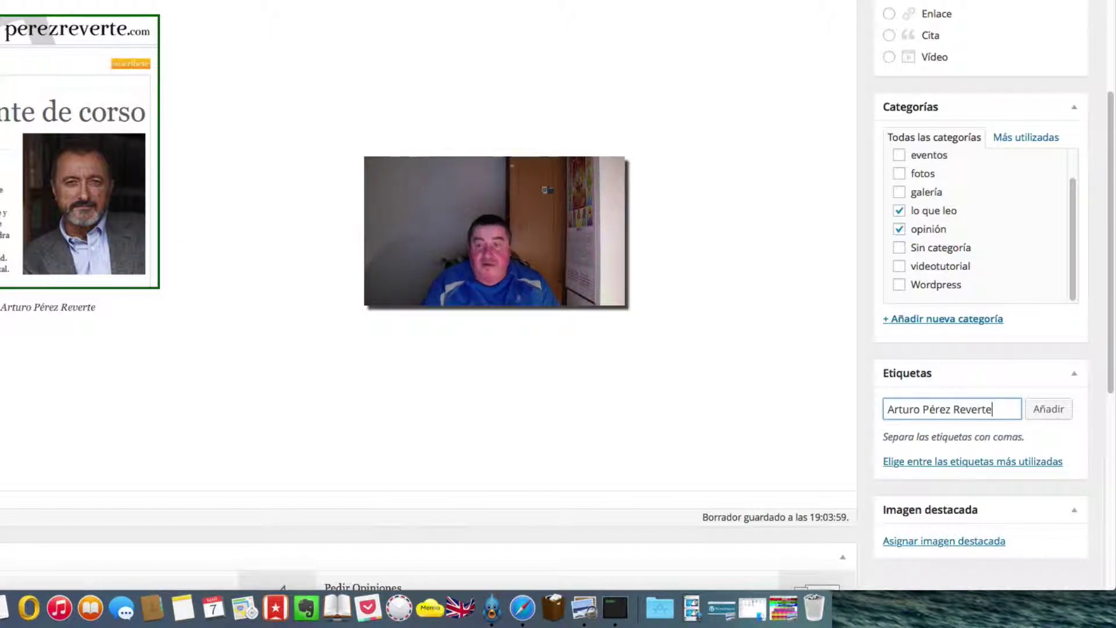
pyautogui.write(',')
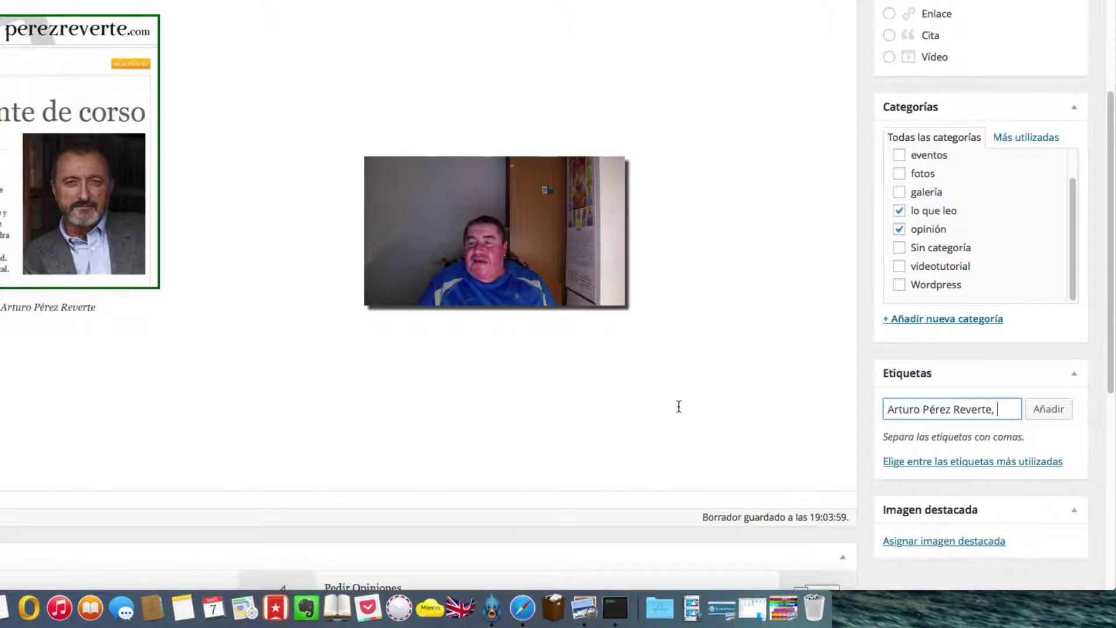
pyautogui.write('Cap')
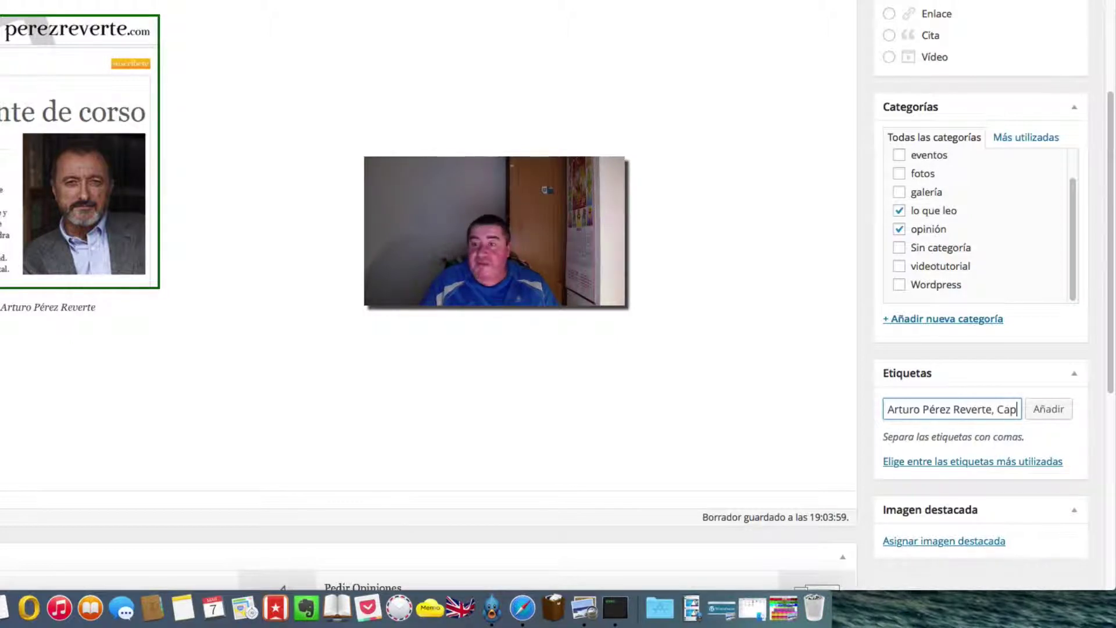
pyautogui.write('itá')
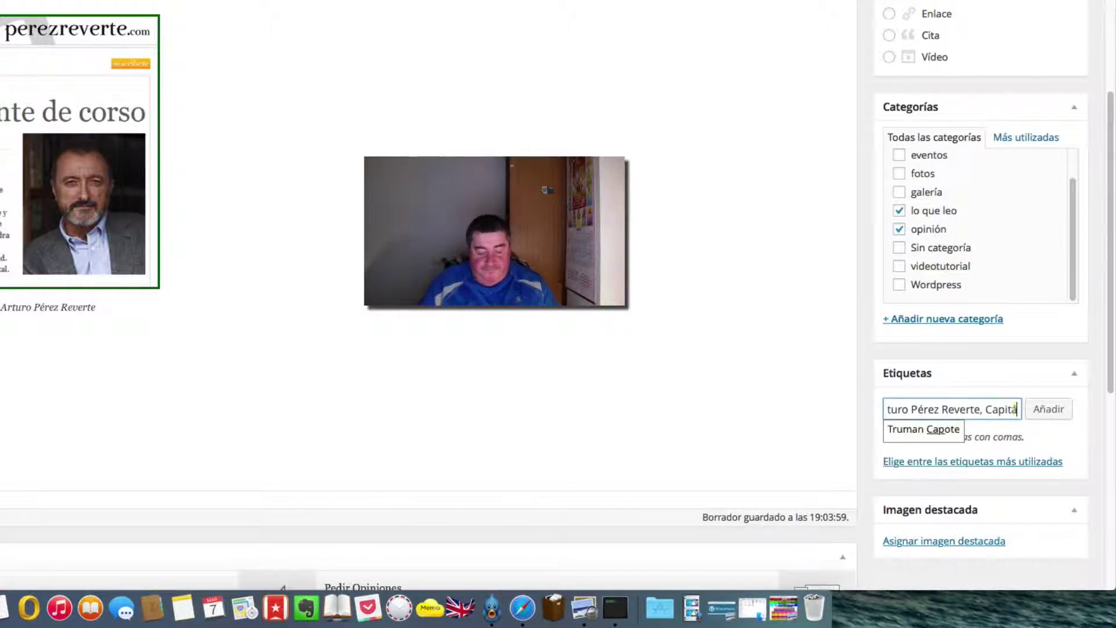
pyautogui.write('n Alatriste')
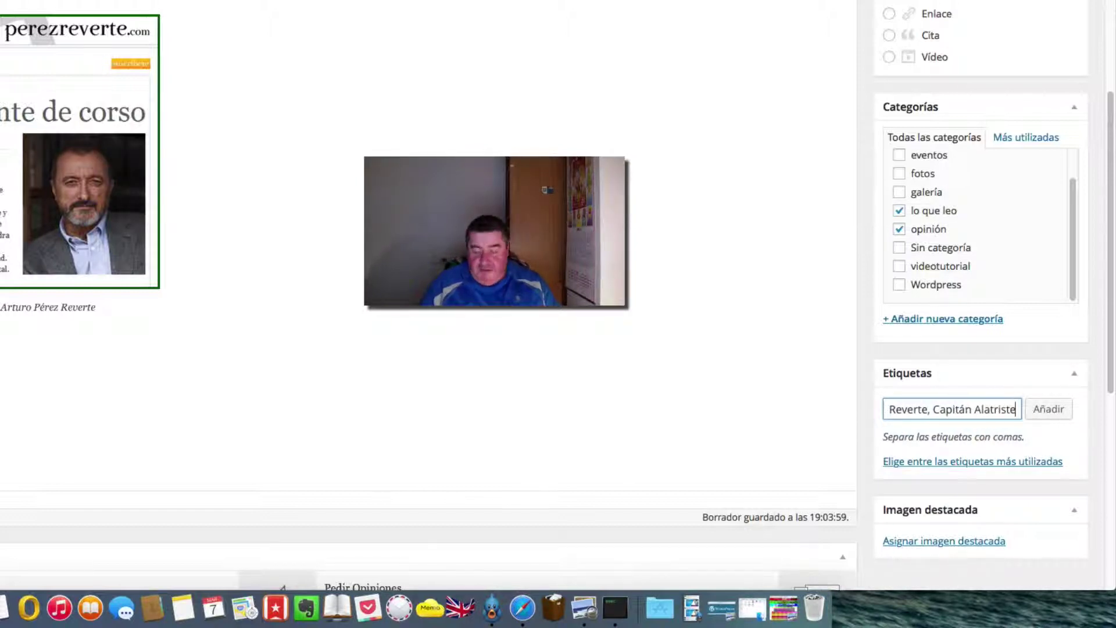
pyautogui.write(', ')
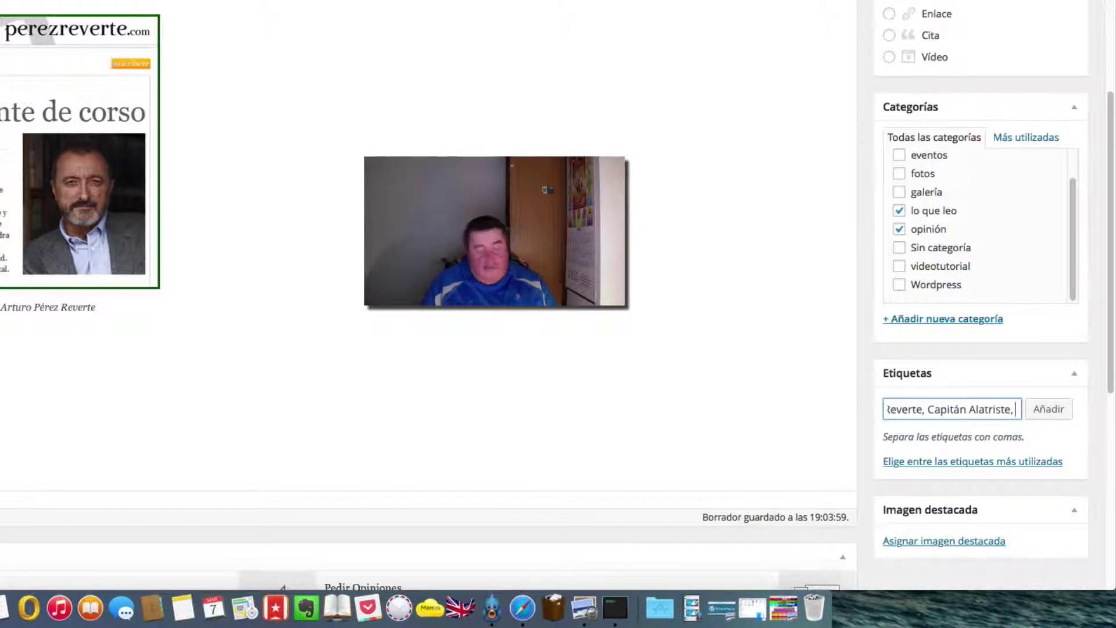
pyautogui.write('Patente de')
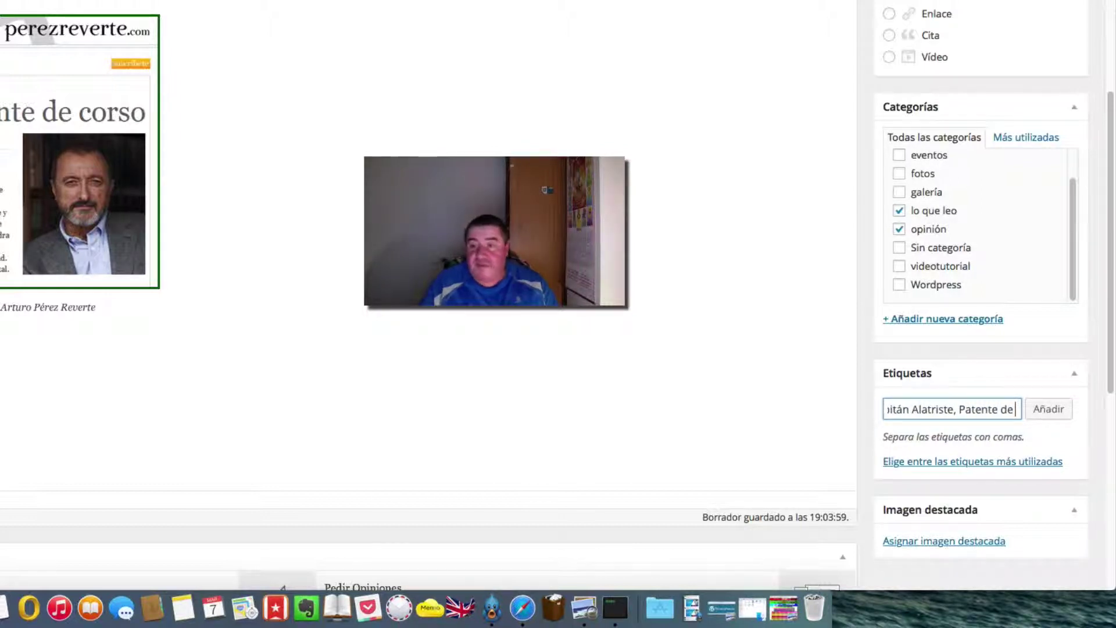
pyautogui.write(' Corso')
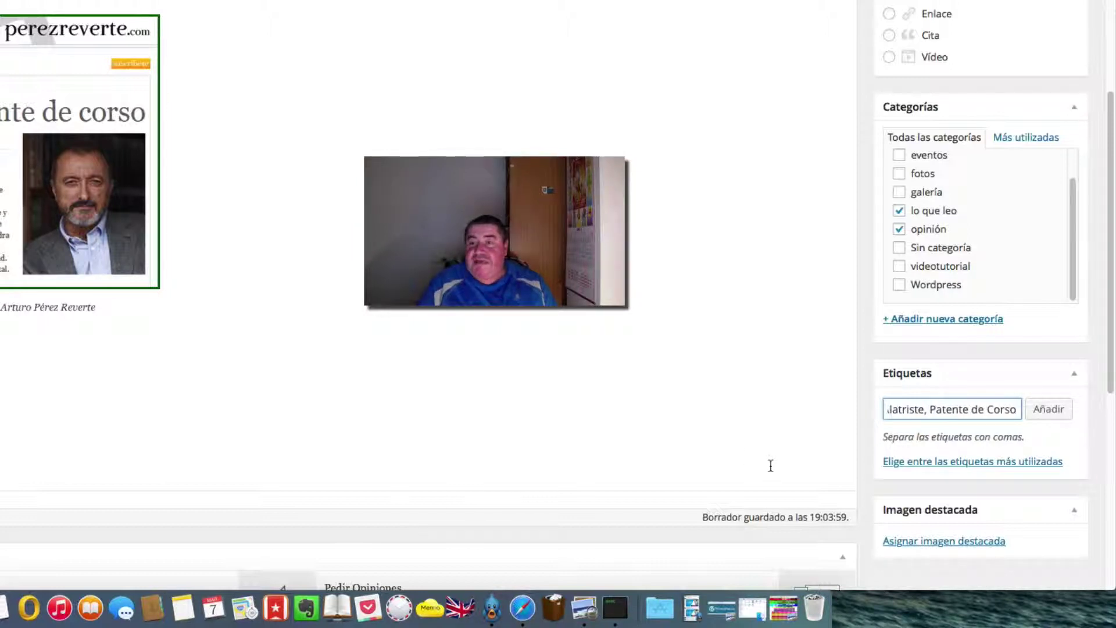
pyautogui.write(',')
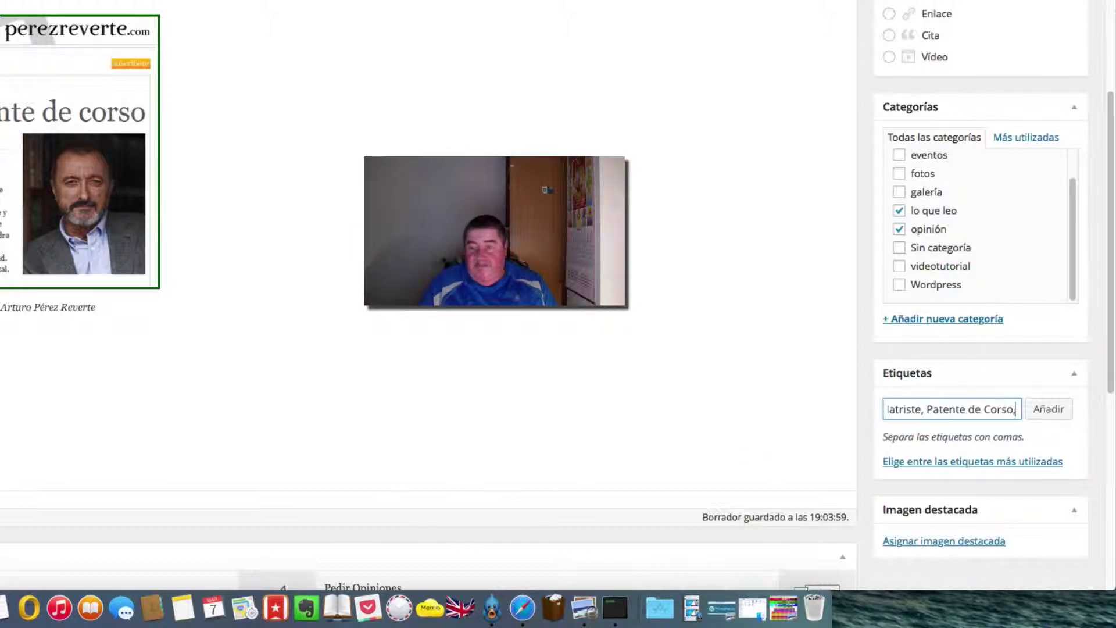
pyautogui.click(1061, 413)
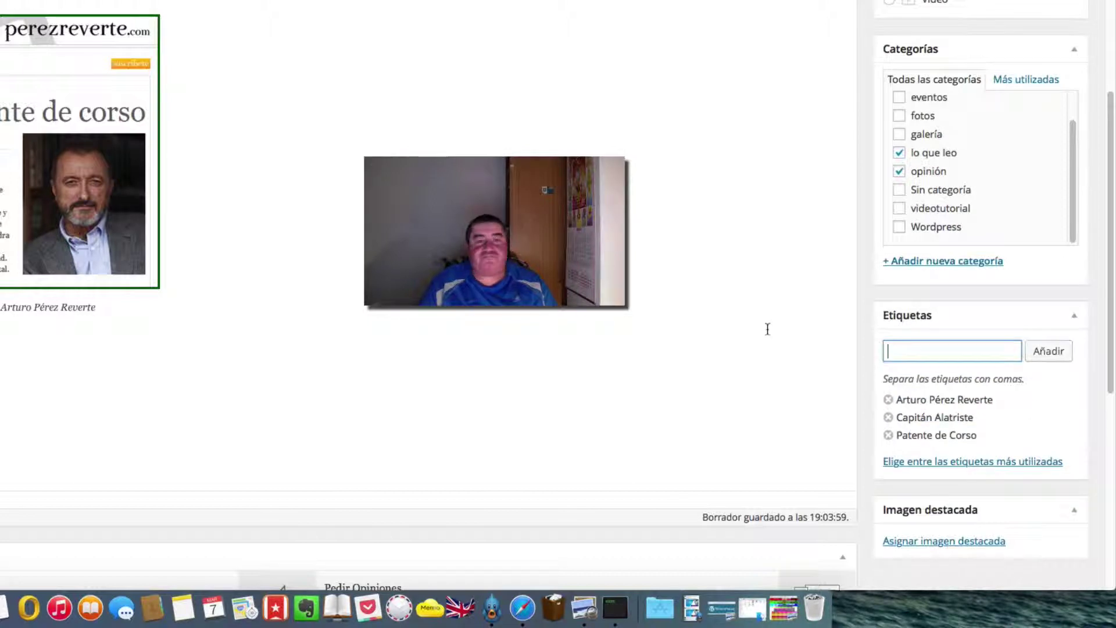
# Step: Open the post's status setting in the publishing options and examine the statuses it offers
pyautogui.scroll(6, 762, 328)
pyautogui.scroll(3, 760, 333)
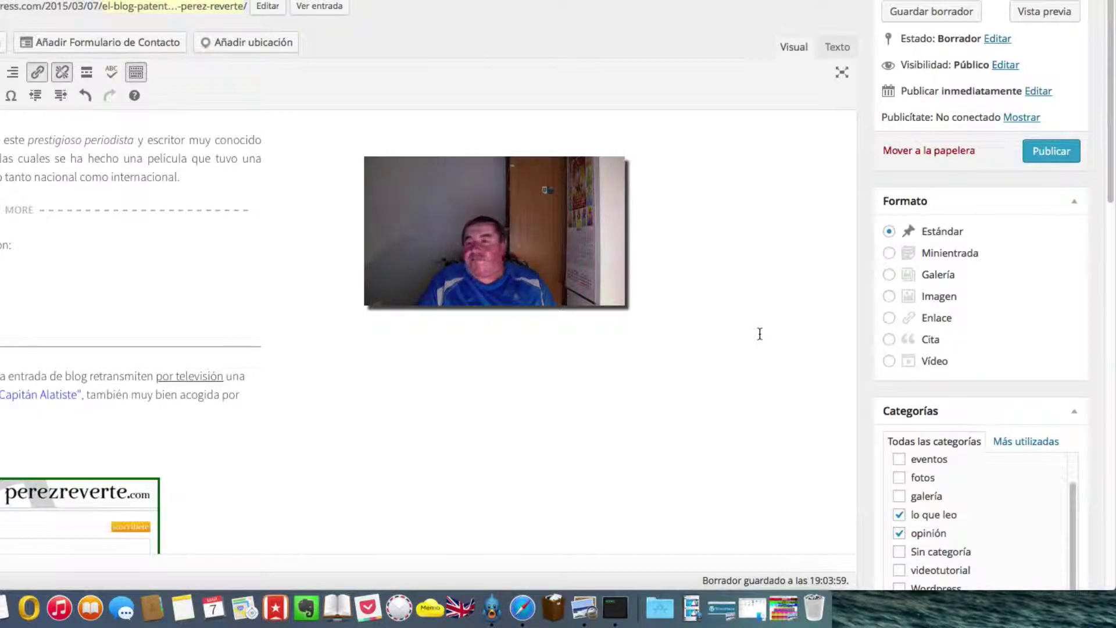
pyautogui.click(917, 16)
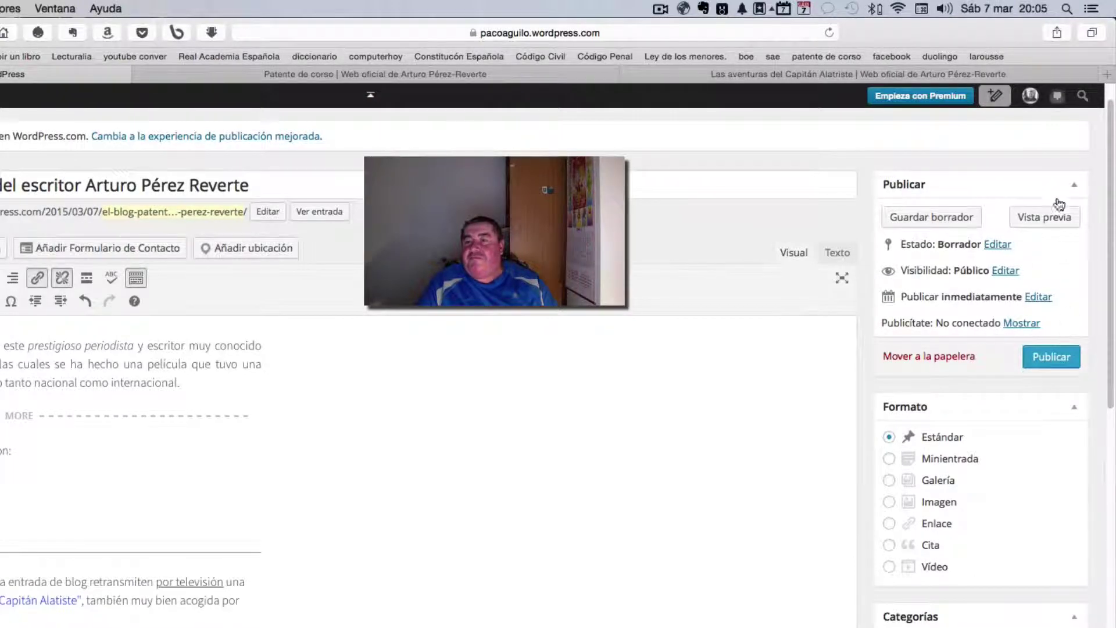
pyautogui.click(999, 247)
pyautogui.click(1010, 269)
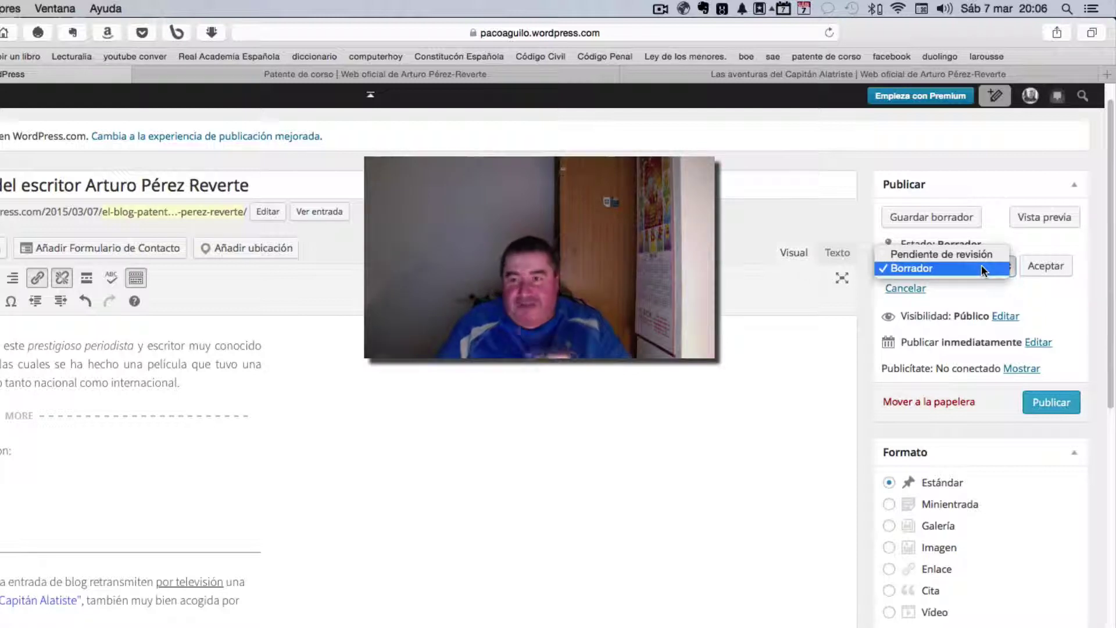
pyautogui.click(1043, 296)
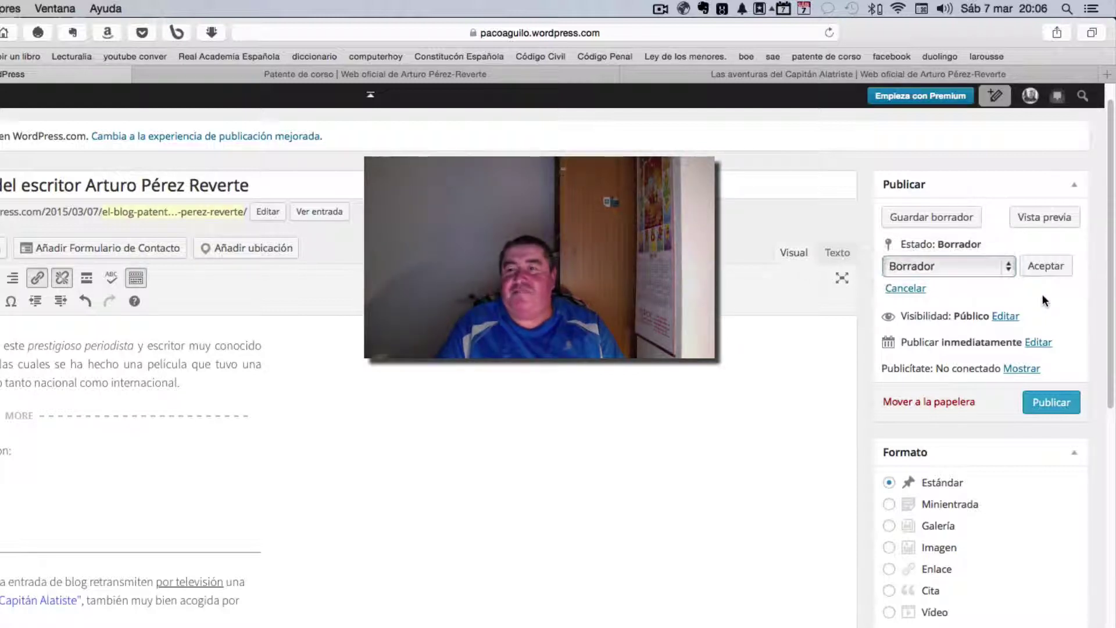
# Step: Close the status setting, then examine the post's visibility options and its publication date and time settings without altering them
pyautogui.click(906, 289)
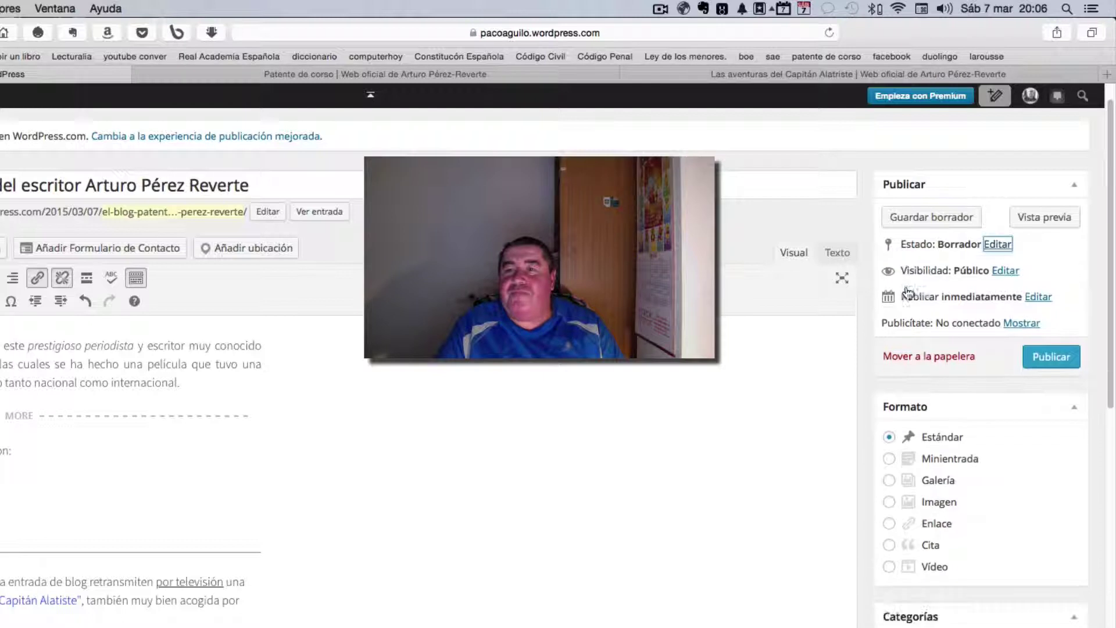
pyautogui.click(1006, 270)
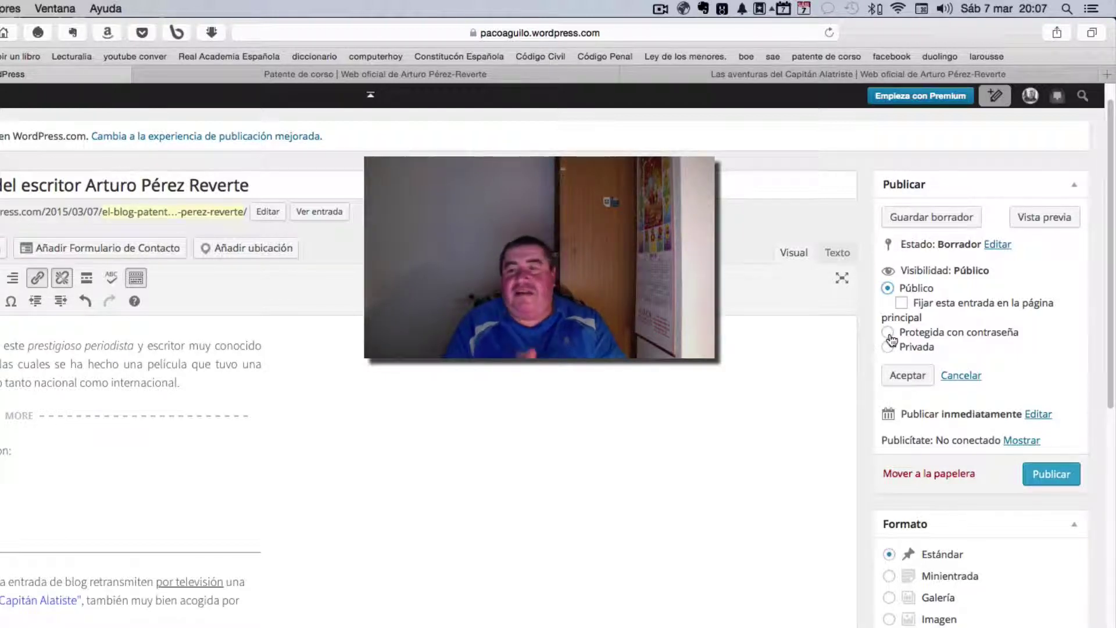
pyautogui.click(910, 378)
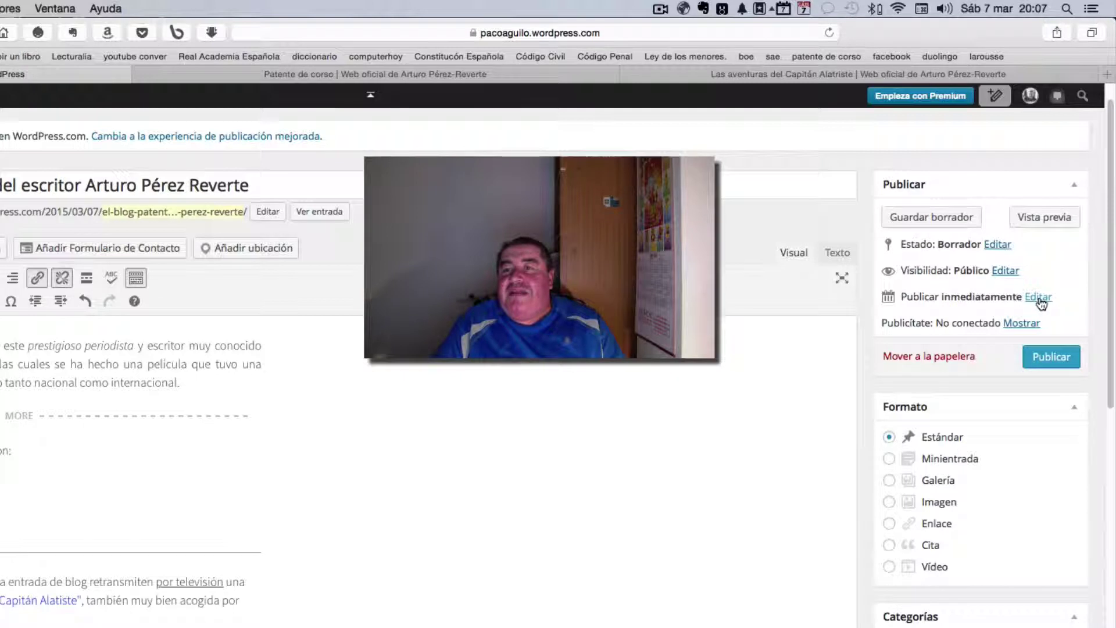
pyautogui.click(1039, 298)
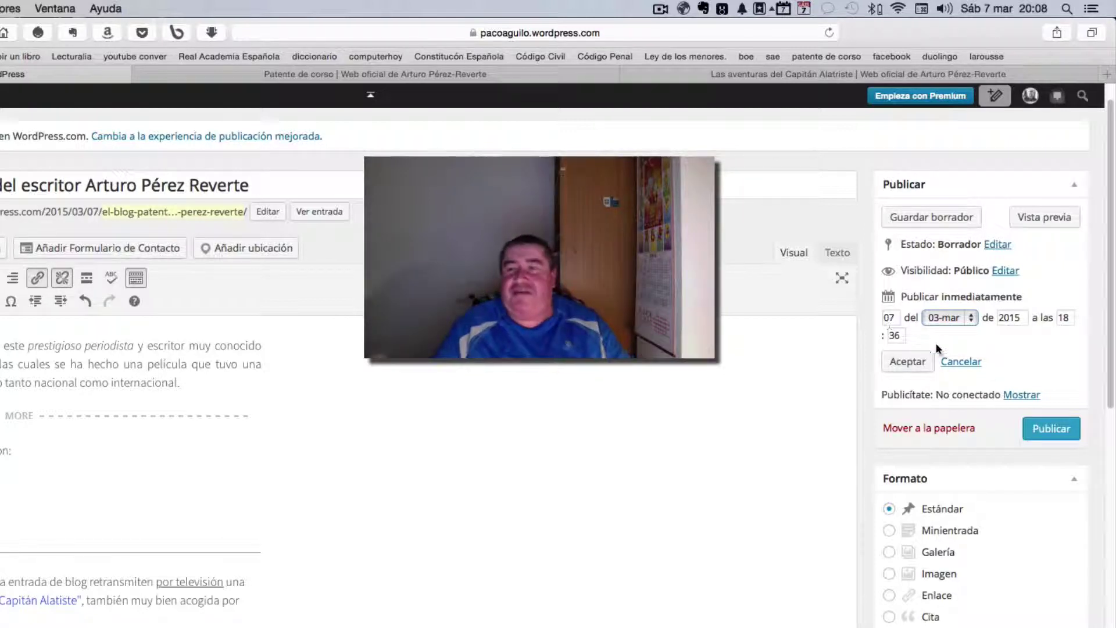
pyautogui.click(961, 362)
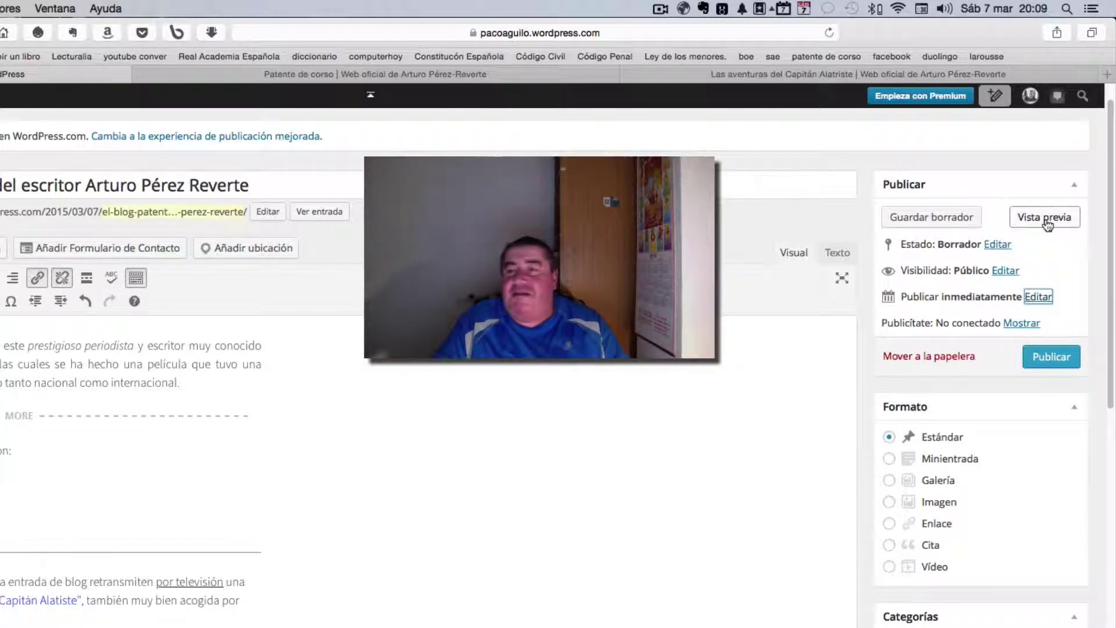
# Step: Publish the post and review its published page from the title down to the captioned photo
pyautogui.click(1055, 361)
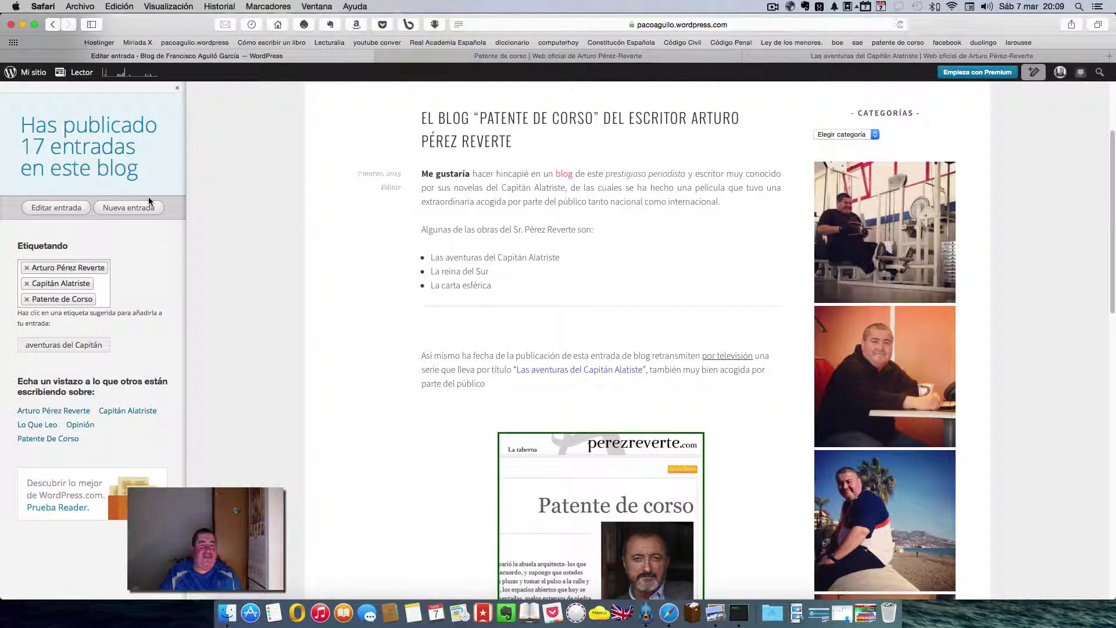
pyautogui.scroll(3, 721, 280)
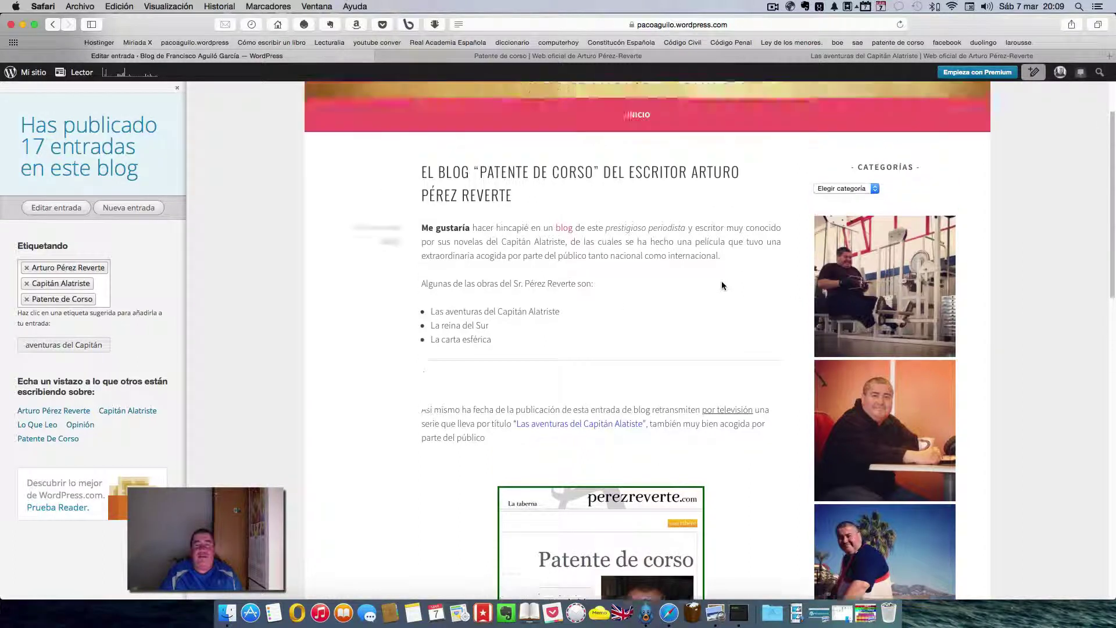
pyautogui.scroll(-5, 721, 281)
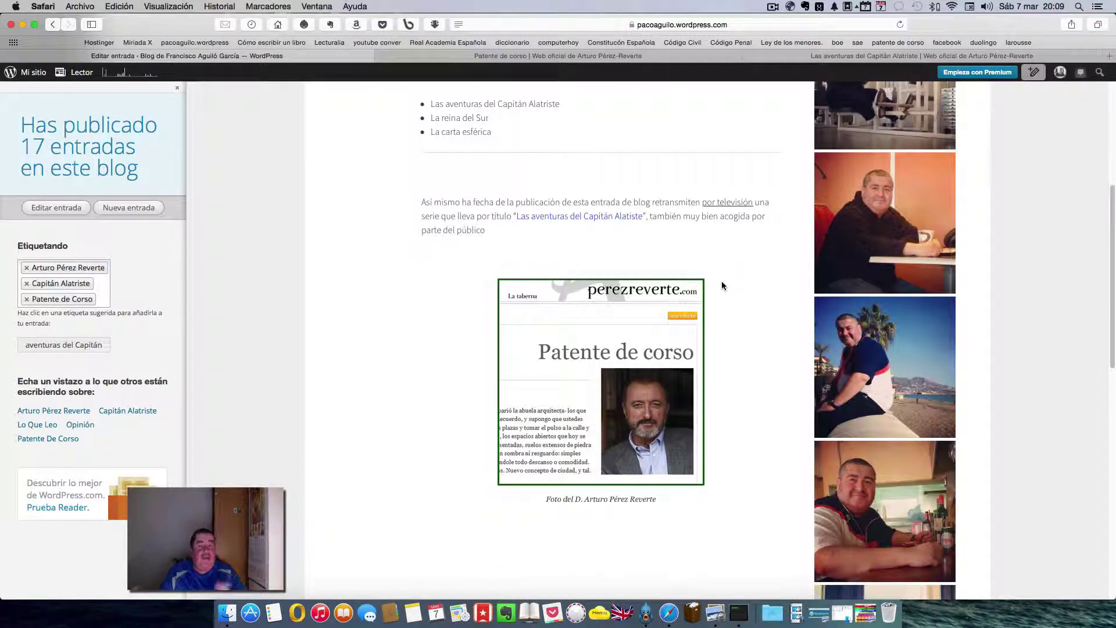
pyautogui.scroll(1, 722, 285)
pyautogui.scroll(4, 723, 286)
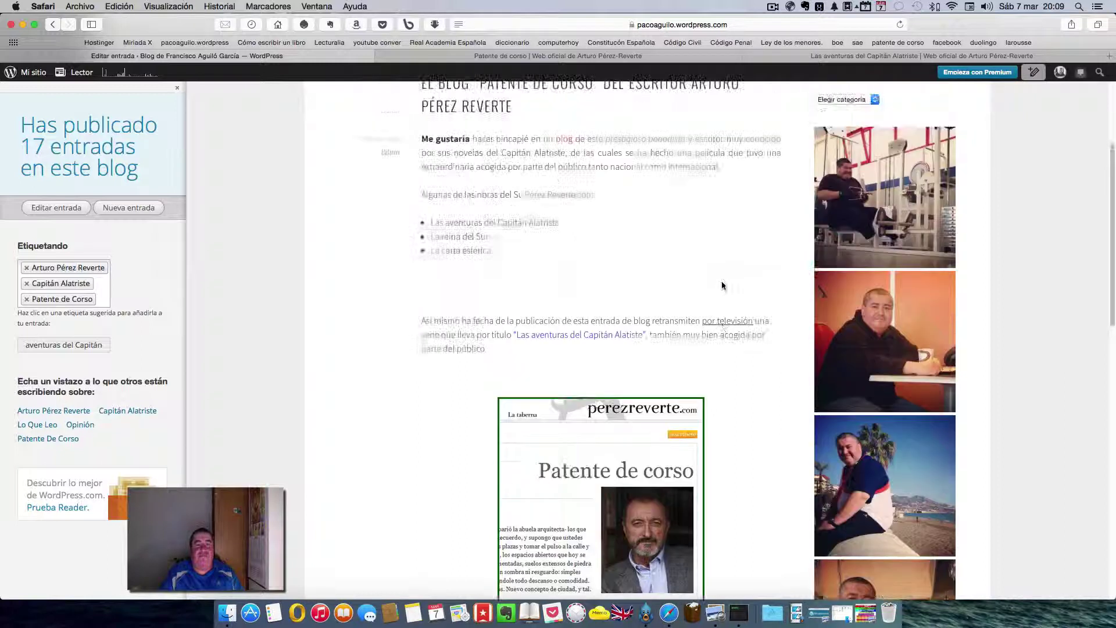
pyautogui.scroll(-1, 722, 285)
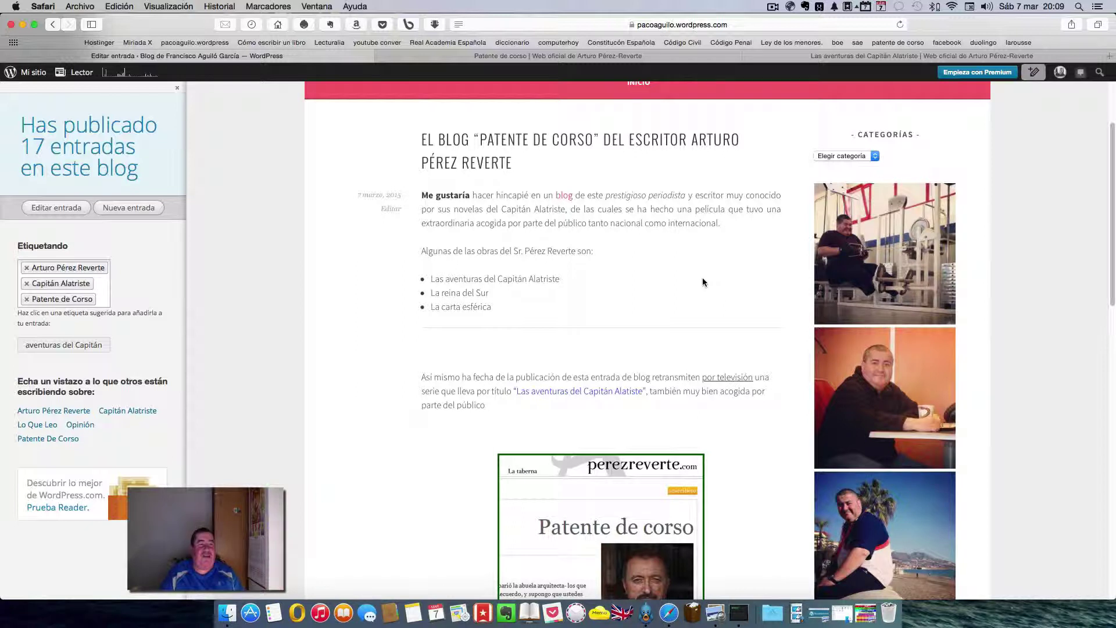
# Step: Log out of WordPress.com and close the two perezreverte.com pages, "Patente de corso" and "Las aventuras del Capitán Alatriste"
pyautogui.moveTo(1062, 78)
pyautogui.click(1037, 152)
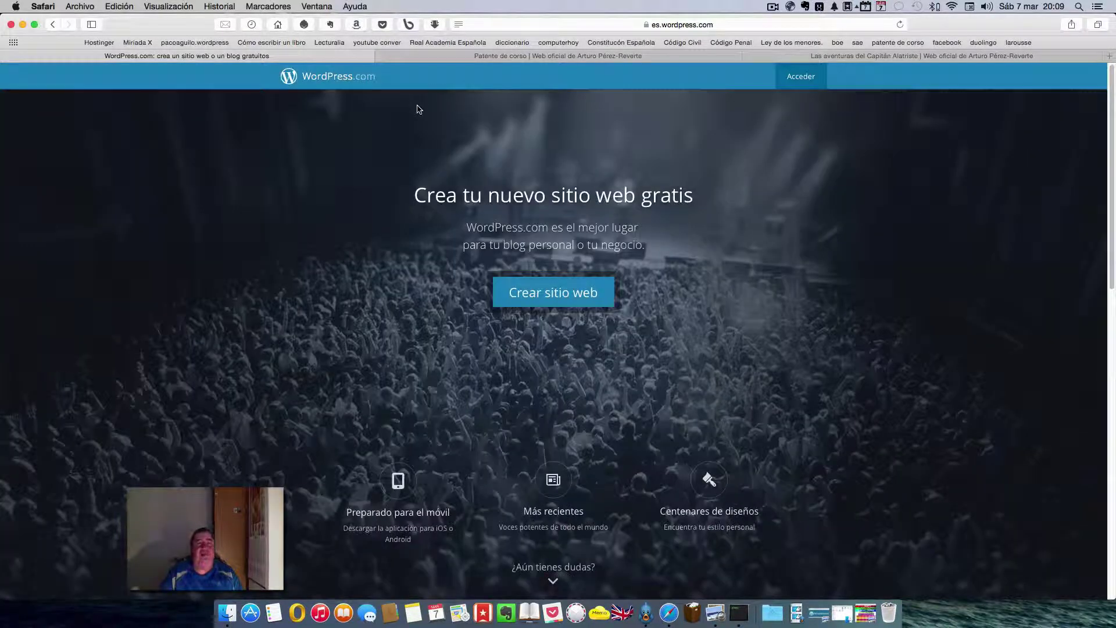
pyautogui.click(384, 57)
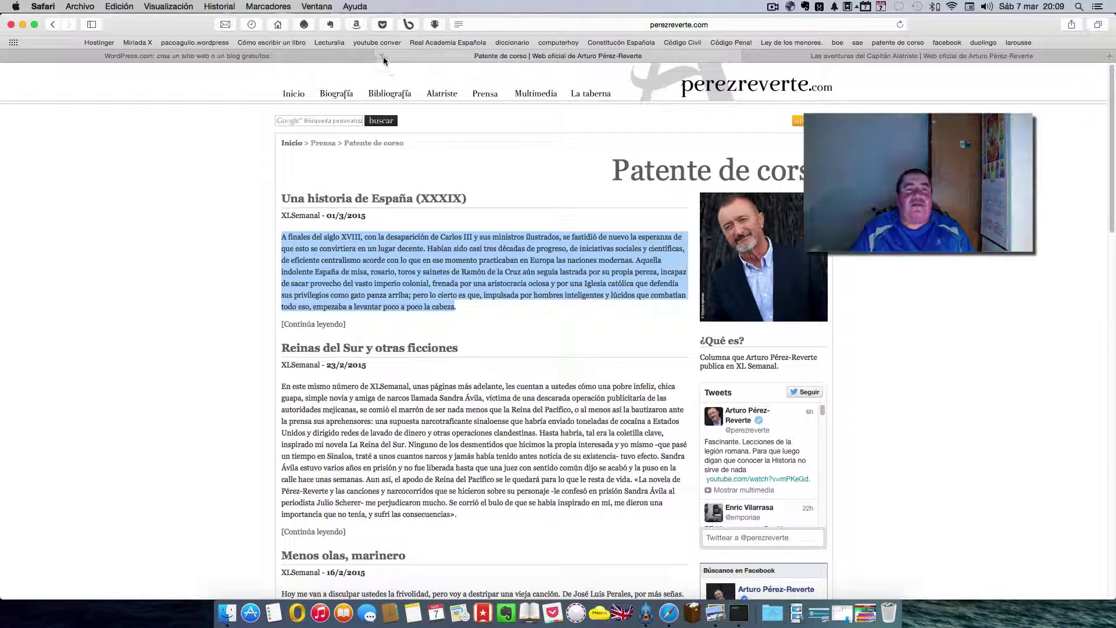
pyautogui.click(385, 63)
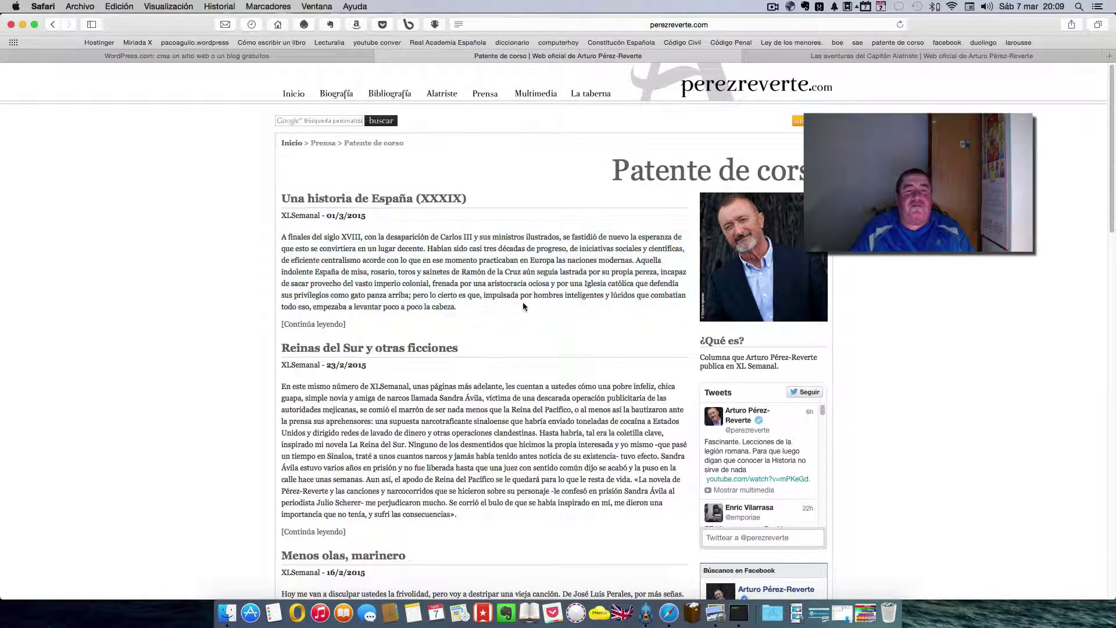
pyautogui.click(384, 57)
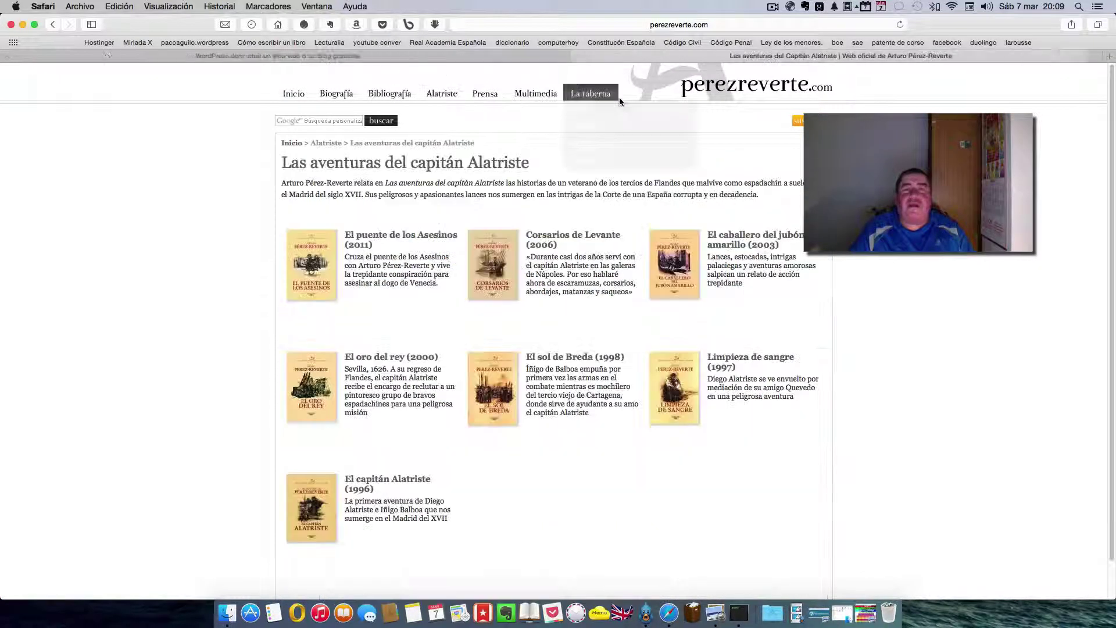
pyautogui.click(564, 56)
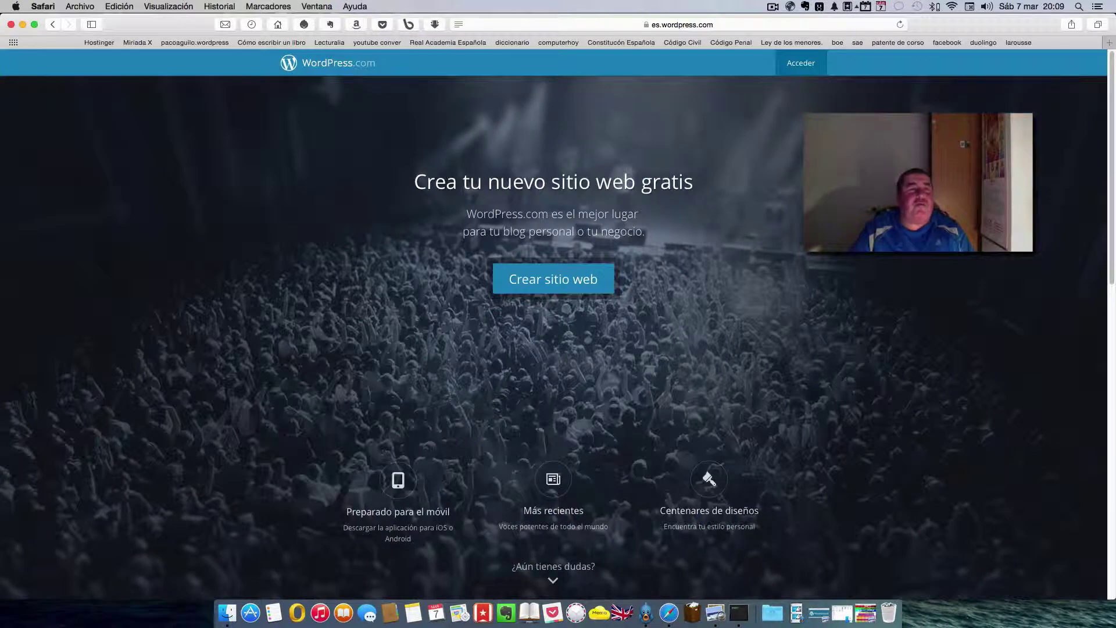
# Step: Load the public blog as a visitor, test the "blog" link in the Patente de Corso post's excerpt, and close the page it opens
pyautogui.click(189, 43)
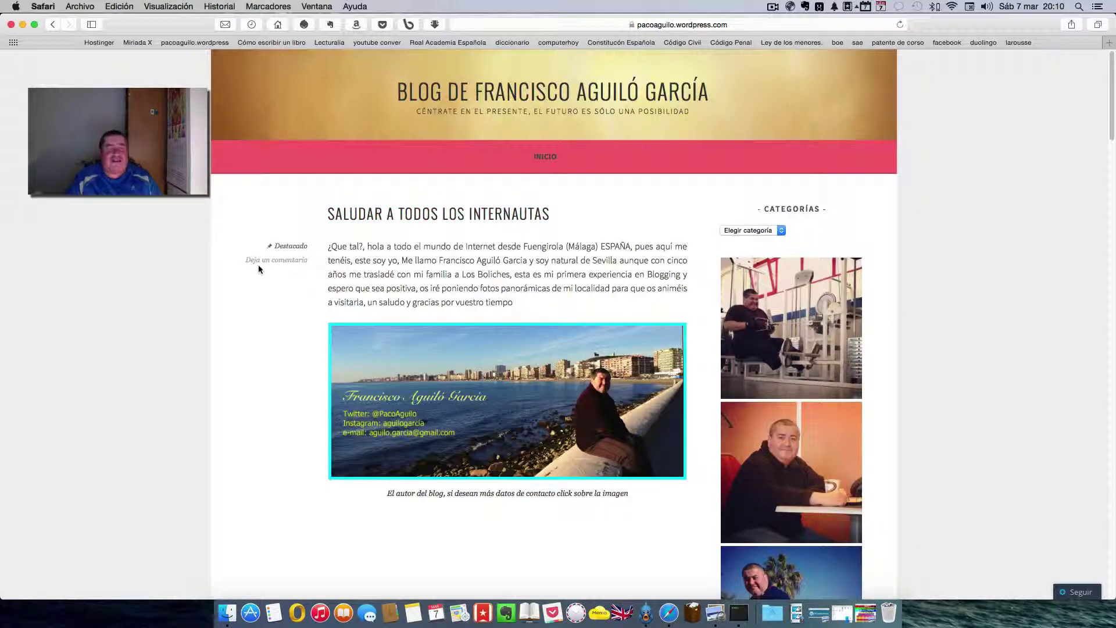
pyautogui.scroll(-5, 258, 267)
pyautogui.scroll(-4, 258, 269)
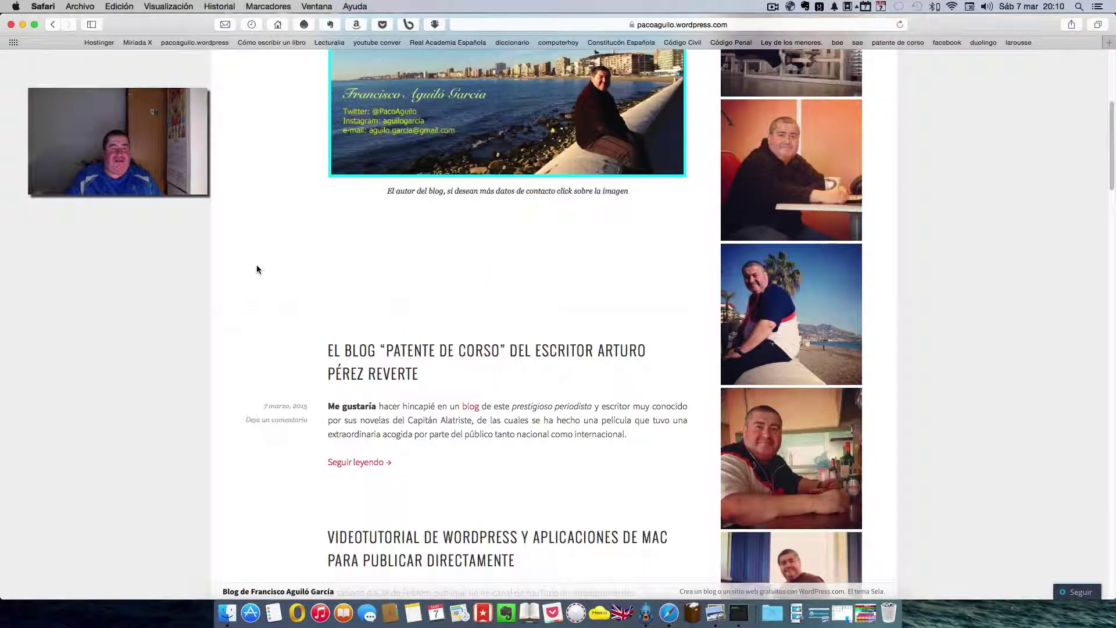
pyautogui.scroll(-1, 255, 270)
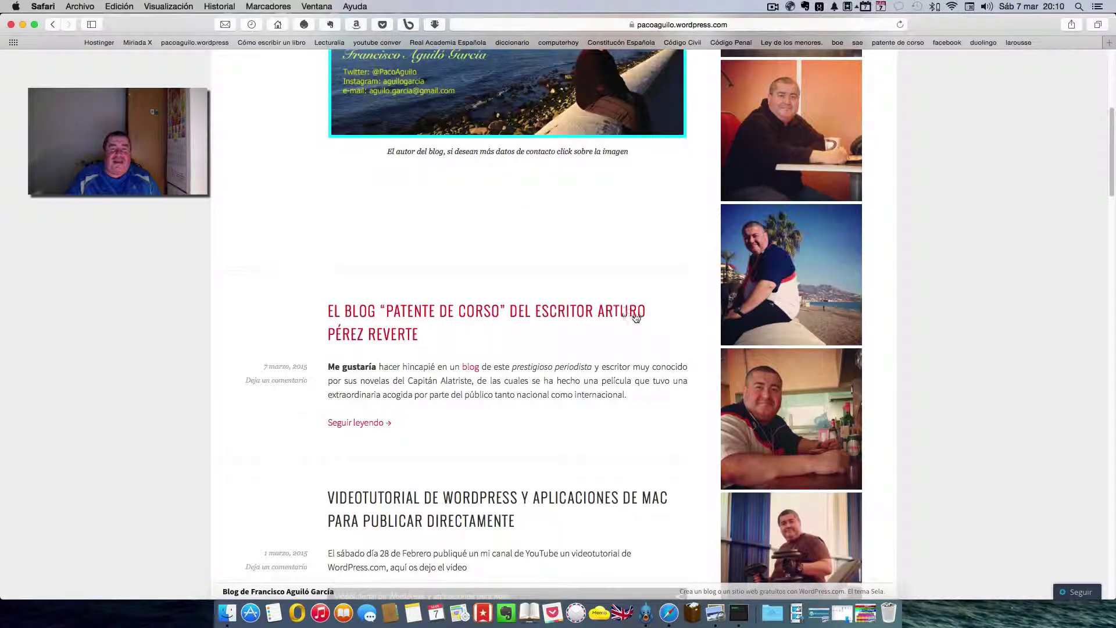
pyautogui.scroll(-1, 245, 298)
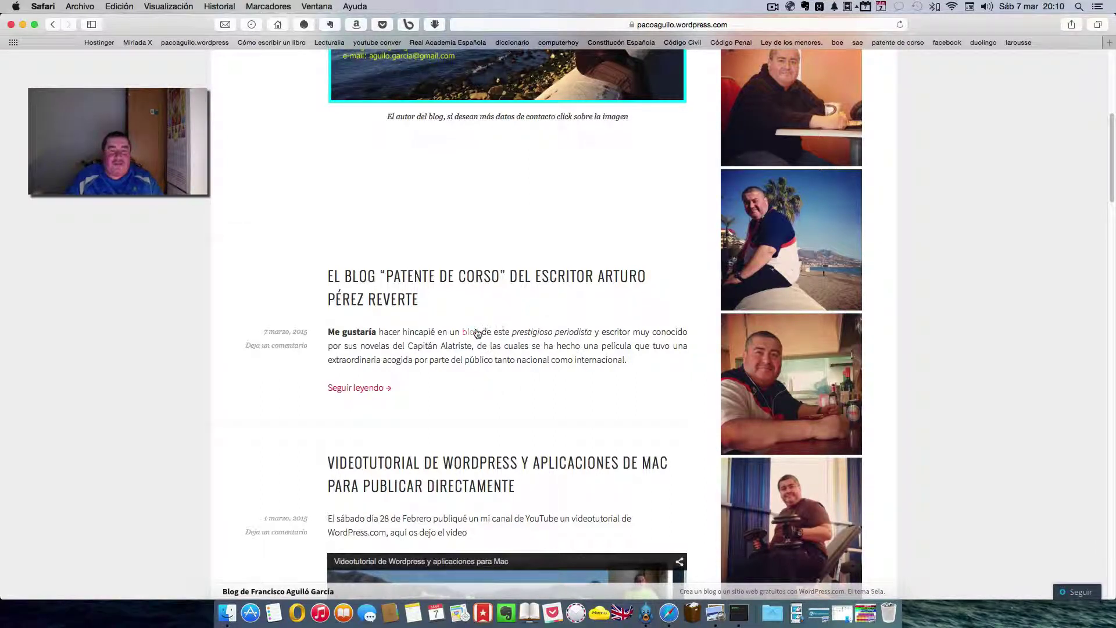
pyautogui.click(472, 334)
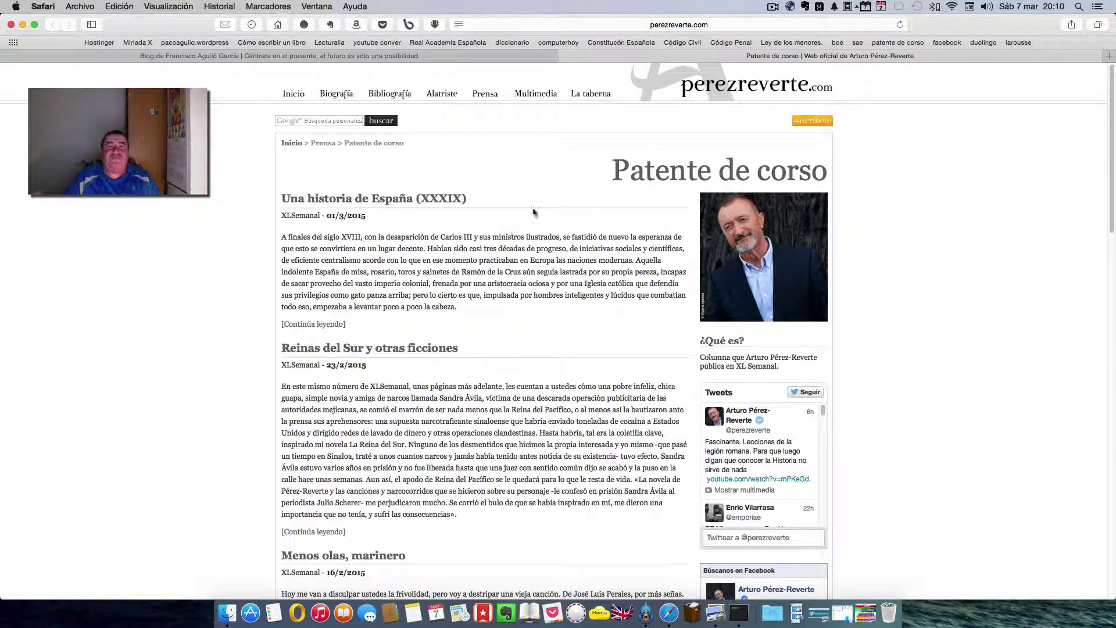
pyautogui.click(566, 58)
# Step: Look over the blog's listed posts, then open the full Patente de Corso post from its excerpt and review its text and photo
pyautogui.scroll(-3, 330, 243)
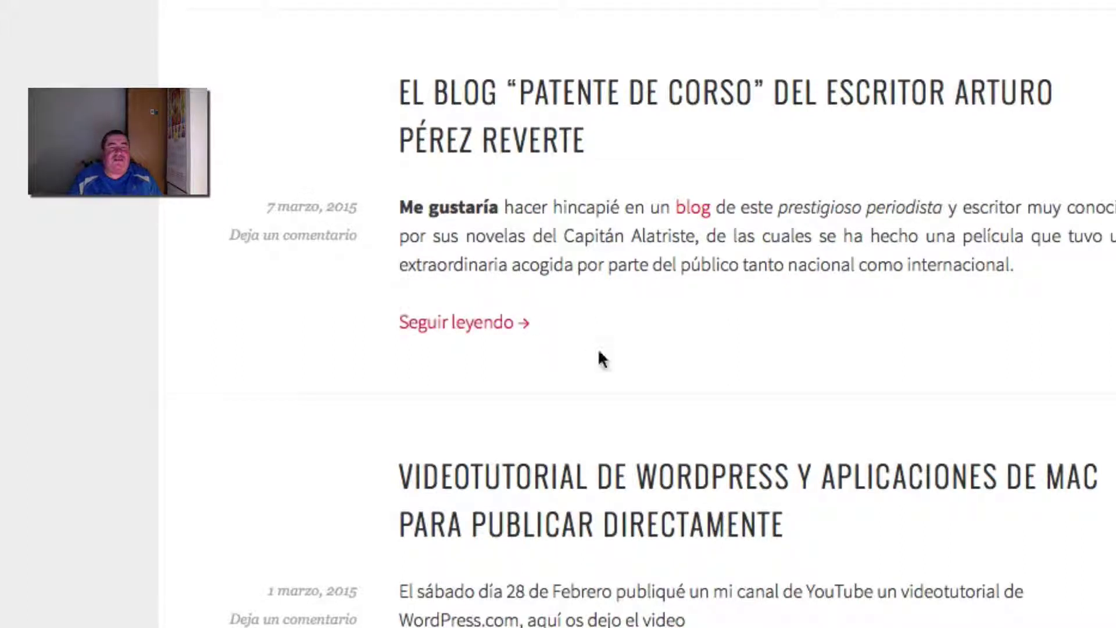
pyautogui.scroll(-15, 655, 369)
pyautogui.scroll(-10, 655, 368)
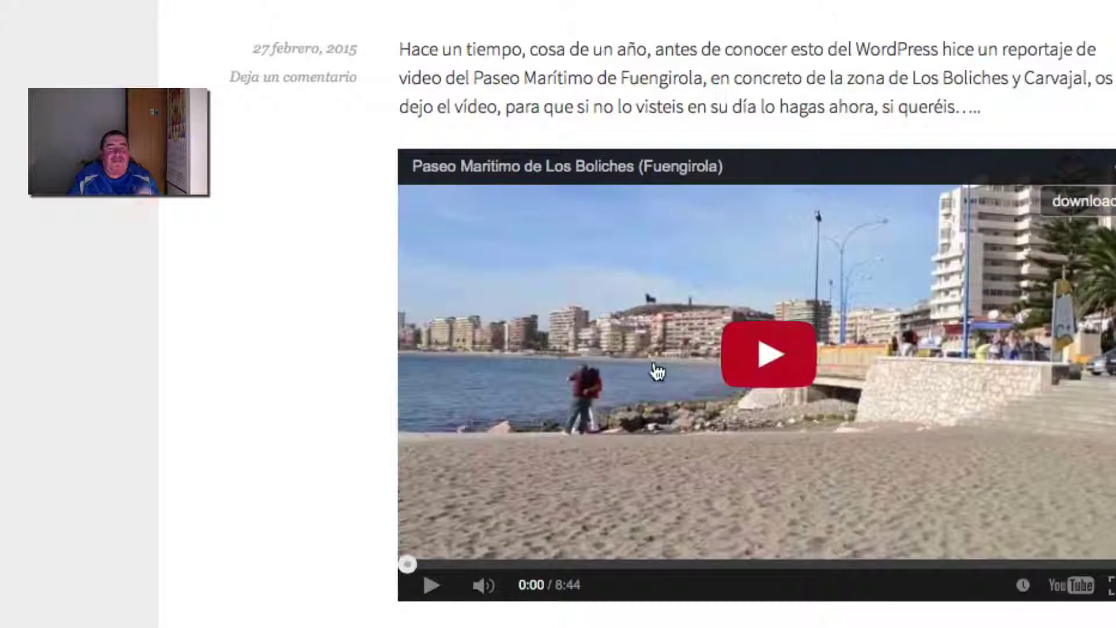
pyautogui.scroll(20, 656, 369)
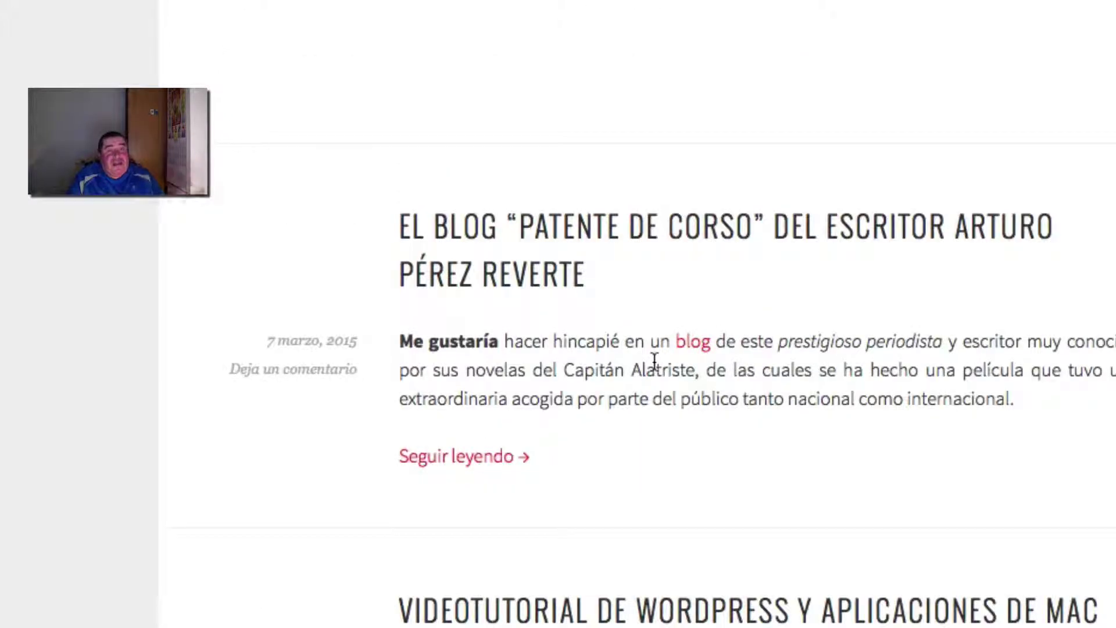
pyautogui.scroll(-4, 656, 369)
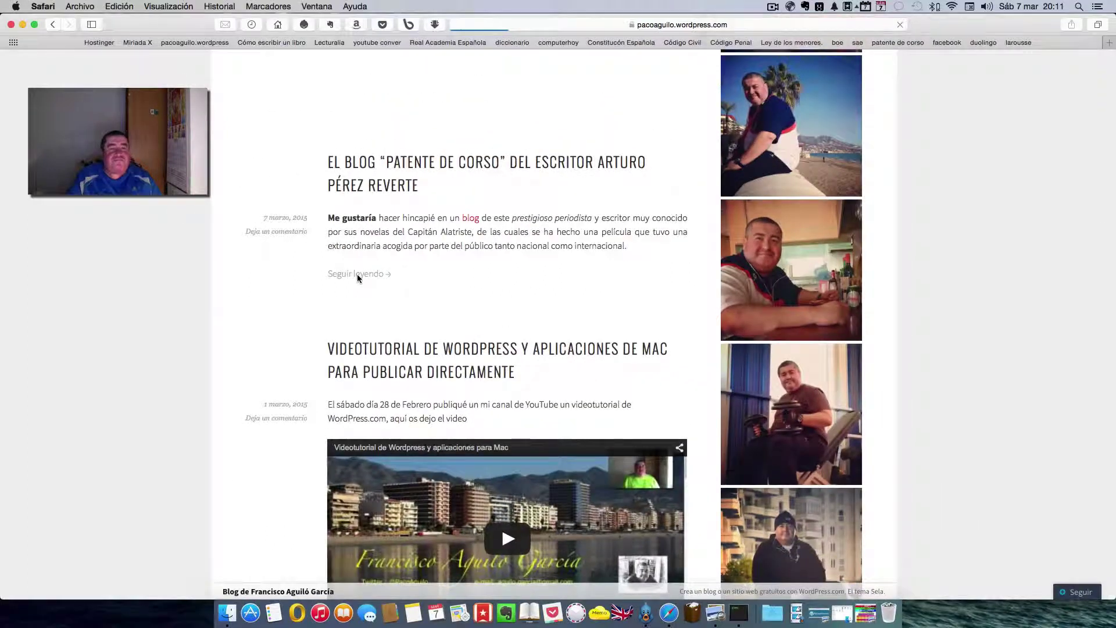
pyautogui.click(463, 238)
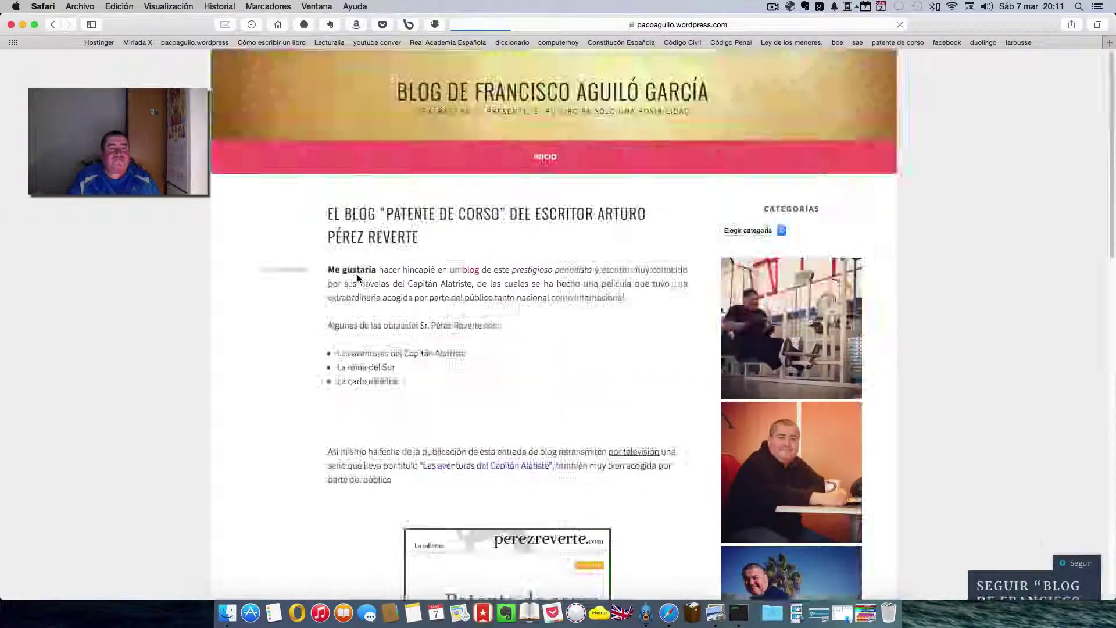
pyautogui.scroll(3, 348, 269)
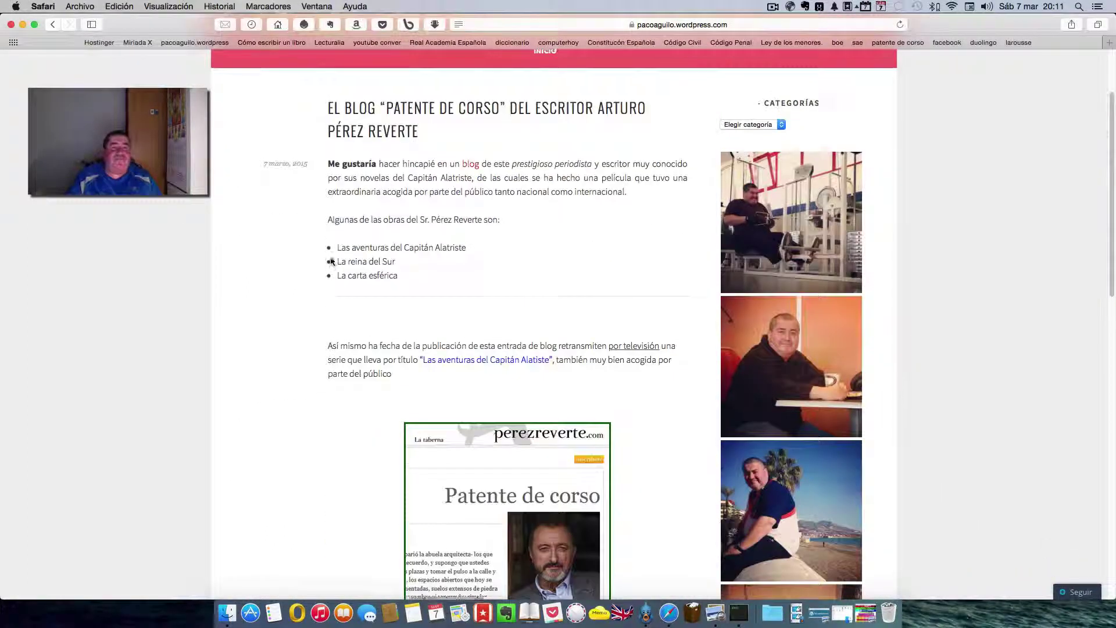
pyautogui.scroll(-3, 331, 262)
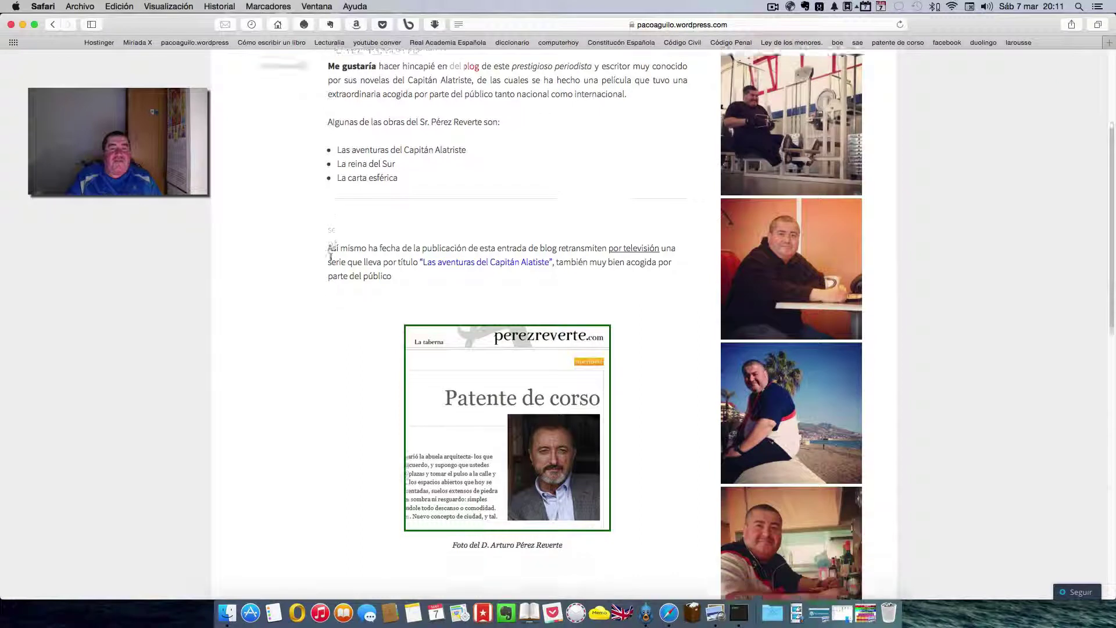
pyautogui.scroll(-2, 331, 256)
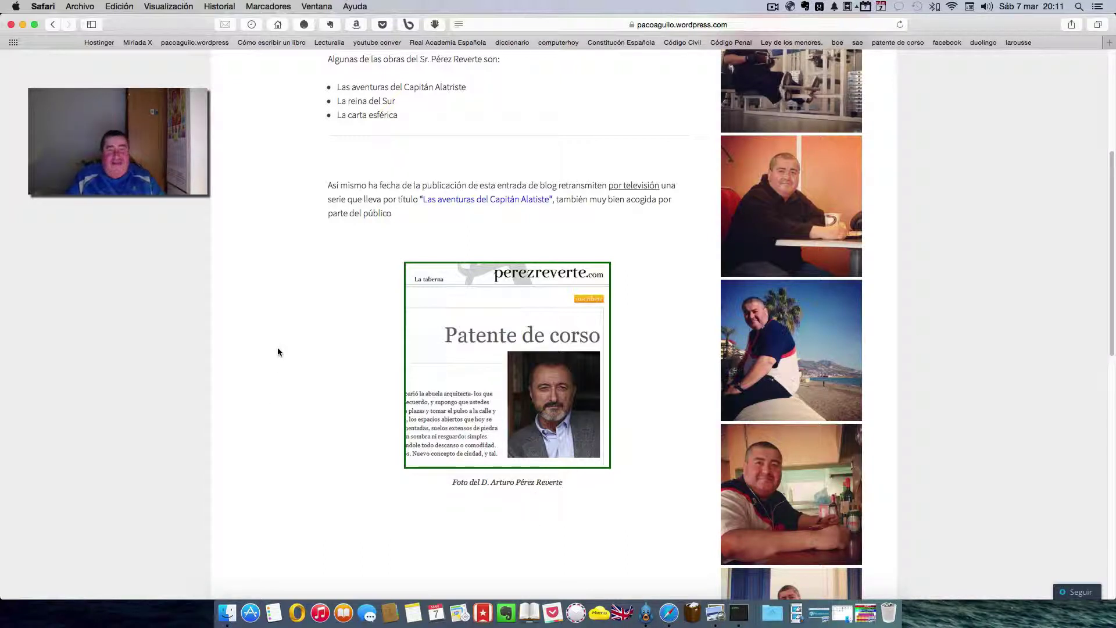
# Step: Test the link on the post's bordered photo and go back to the start of the post
pyautogui.click(507, 357)
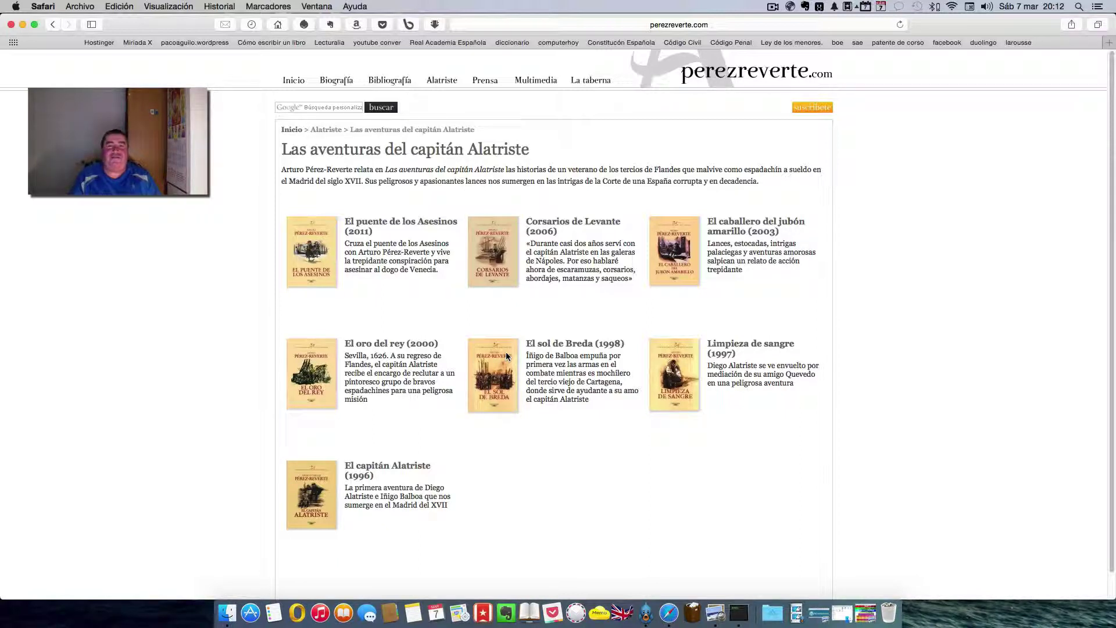
pyautogui.click(52, 25)
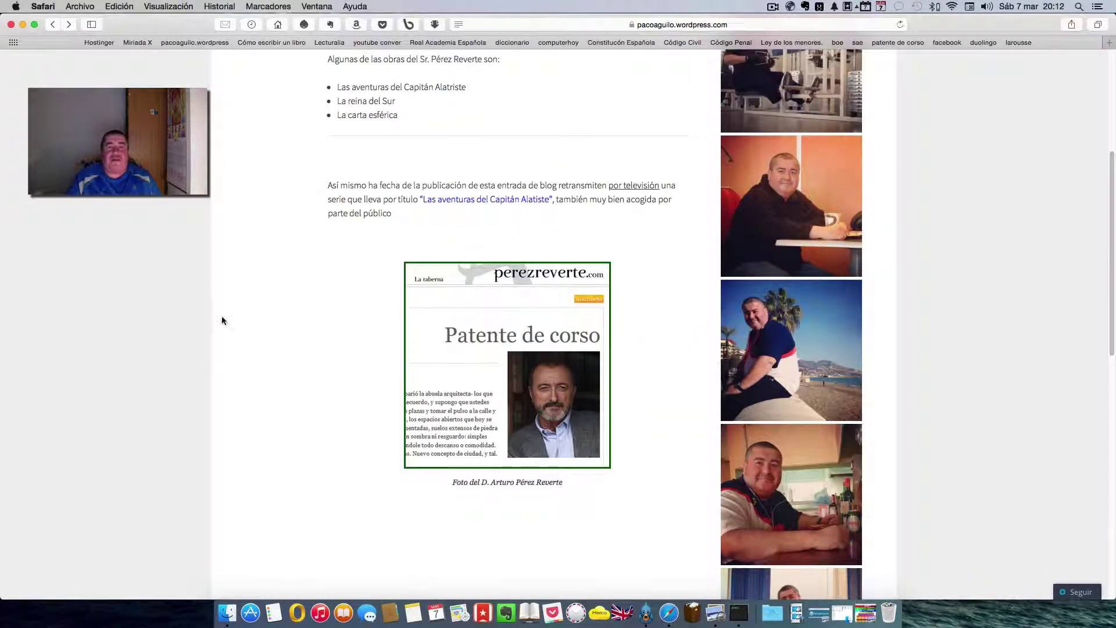
pyautogui.scroll(3, 319, 251)
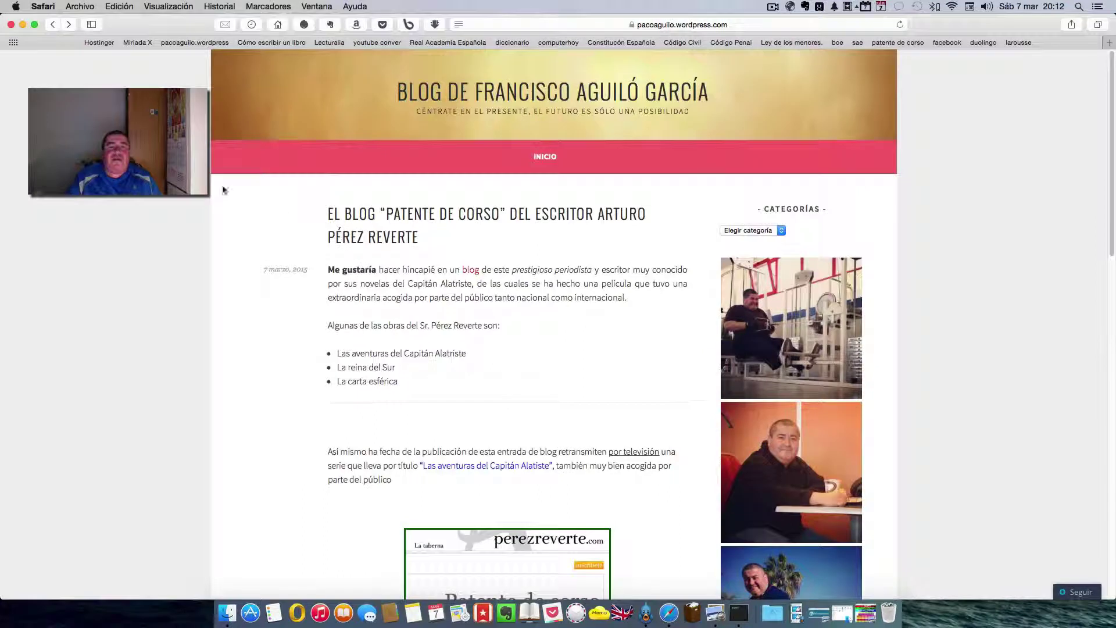
# Step: Return to the blog's home page, look over the listed posts, and minimise the browser window
pyautogui.click(547, 157)
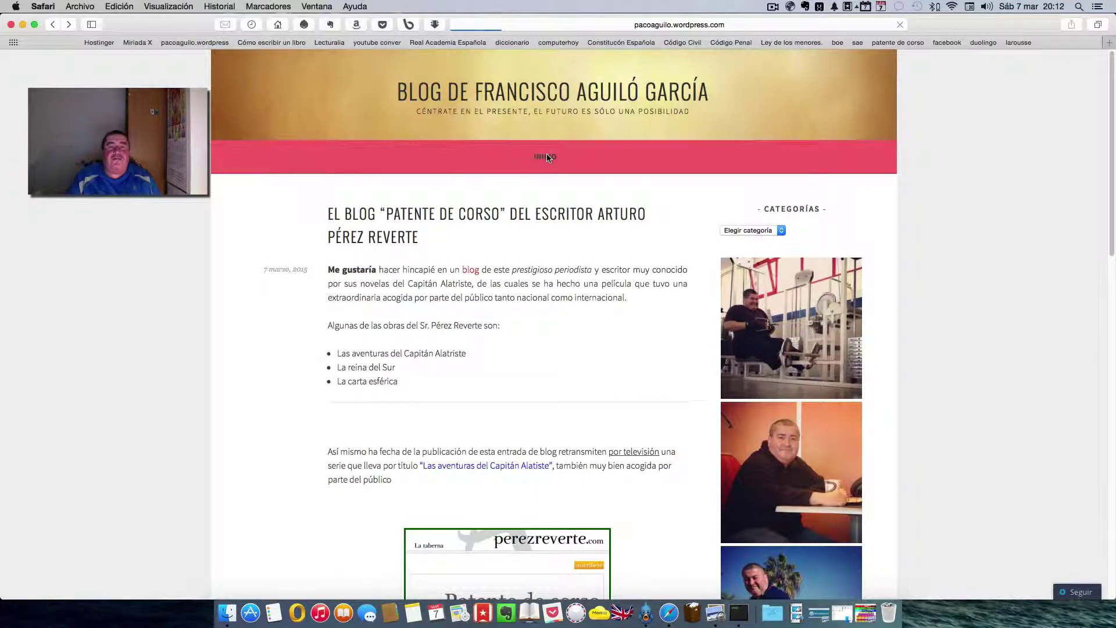
pyautogui.scroll(-4, 244, 285)
pyautogui.scroll(-2, 244, 285)
pyautogui.scroll(-4, 243, 285)
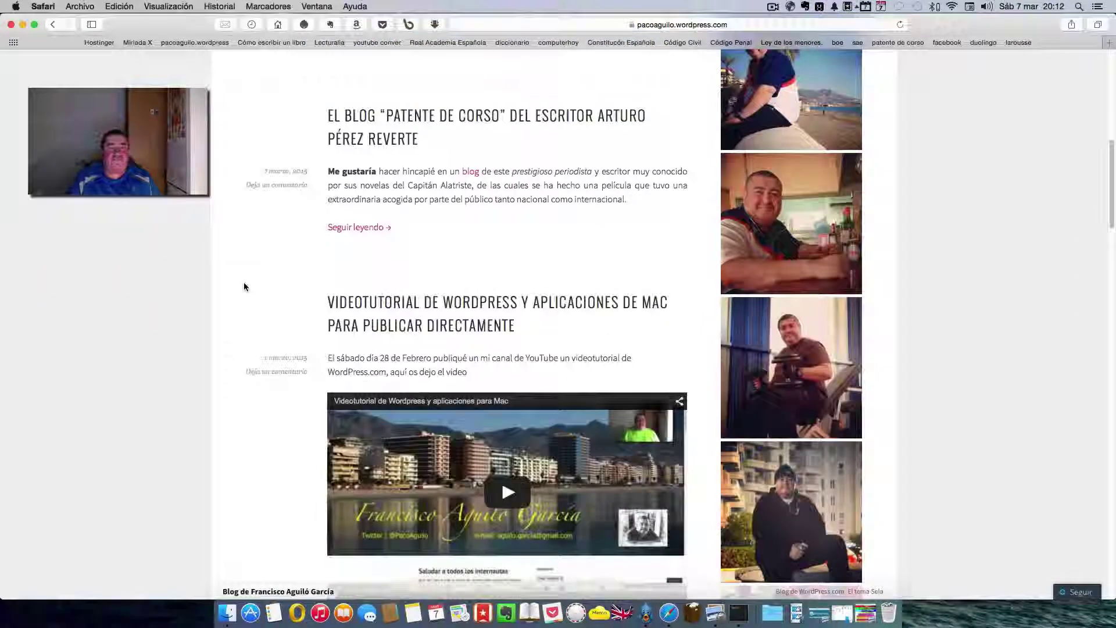
pyautogui.scroll(3, 244, 286)
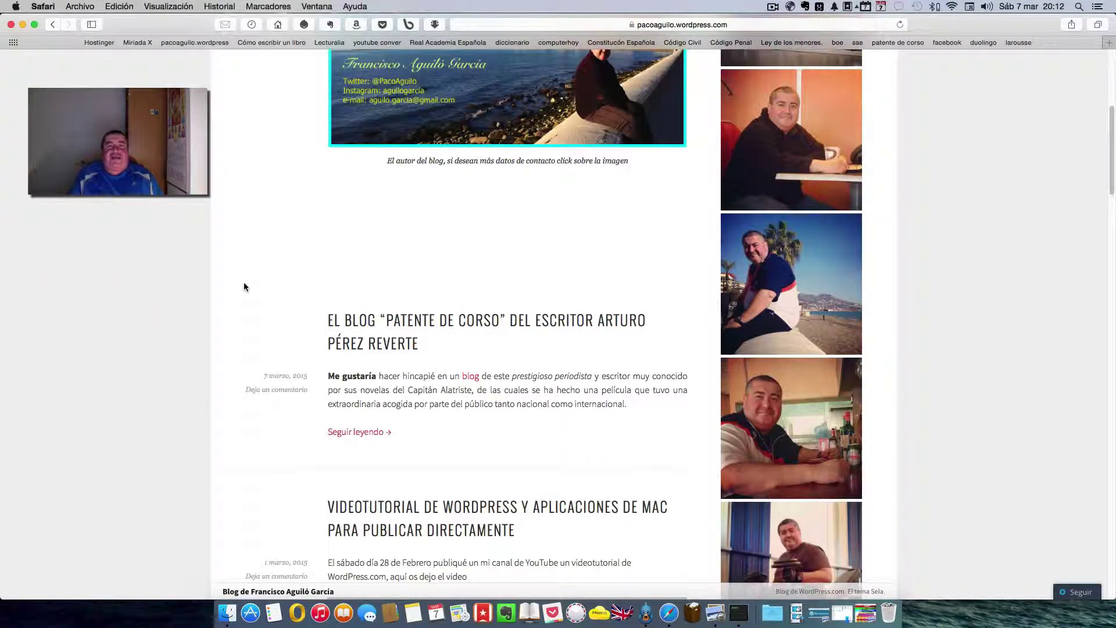
pyautogui.scroll(5, 243, 286)
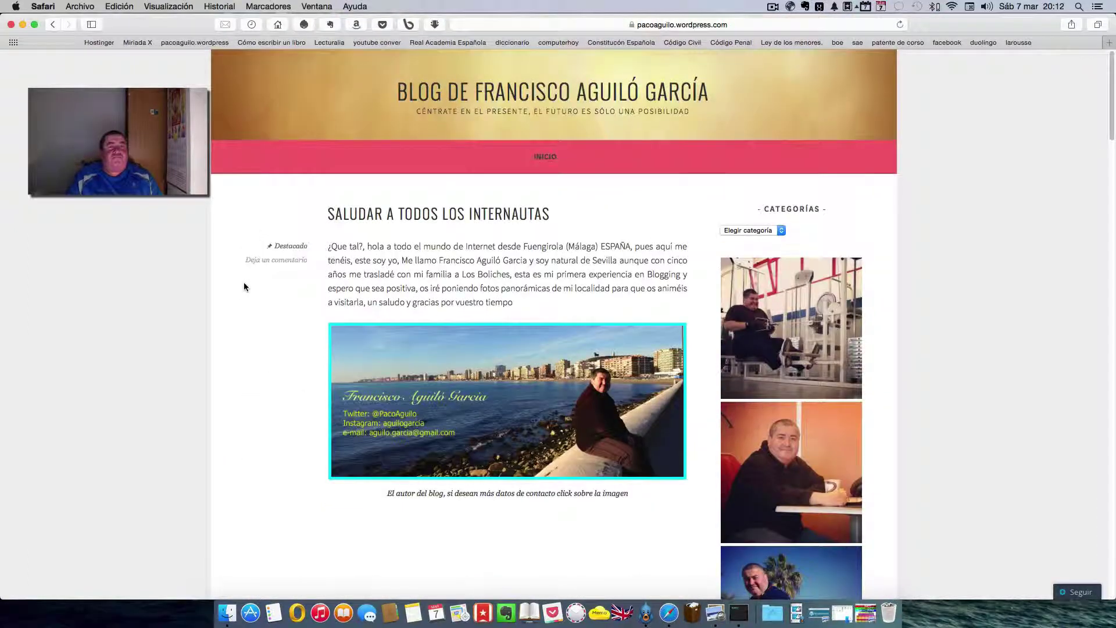
pyautogui.click(23, 25)
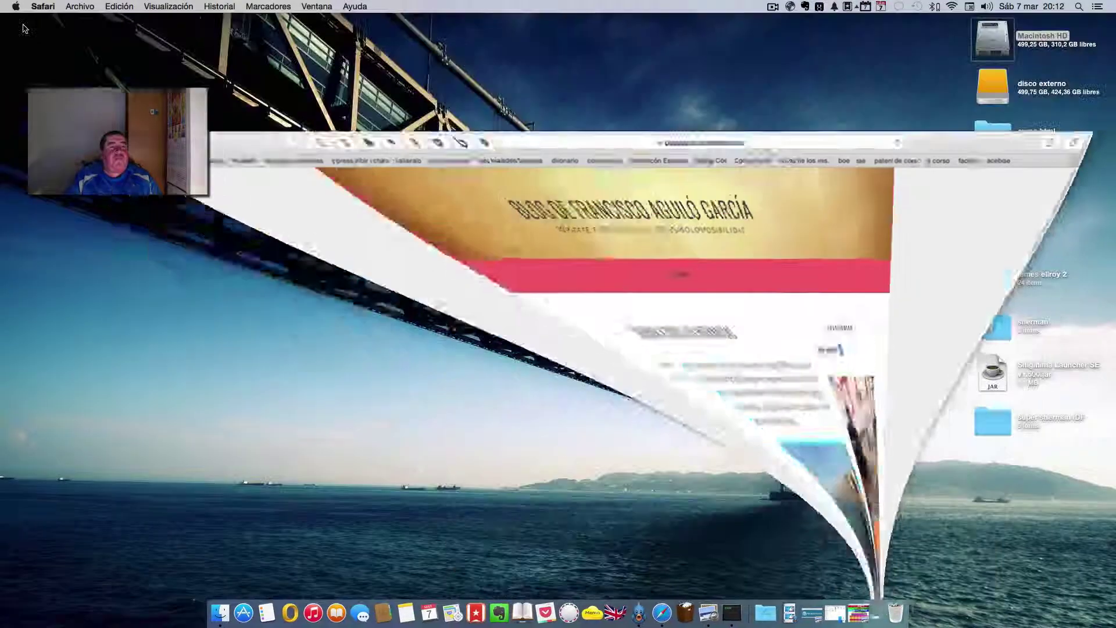